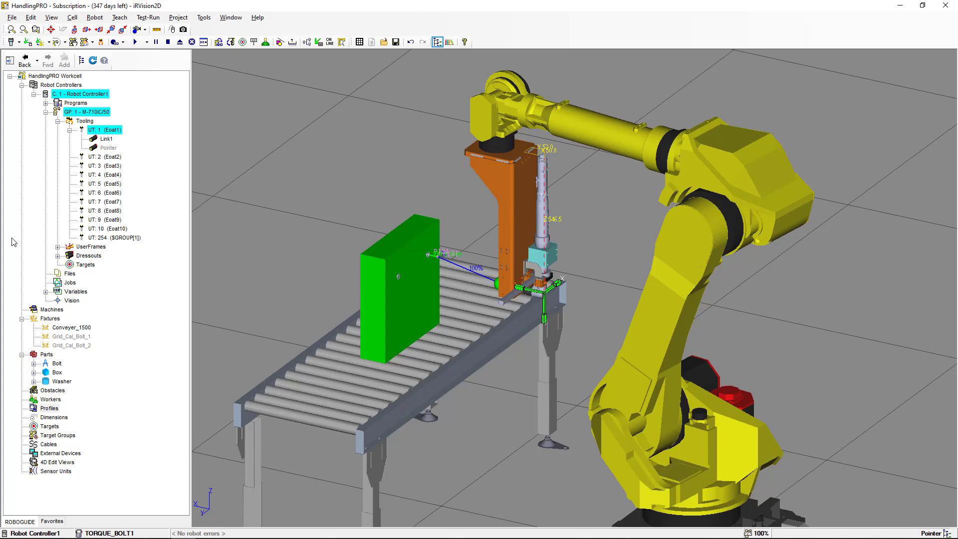
mouse_move(466, 313)
right_mouse_down()
mouse_move(453, 314)
mouse_move(473, 319)
right_mouse_up()
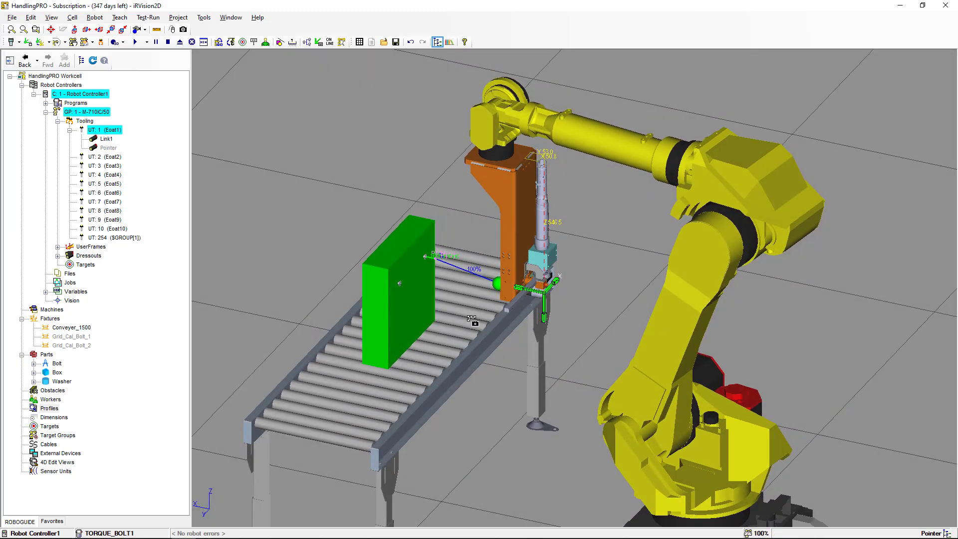
scroll(477, 315, "up", 6)
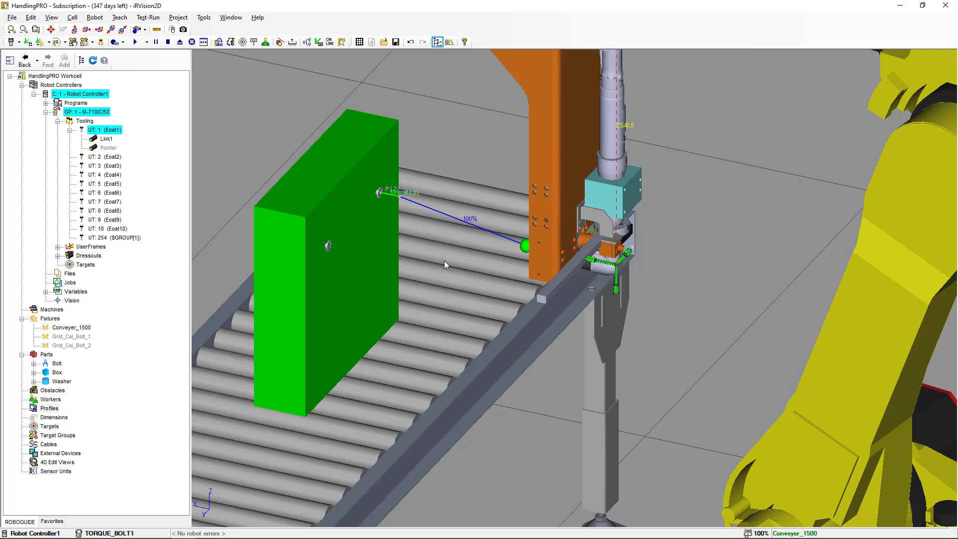
scroll(445, 260, "down", 3)
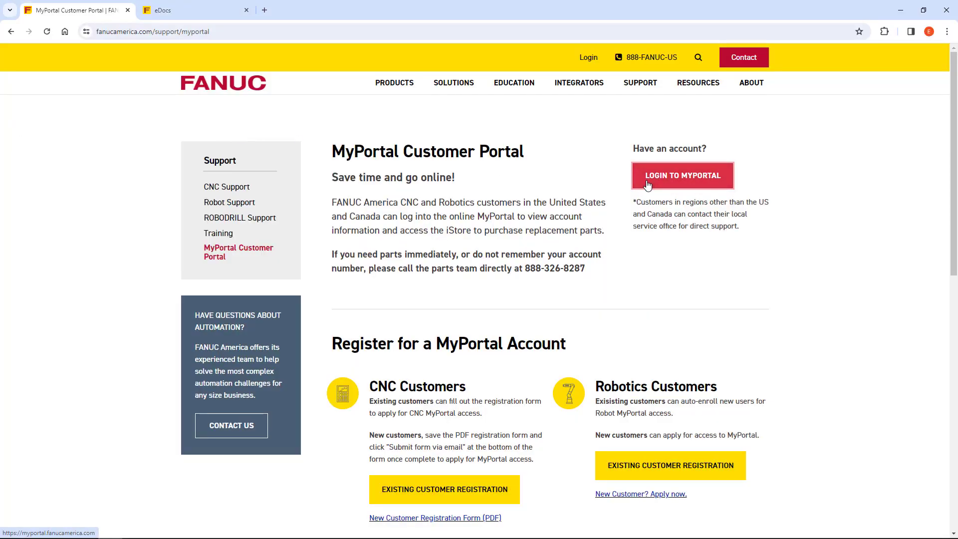
left_click(218, 14)
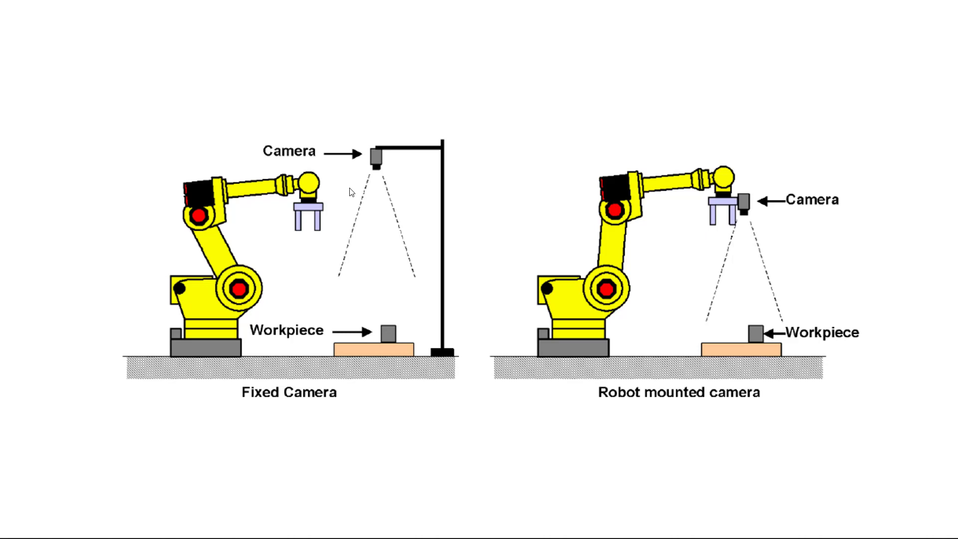
key("alt+Tab")
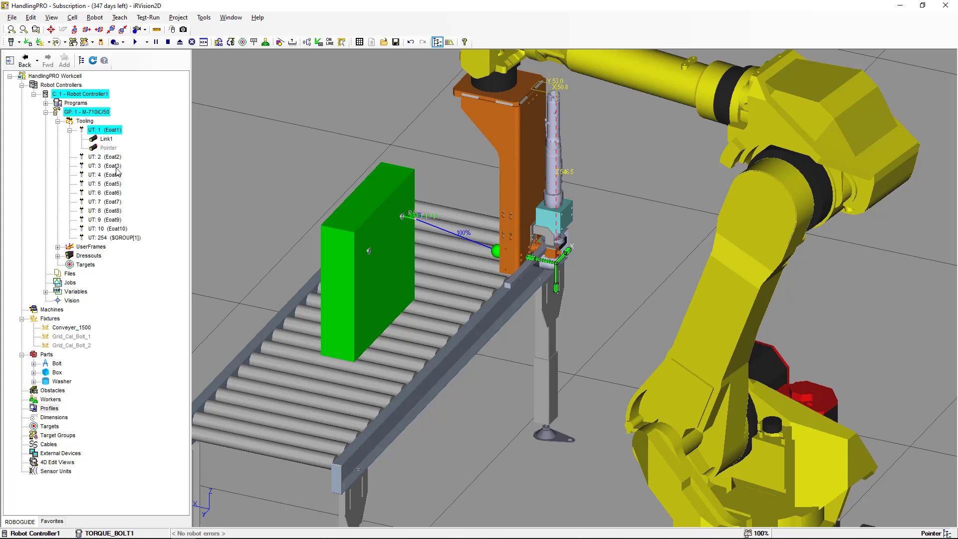
Open the robot controller's properties to review its order and installed features, then close them
right_click(87, 95)
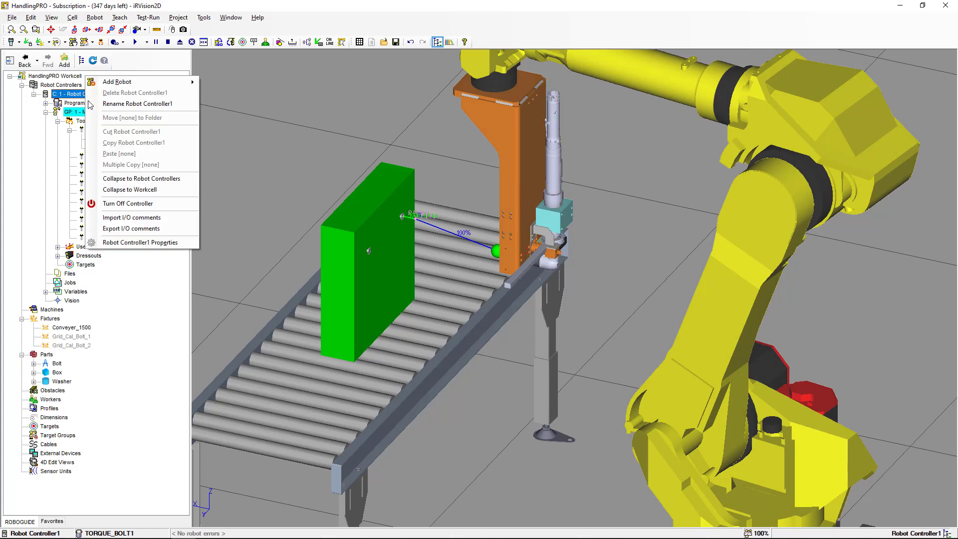
left_click(151, 243)
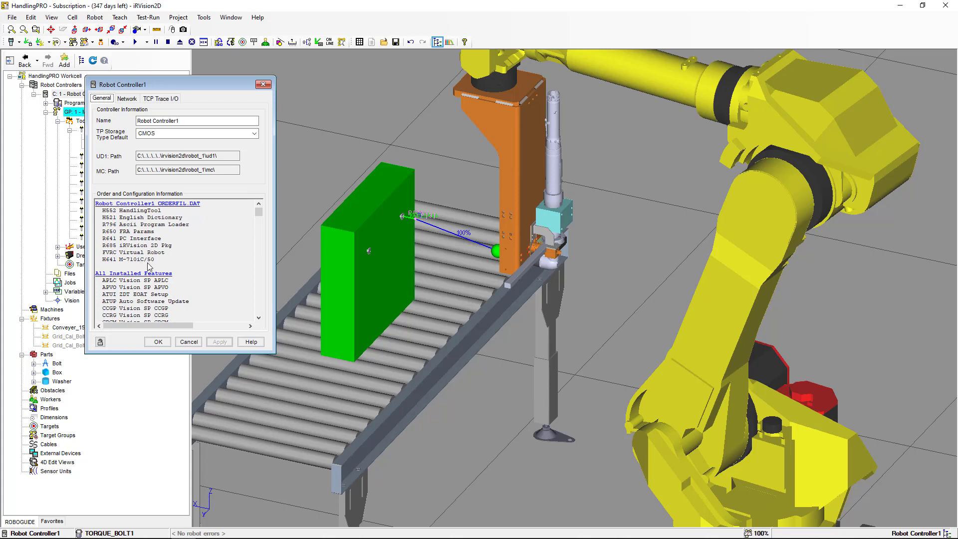
left_click(188, 341)
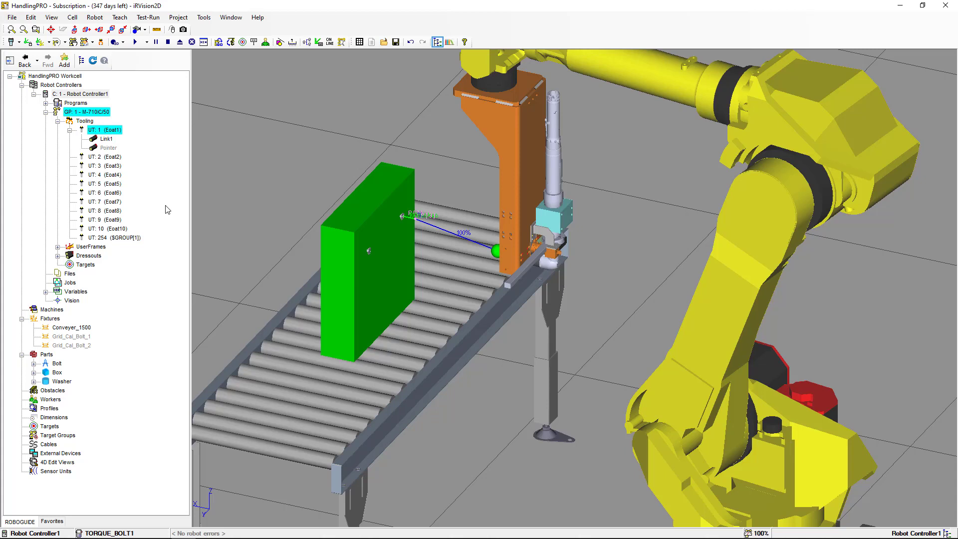
Enable Vision Simulation on the controller's Vision node and accept the controller restart
left_click(71, 301)
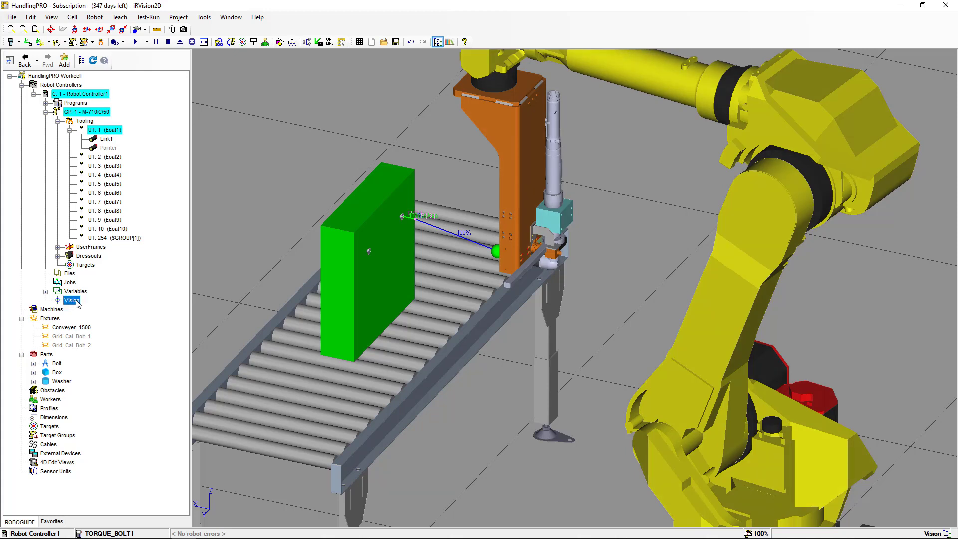
right_click(78, 304)
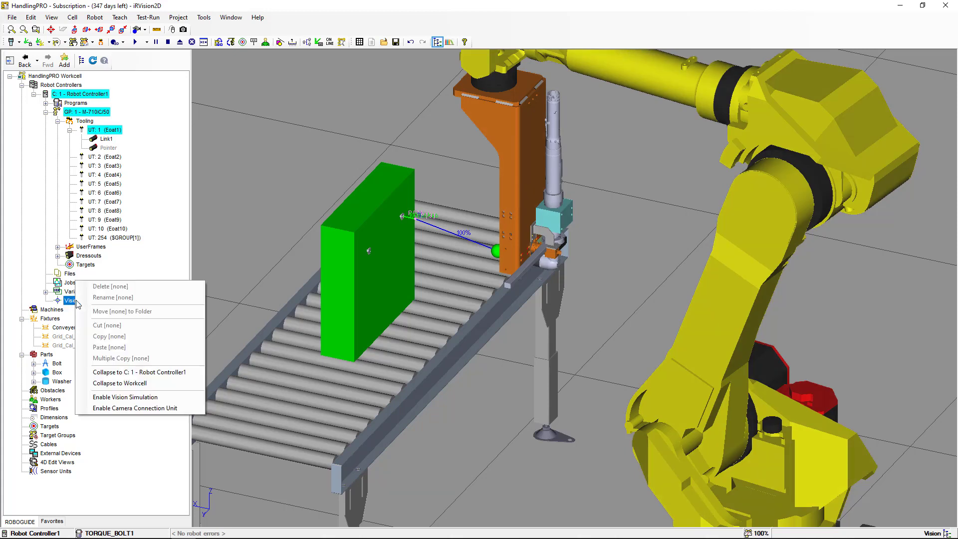
left_click(158, 400)
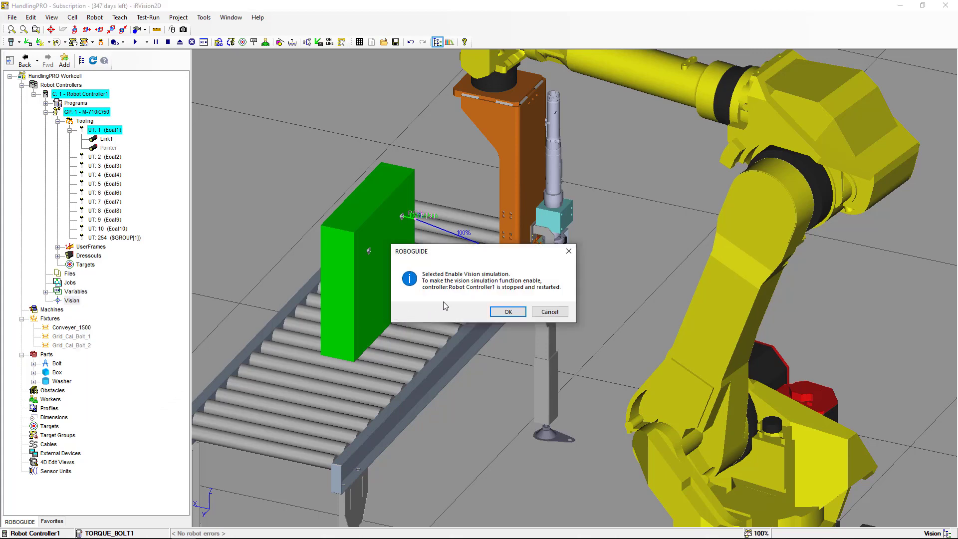
left_click(505, 313)
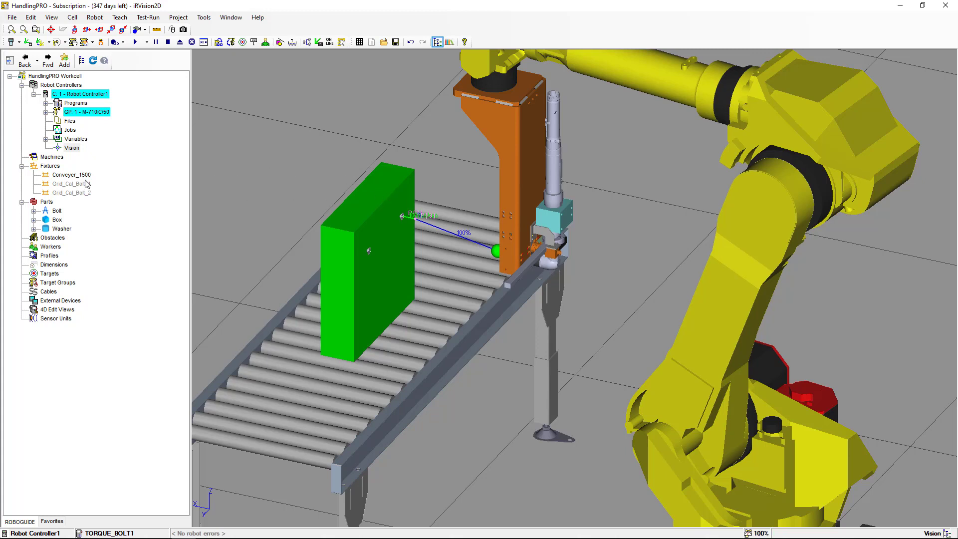
Start adding a 2D camera vision sensor unit from the CAD library to tool UT:1 (Eoat1)
left_click(46, 113)
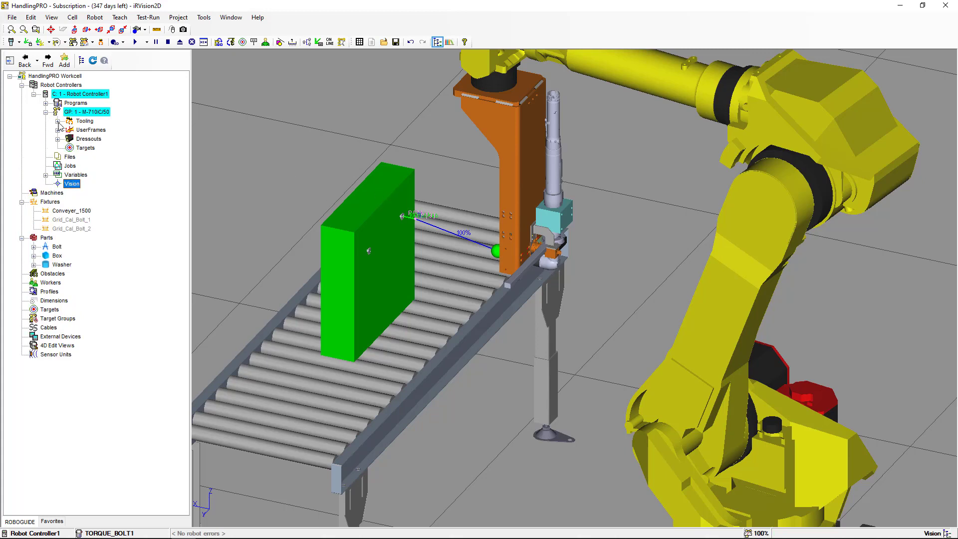
left_click(58, 121)
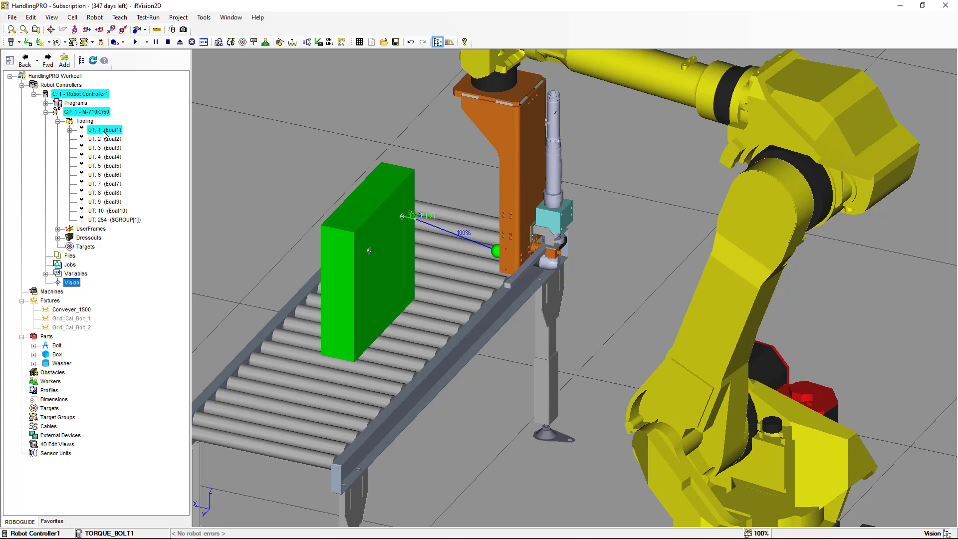
right_click(104, 133)
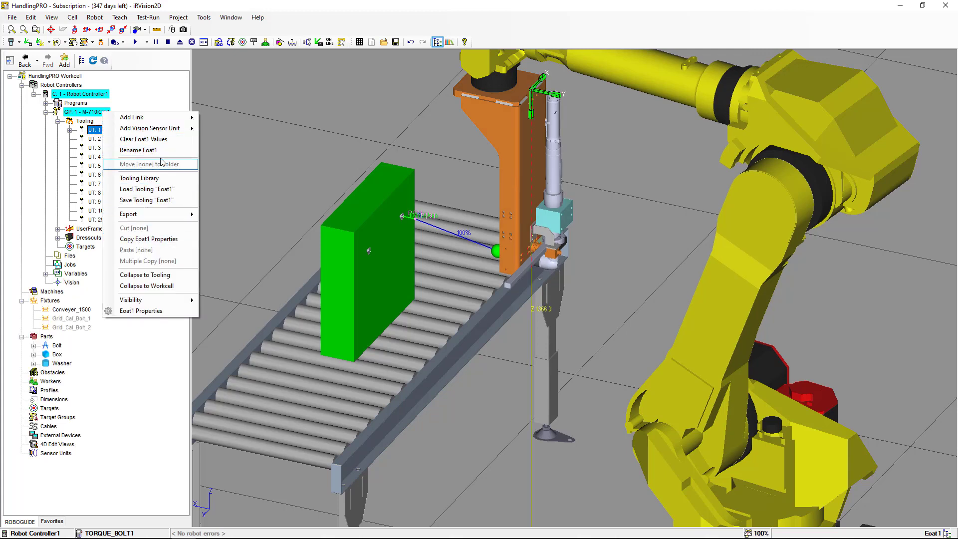
mouse_move(165, 133)
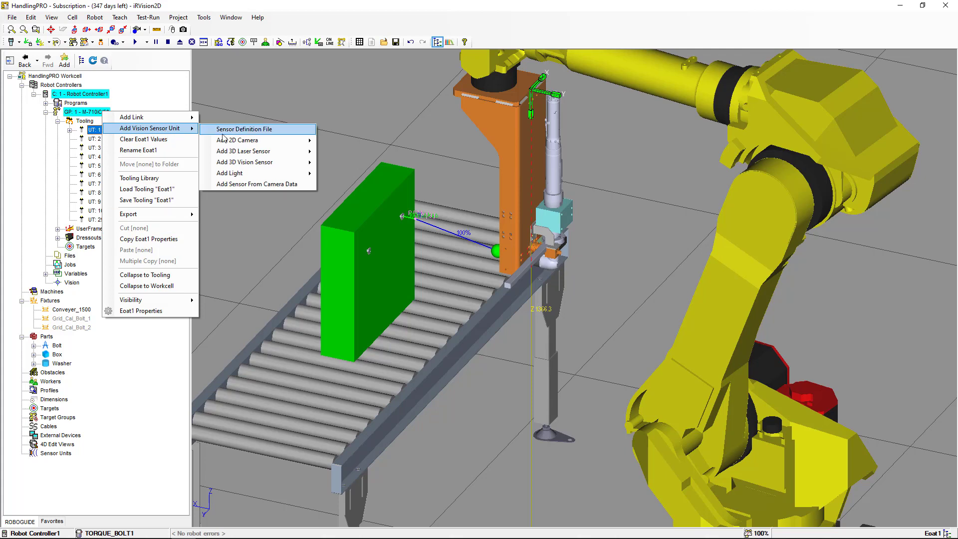
mouse_move(242, 145)
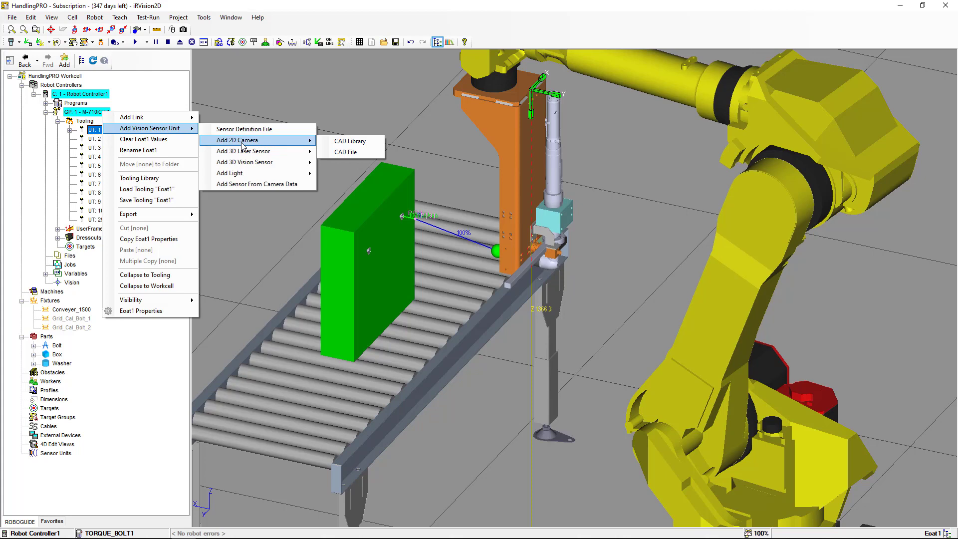
left_click(342, 142)
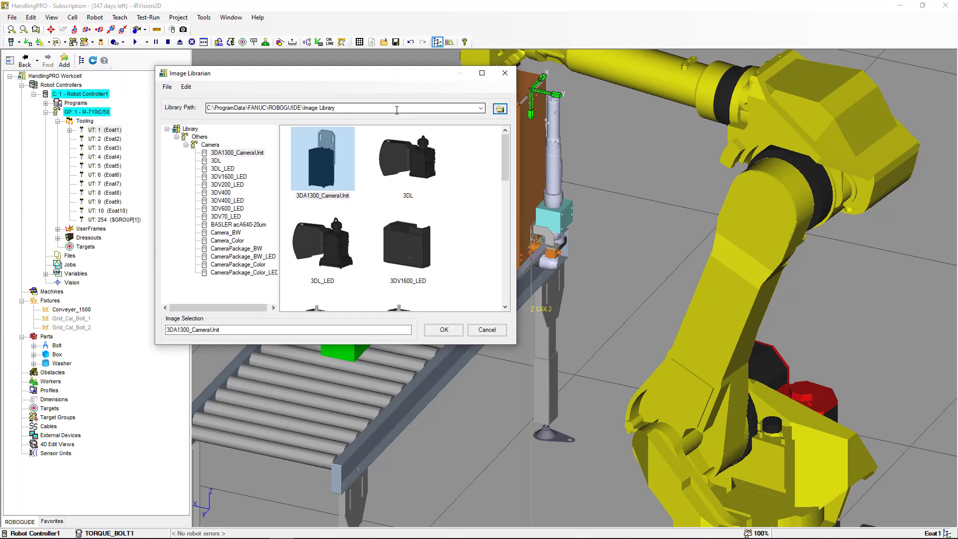
Choose the Camera_BW model from the Camera library folder and confirm it
left_click(210, 144)
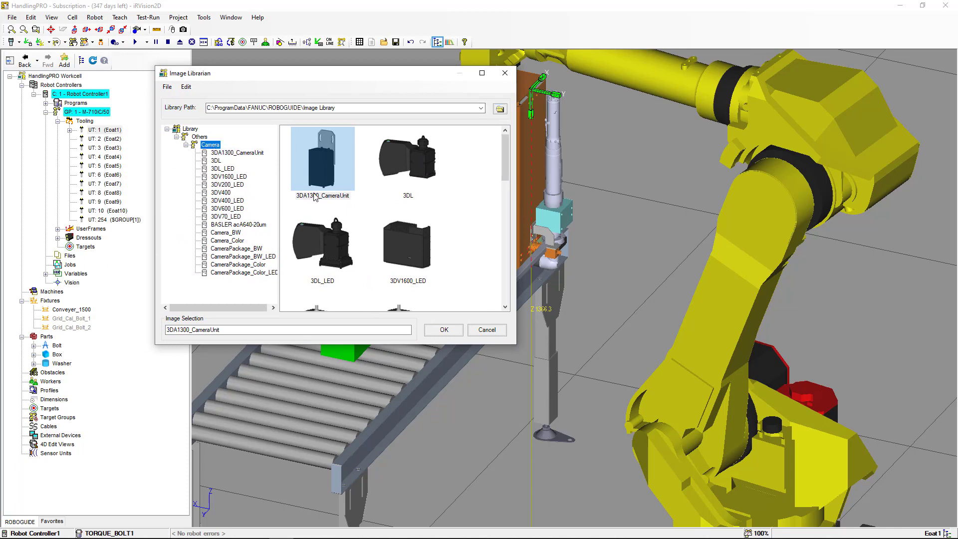
scroll(314, 196, "down", 5)
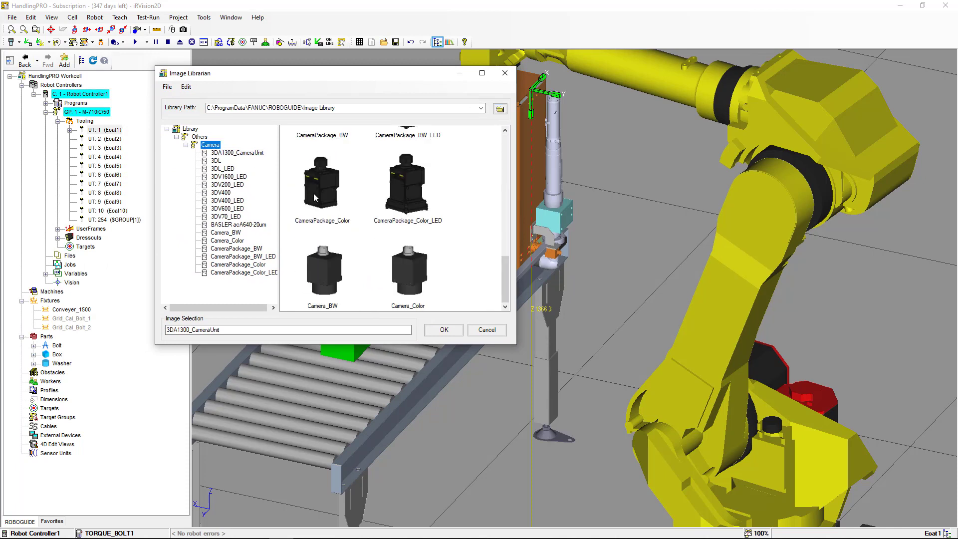
left_click(323, 287)
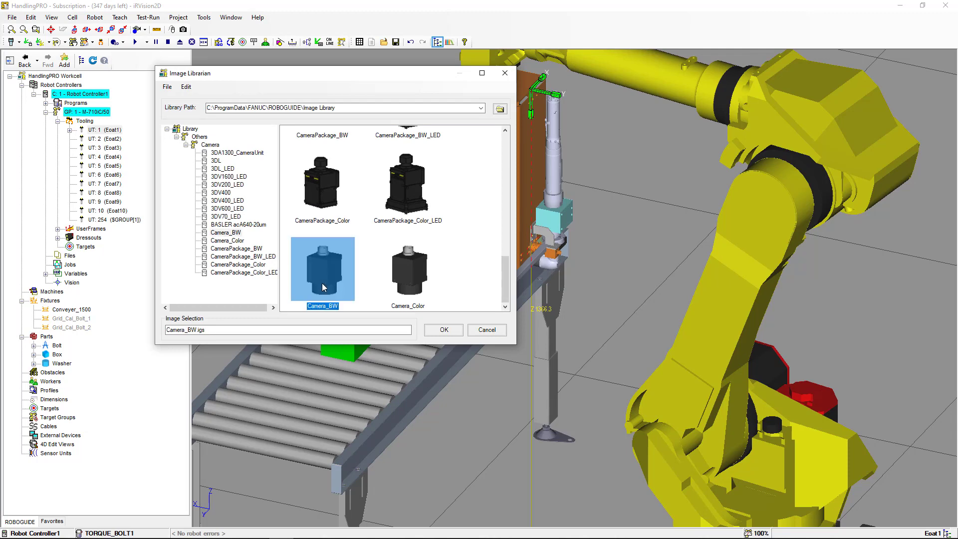
left_click(444, 331)
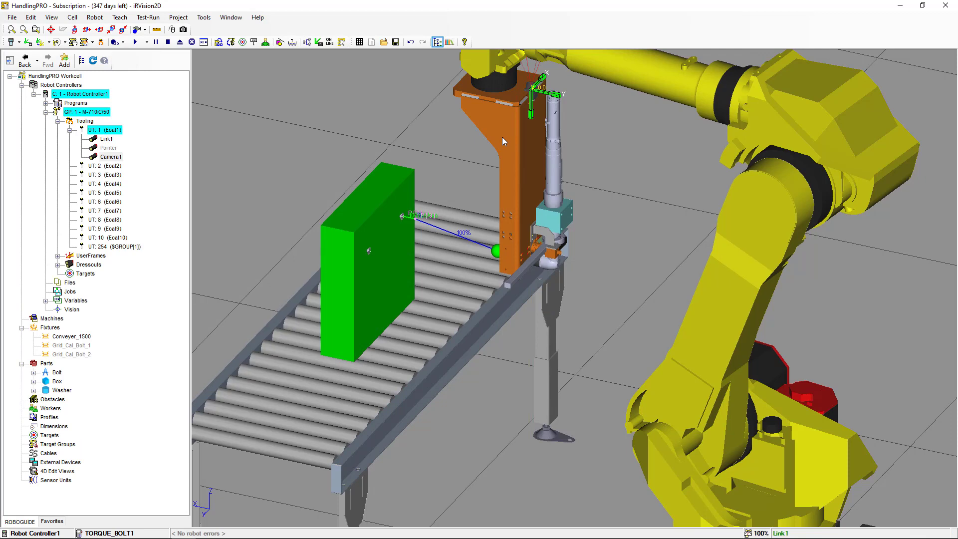
Open the properties of the new Camera1 under tool UT:1
scroll(502, 137, "down", 3)
scroll(502, 137, "down", 2)
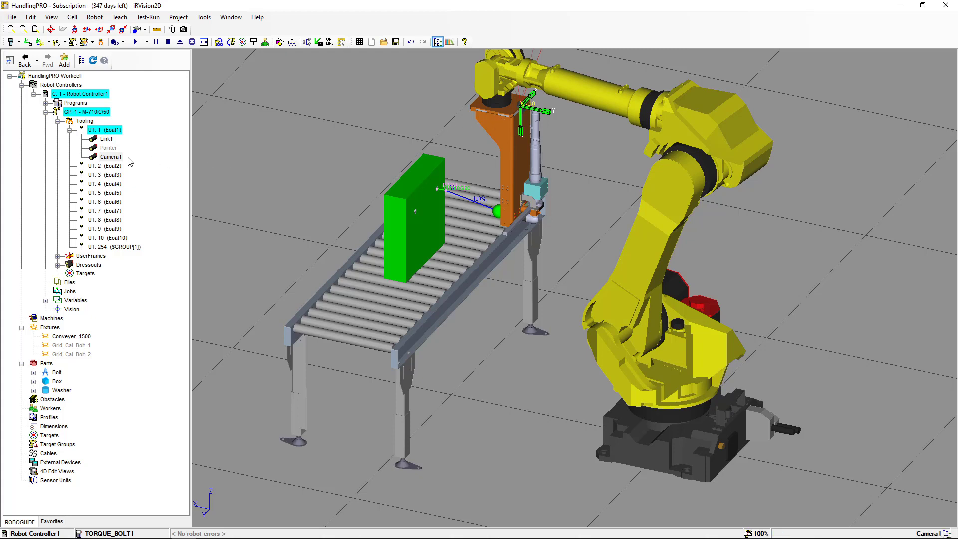
left_click(111, 157)
left_click(112, 158)
right_click(118, 160)
left_click(116, 164)
left_click(117, 158)
right_click(117, 158)
left_click(170, 336)
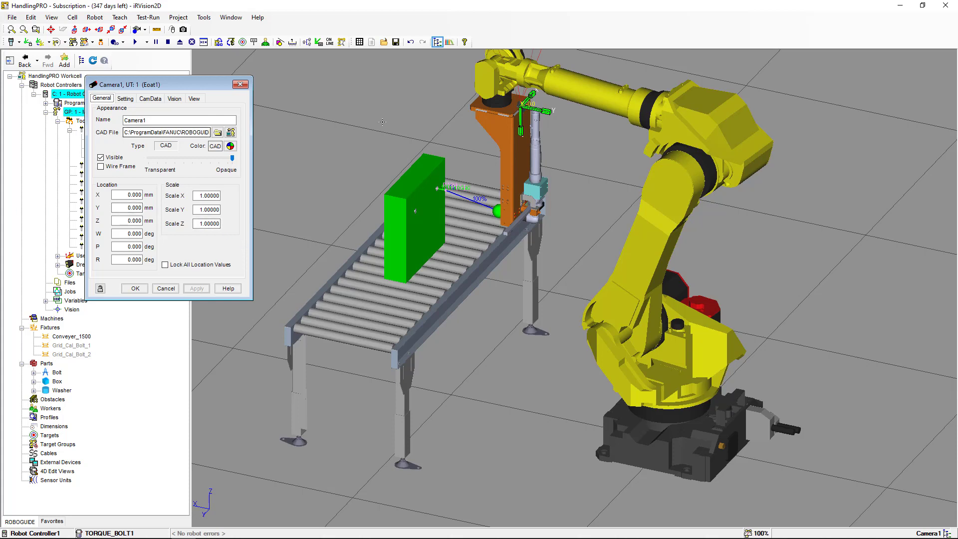
Set Camera1's location to Y 36.5 mm, Z 482 mm and W -90 deg, and apply
left_click(127, 208)
type("36.5")
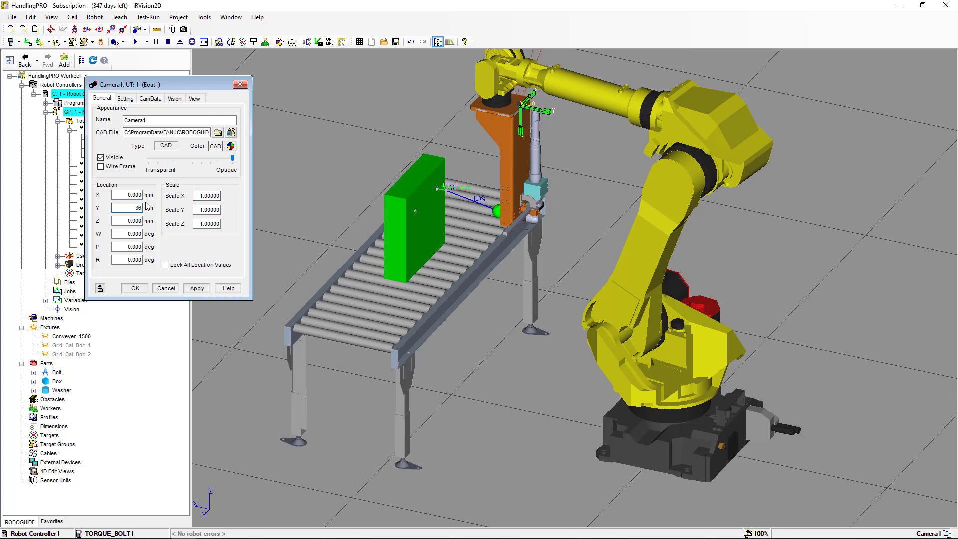
left_click(129, 220)
left_click_drag(129, 221, 149, 218)
type("482")
left_click(126, 234)
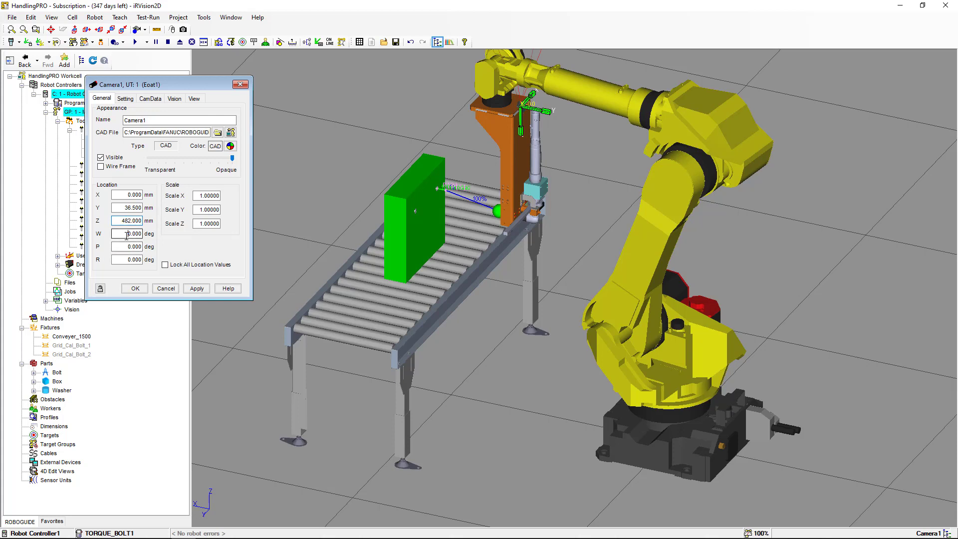
type("-9")
left_click(124, 221)
left_click(195, 288)
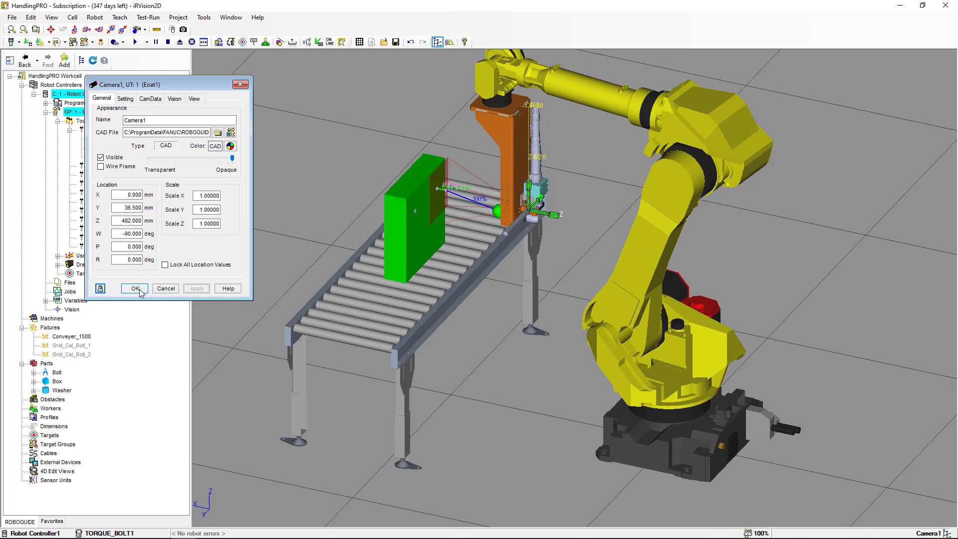
Zoom in on the tool to examine where the camera sits on the gripper
scroll(450, 222, "up", 5)
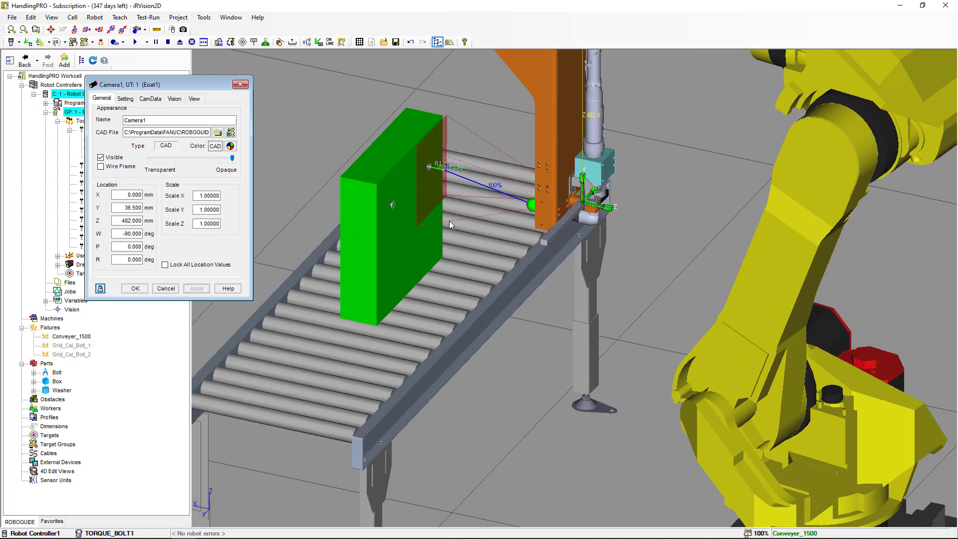
scroll(450, 221, "up", 2)
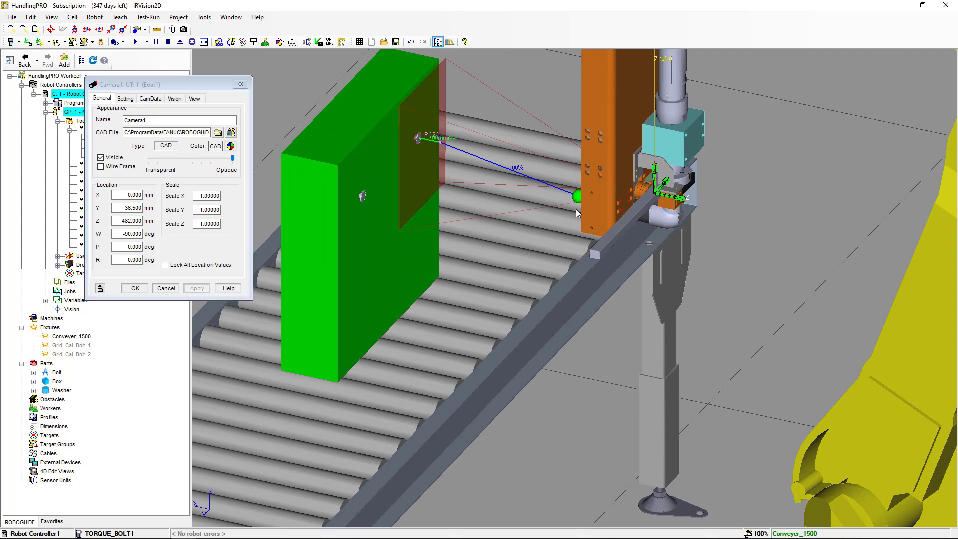
scroll(496, 208, "up", 2)
scroll(496, 208, "up", 2)
scroll(500, 207, "up", 3)
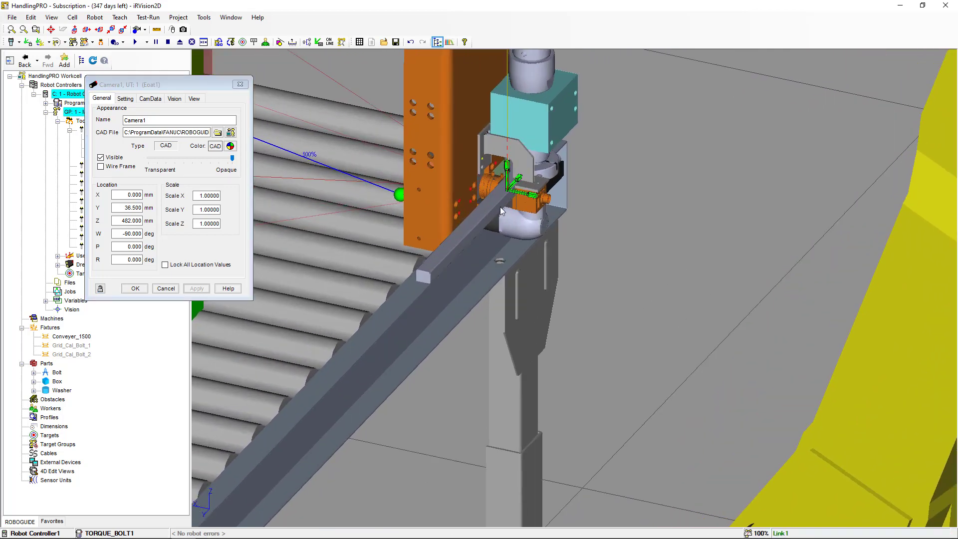
scroll(501, 207, "up", 6)
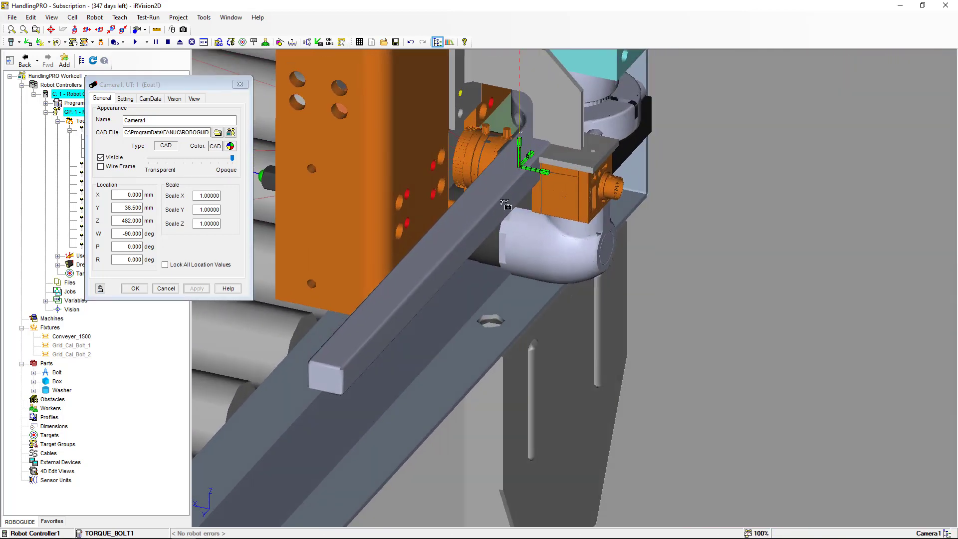
right_click_drag(513, 207, 460, 307)
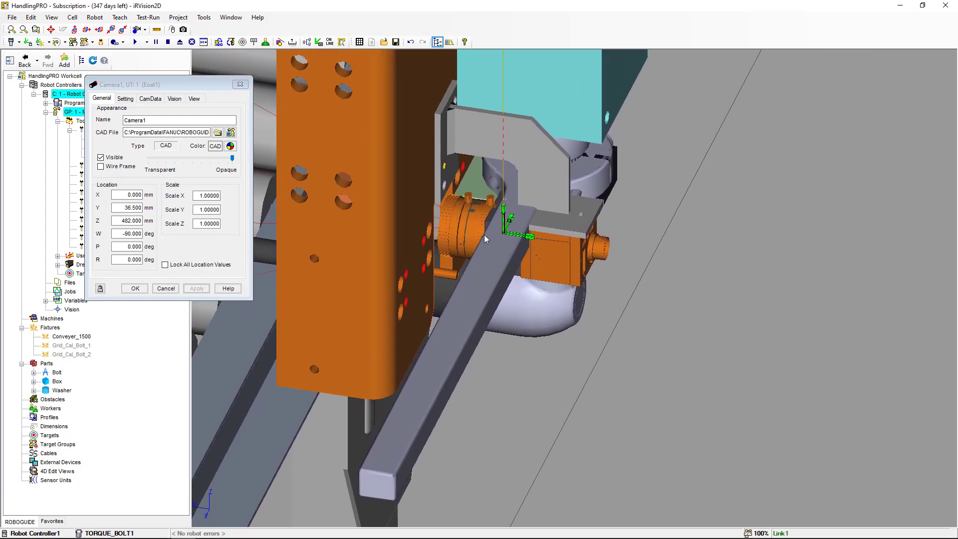
scroll(484, 234, "up", 3)
scroll(484, 234, "up", 5)
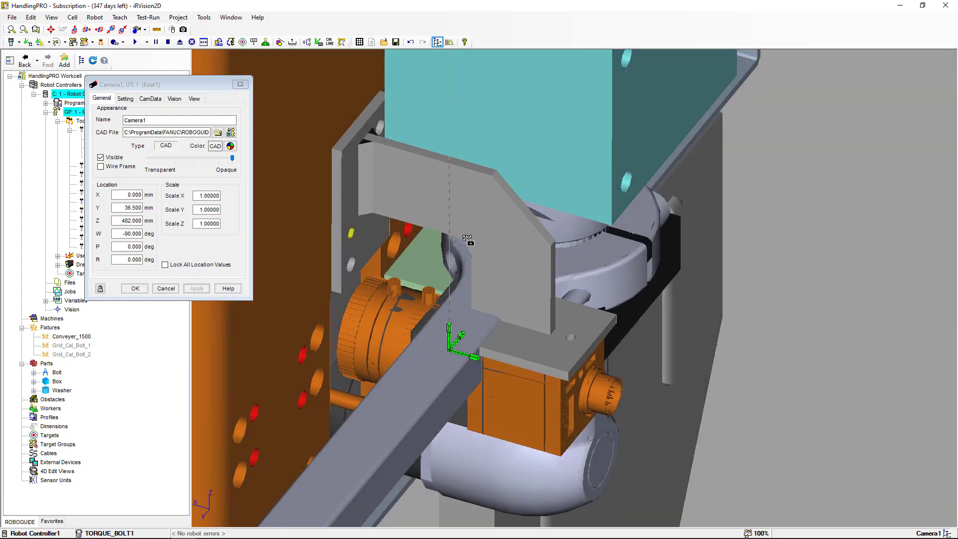
scroll(463, 257, "down", 8)
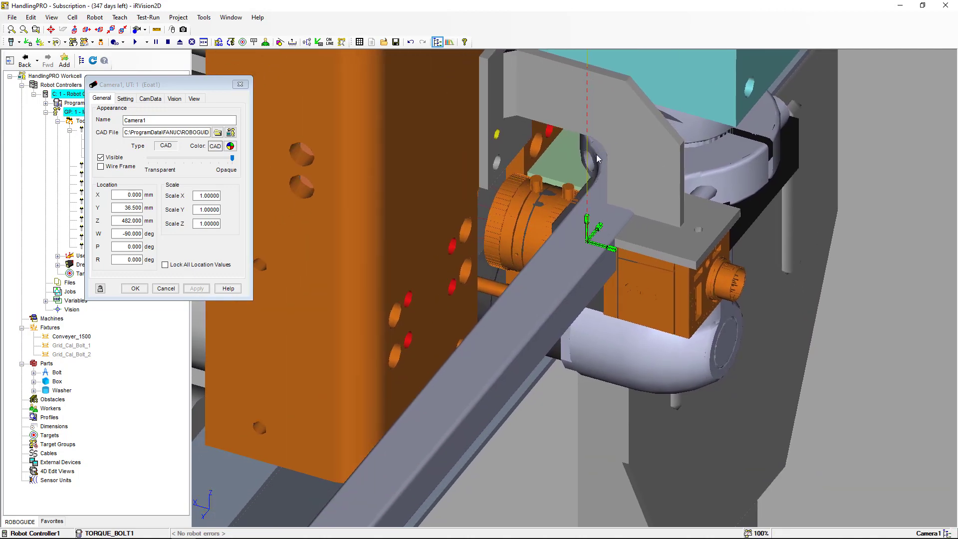
scroll(590, 163, "down", 6)
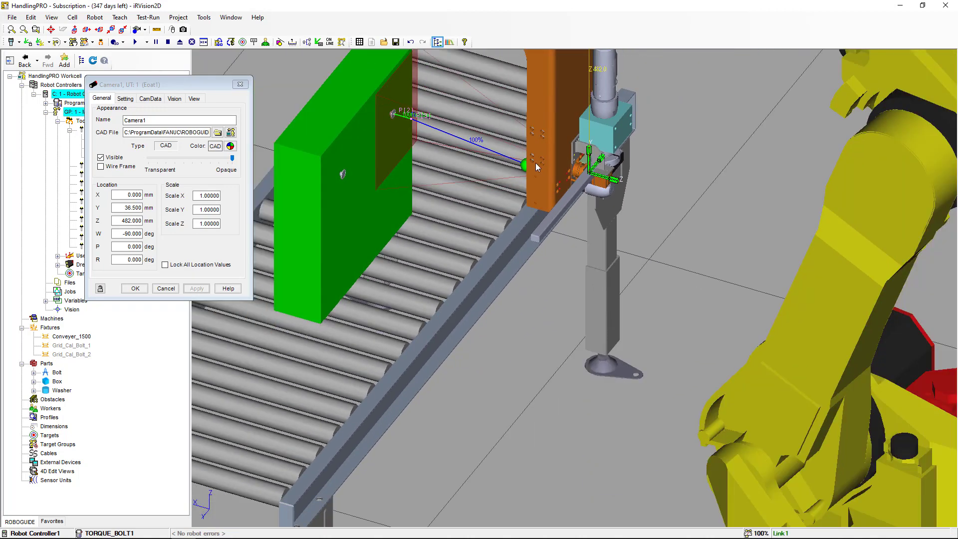
Examine the camera's setting, vision and view properties, including its focus length options
middle_click_drag(526, 193, 544, 242)
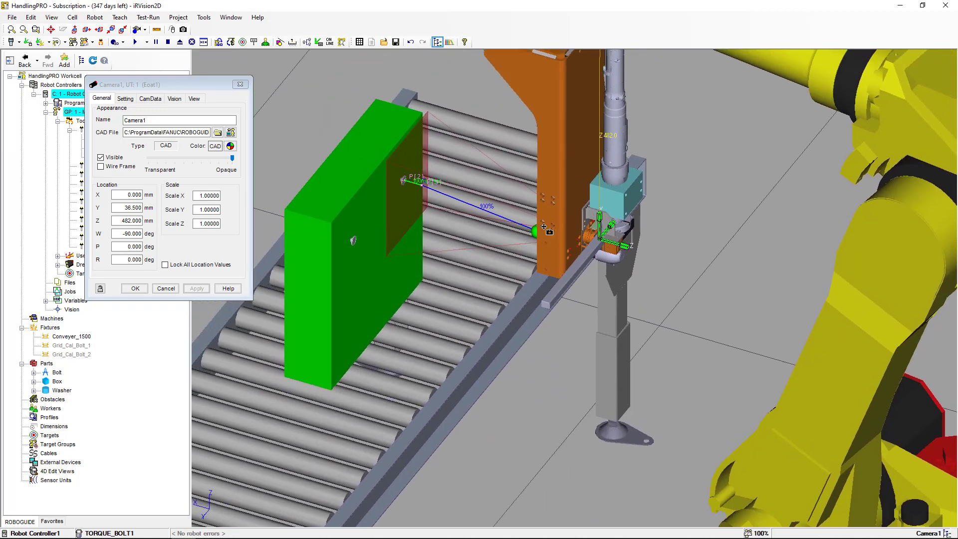
left_click(197, 85)
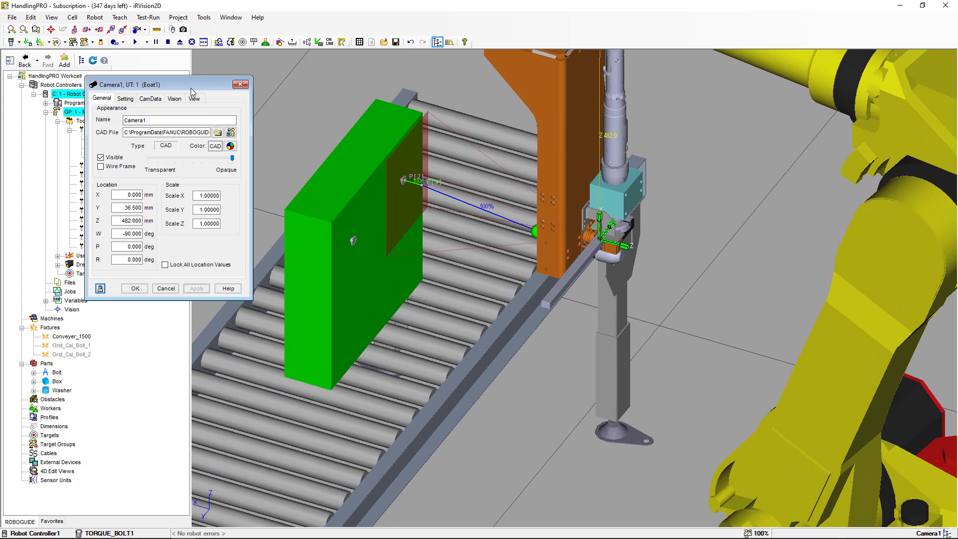
left_click(126, 99)
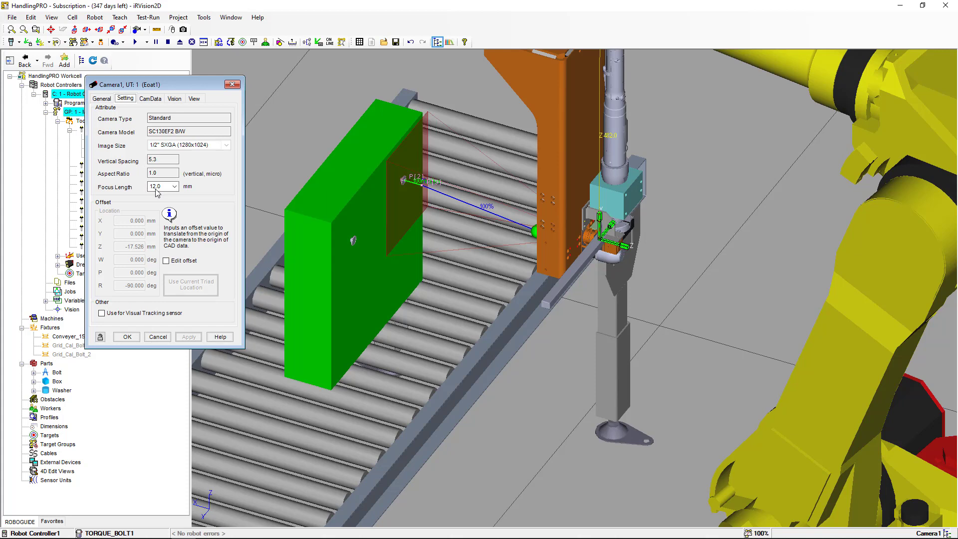
left_click(174, 187)
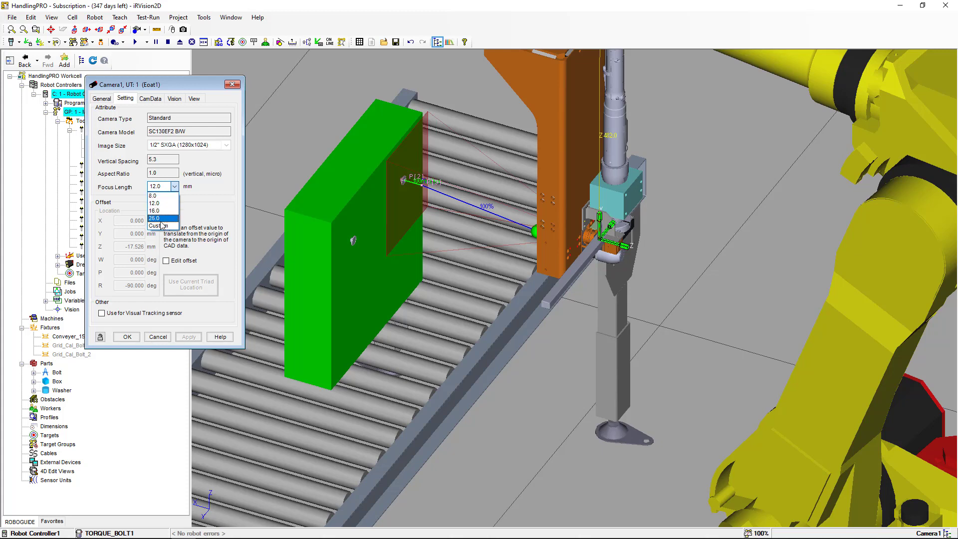
left_click(174, 187)
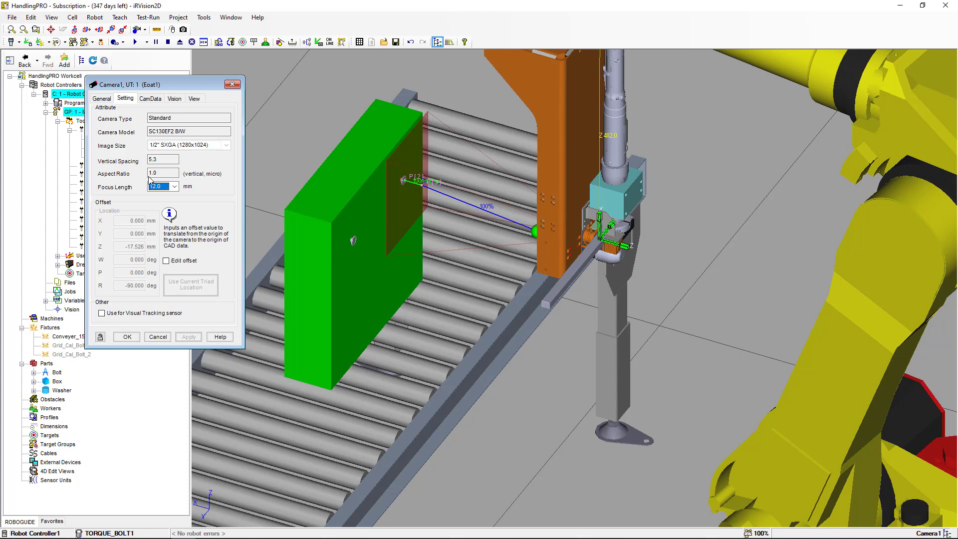
left_click(174, 99)
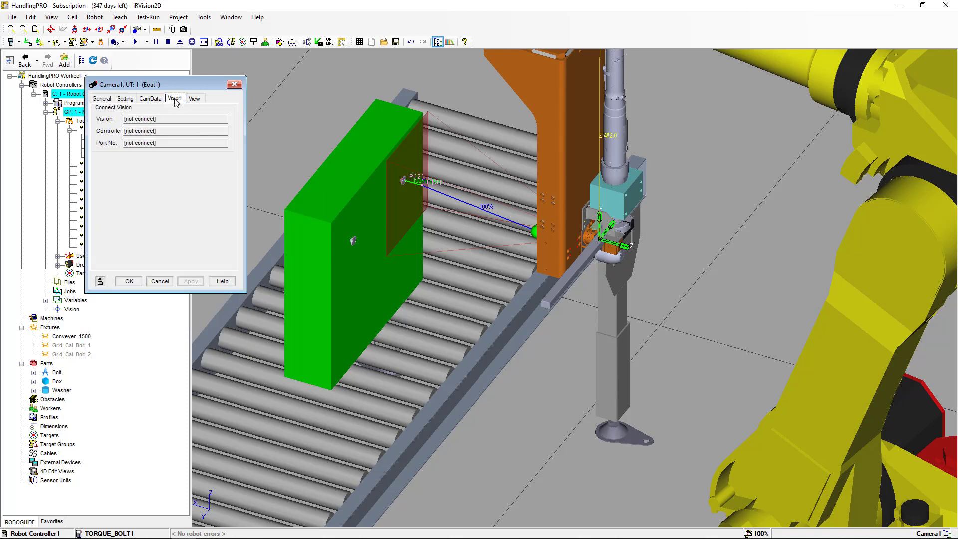
left_click(195, 99)
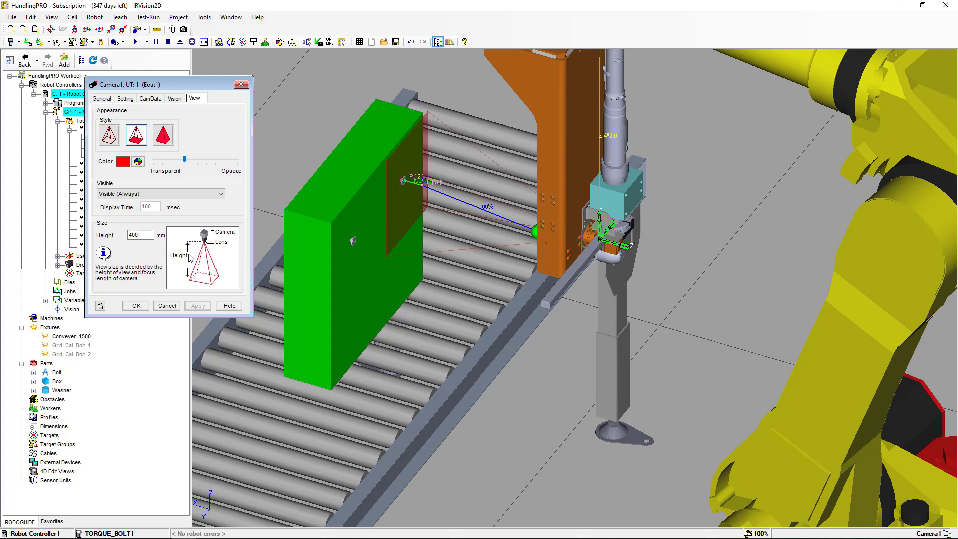
Set the camera view visibility to Invisible and apply
left_click(220, 194)
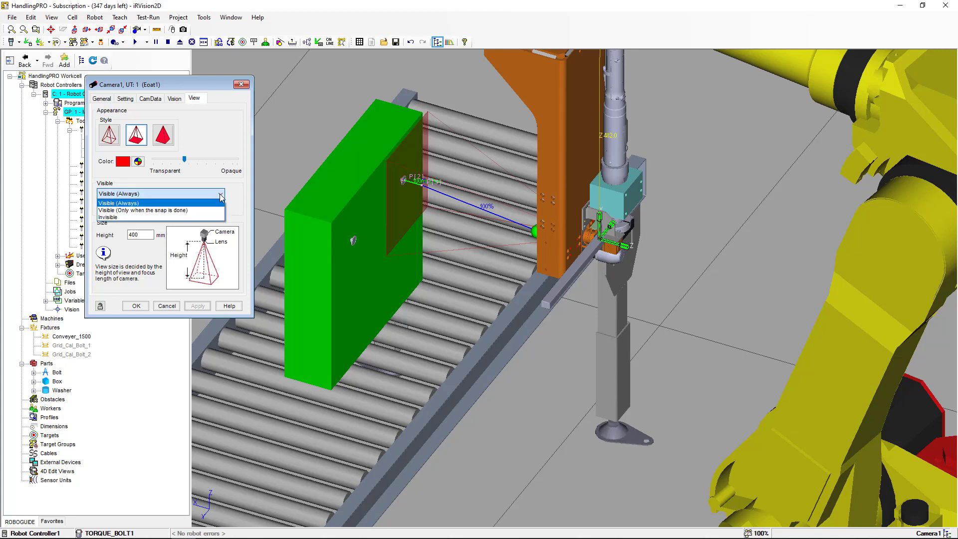
left_click(207, 218)
left_click(198, 305)
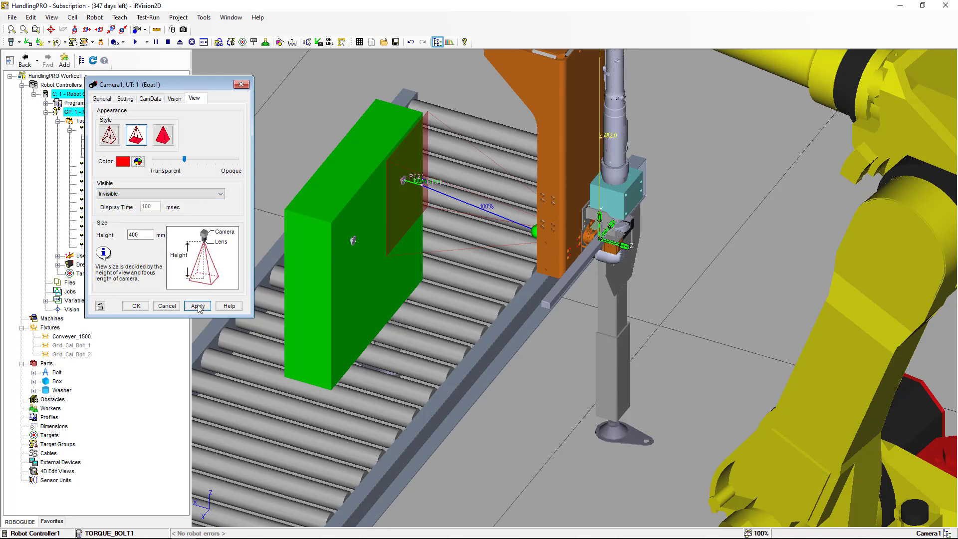
Set the camera view visibility to Visible (Always), apply, and close the camera properties
left_click(220, 194)
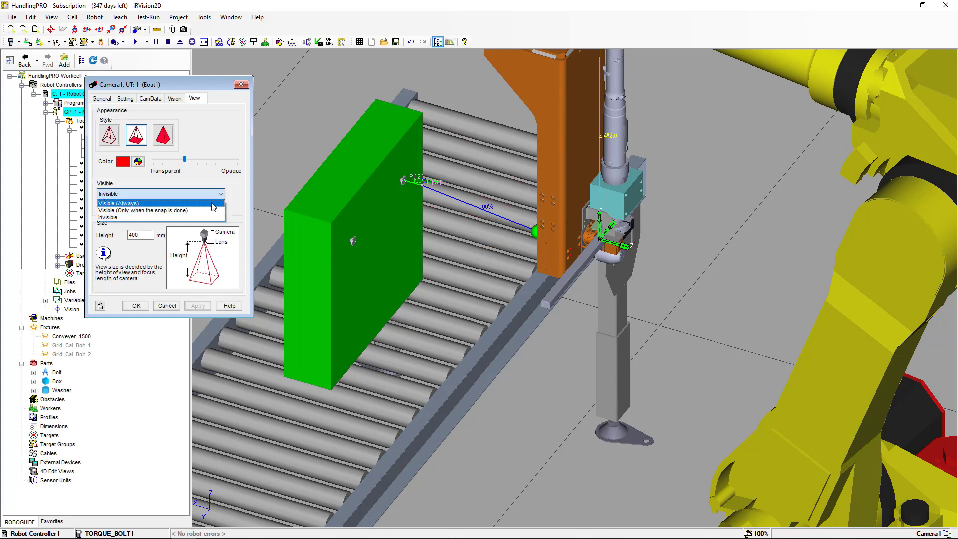
left_click(212, 203)
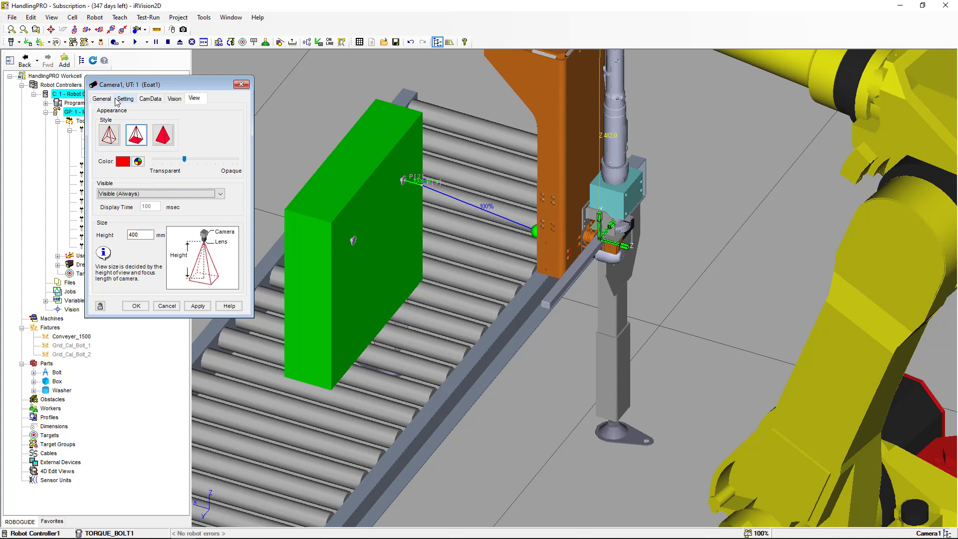
left_click(102, 98)
left_click(181, 289)
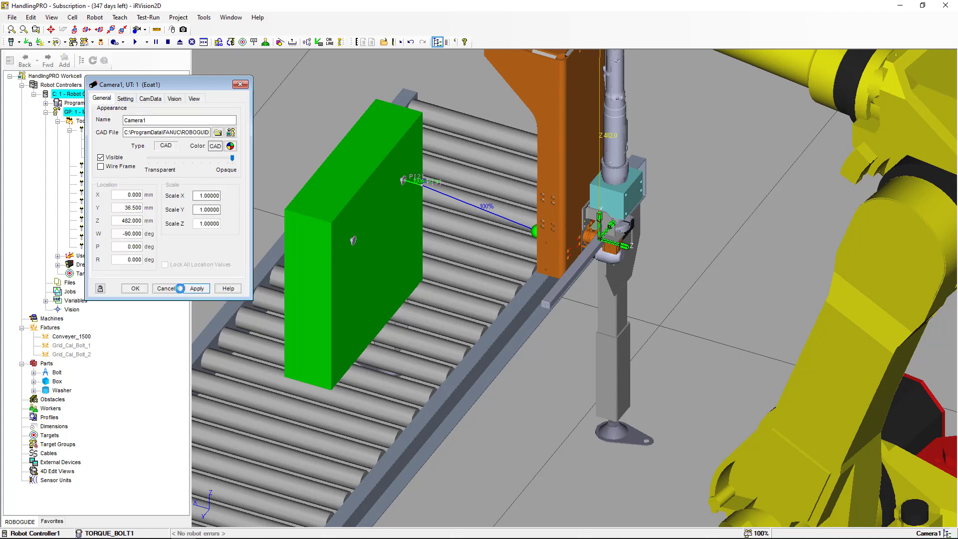
left_click(142, 289)
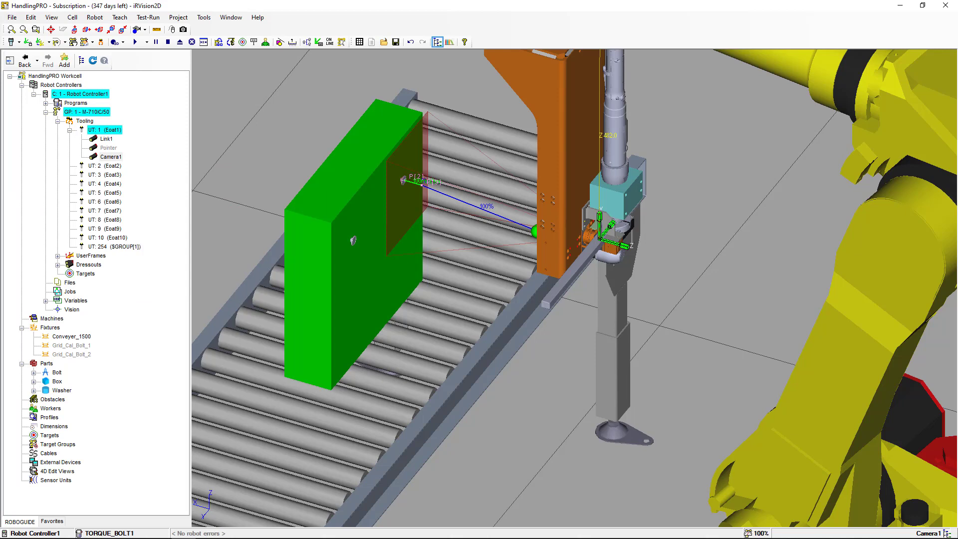
Open the Vision properties and assign Port[1] to the Robot Controller1 GP: 1 UT: 1 Camera1 device, then apply
key("alt+Tab")
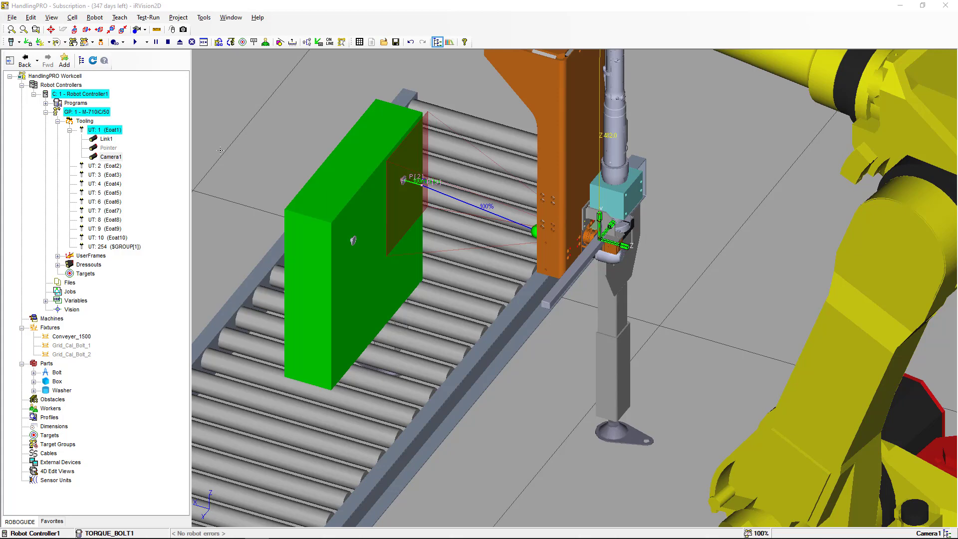
left_click(72, 310)
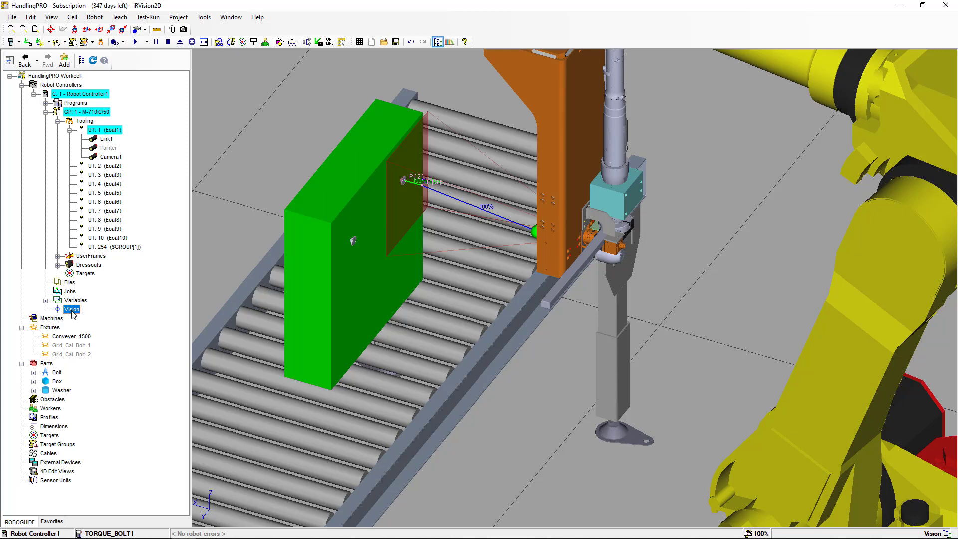
right_click(72, 311)
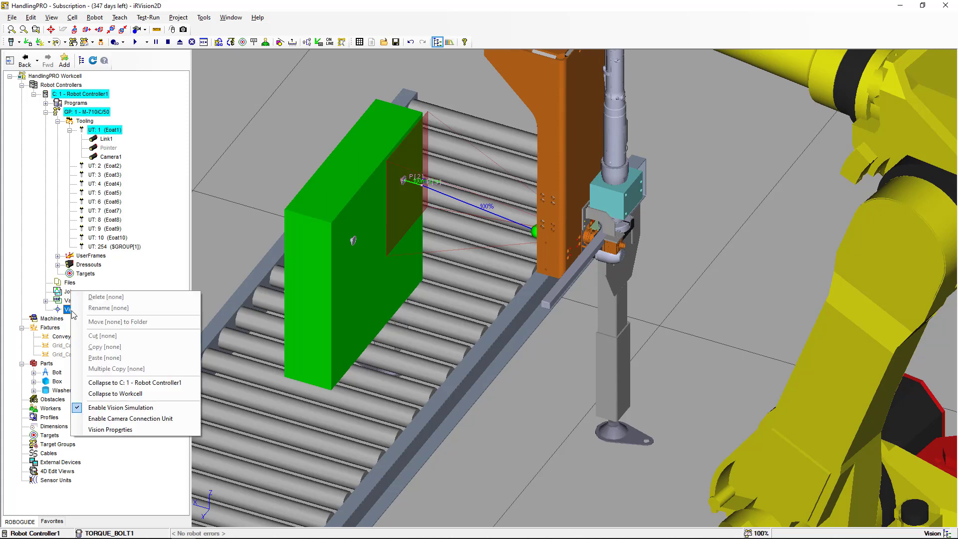
left_click(126, 431)
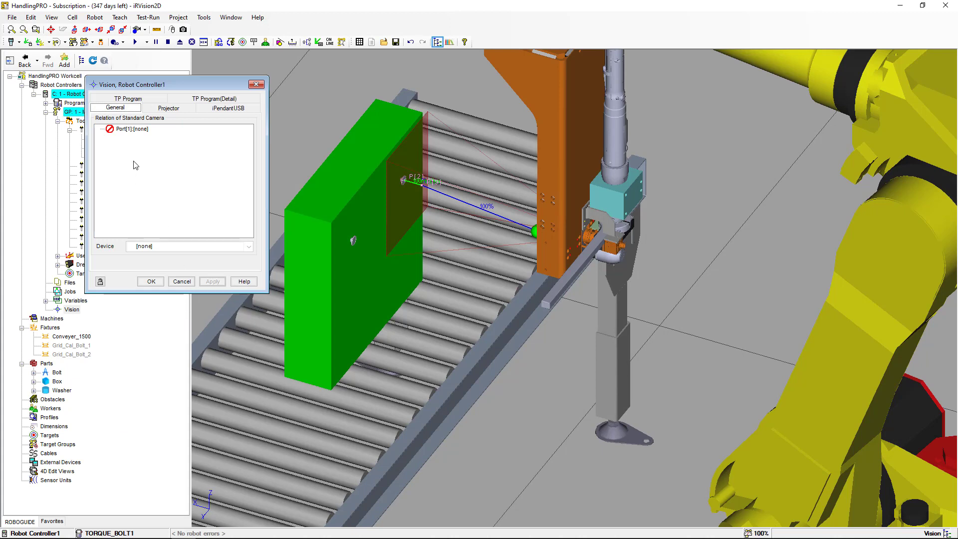
left_click(143, 131)
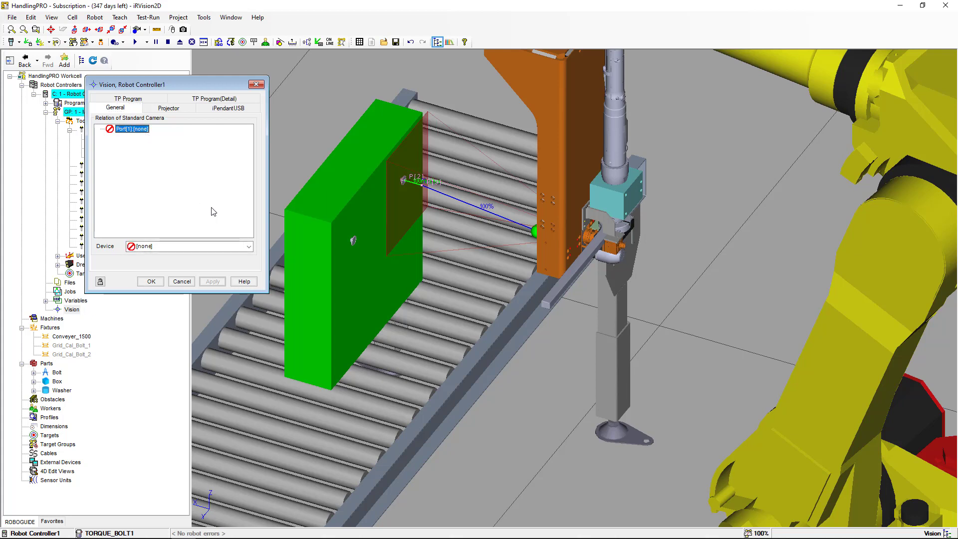
left_click(248, 247)
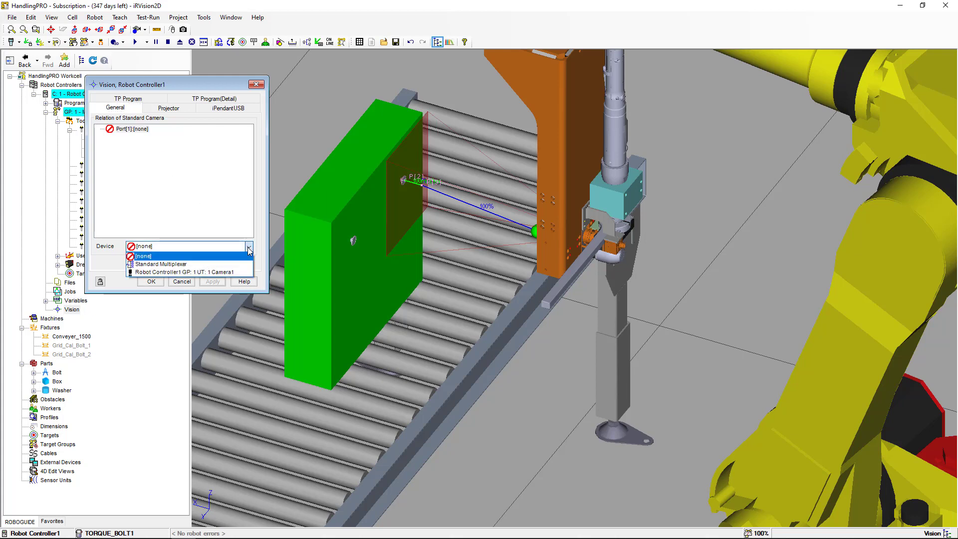
left_click(232, 273)
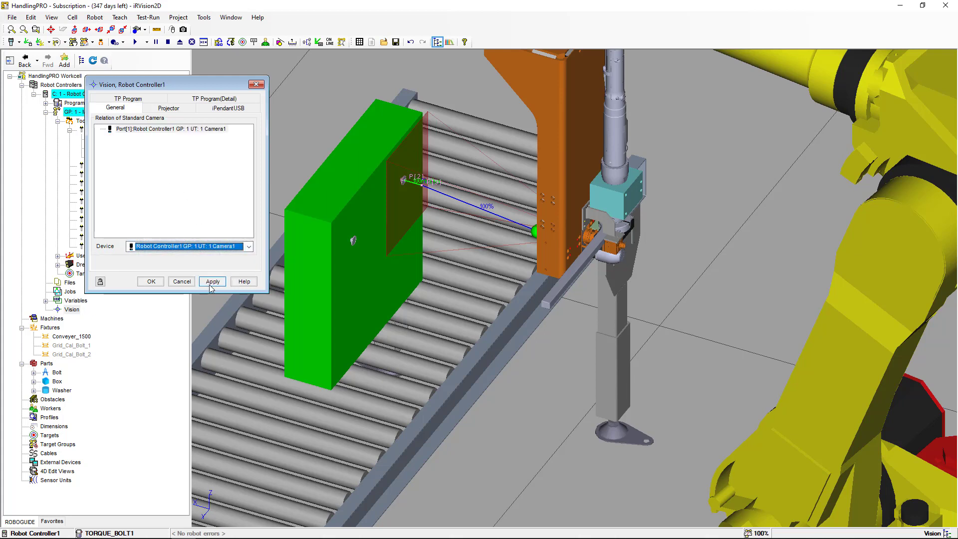
left_click(212, 281)
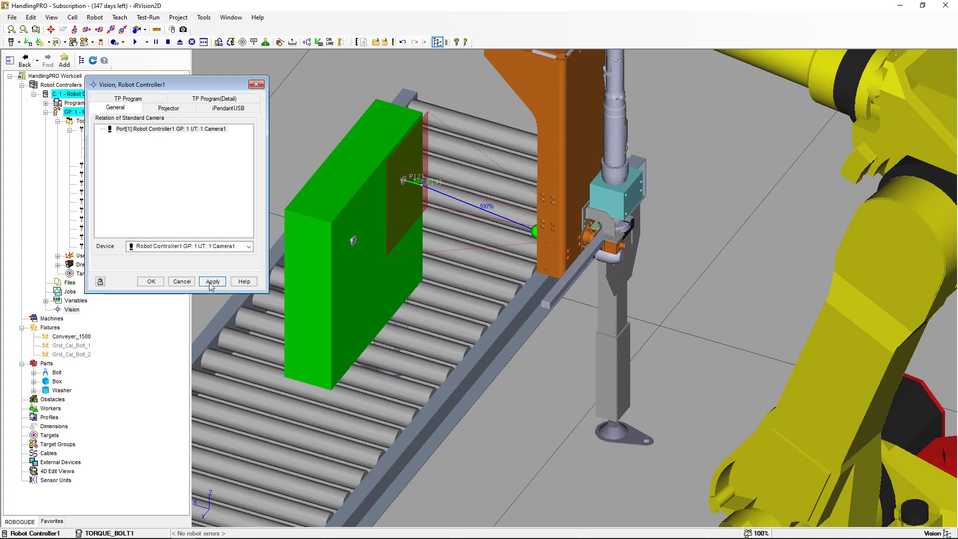
left_click(149, 282)
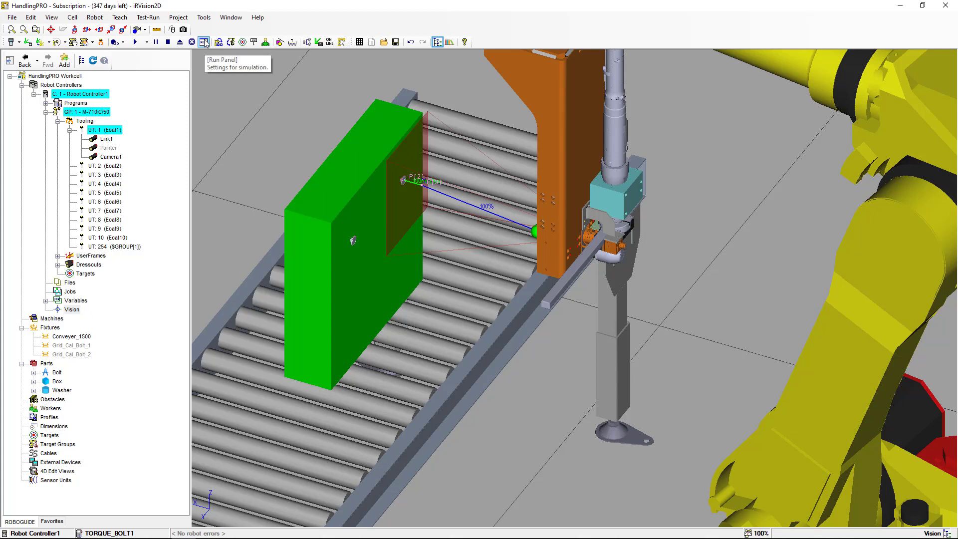
Open the robot homepage in Internet Explorer from the robot's options and maximize the browser window
left_click(94, 17)
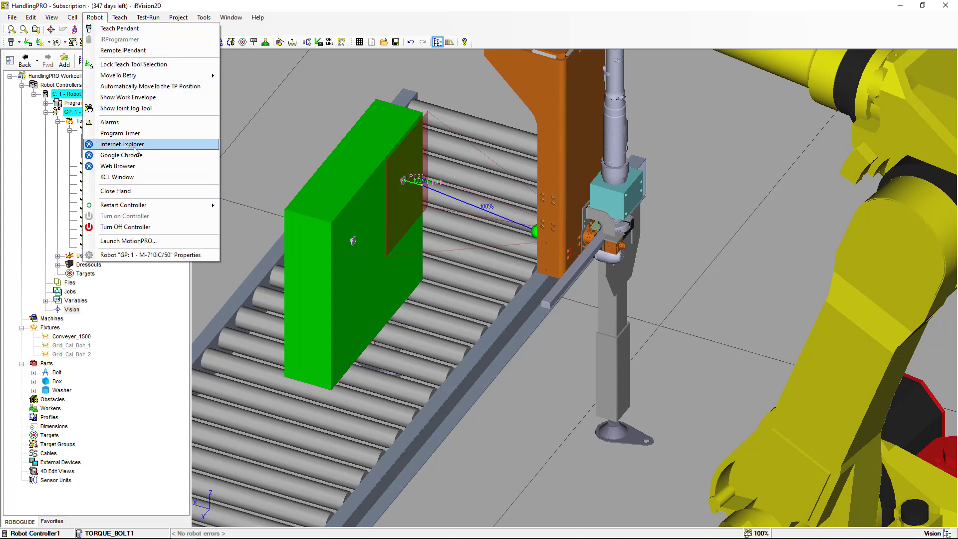
left_click(136, 144)
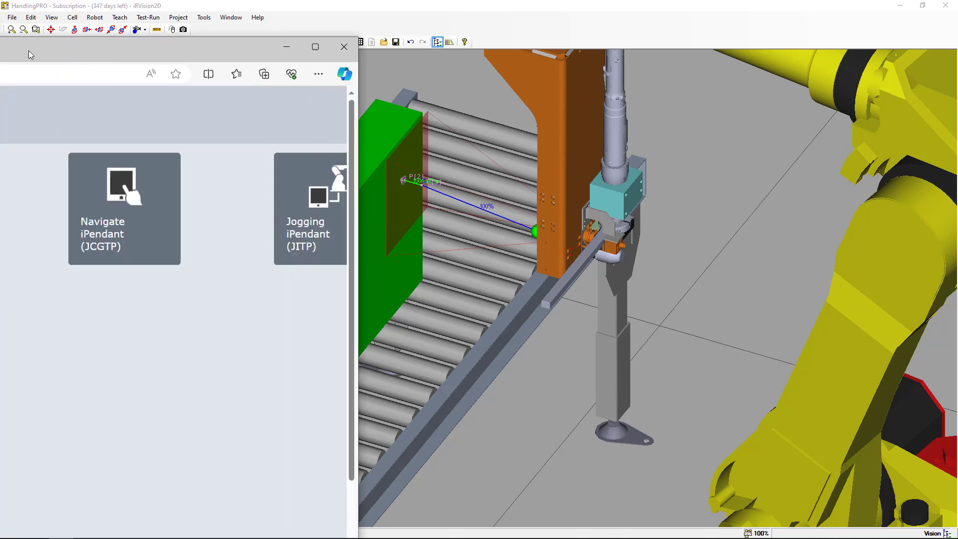
left_click_drag(28, 50, 375, 34)
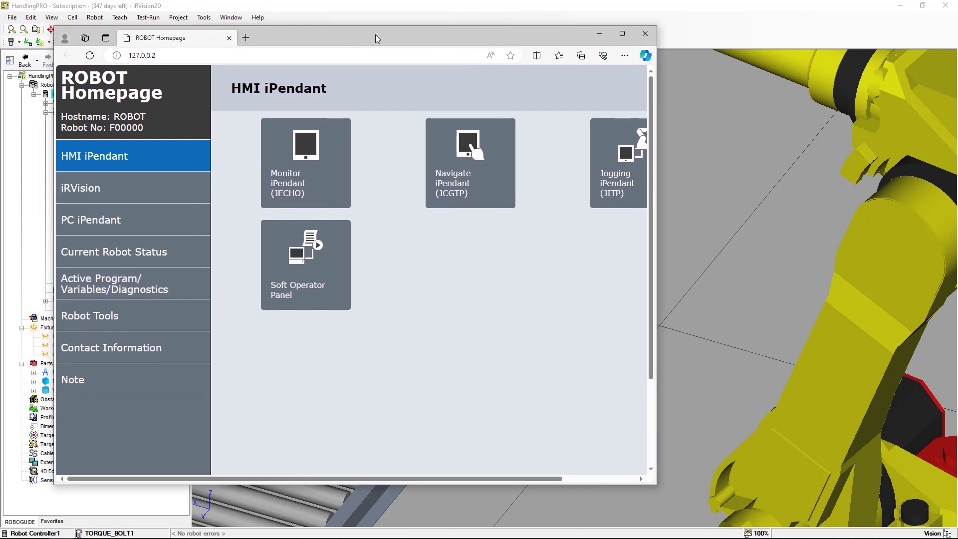
left_click(622, 34)
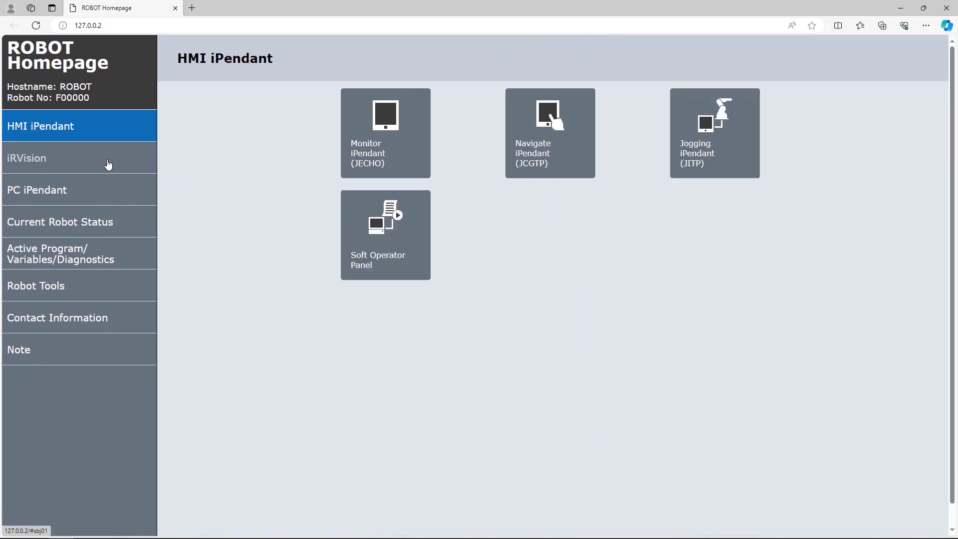
Open the iRVision tutorial for 2D position offset with one robot-mounted camera
left_click(108, 165)
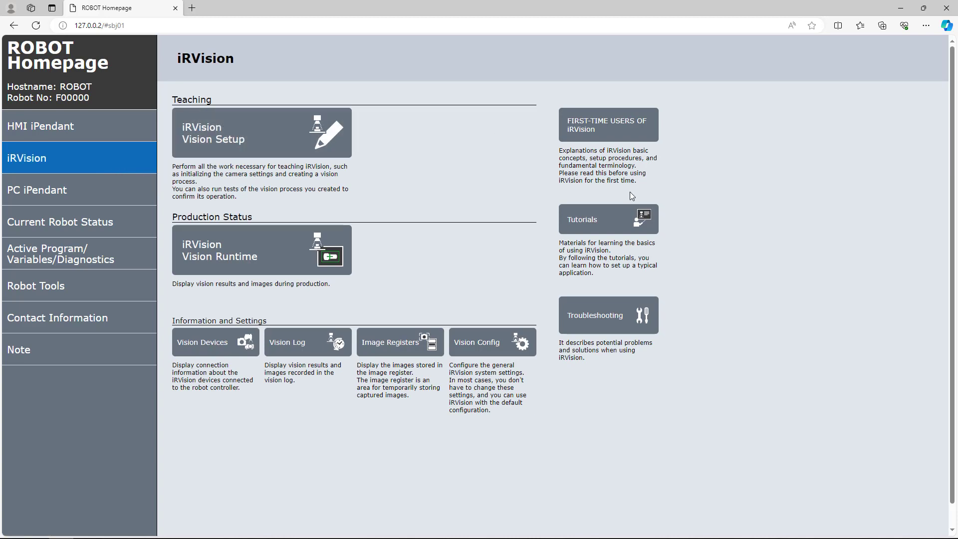
left_click(625, 223)
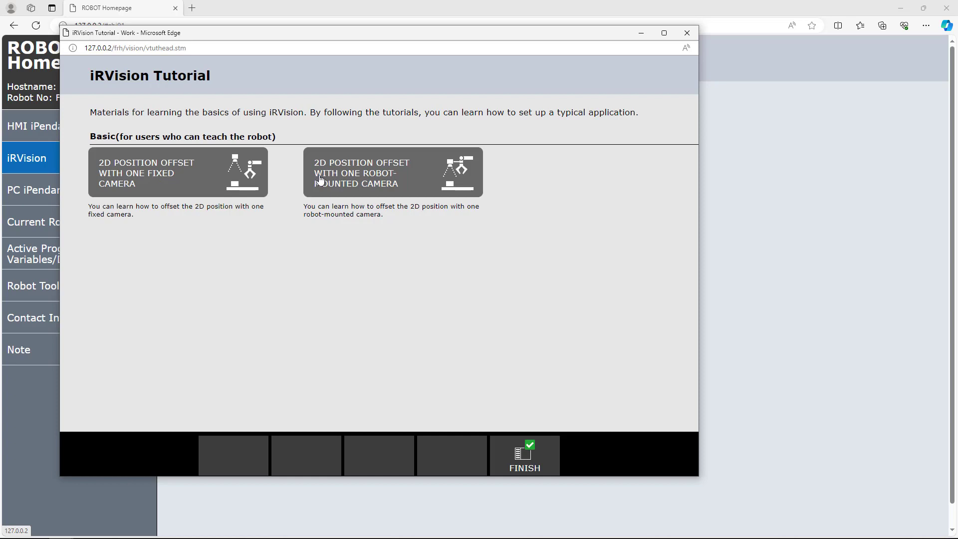
left_click(369, 184)
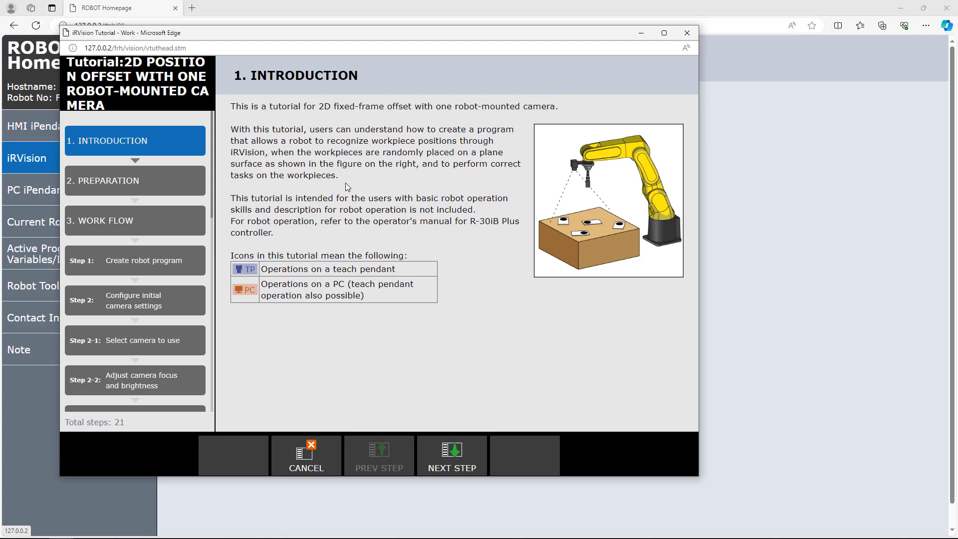
Read through the tutorial's preparation, work flow and configuration steps
left_click(189, 192)
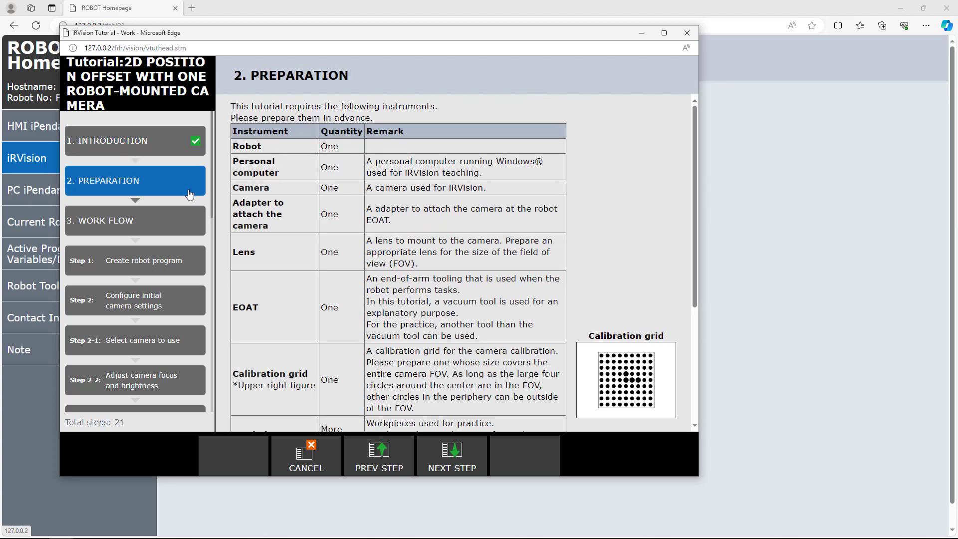
left_click(190, 220)
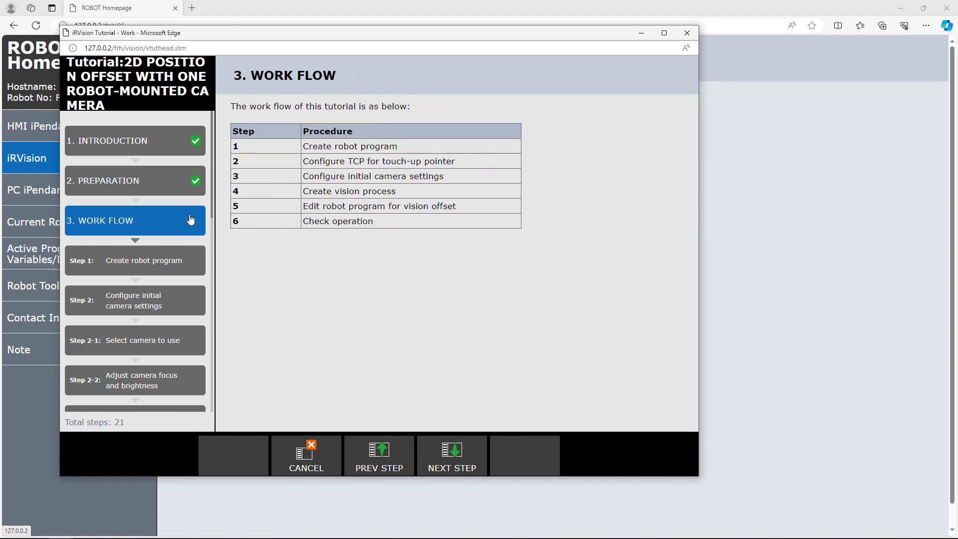
left_click(183, 269)
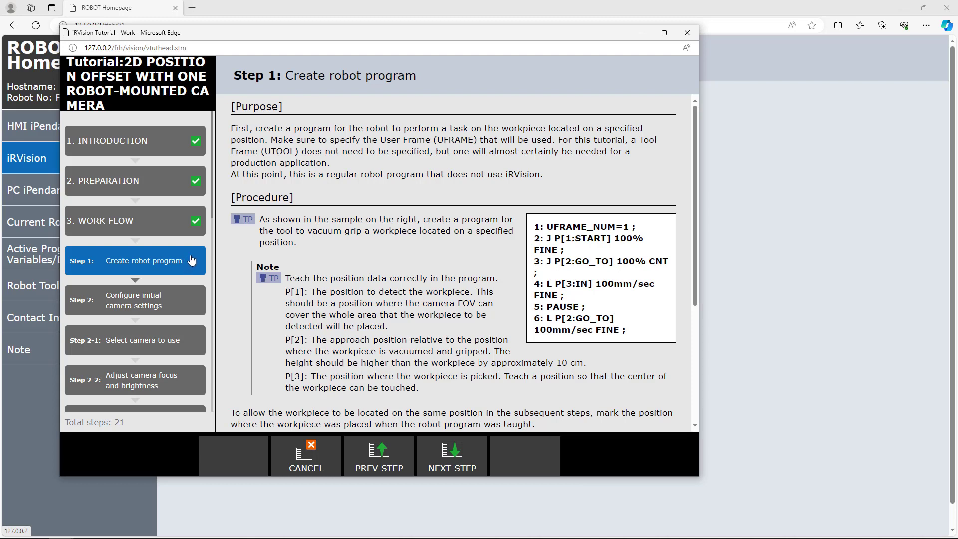
left_click(169, 300)
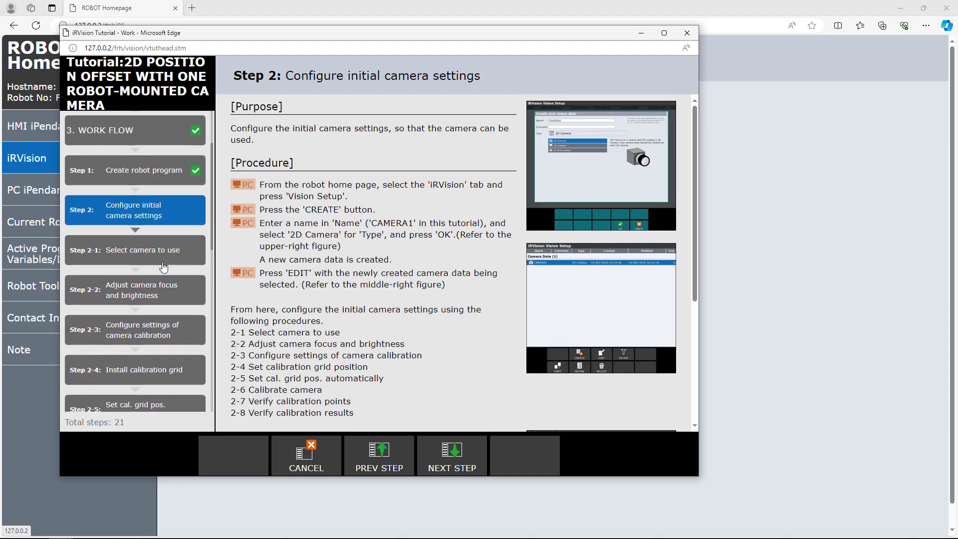
scroll(164, 265, "down", 2)
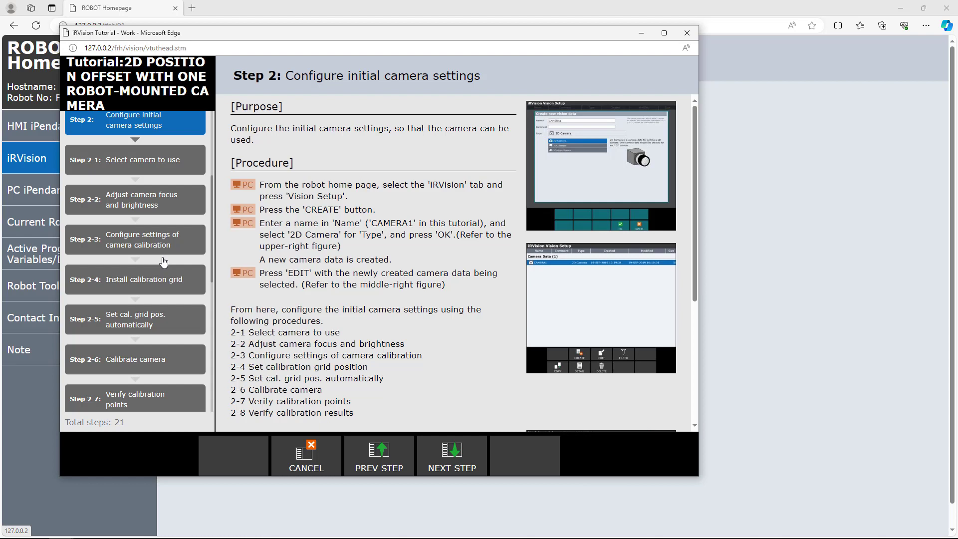
scroll(164, 261, "down", 8)
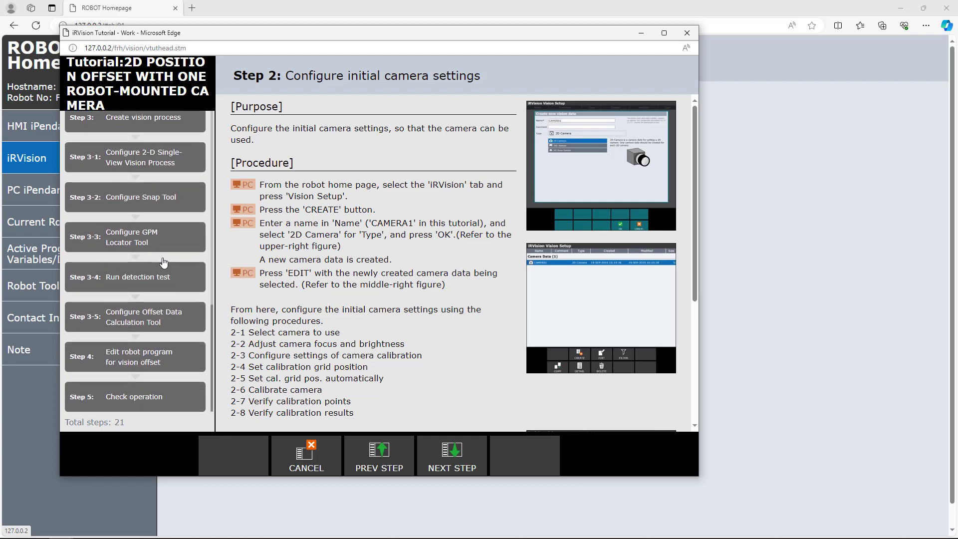
Close the iRVision tutorial window and switch back to ROBOGUIDE
scroll(163, 262, "up", 10)
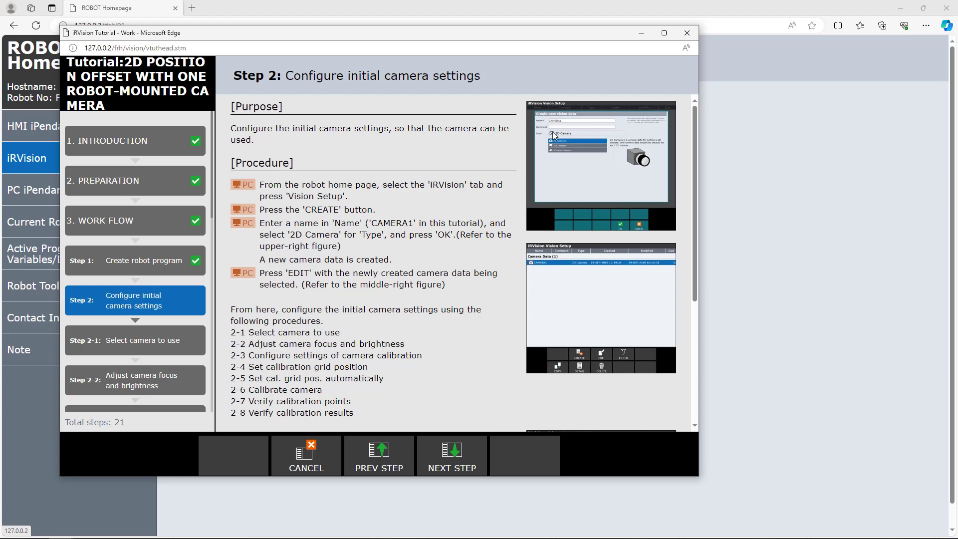
left_click(688, 33)
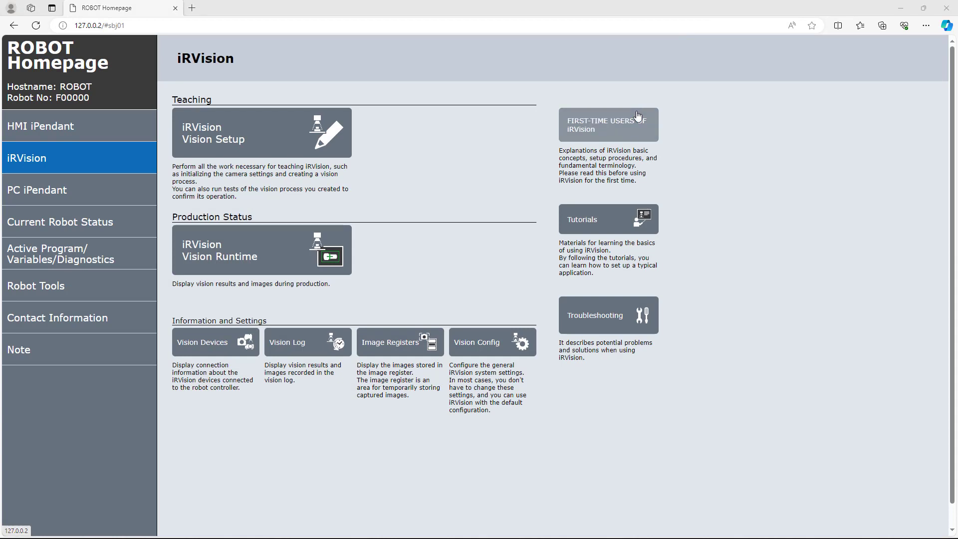
key("alt+Tab")
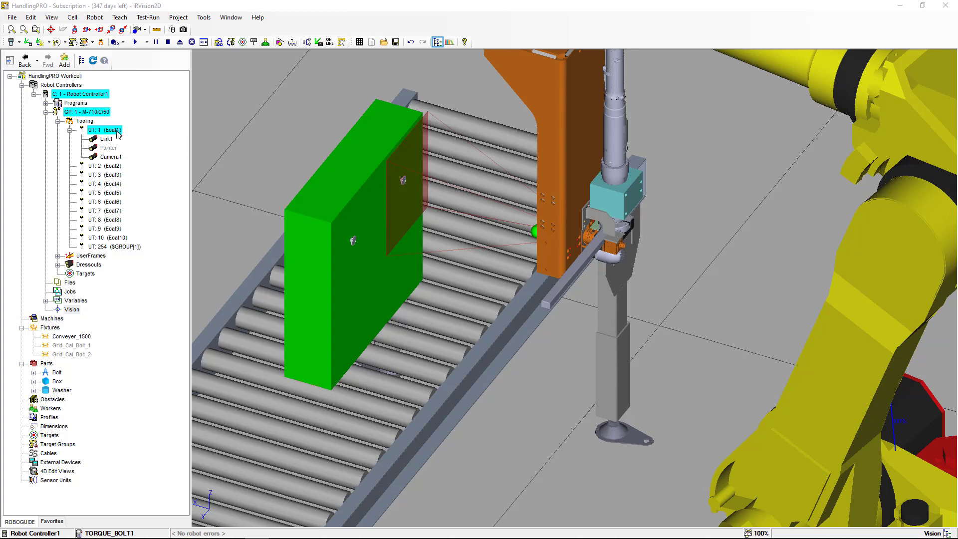
Open the Eoat1 tooling properties and enable Edit UTOOL on the UTOOL settings
right_click(118, 134)
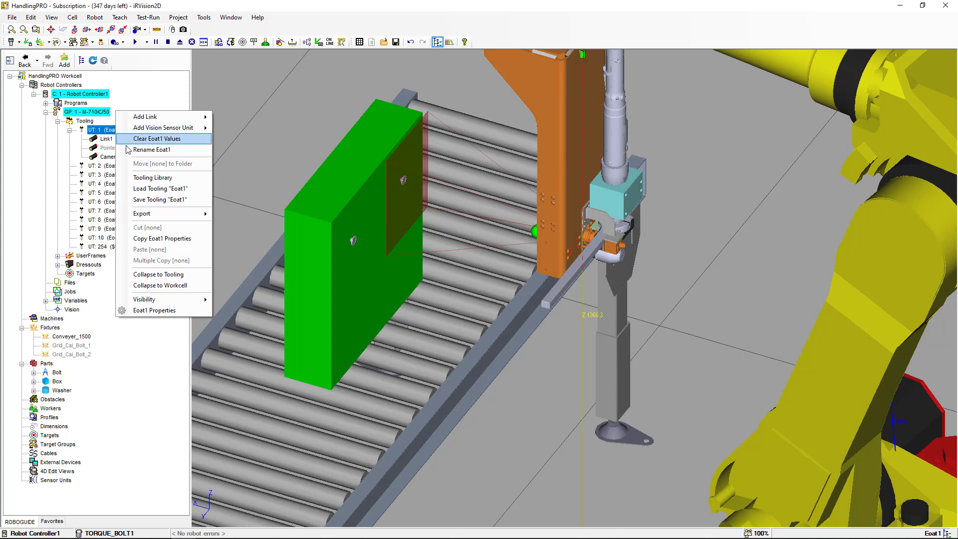
left_click(179, 310)
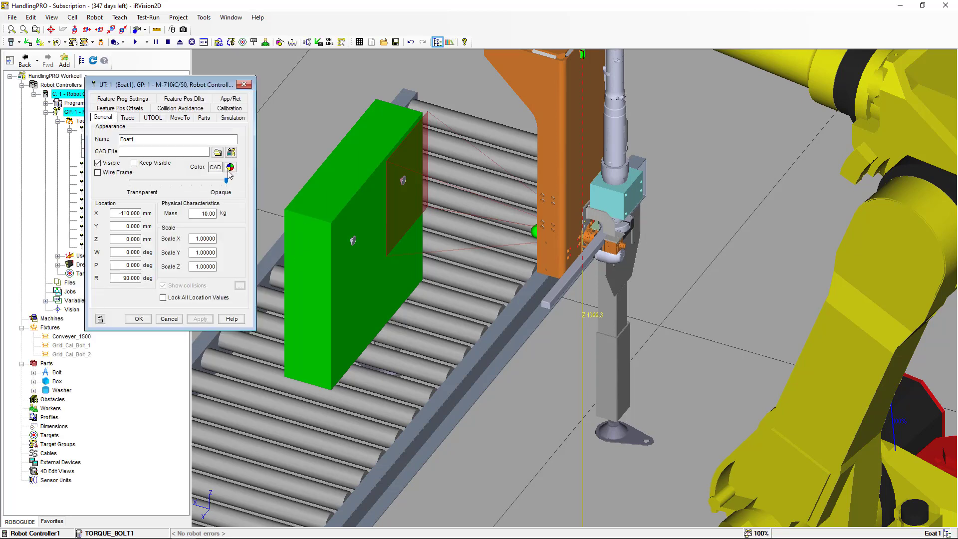
left_click(154, 118)
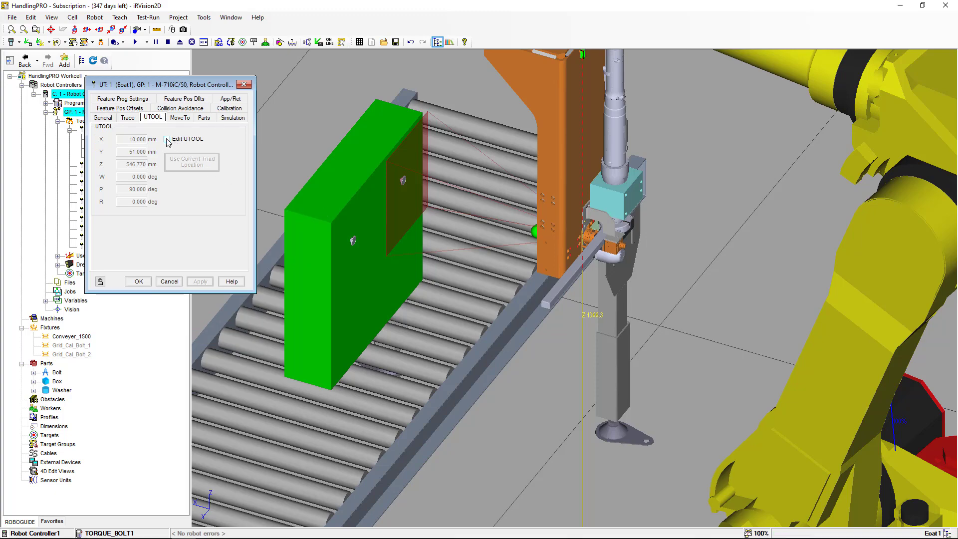
left_click(167, 139)
Inspect the UTOOL triad at the camera tip from several angles, then close the properties dialog applying the changes
right_click_drag(413, 207, 490, 210)
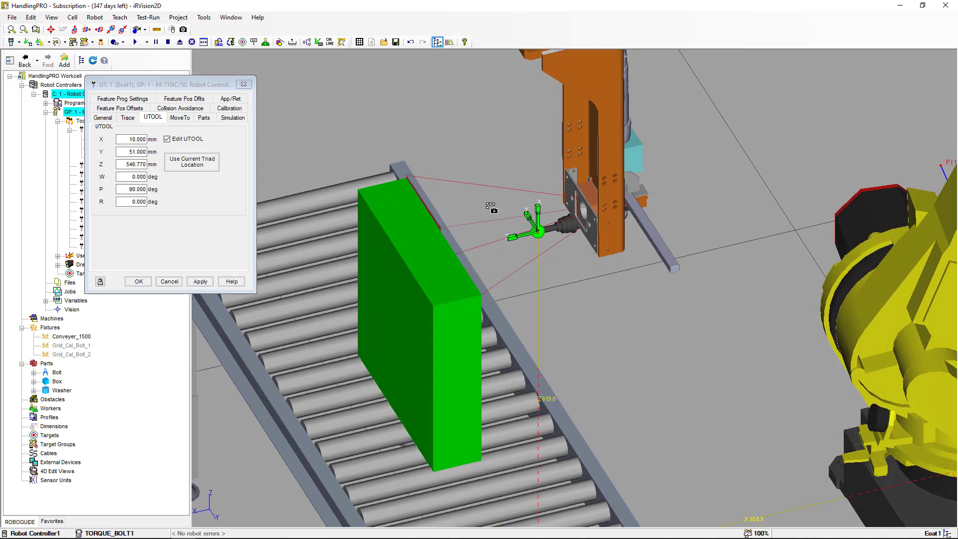
scroll(494, 234, "up", 5)
scroll(493, 234, "up", 5)
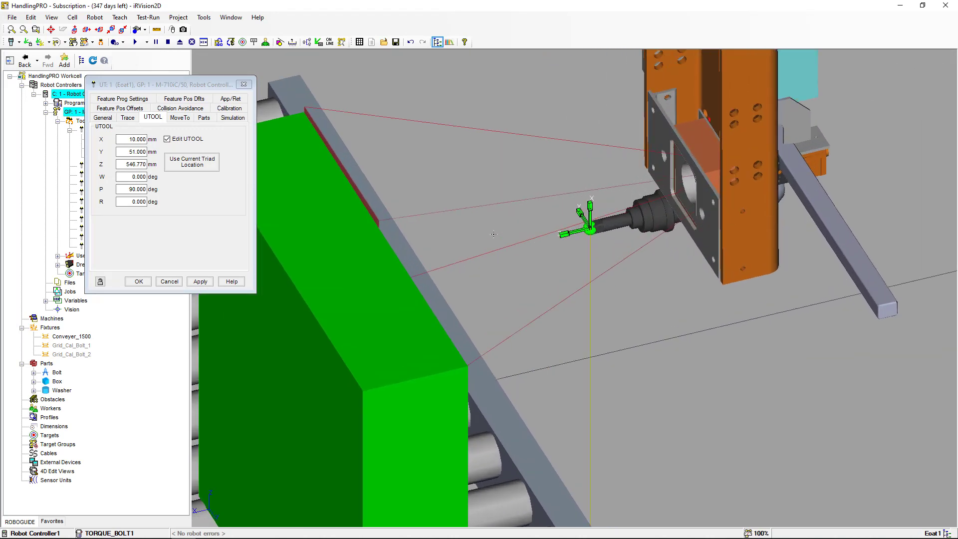
right_click_drag(576, 242, 543, 240)
scroll(542, 240, "up", 2)
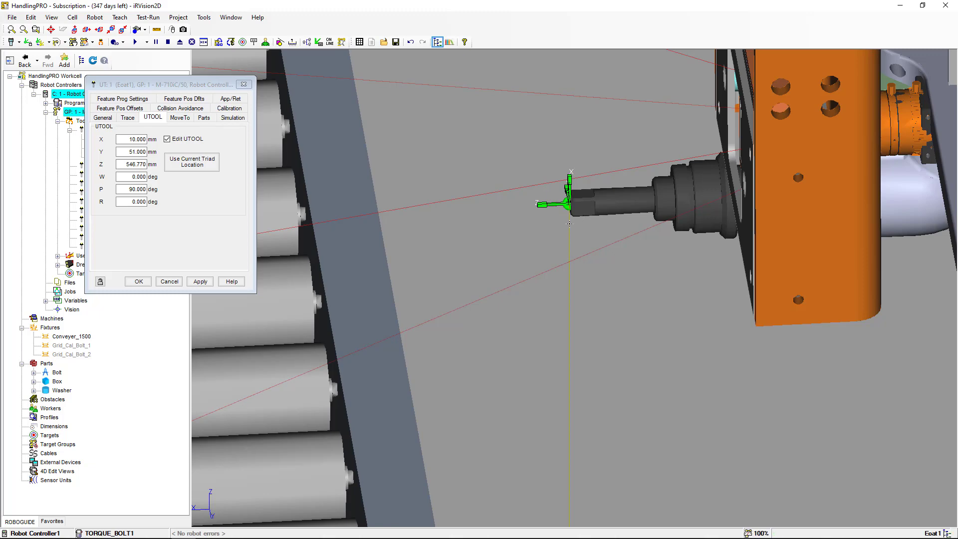
right_click_drag(579, 213, 557, 222)
scroll(564, 226, "up", 5)
middle_click_drag(557, 222, 516, 267)
scroll(520, 241, "up", 2)
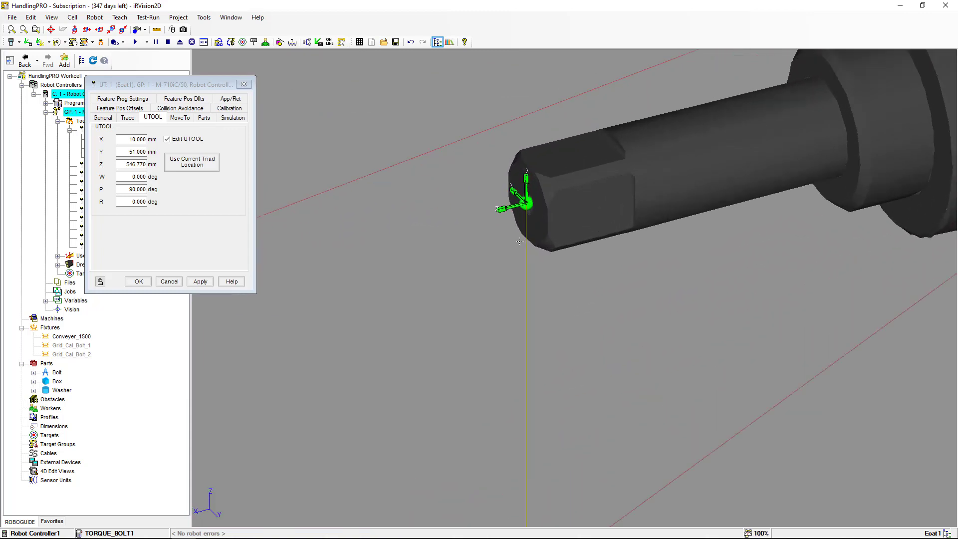
mouse_move(519, 241)
right_mouse_down()
mouse_move(496, 249)
mouse_move(519, 253)
right_mouse_up()
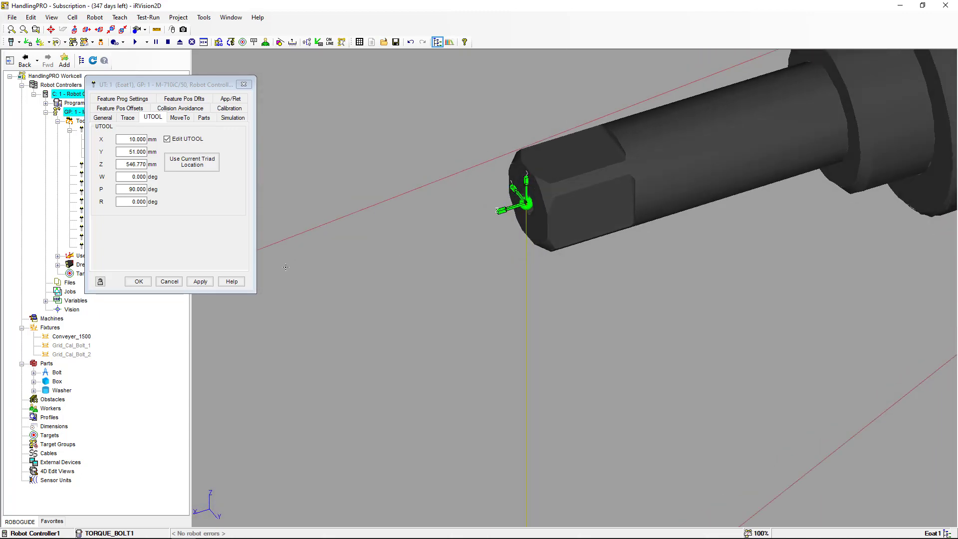
scroll(491, 233, "down", 6)
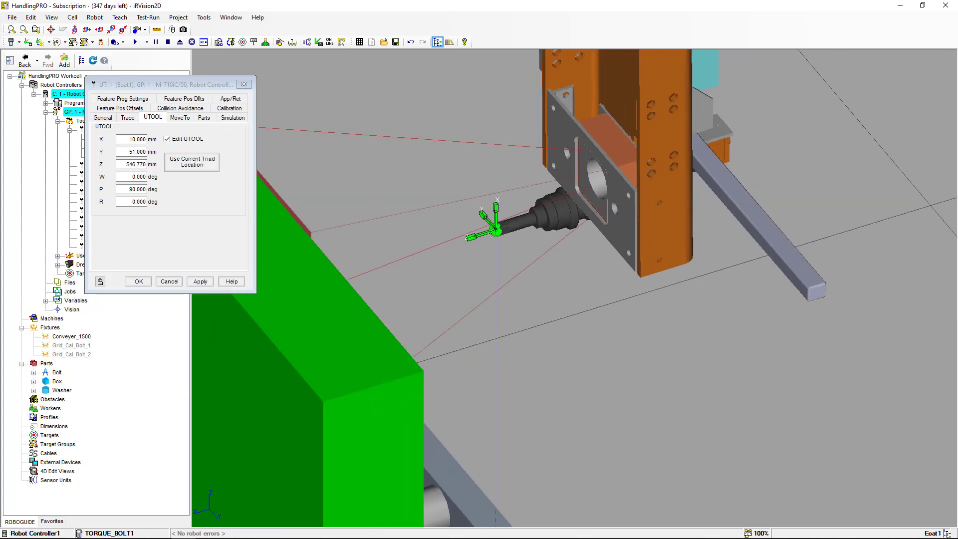
right_click_drag(532, 242, 485, 247)
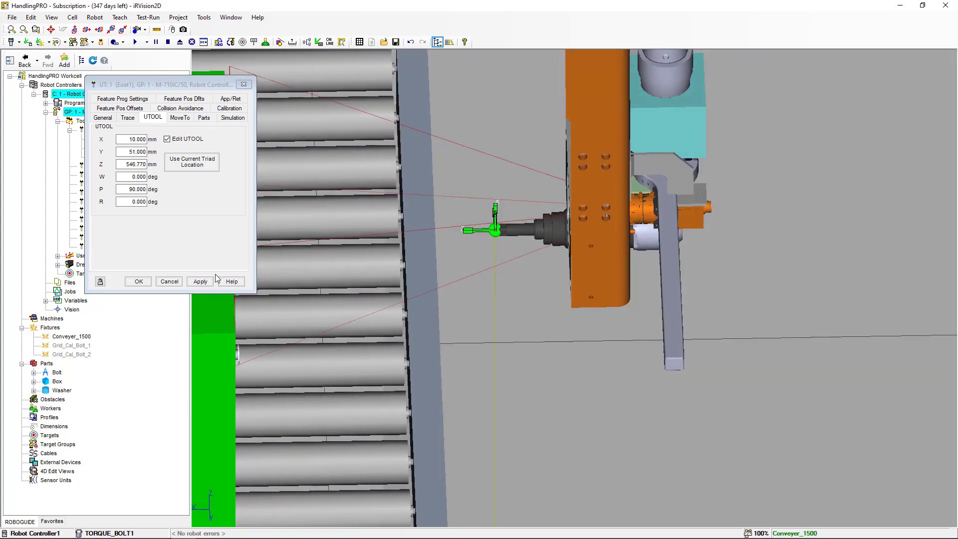
left_click(169, 282)
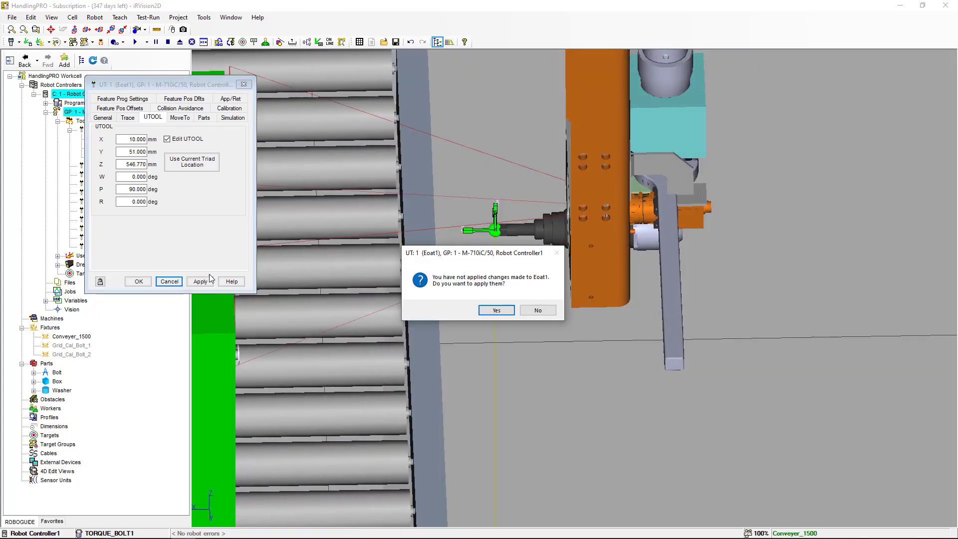
left_click(497, 310)
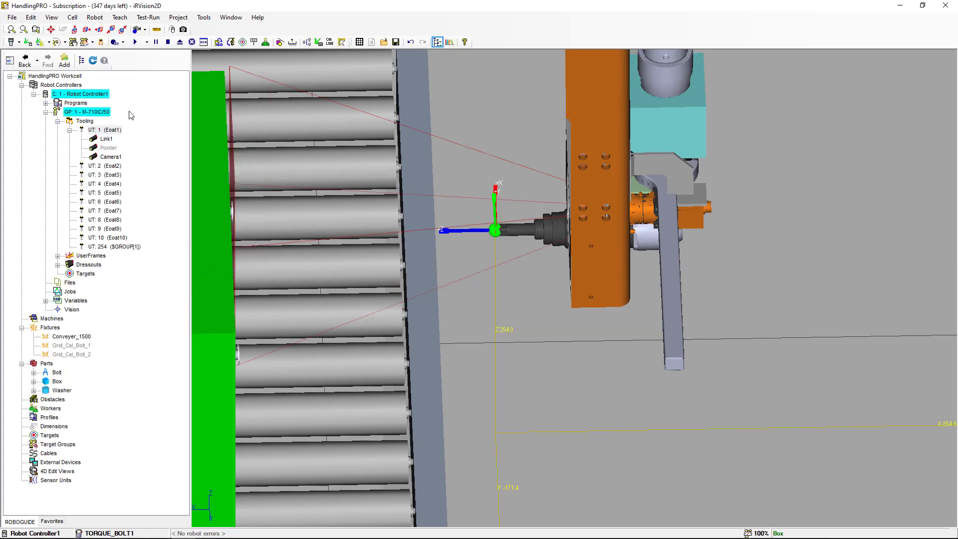
Open the virtual teach pendant and switch its display to Double
left_click(11, 43)
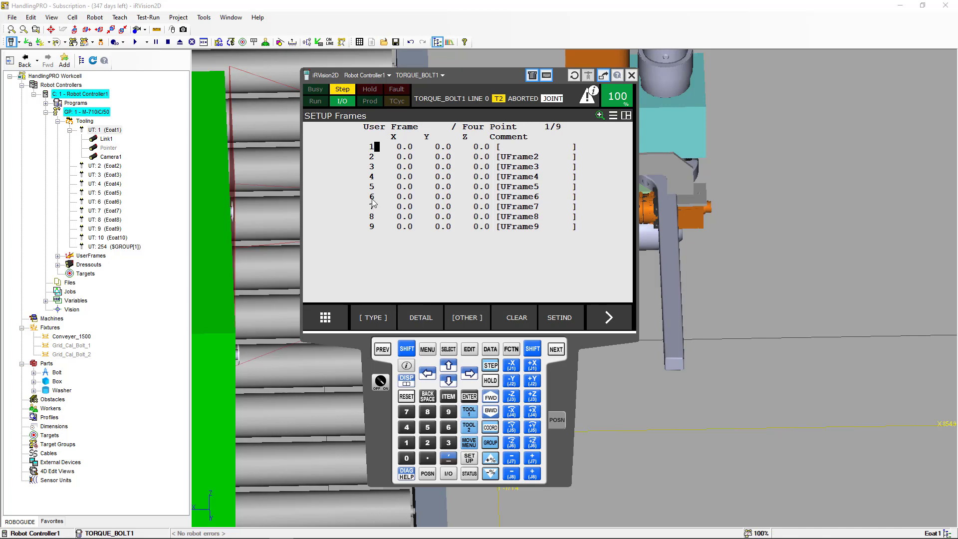
left_click(412, 352)
left_click(407, 352)
left_click(406, 349)
left_click(407, 380)
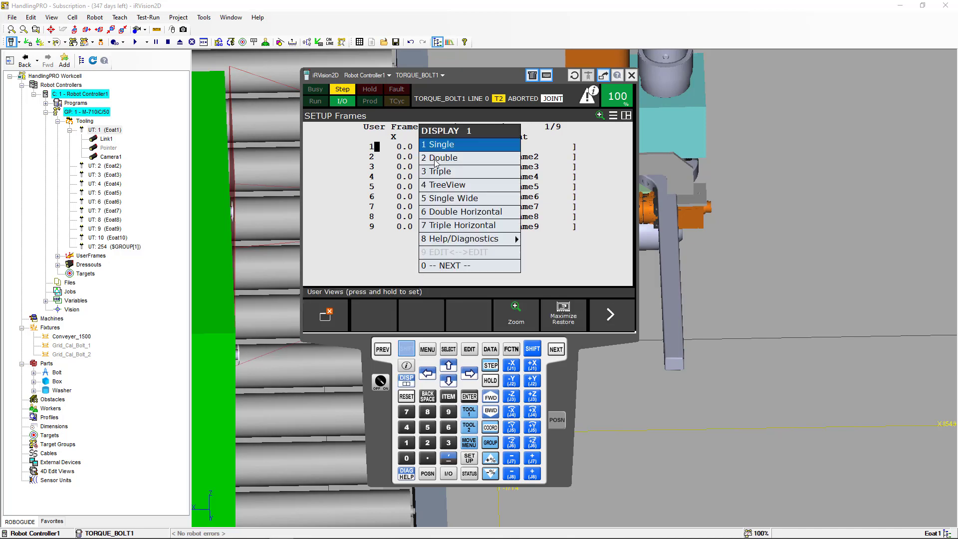
left_click(435, 159)
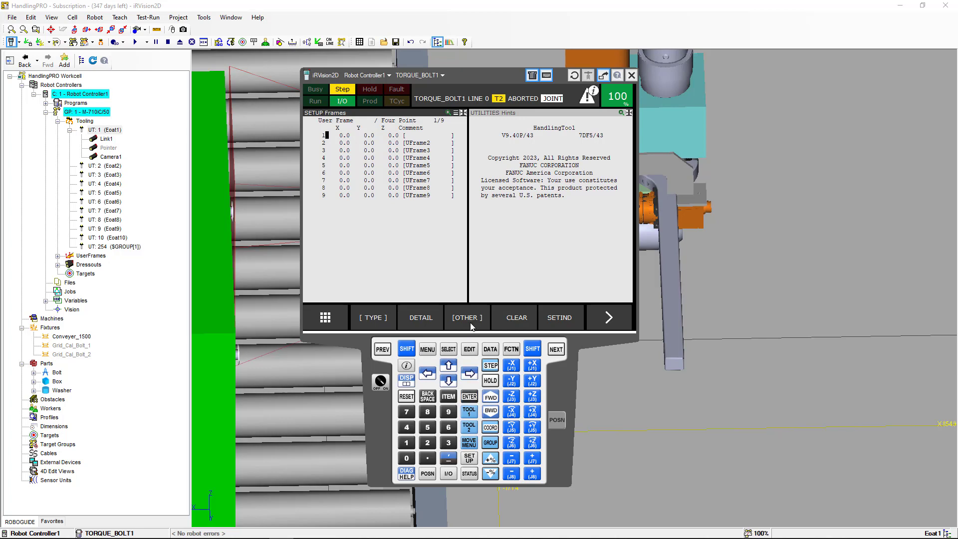
Open user frame 1's detail, set its comment to UF Bolt 1, and choose the Four Point method
left_click(430, 320)
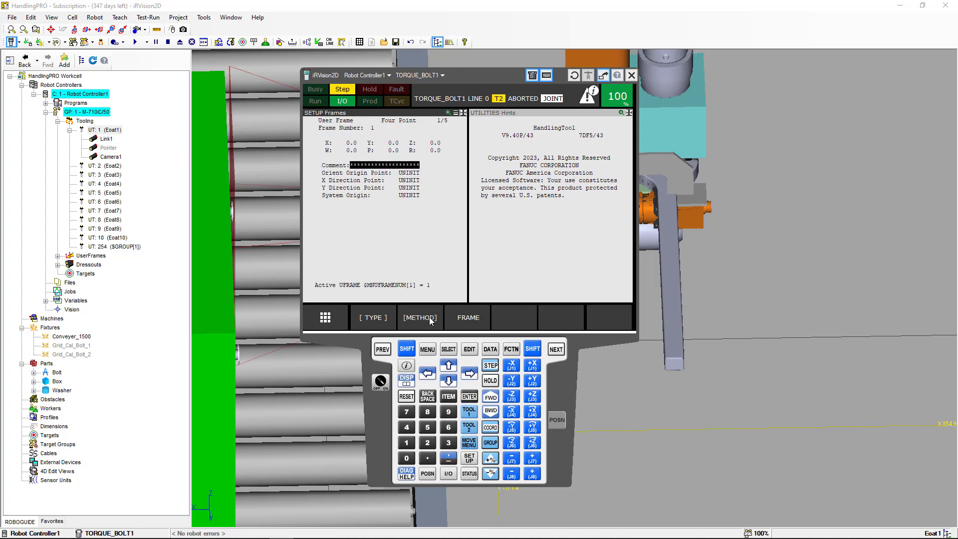
left_click(469, 396)
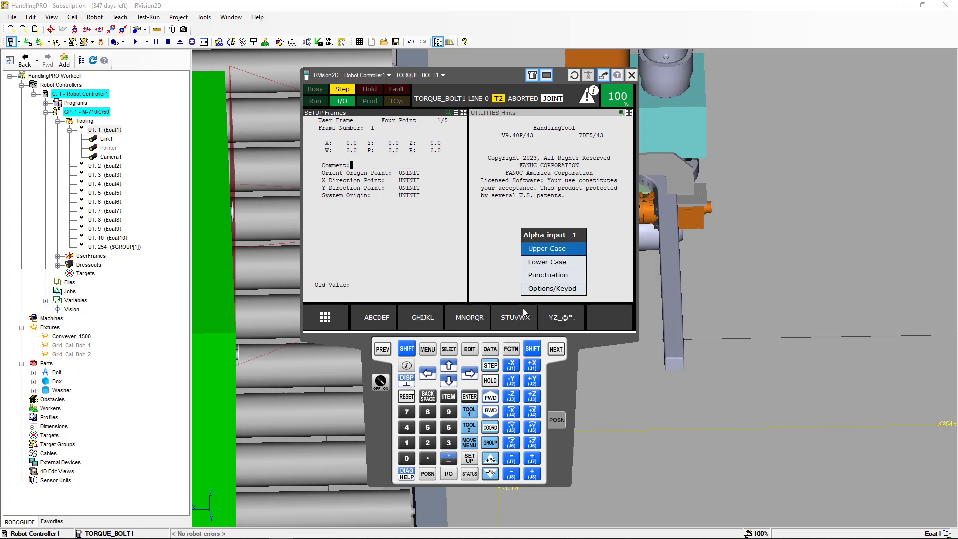
left_click(539, 291)
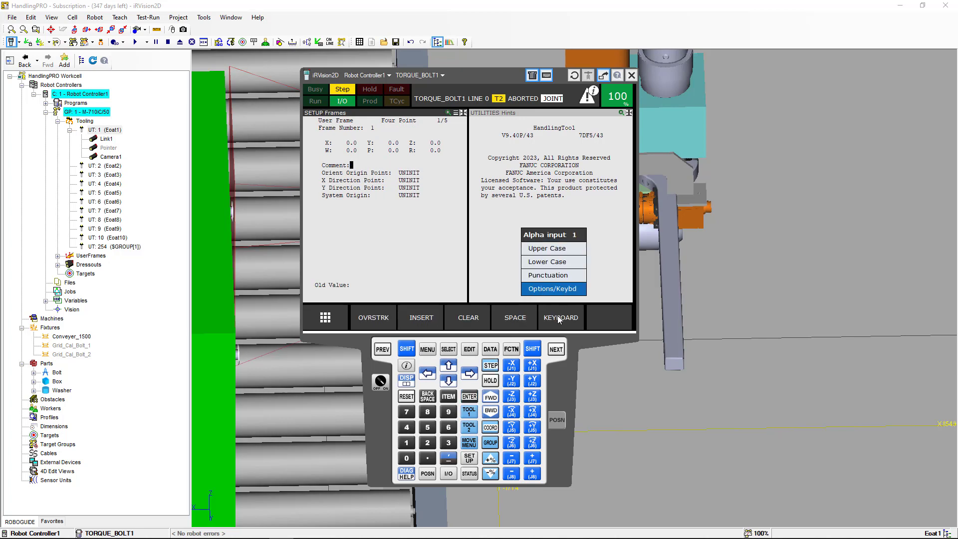
left_click(560, 320)
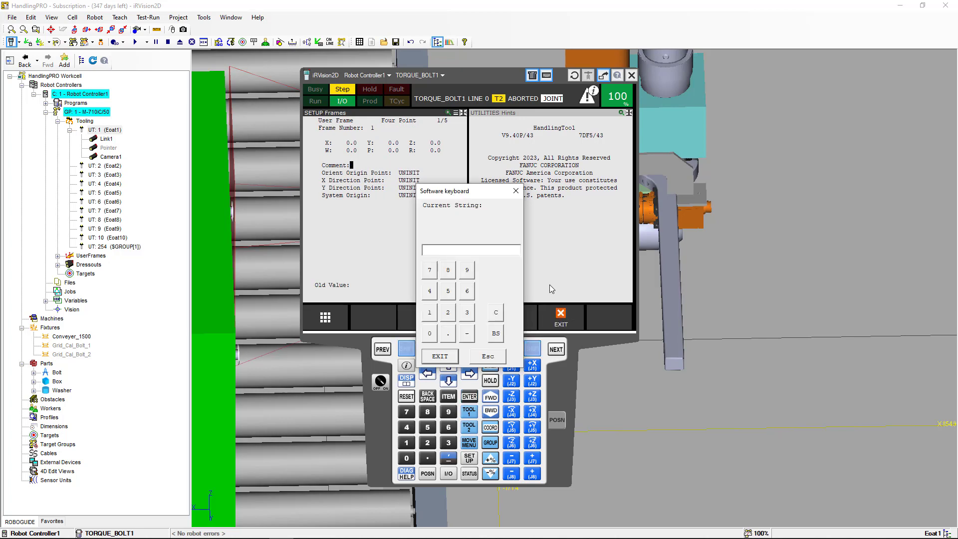
type("UF")
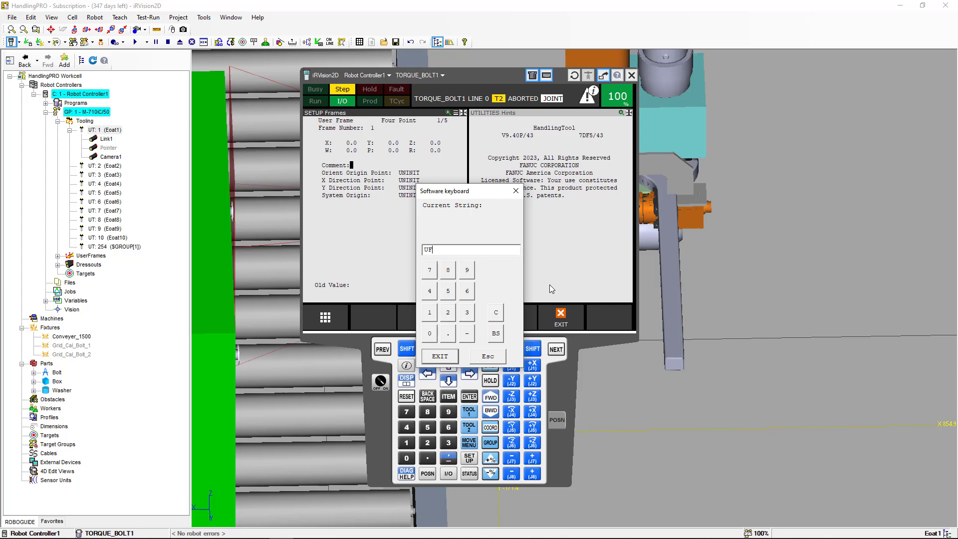
type(" Bolt 1")
left_click(450, 355)
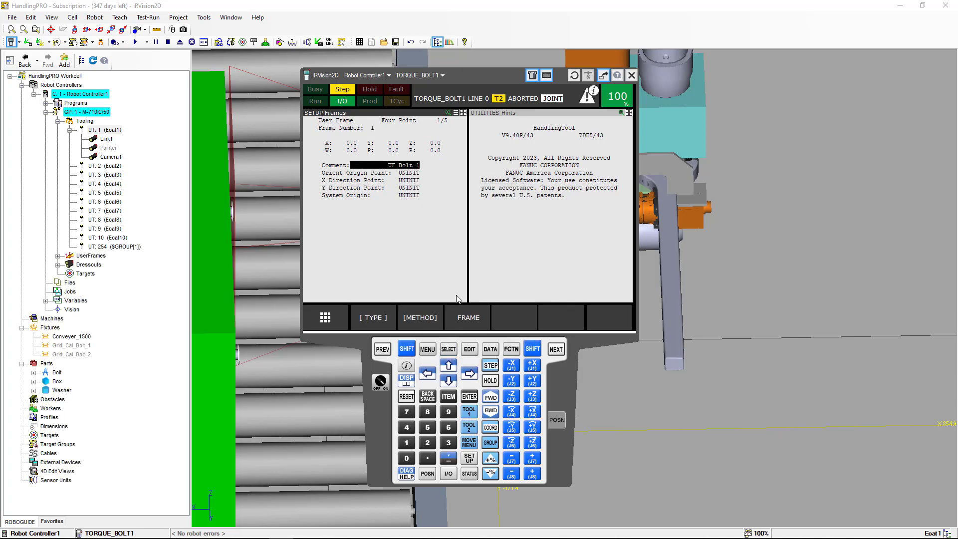
left_click(434, 319)
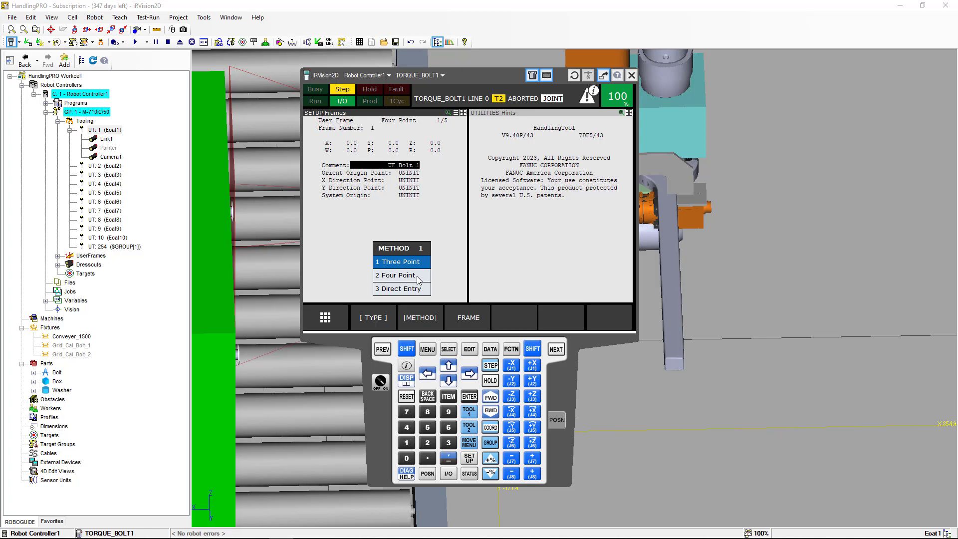
left_click(417, 276)
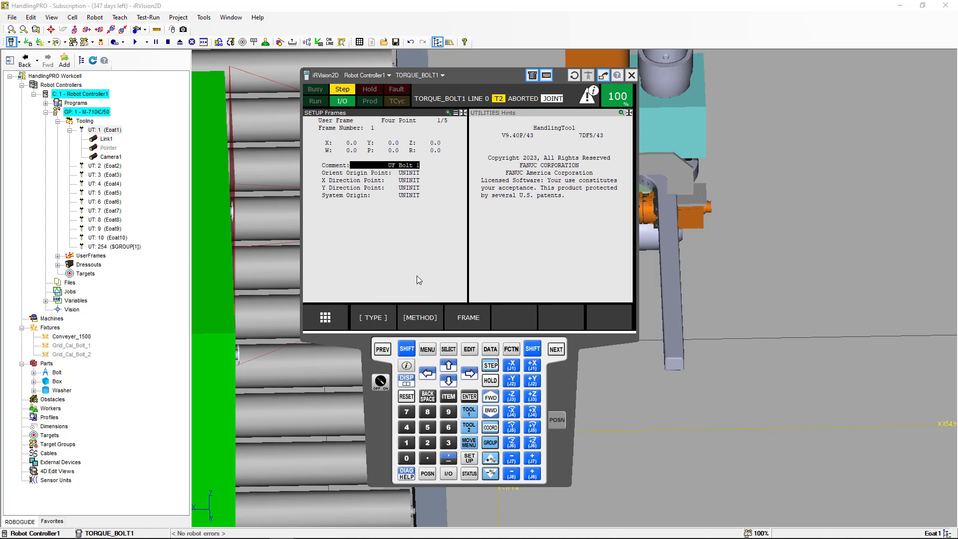
Minimize the teach pendant window
right_click(378, 401)
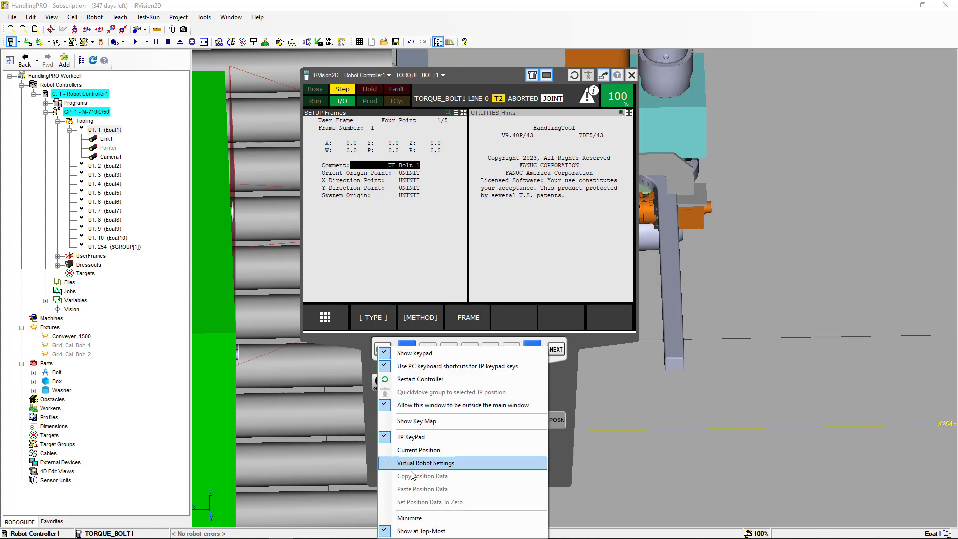
left_click(433, 519)
scroll(444, 388, "down", 3)
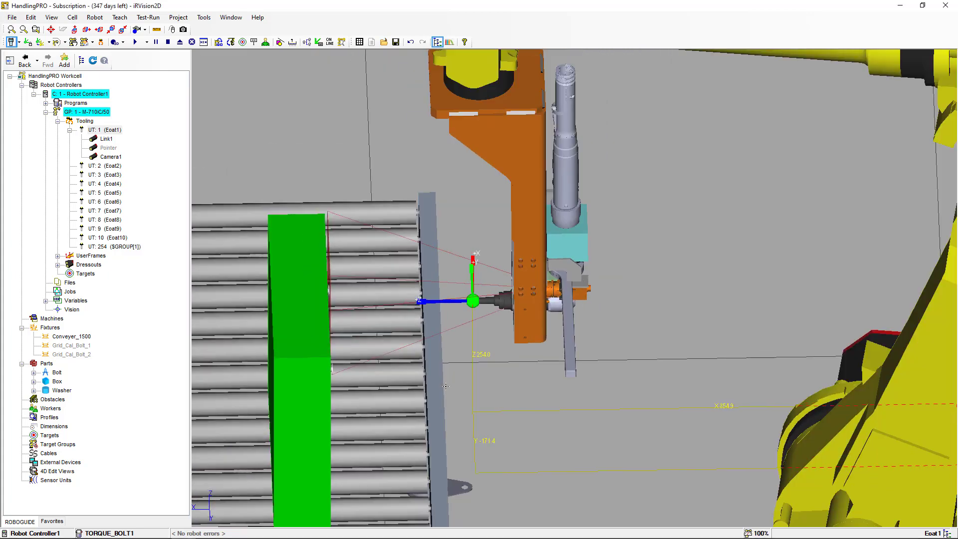
right_click_drag(447, 387, 375, 365)
scroll(322, 357, "up", 1)
middle_click_drag(323, 358, 495, 382)
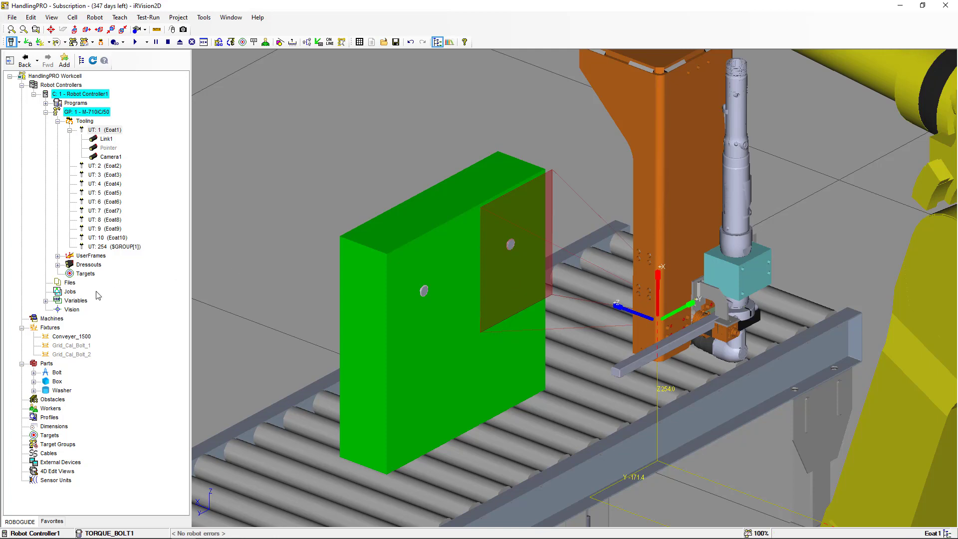
right_click(55, 330)
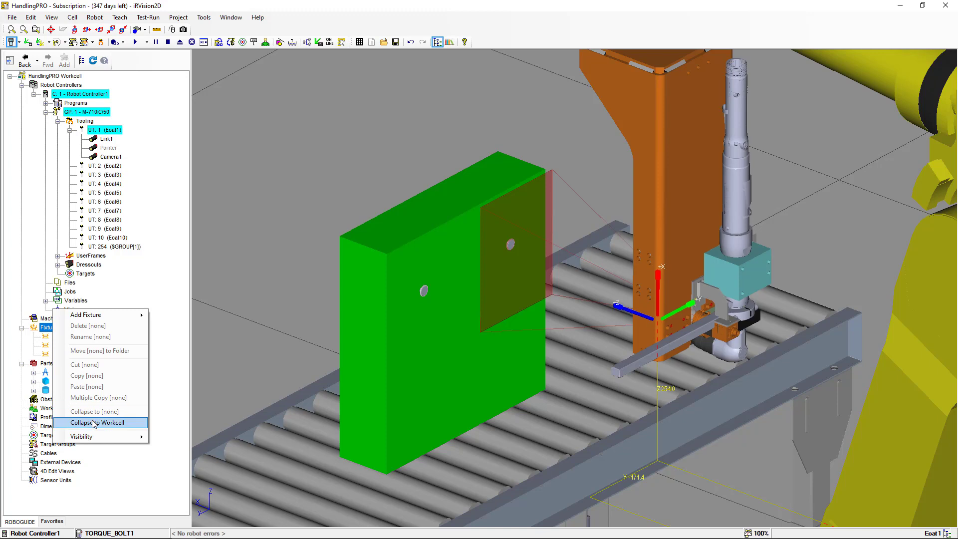
mouse_move(106, 315)
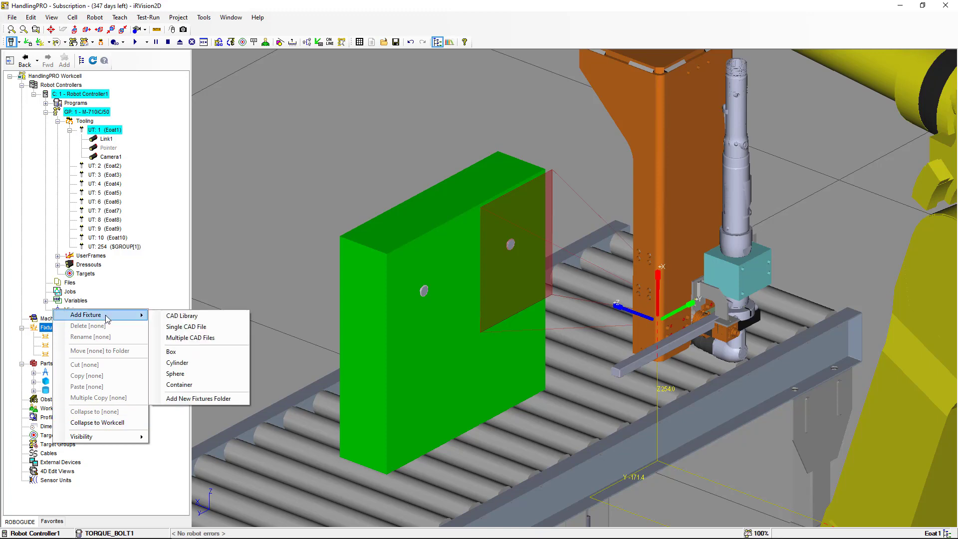
left_click(175, 316)
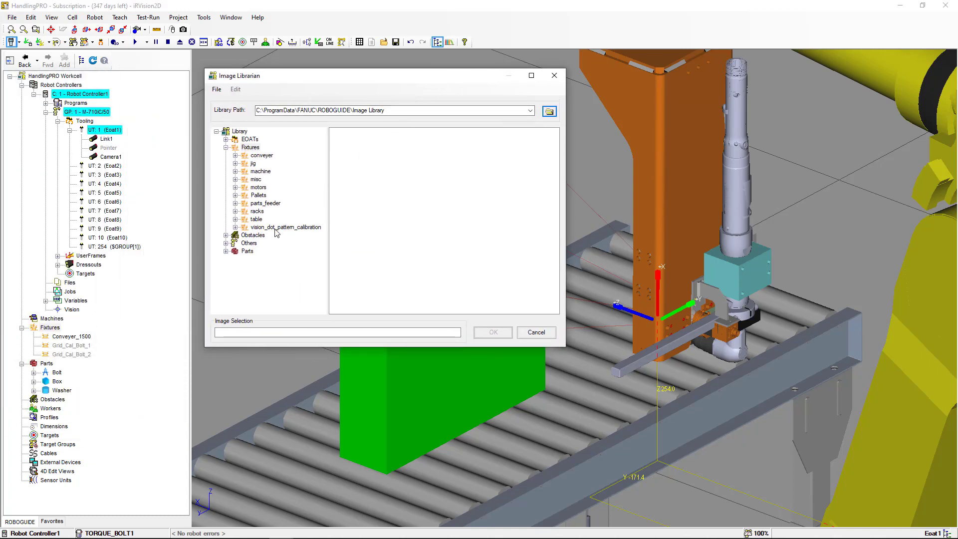
double_click(273, 228)
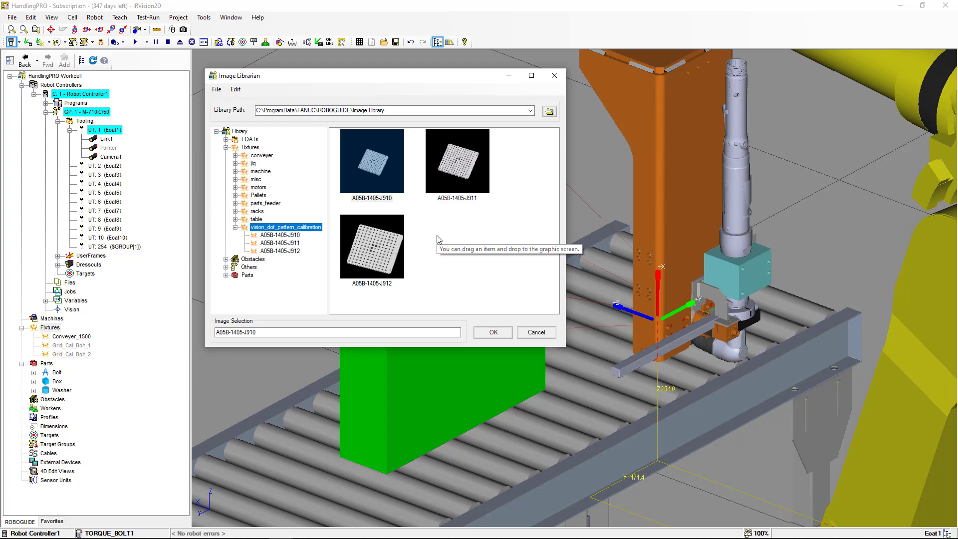
left_click(451, 172)
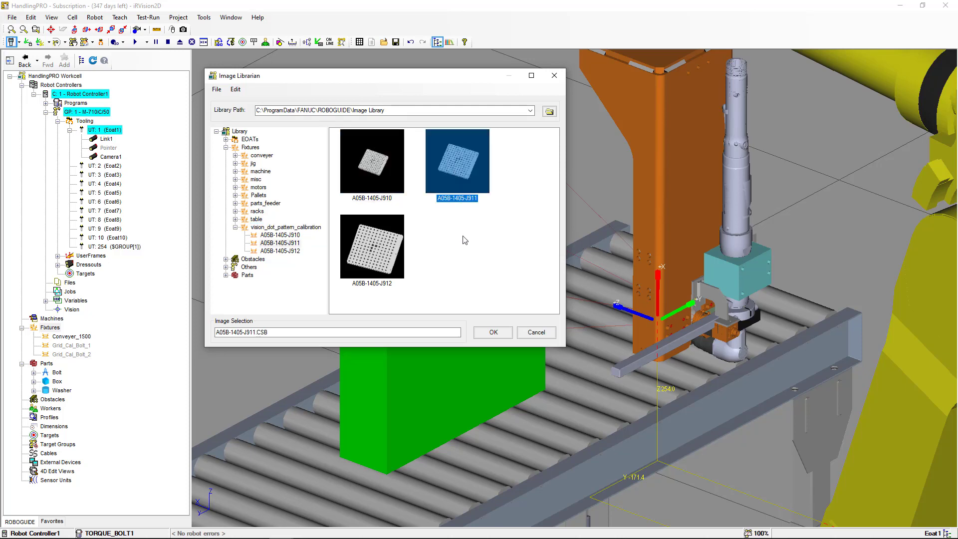
left_click(531, 333)
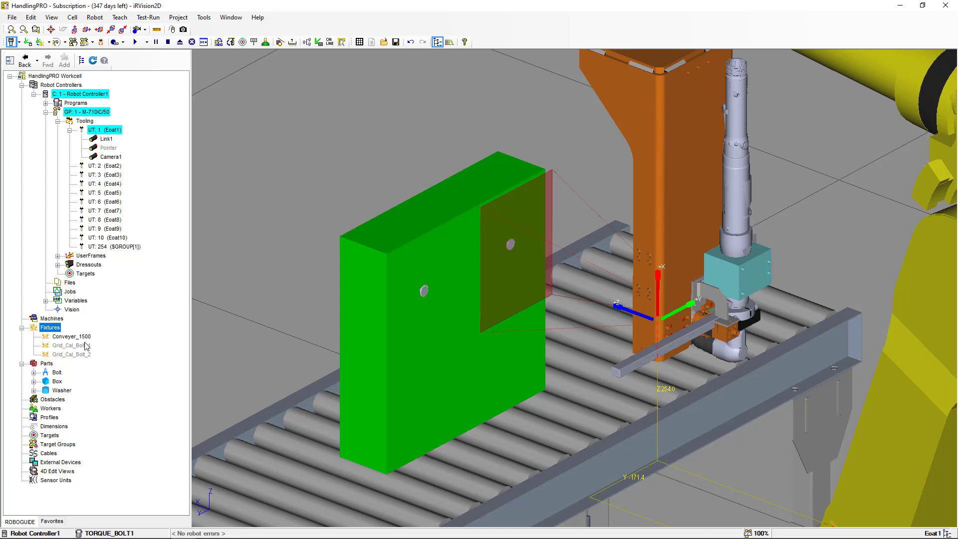
Open the Grid_Cal_Bolt_1 fixture's properties, make it visible, apply and close the dialog
left_click(83, 346)
left_click(85, 356)
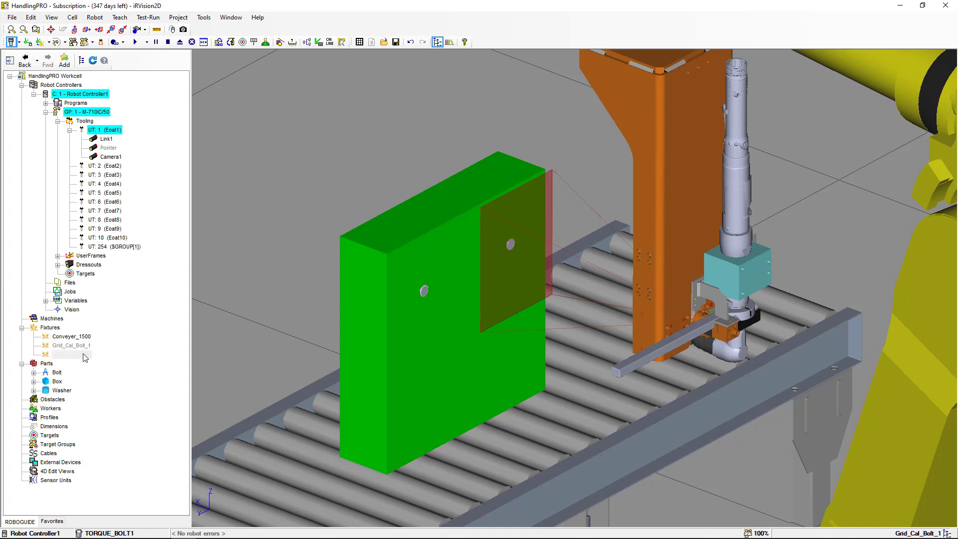
right_click(82, 346)
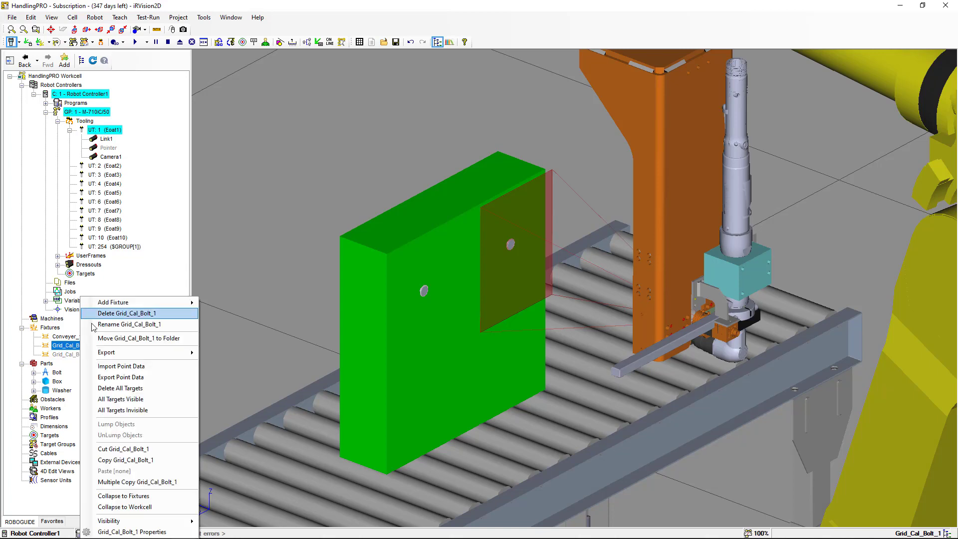
left_click(125, 532)
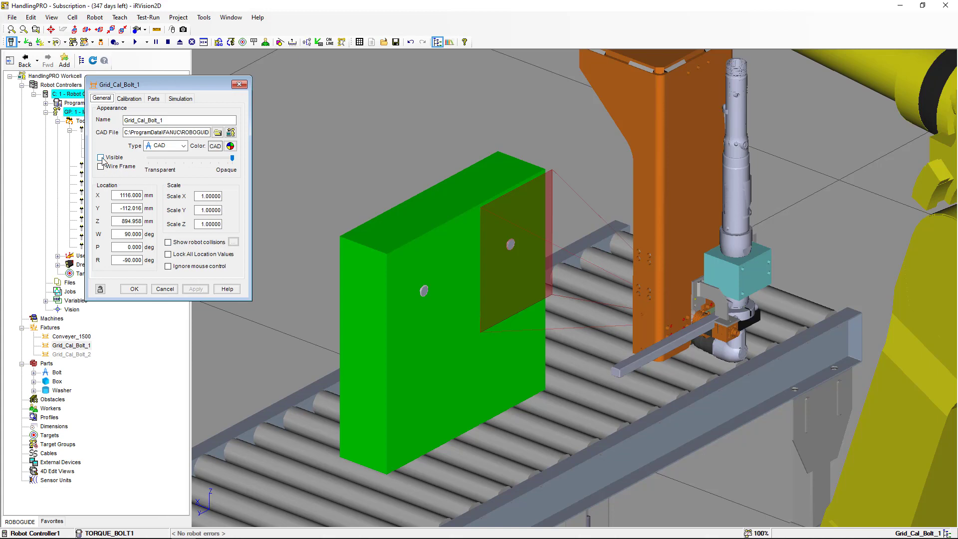
left_click(196, 289)
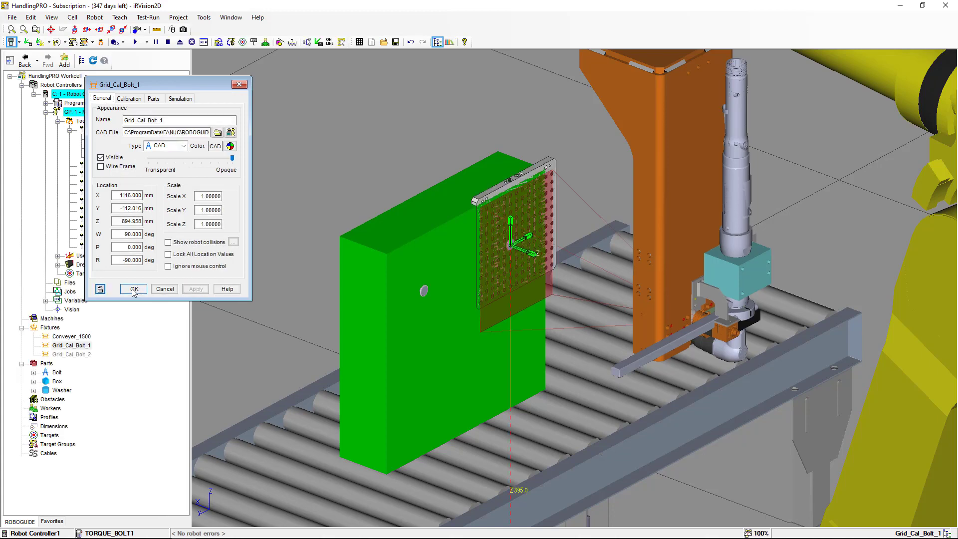
left_click(134, 289)
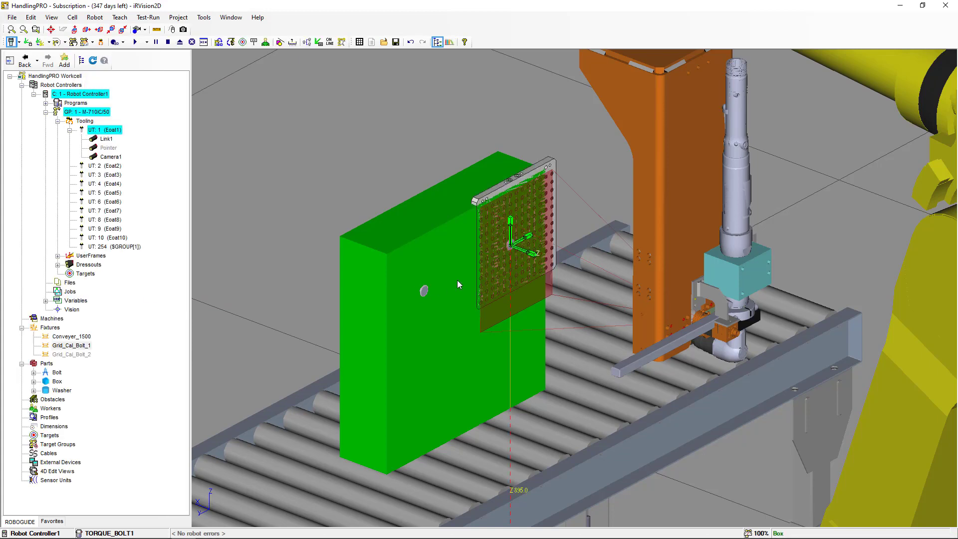
Zoom in on the calibration grid plate on the green box to examine its frame triad at the grid centre
right_click_drag(457, 280, 437, 268)
scroll(437, 268, "up", 5)
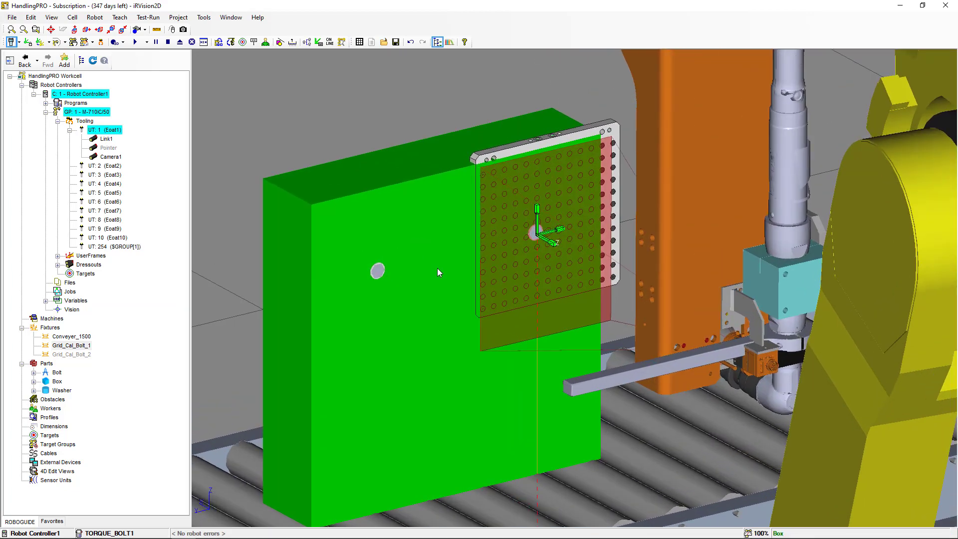
scroll(437, 268, "up", 3)
right_click_drag(454, 230, 495, 173)
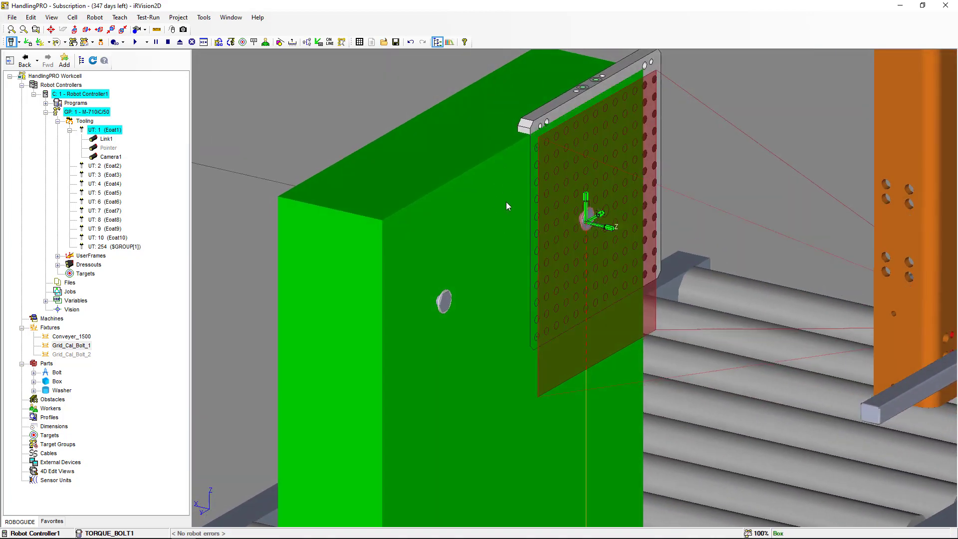
right_click_drag(514, 209, 466, 201)
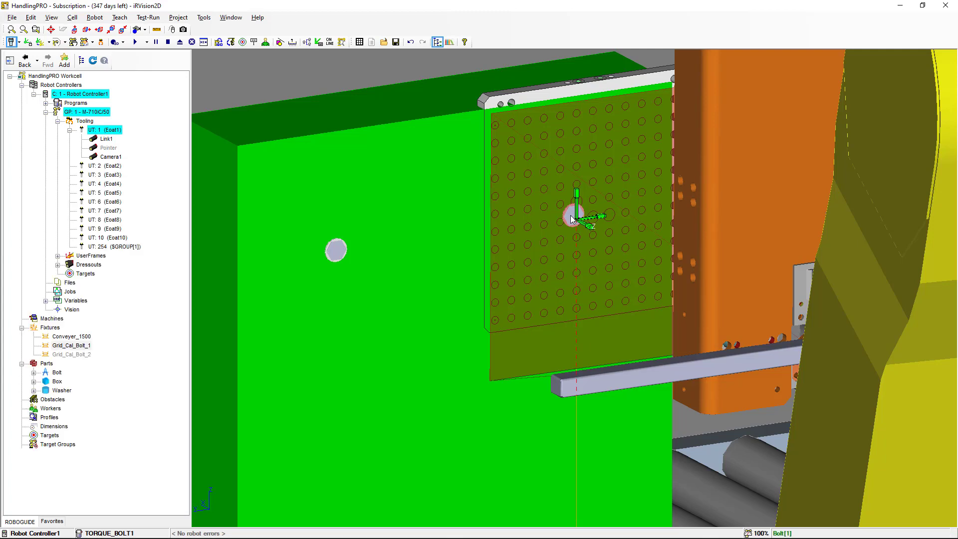
double_click(572, 220)
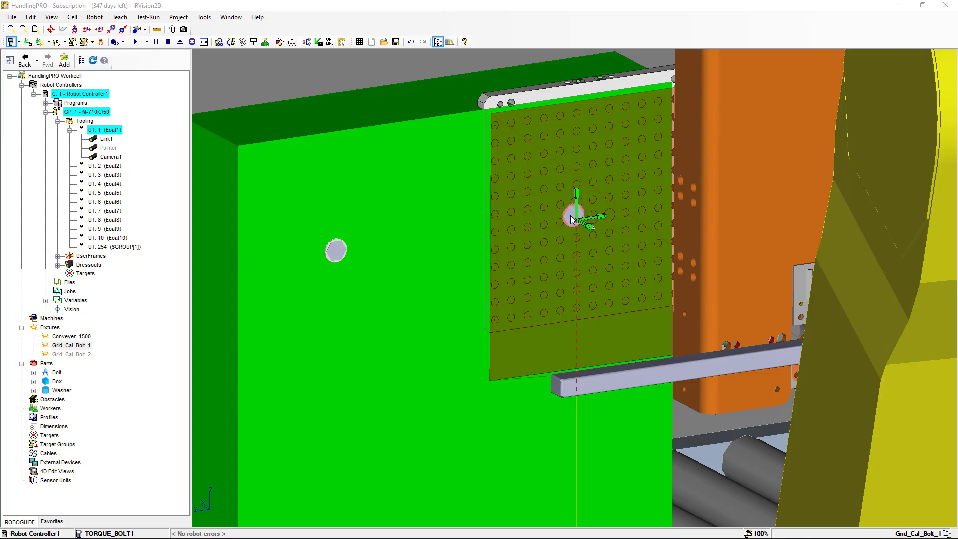
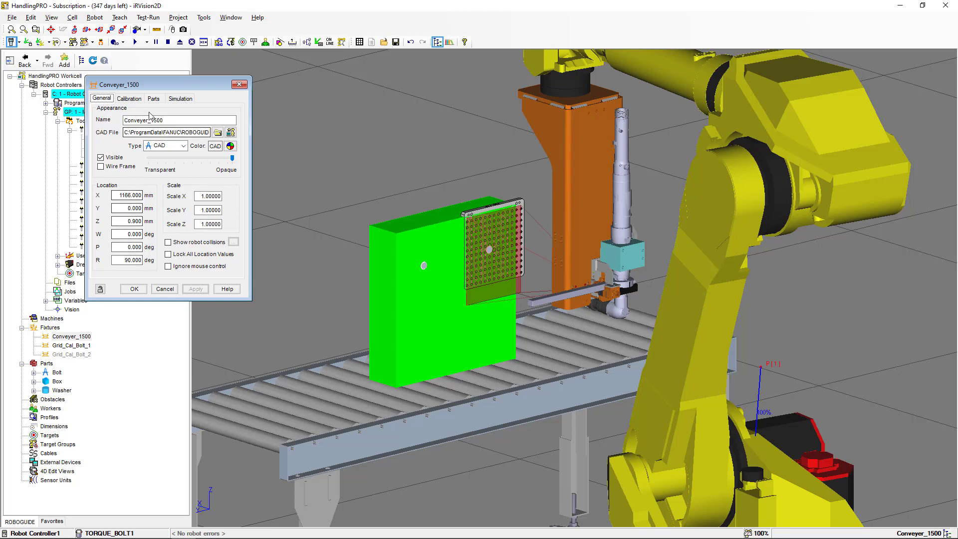
In the conveyor's parts list, turn off teach-time visibility for Bolt[1] and Bolt[2] and apply
left_click(153, 98)
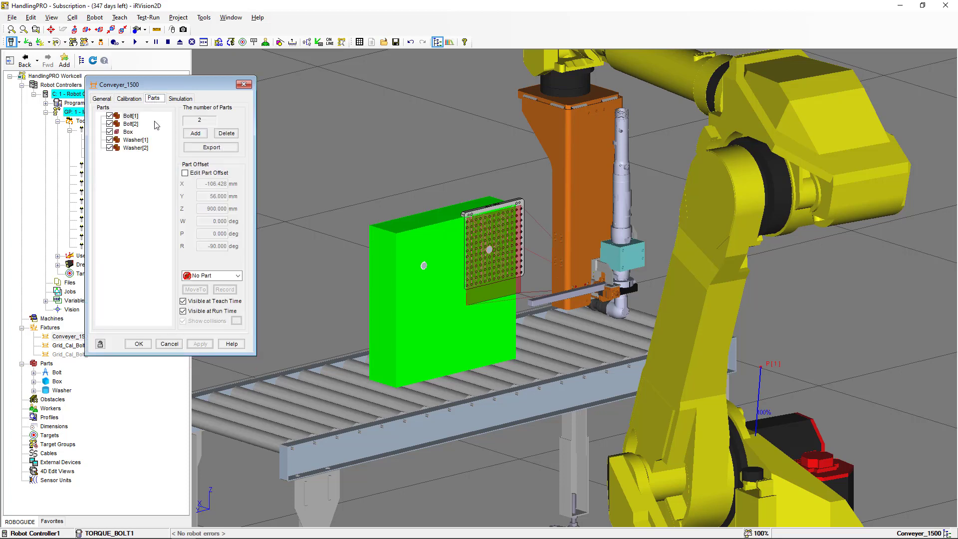
left_click(119, 116)
left_click(183, 302)
left_click(122, 124)
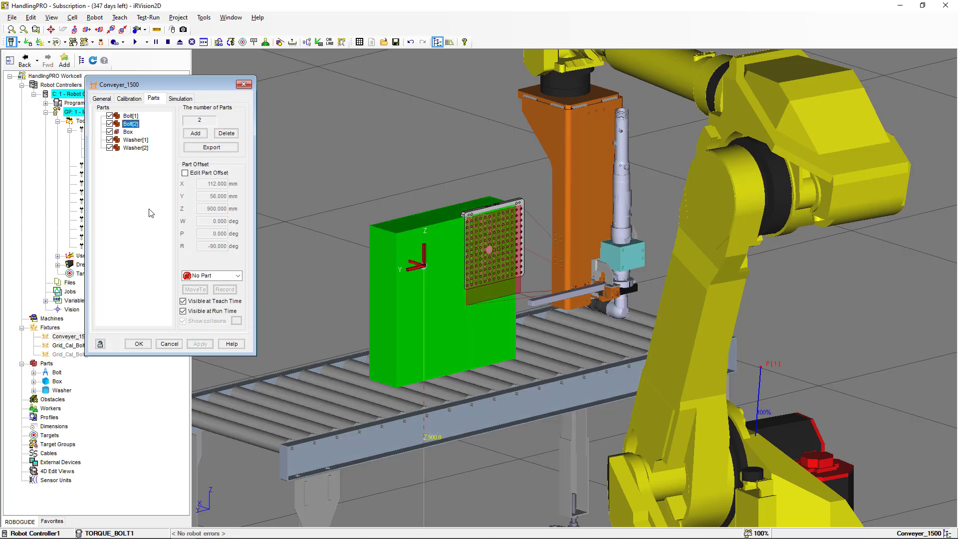
left_click(183, 301)
left_click(200, 344)
Turn off teach-time visibility for the Box part on the conveyor and apply
left_click(128, 132)
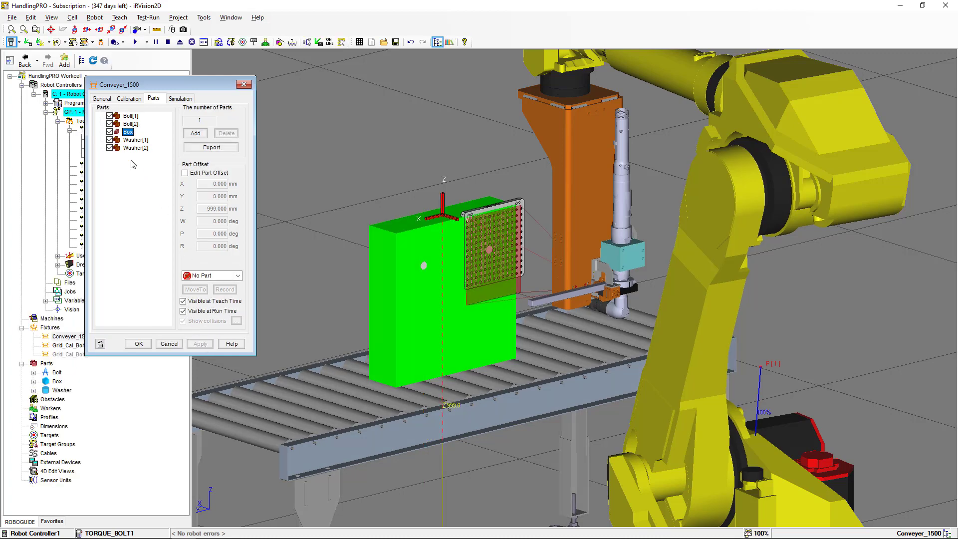
left_click(183, 302)
left_click(200, 344)
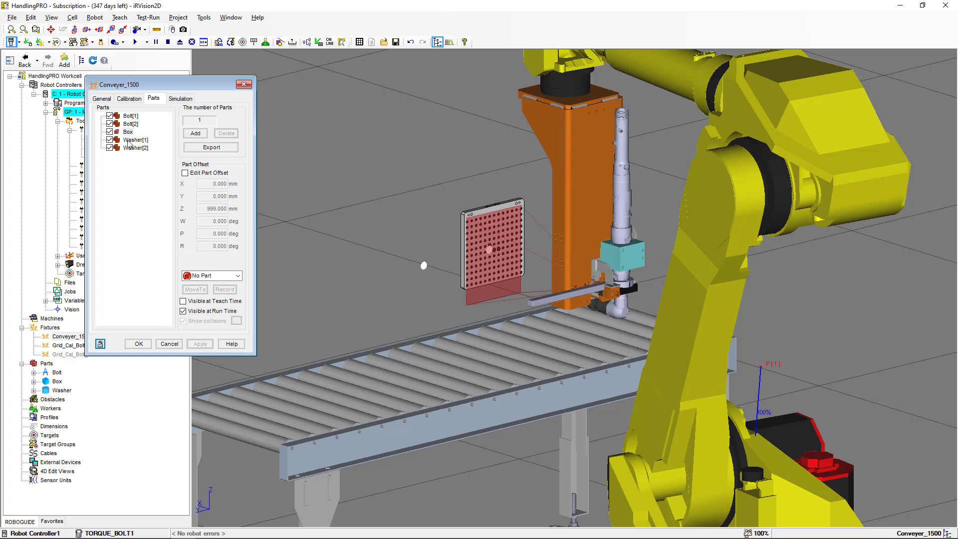
Turn off teach-time visibility for Washer[1] and Washer[2], apply, and close the conveyor properties
left_click(119, 141)
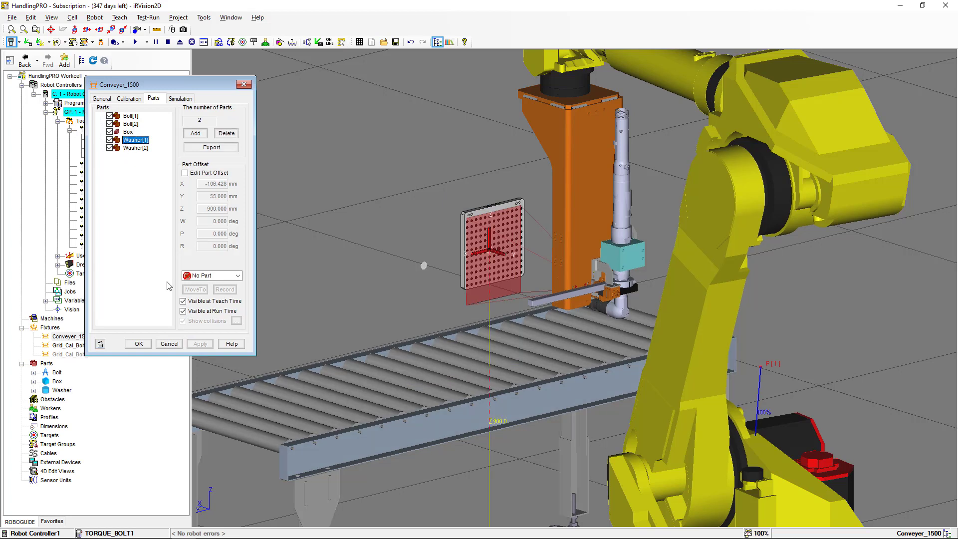
left_click(200, 344)
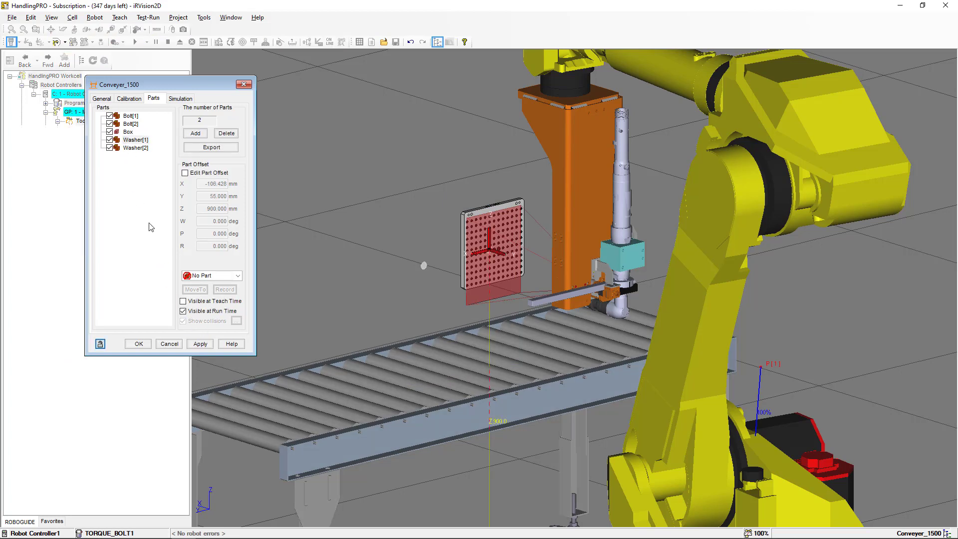
left_click(120, 148)
left_click(183, 302)
left_click(200, 344)
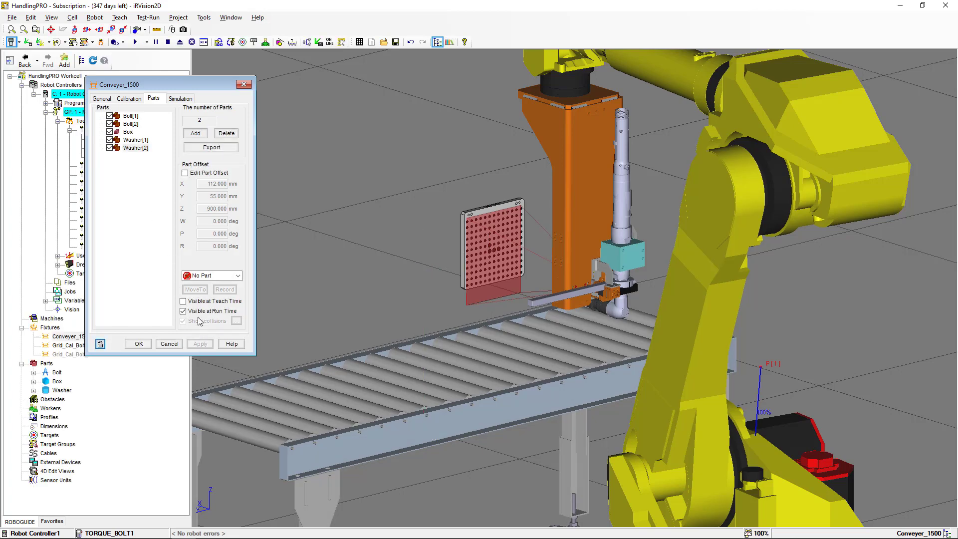
left_click(138, 344)
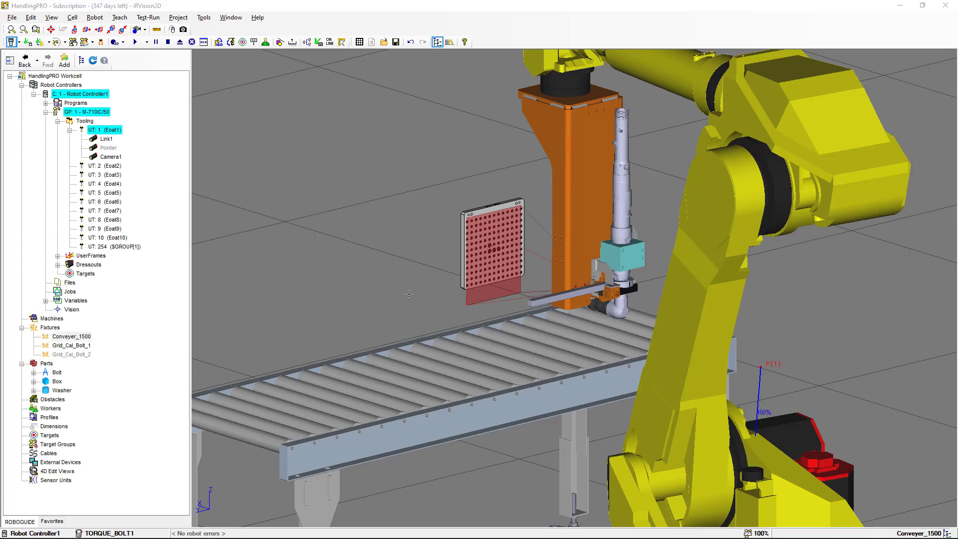
Switch to the teach pendant, move its window, and open the TORQUE_BOLT1 program
key("alt+Tab")
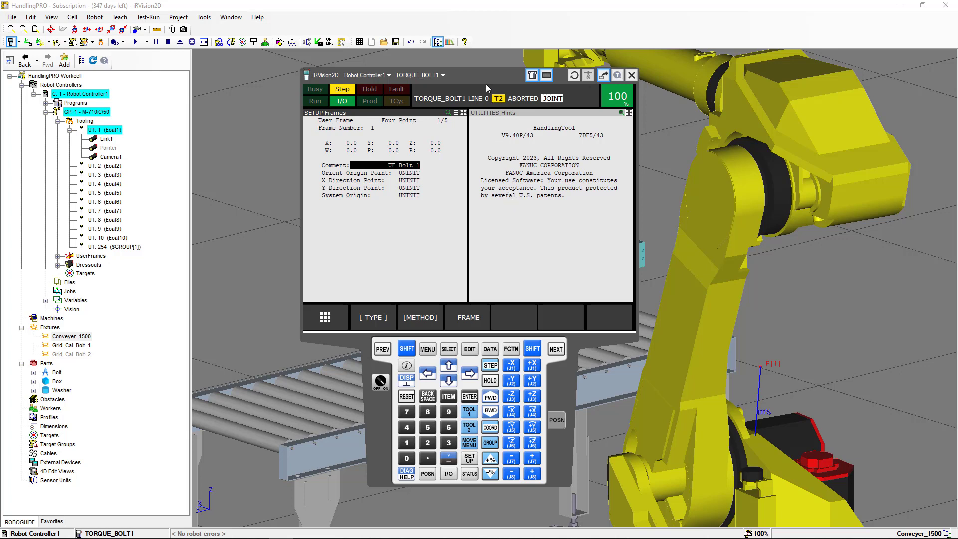
left_click_drag(487, 78, 299, 68)
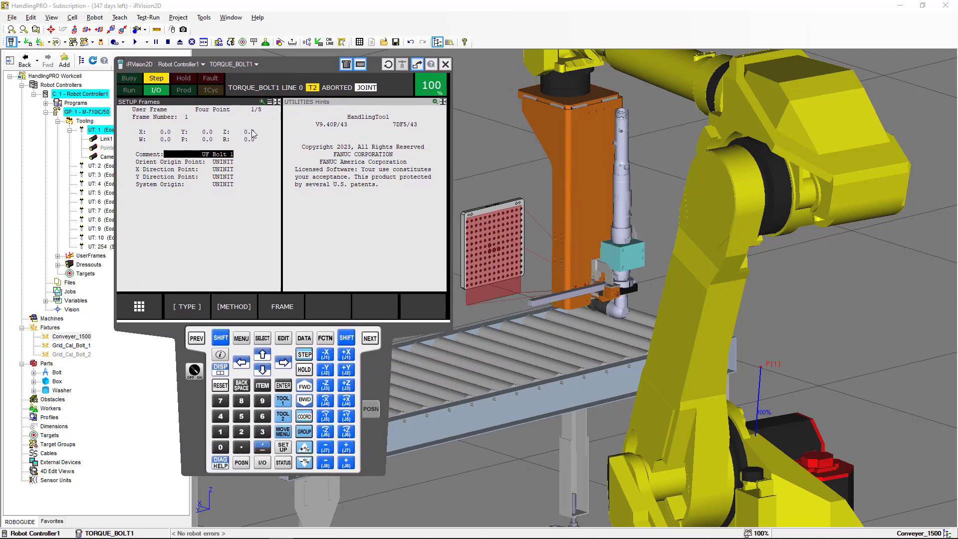
left_click(262, 338)
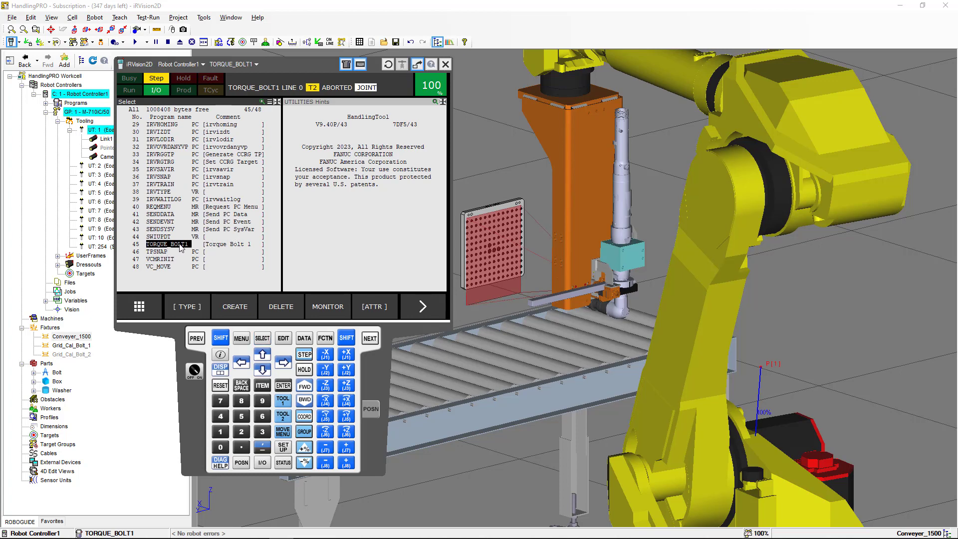
left_click(288, 388)
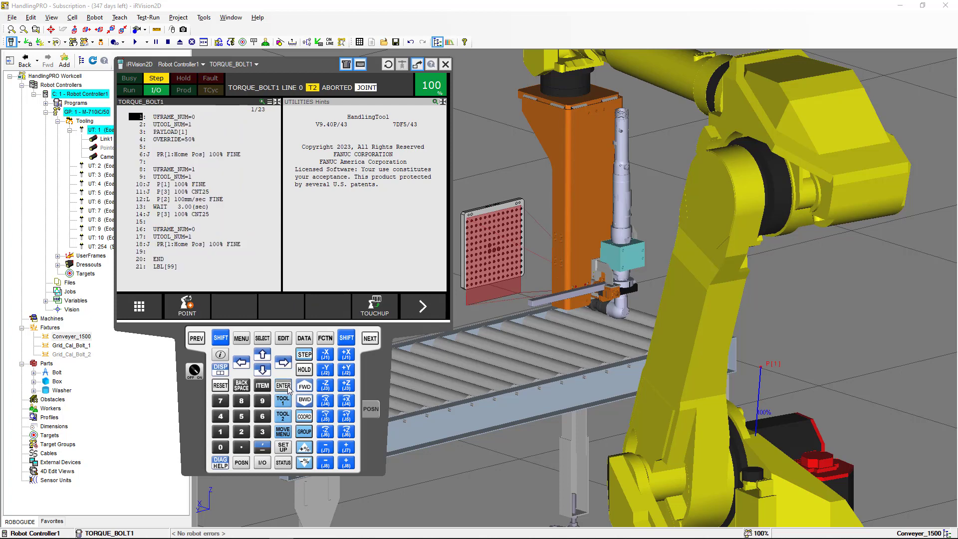
left_click(304, 233)
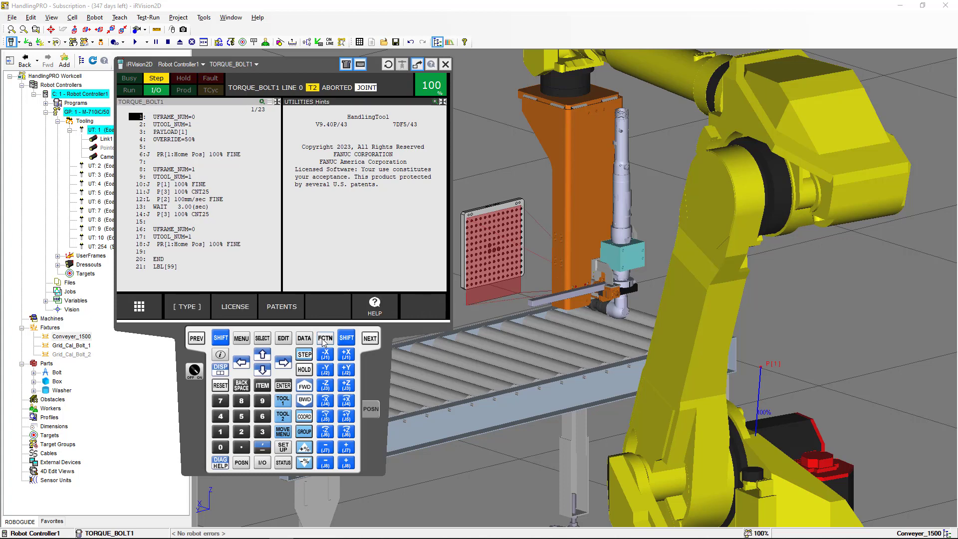
Display the position registers alongside the TORQUE_BOLT1 program on the pendant
left_click(304, 338)
left_click(198, 308)
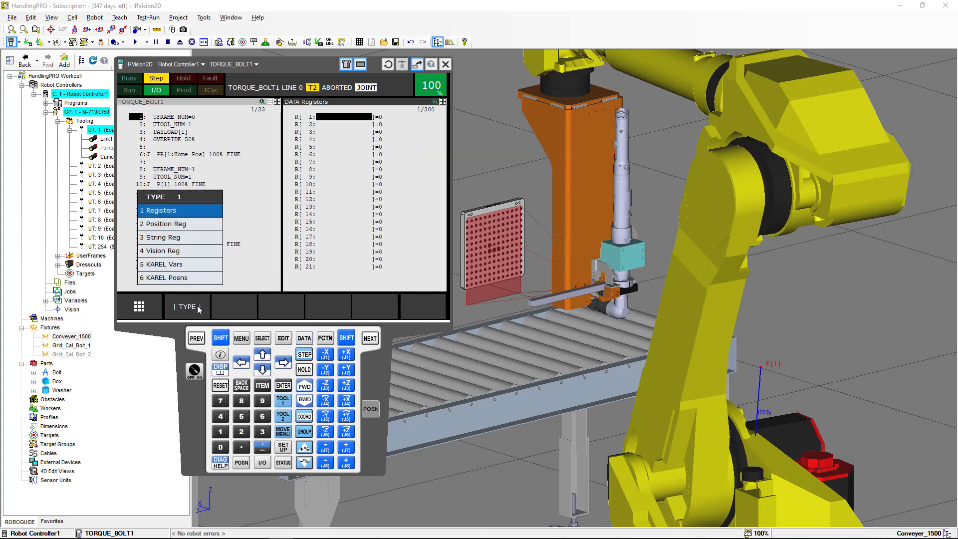
left_click(193, 230)
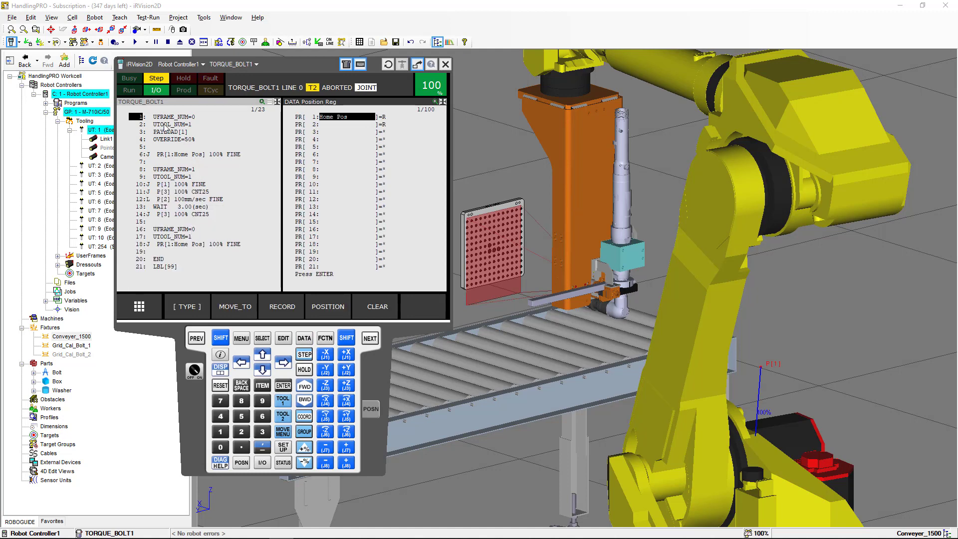
left_click(172, 103)
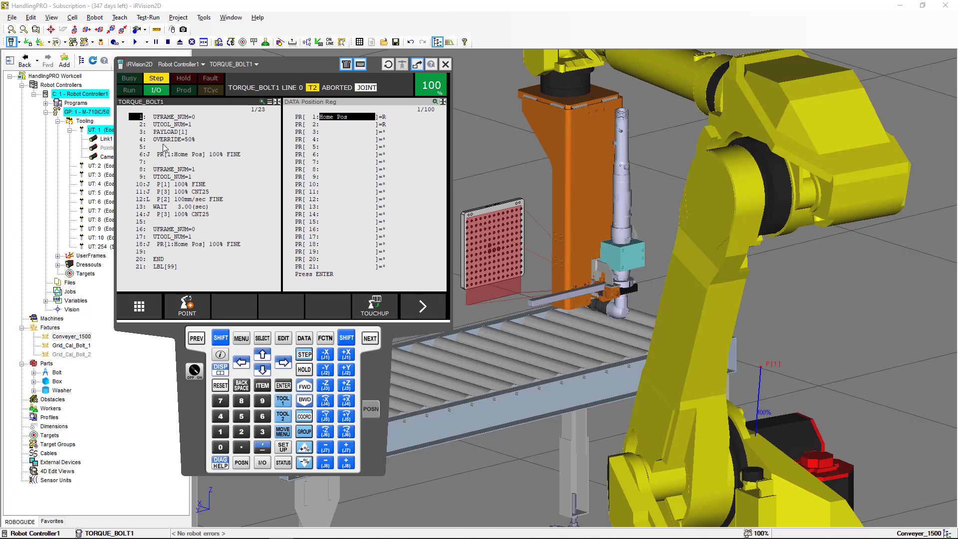
Step through the program's motion lines from line 6 down to line 18
left_click(143, 155)
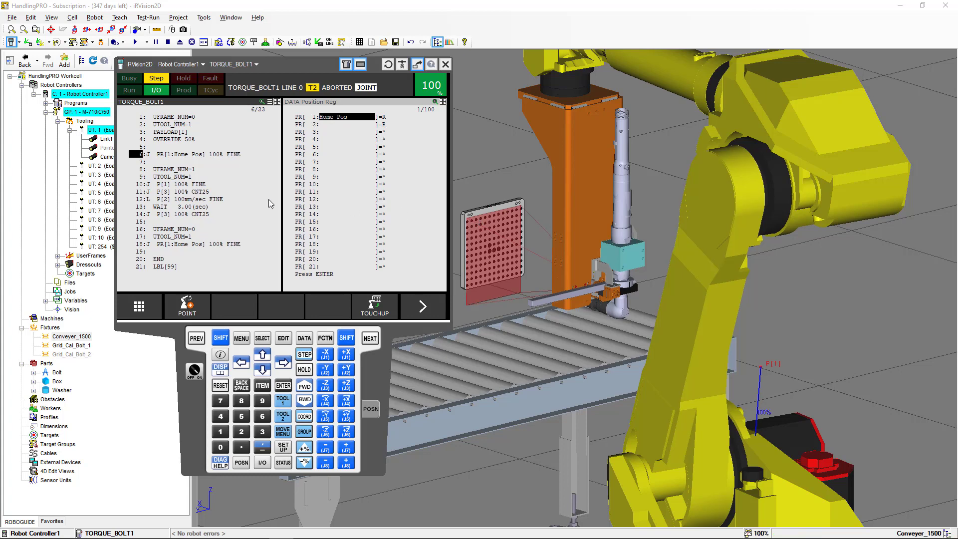
left_click(140, 178)
left_click(140, 186)
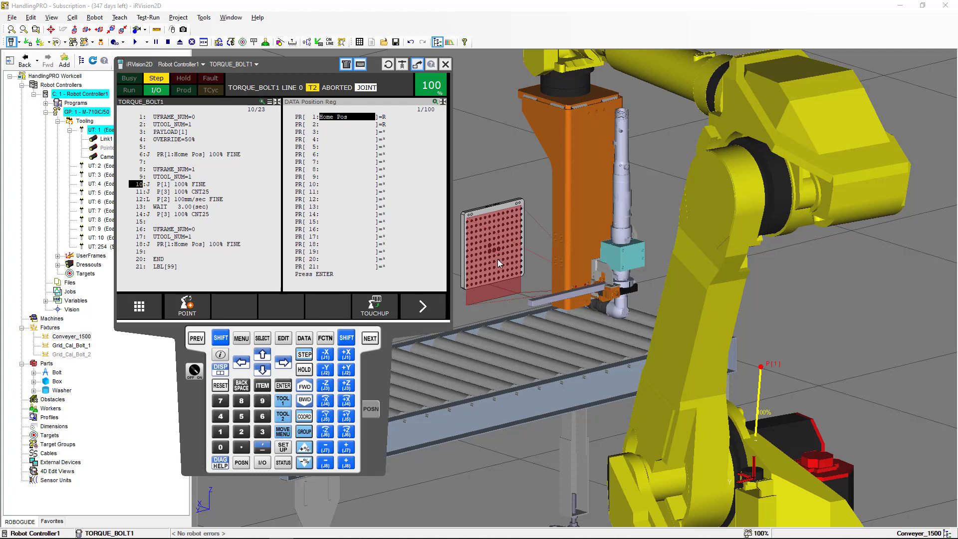
left_click(139, 192)
left_click(141, 200)
left_click(137, 207)
left_click(140, 214)
left_click(140, 245)
Open the Frames setup for user frame 1 and select the Orient Origin Point entry
left_click(247, 341)
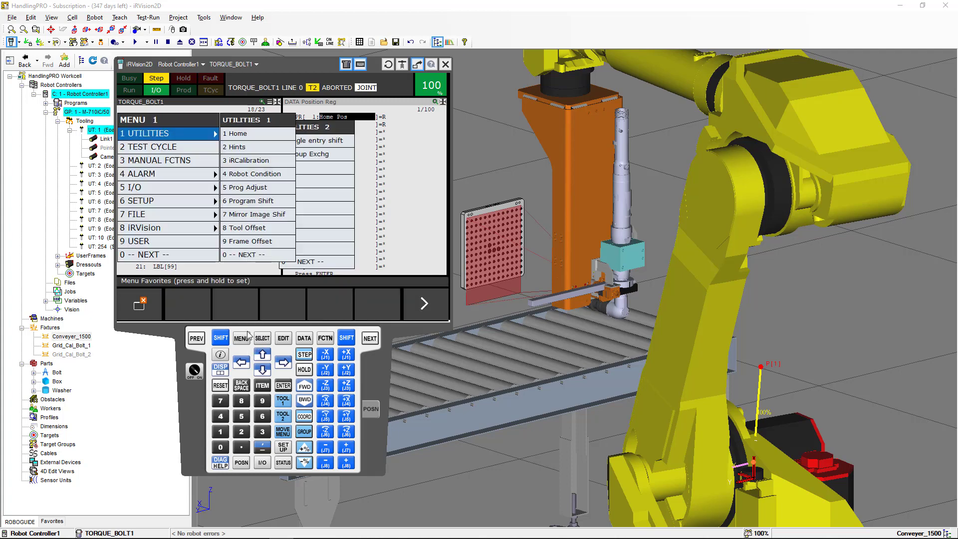
left_click(178, 200)
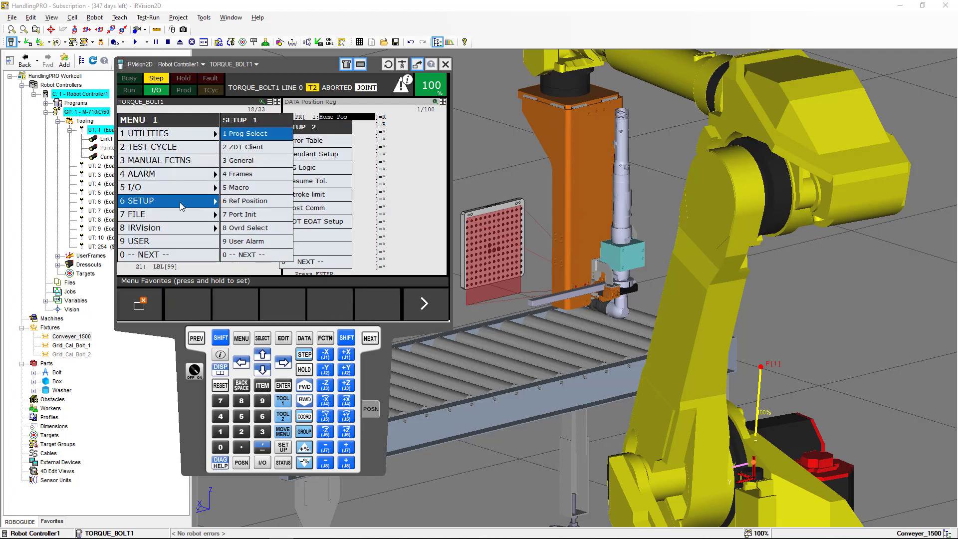
left_click(231, 175)
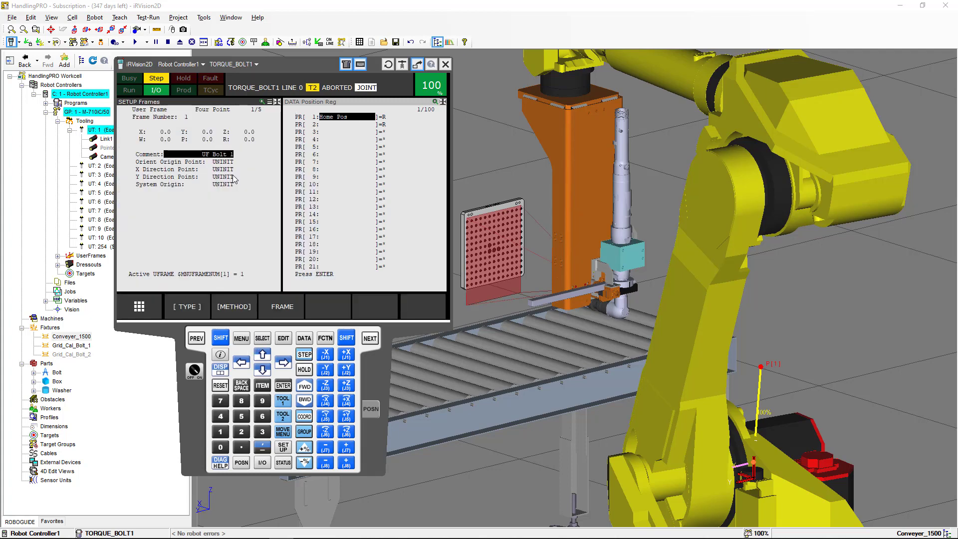
left_click(172, 162)
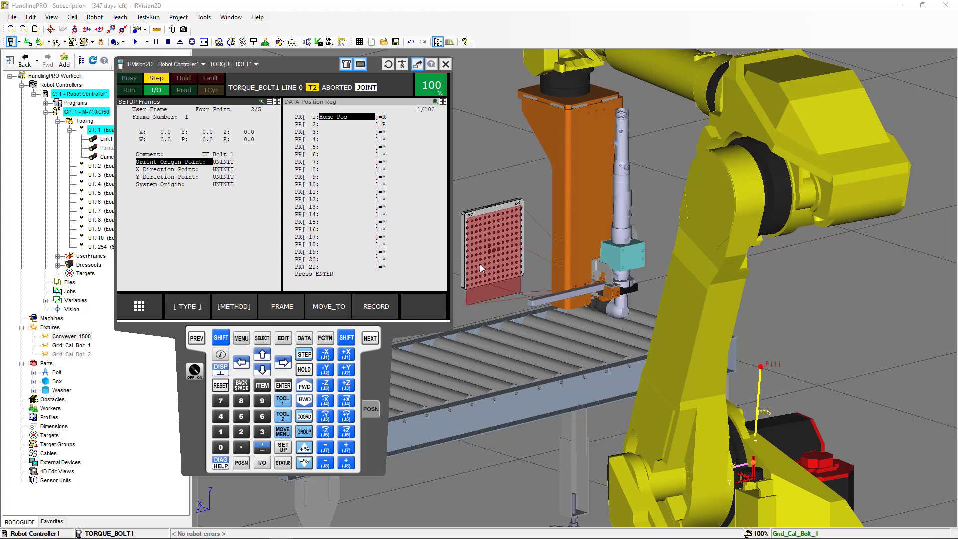
Zoom in on the calibration grid plate's lower corner to inspect where the frame origin should be taught
scroll(480, 263, "up", 5)
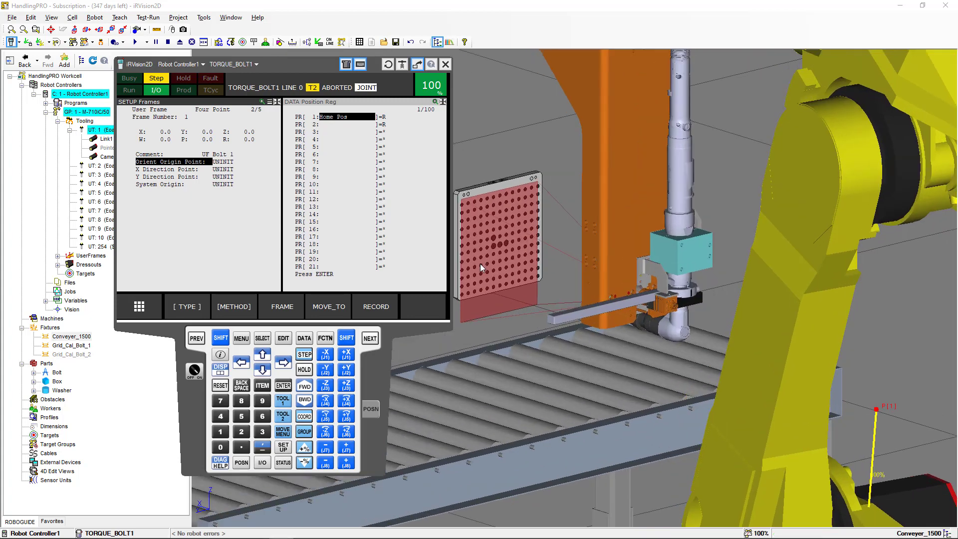
scroll(481, 263, "up", 4)
middle_click_drag(481, 262, 634, 237)
scroll(590, 300, "up", 5)
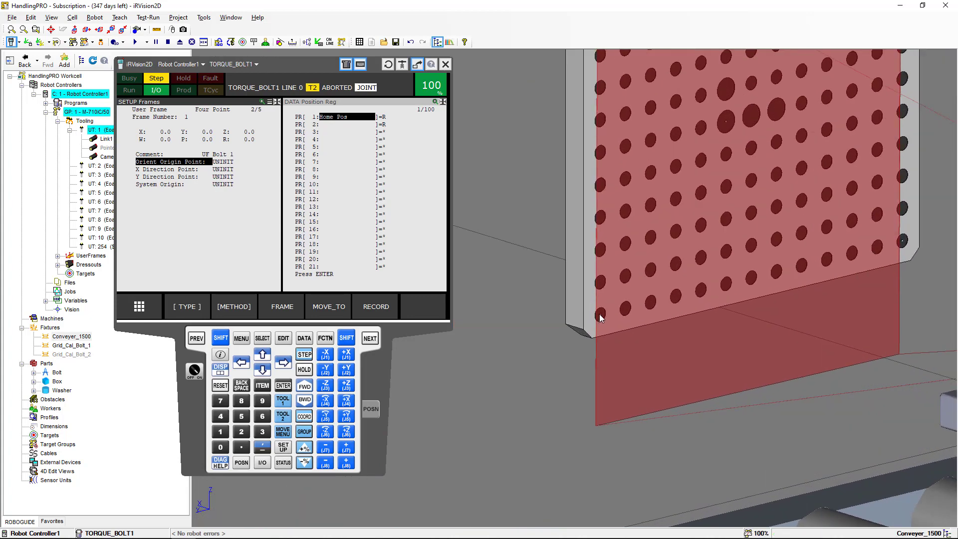
scroll(605, 300, "down", 5)
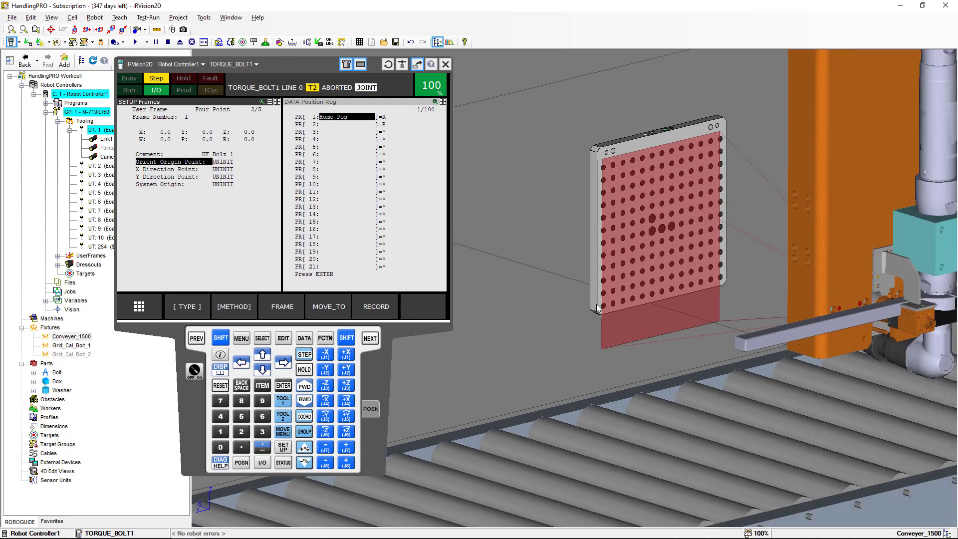
right_click_drag(601, 308, 645, 312)
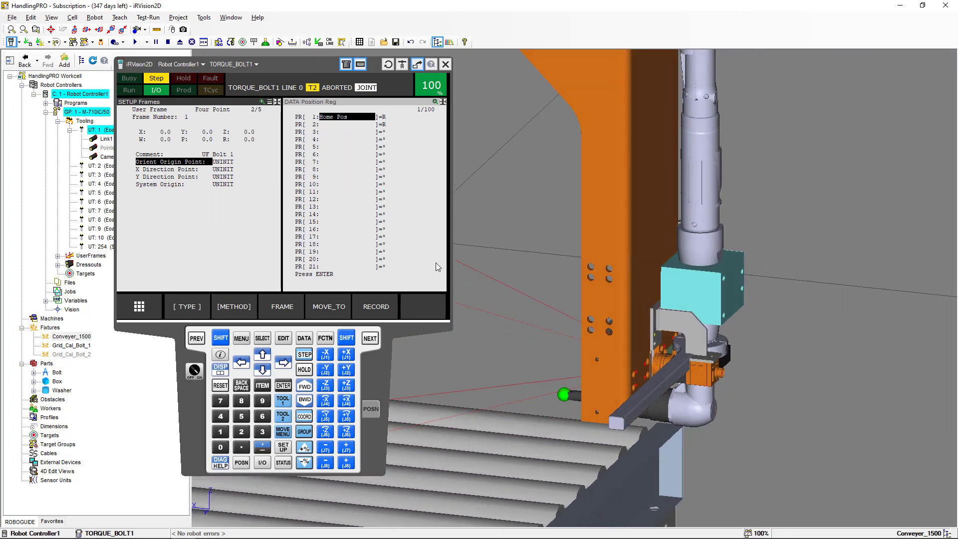
left_click_drag(277, 64, 328, 300)
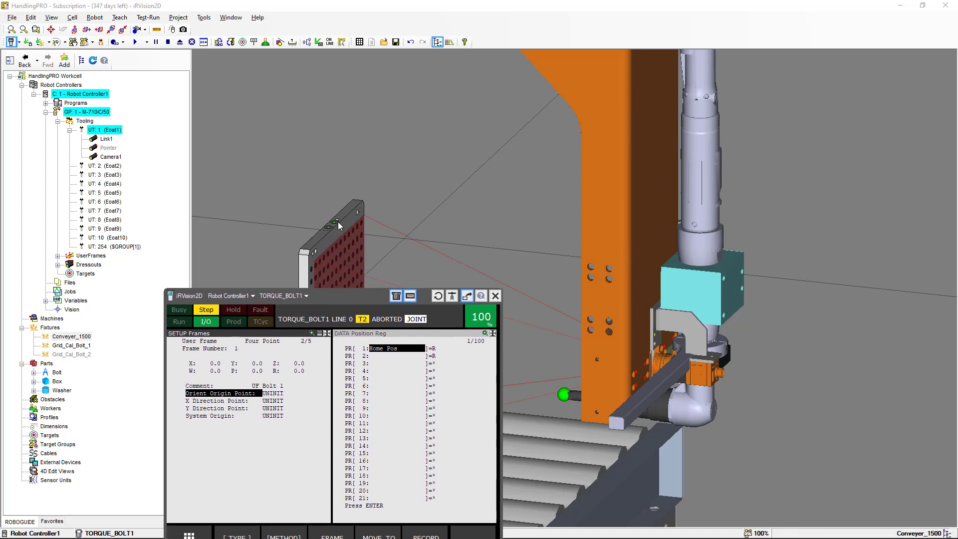
Open the Pointer tool's properties on UT 1, make its CAD visible, apply and close the dialog
left_click(109, 150)
right_click(110, 151)
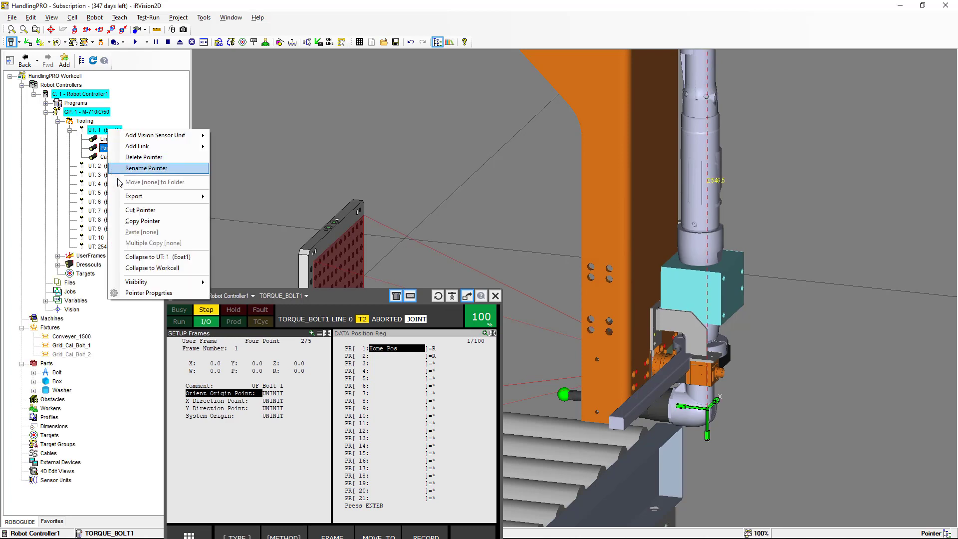
left_click(158, 294)
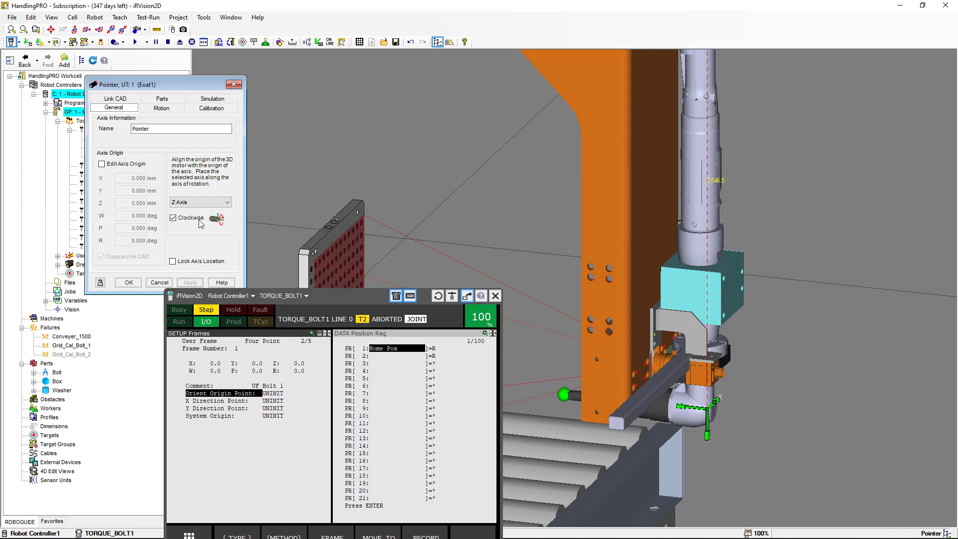
left_click(128, 97)
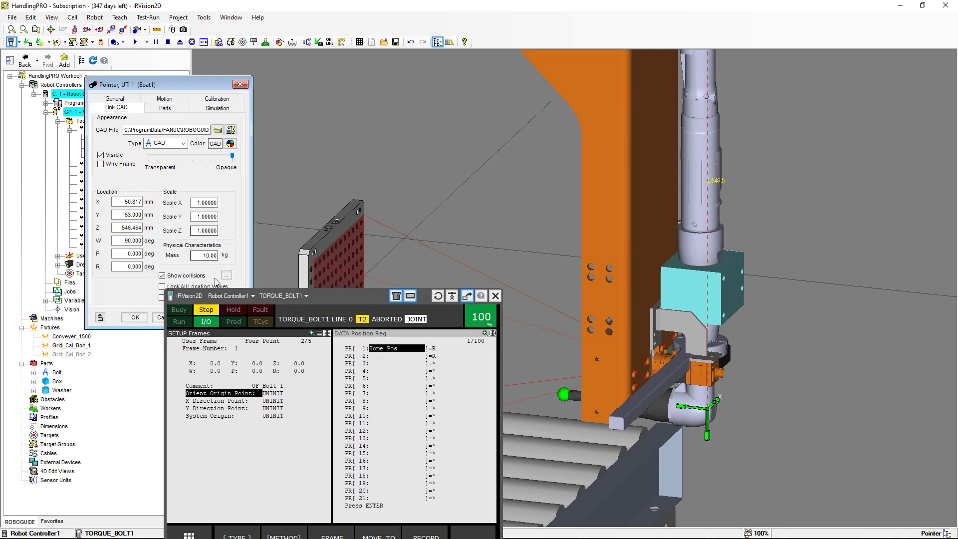
left_click_drag(303, 298, 292, 352)
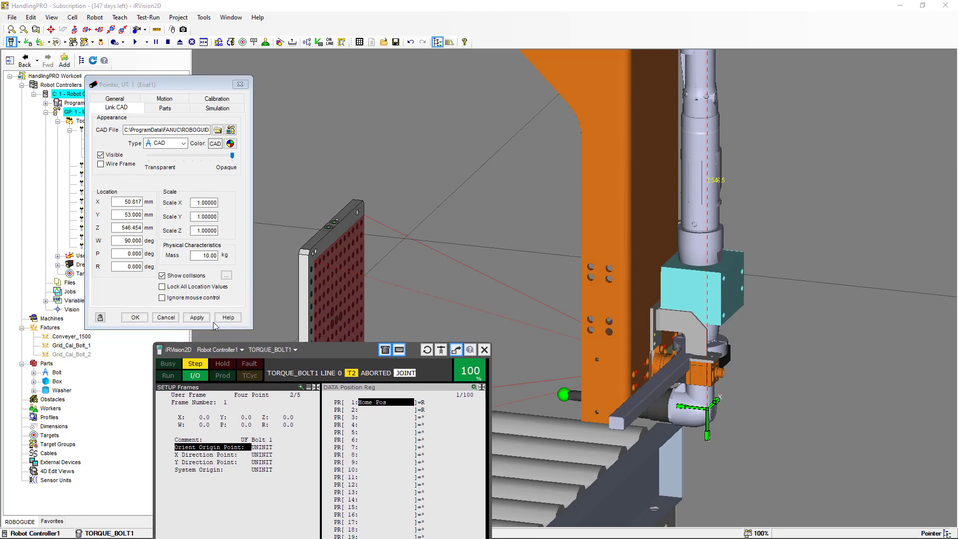
left_click(197, 317)
left_click(141, 319)
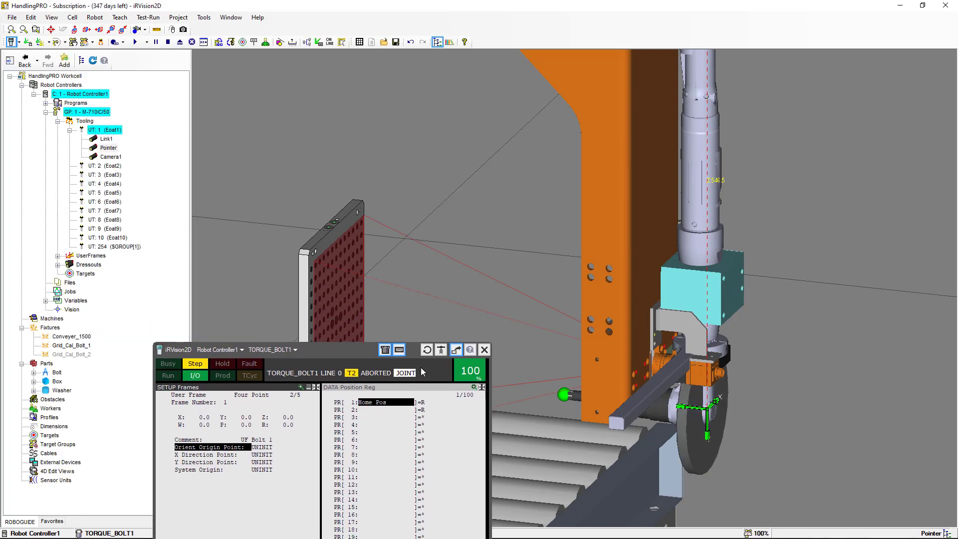
Move the teach pendant aside and bring the pointer tip close to the grid plate's lower corner
left_click_drag(353, 357, 275, 142)
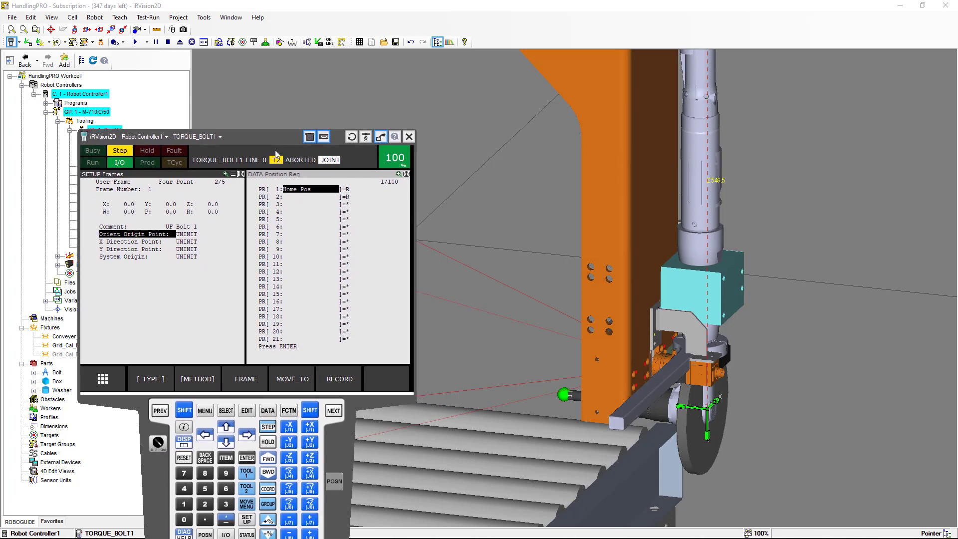
scroll(517, 407, "up", 10)
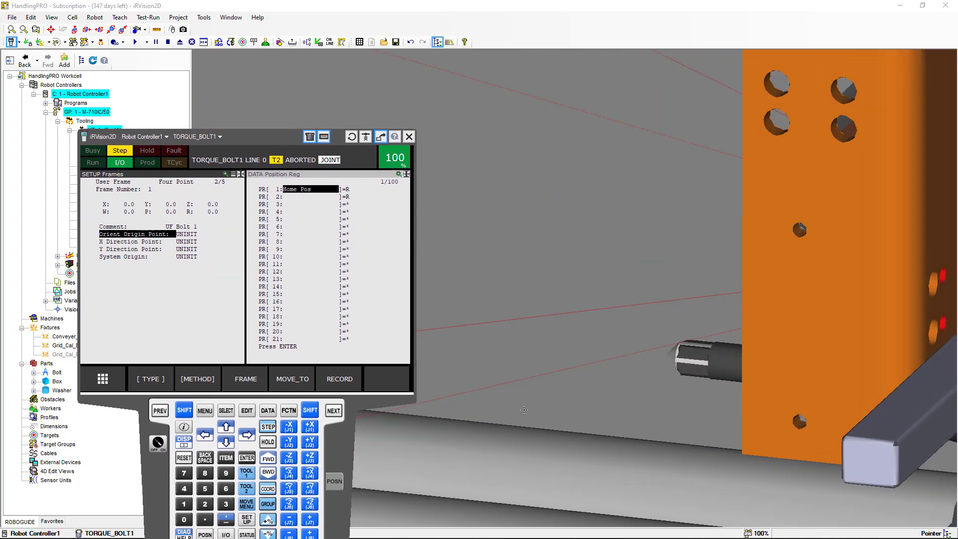
scroll(621, 391, "up", 10)
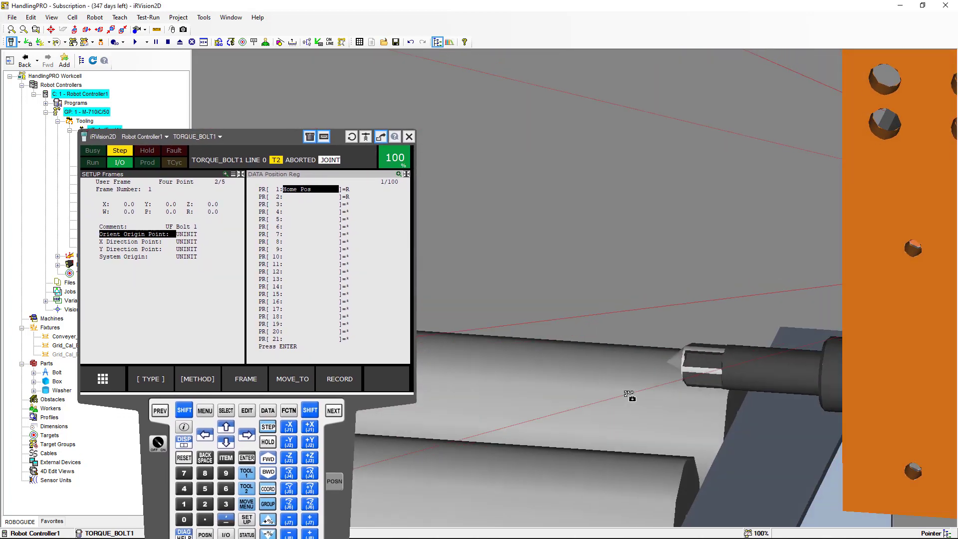
scroll(639, 389, "up", 5)
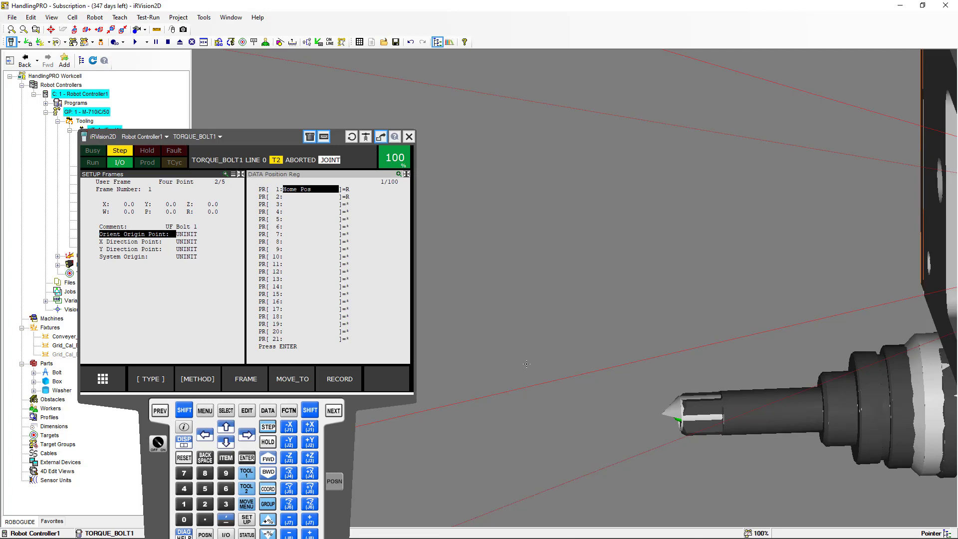
mouse_move(527, 364)
right_mouse_down("ctrl")
mouse_move(730, 302)
mouse_move(652, 320)
mouse_move(581, 318)
mouse_move(584, 308)
mouse_move(622, 435)
right_mouse_up("ctrl")
scroll(682, 311, "down", 10)
scroll(682, 312, "down", 1)
scroll(584, 308, "up", 3)
scroll(583, 309, "up", 4)
scroll(612, 354, "up", 3)
right_click_drag(611, 348, 668, 415, "ctrl")
scroll(625, 384, "up", 2)
left_click_drag(587, 359, 576, 343, "ctrl+shift")
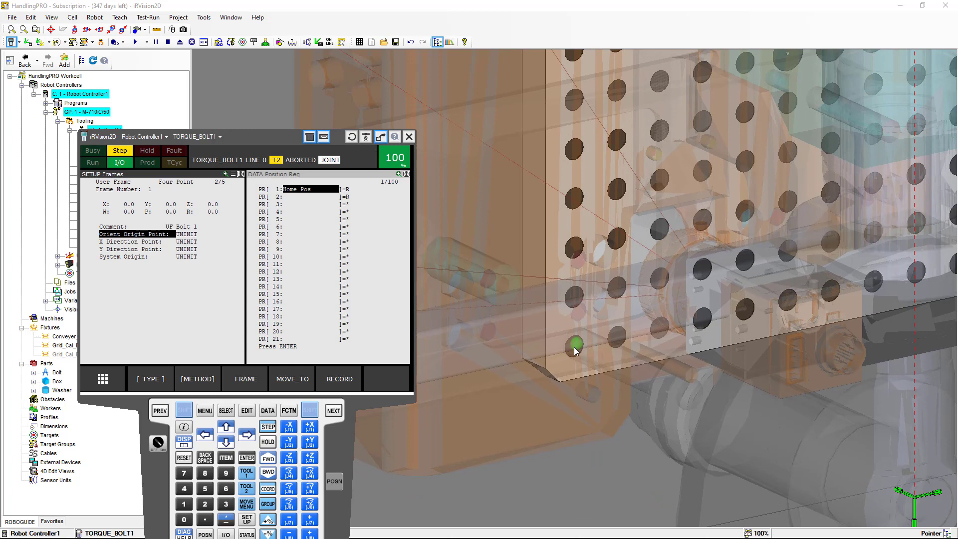
left_click_drag(575, 347, 574, 347, "ctrl+shift")
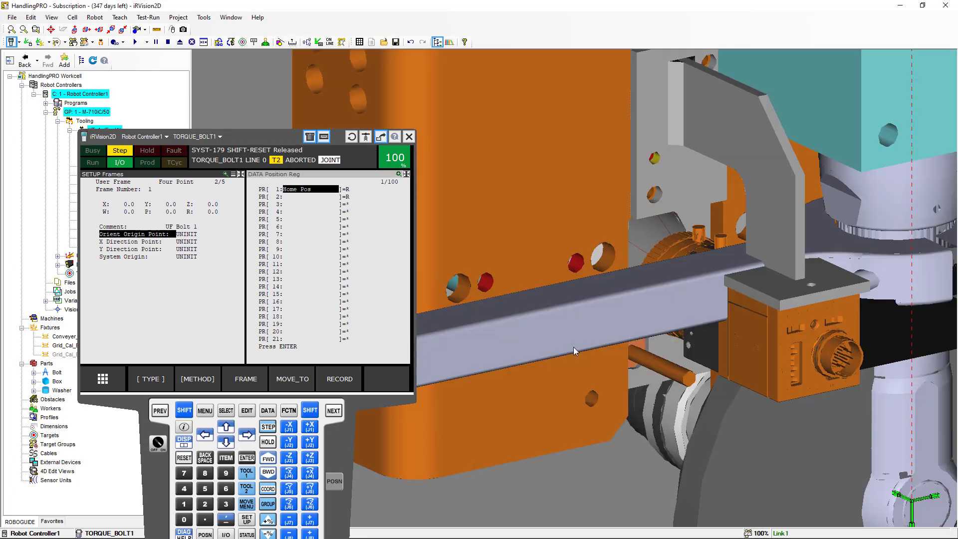
Place the pointer tip in the plate's lower-corner grid hole and record it as the Orient Origin Point
right_click_drag(573, 371, 630, 399)
right_click_drag(573, 390, 732, 353)
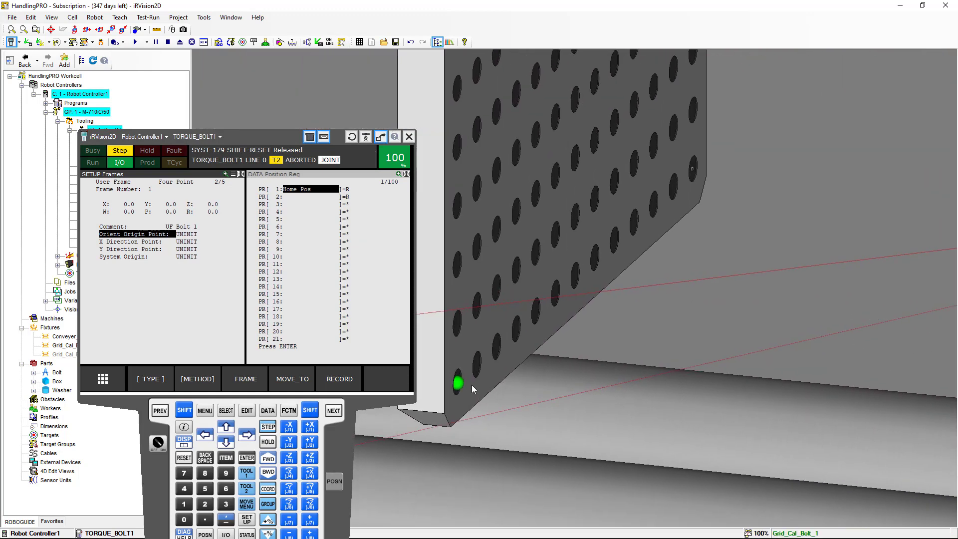
left_click(471, 381, "ctrl+shift")
left_click(465, 384, "ctrl+shift")
left_click(459, 384, "ctrl+shift")
left_click(459, 384, "ctrl+shift")
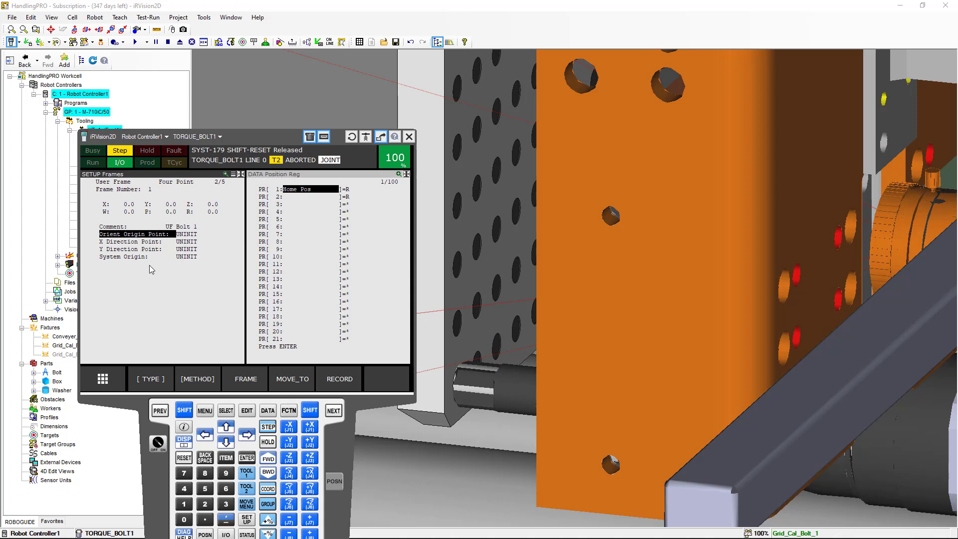
left_click(184, 410)
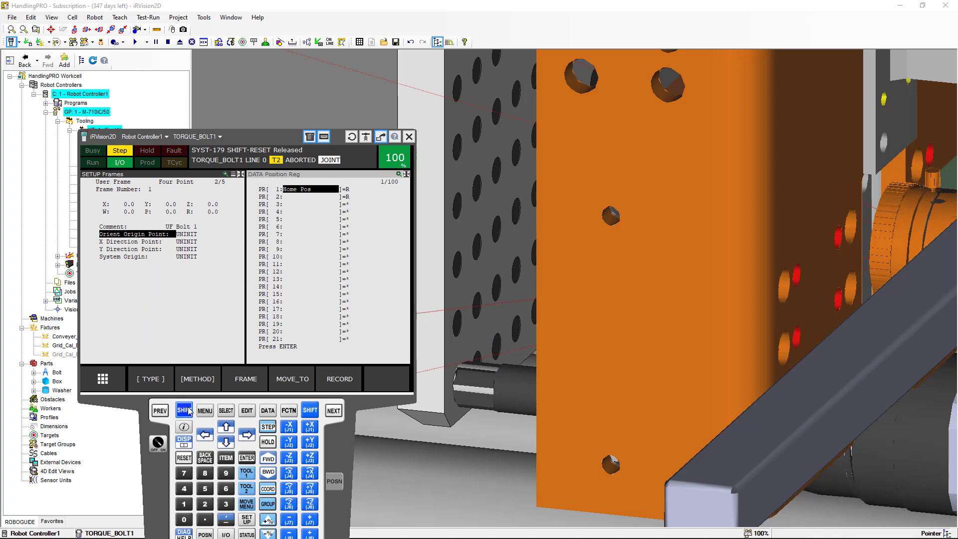
left_click(339, 379)
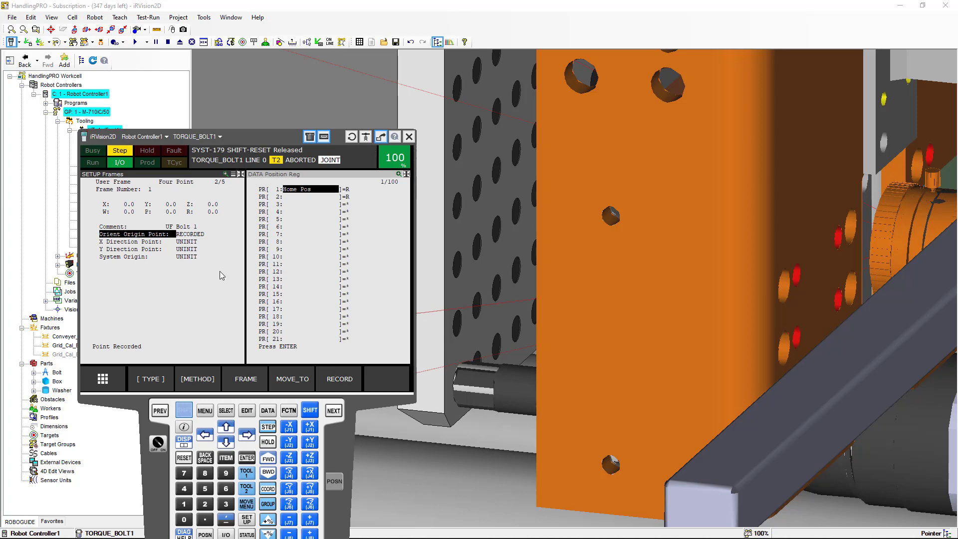
Move the pointer to a hole along the plate's bottom edge and record it as the X Direction Point
left_click(152, 243)
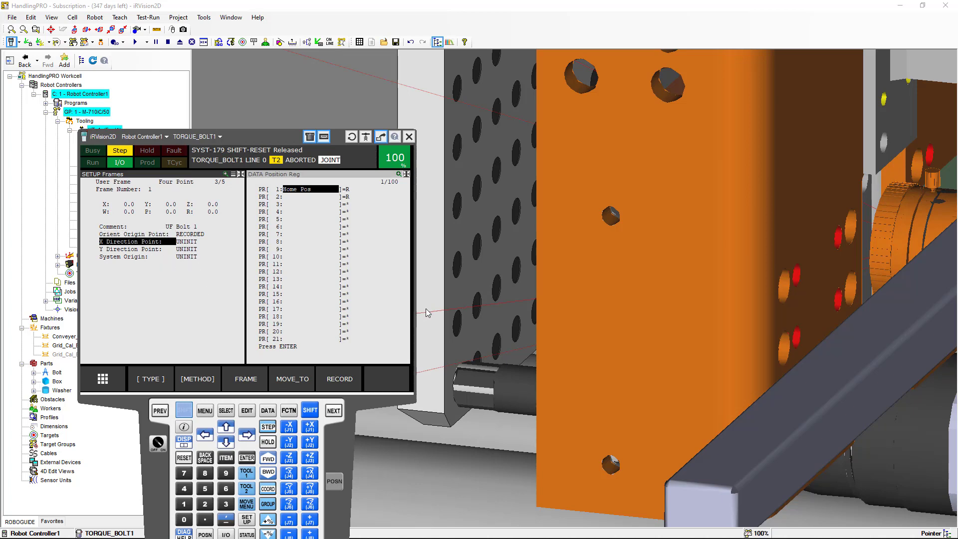
mouse_move(576, 319)
right_mouse_down()
mouse_move(453, 325)
mouse_move(651, 313)
mouse_move(583, 314)
right_mouse_up()
right_click_drag(665, 303, 353, 334, "ctrl")
right_click_drag(795, 295, 536, 321, "ctrl")
right_click_drag(783, 332, 543, 229, "ctrl")
right_click_drag(742, 279, 597, 239, "ctrl")
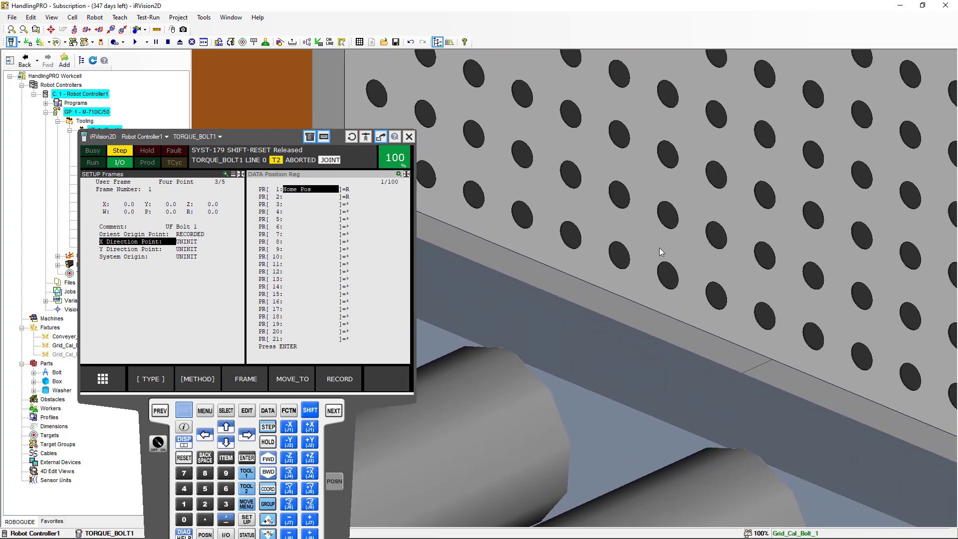
scroll(717, 279, "down", 3)
right_click_drag(722, 277, 607, 253, "ctrl")
scroll(707, 291, "up", 5)
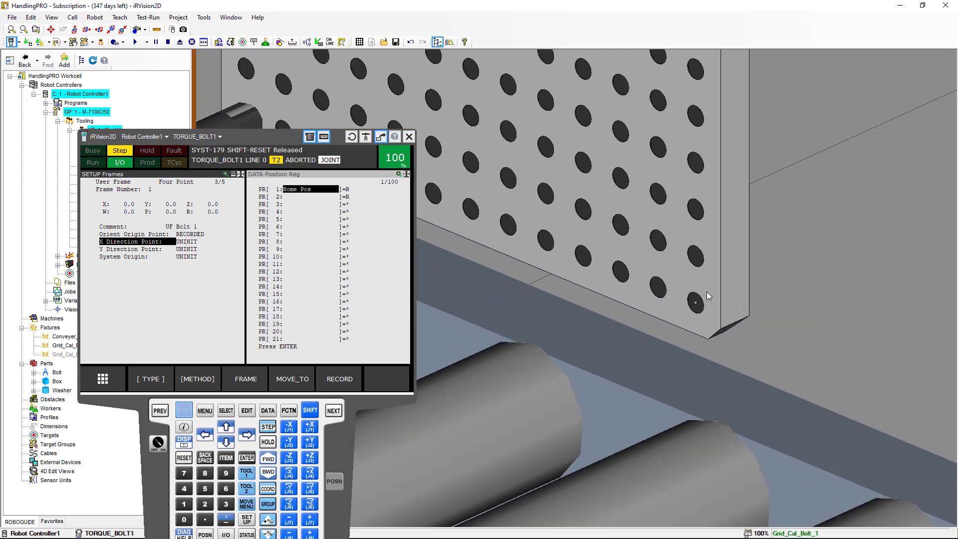
left_click(689, 310, "ctrl+shift")
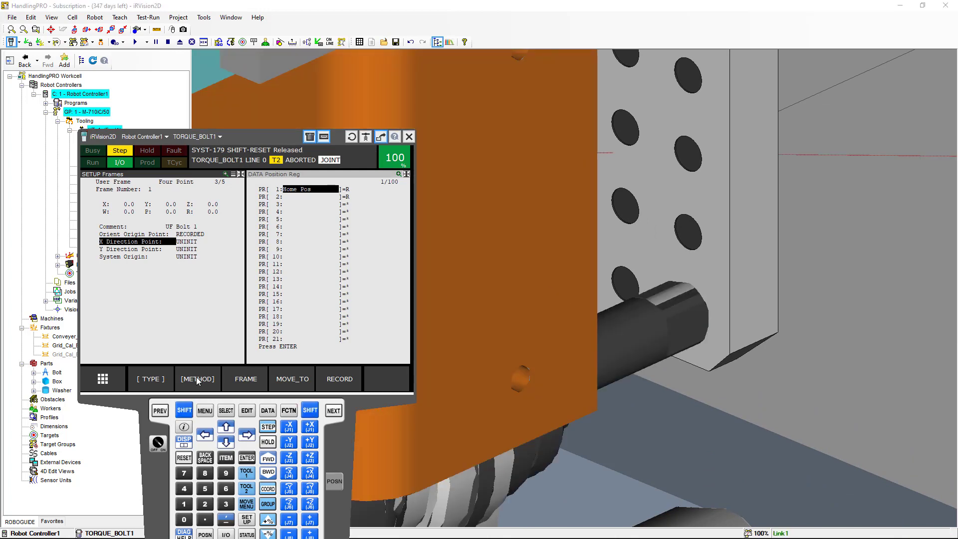
left_click(189, 411)
left_click(188, 414)
left_click(341, 380)
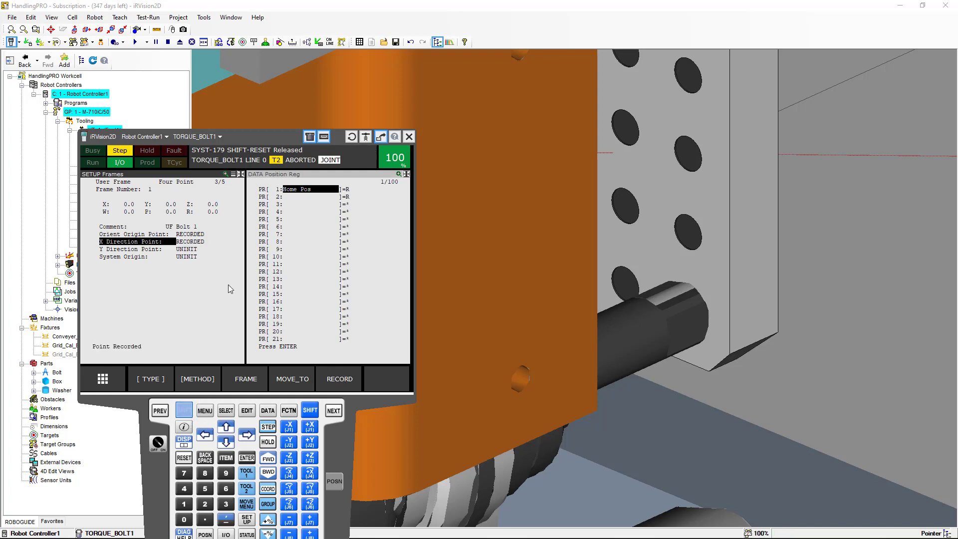
Move the pointer to a hole near the plate's upper corner and record it as the Y Direction Point
left_click(152, 249)
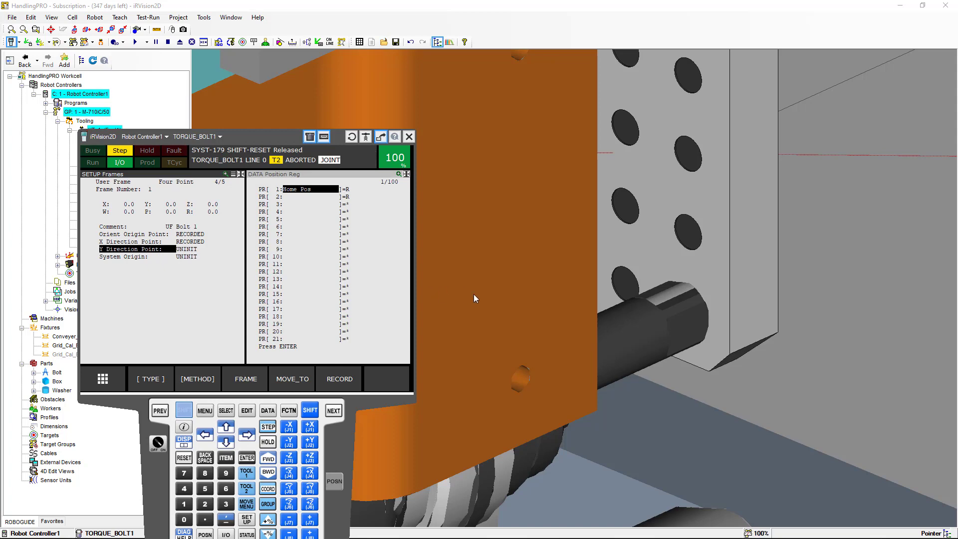
right_click_drag(490, 296, 821, 286, "ctrl")
right_click_drag(576, 298, 672, 309)
scroll(672, 309, "down", 10)
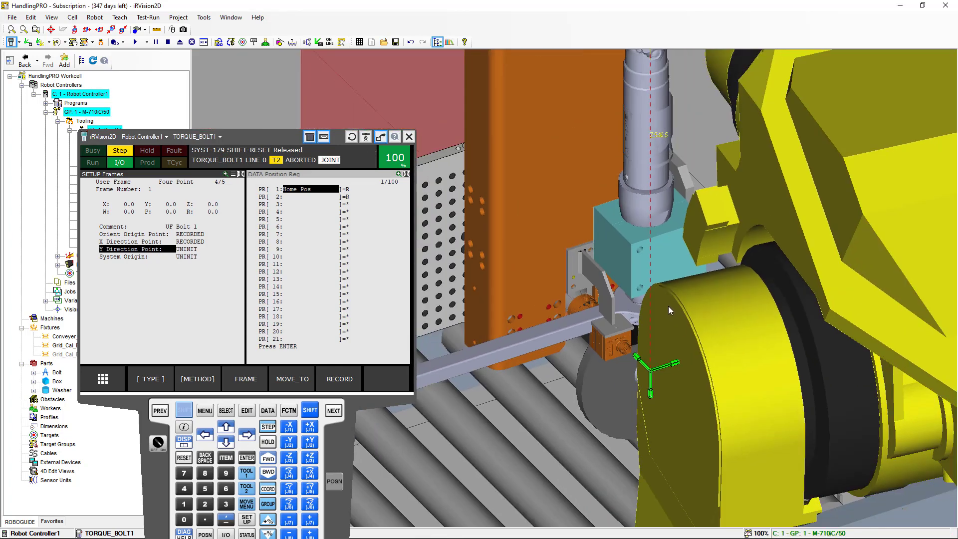
scroll(632, 301, "up", 8)
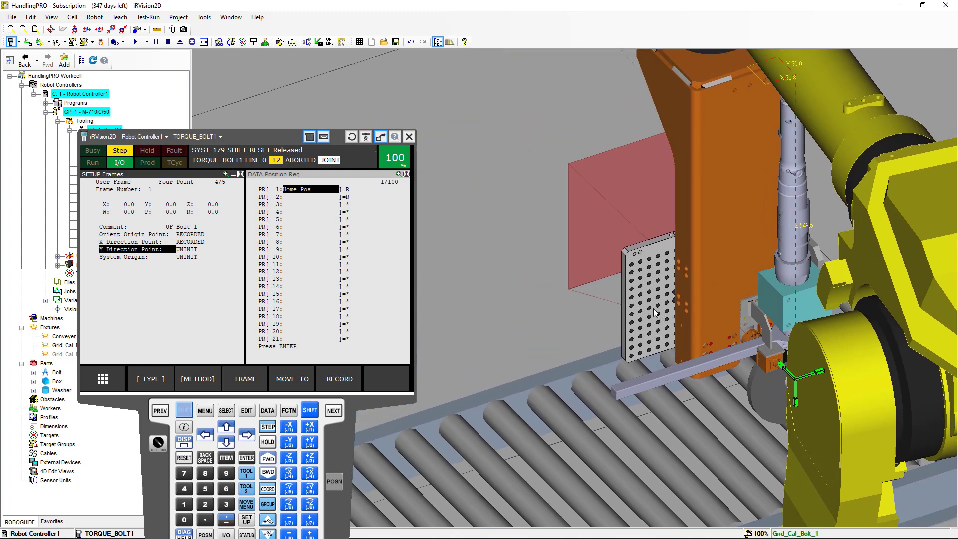
scroll(648, 305, "up", 6)
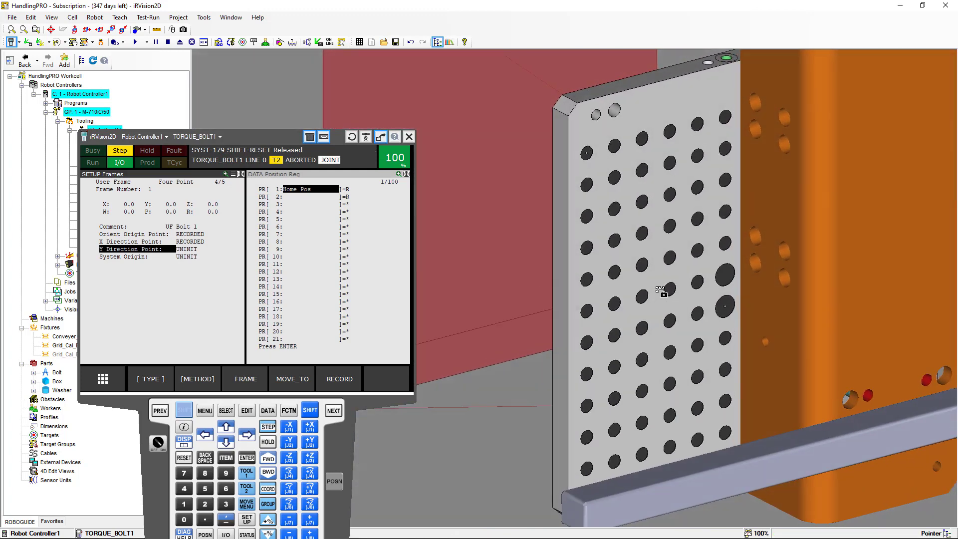
left_click(588, 155, "ctrl+shift")
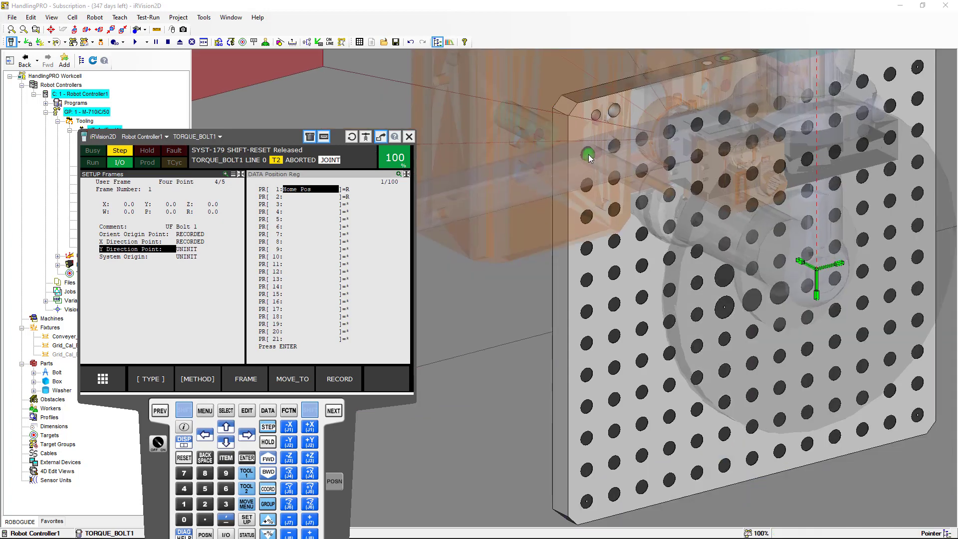
right_click_drag(588, 245, 700, 266, "ctrl")
right_click_drag(516, 331, 564, 306)
scroll(556, 283, "up", 10)
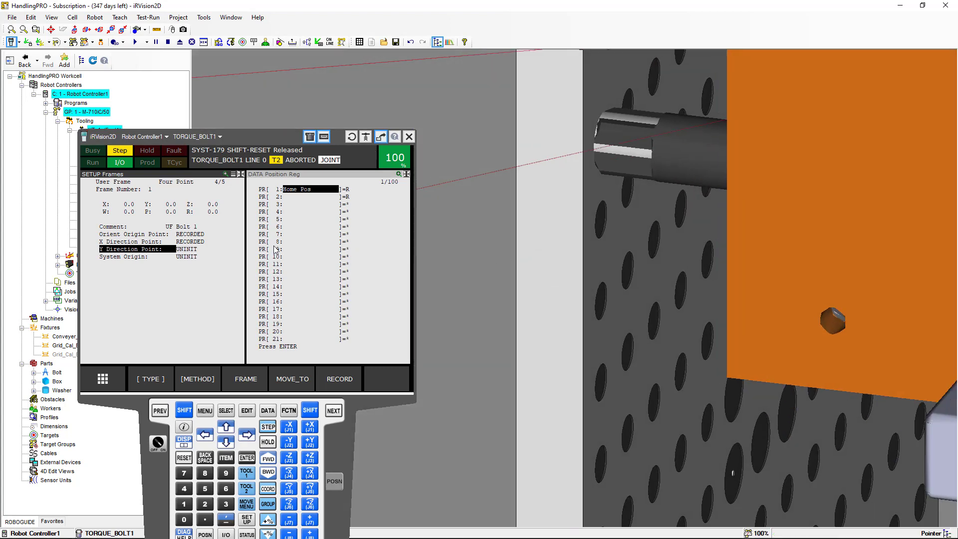
left_click(187, 407)
left_click(347, 379)
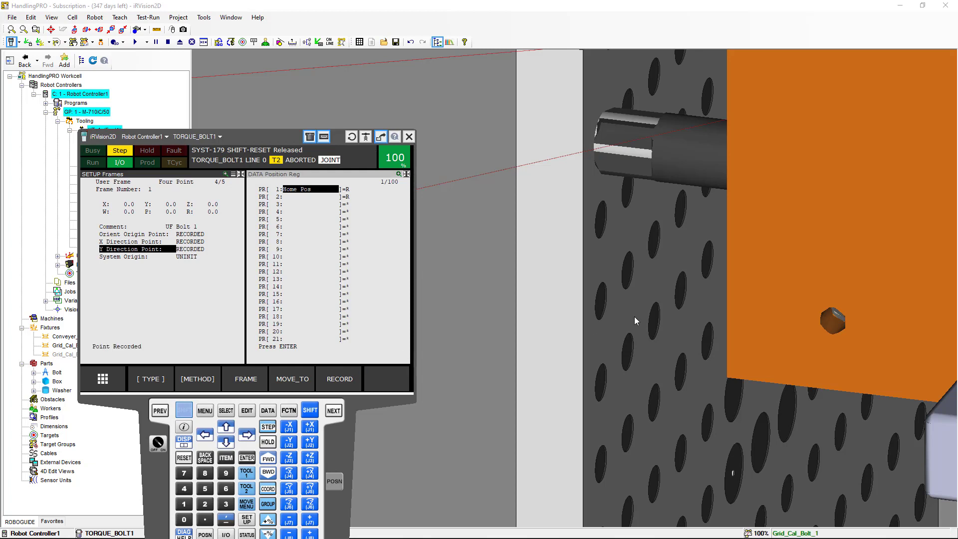
Move the pointer to the frame's origin hole and record it as the System Origin for user frame 1
scroll(634, 316, "down", 5)
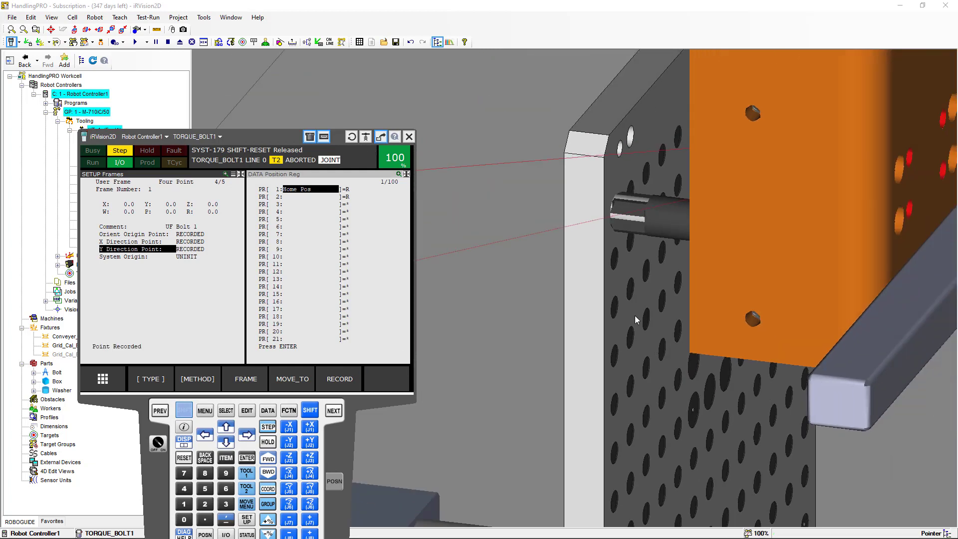
left_click(129, 259)
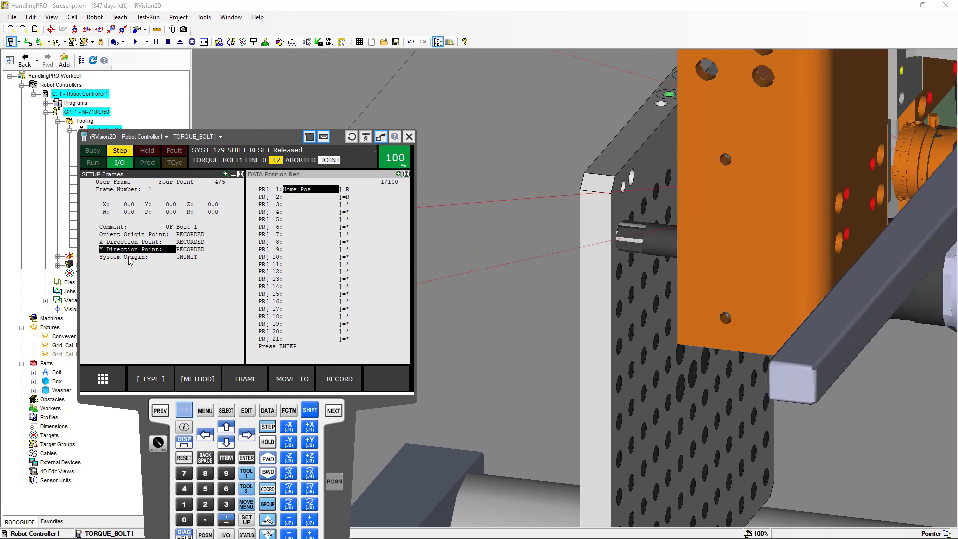
right_click_drag(606, 368, 557, 355)
right_click_drag(625, 401, 588, 387)
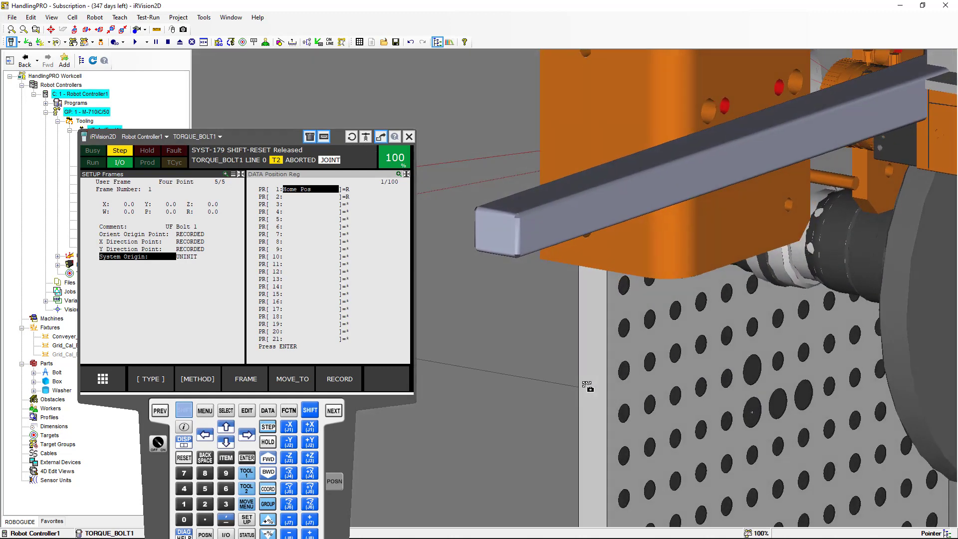
scroll(647, 400, "up", 3)
scroll(693, 403, "up", 2)
scroll(693, 404, "up", 5)
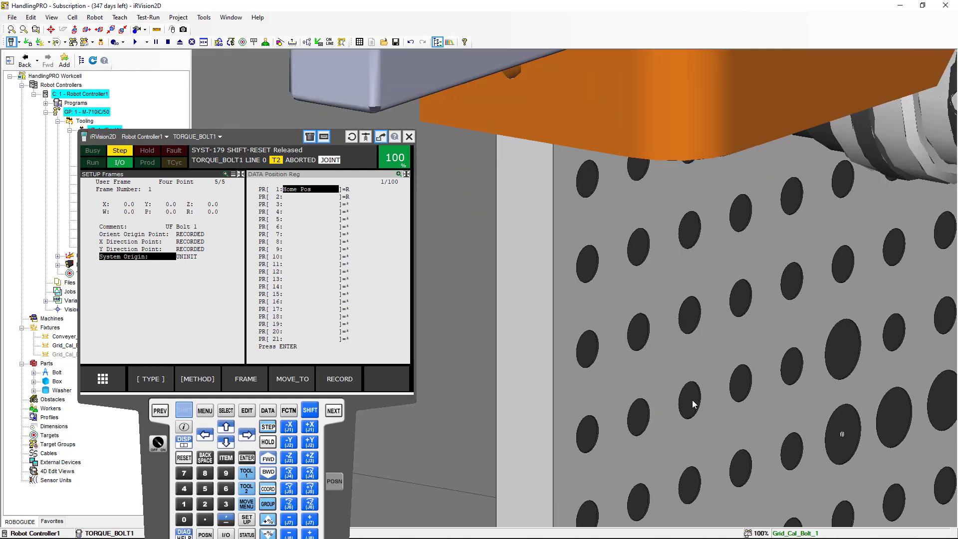
scroll(716, 335, "up", 3)
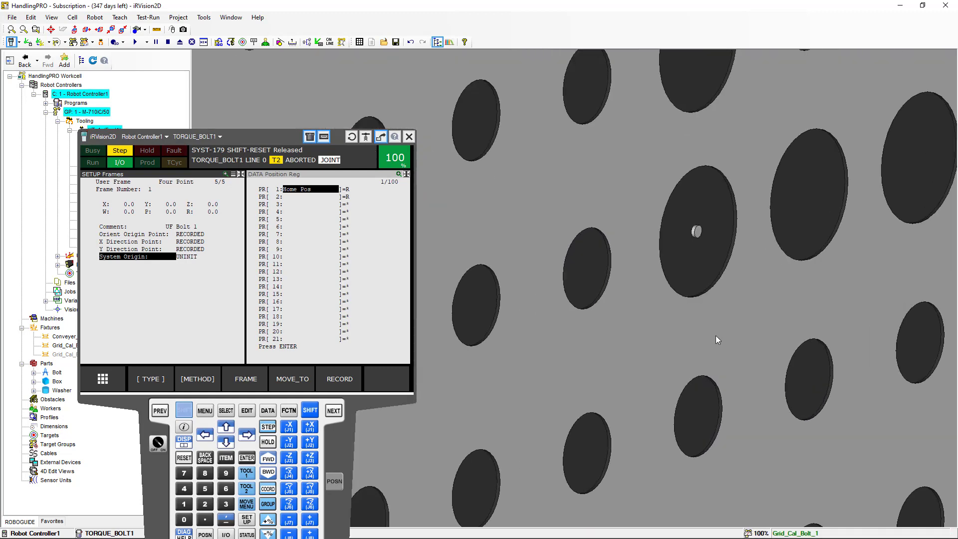
left_click(695, 211, "ctrl+shift")
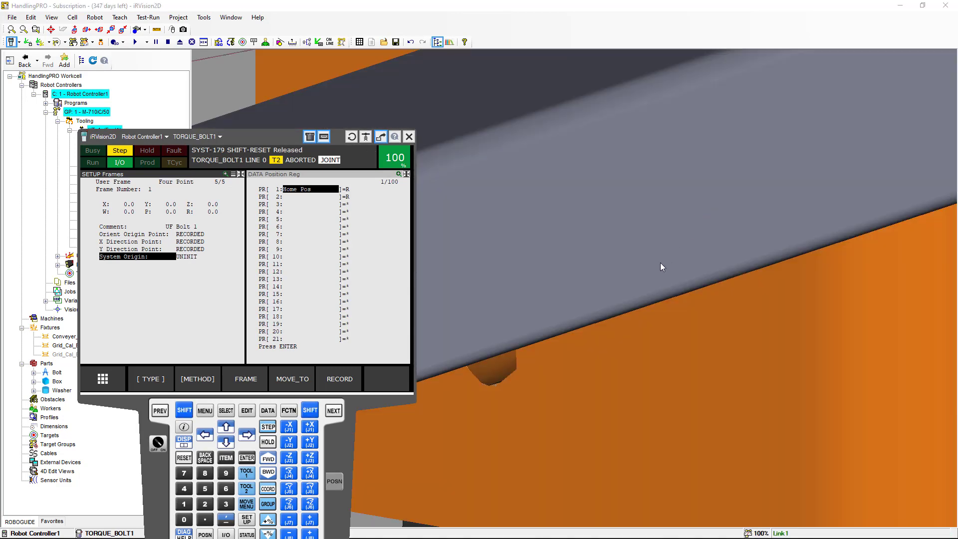
mouse_move(636, 321)
right_mouse_down()
mouse_move(687, 333)
mouse_move(818, 240)
right_mouse_up()
scroll(738, 268, "down", 5)
scroll(739, 269, "down", 5)
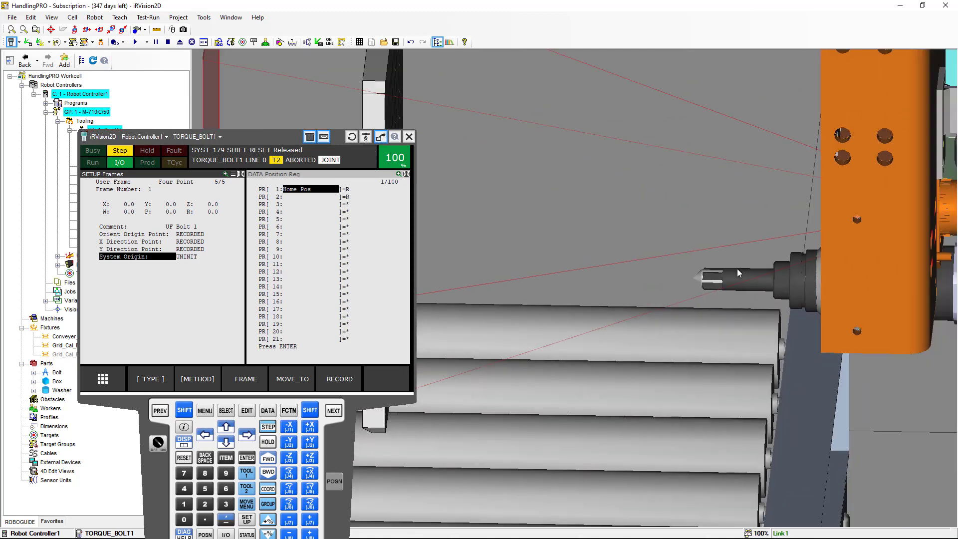
mouse_move(625, 270)
right_mouse_down()
mouse_move(674, 256)
mouse_move(664, 297)
mouse_move(622, 278)
right_mouse_up()
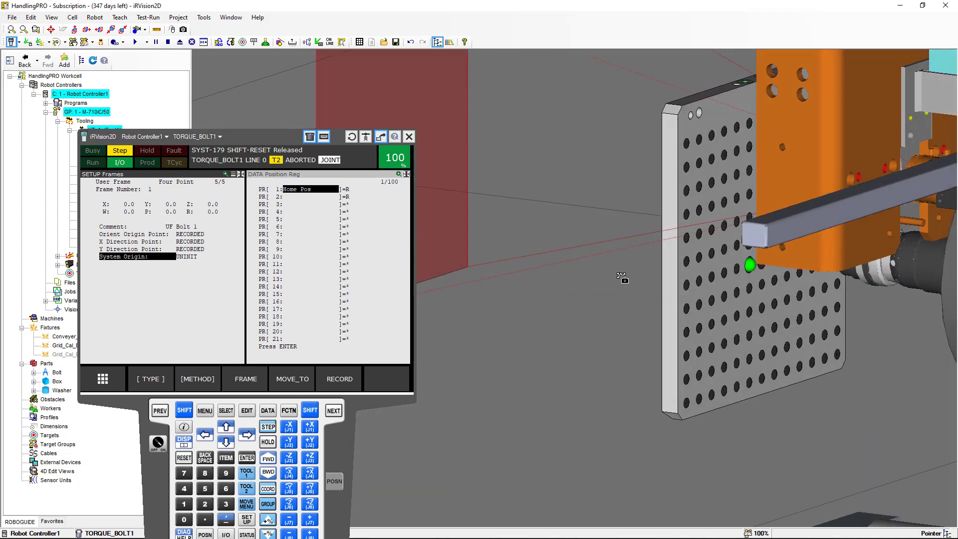
scroll(734, 298, "up", 5)
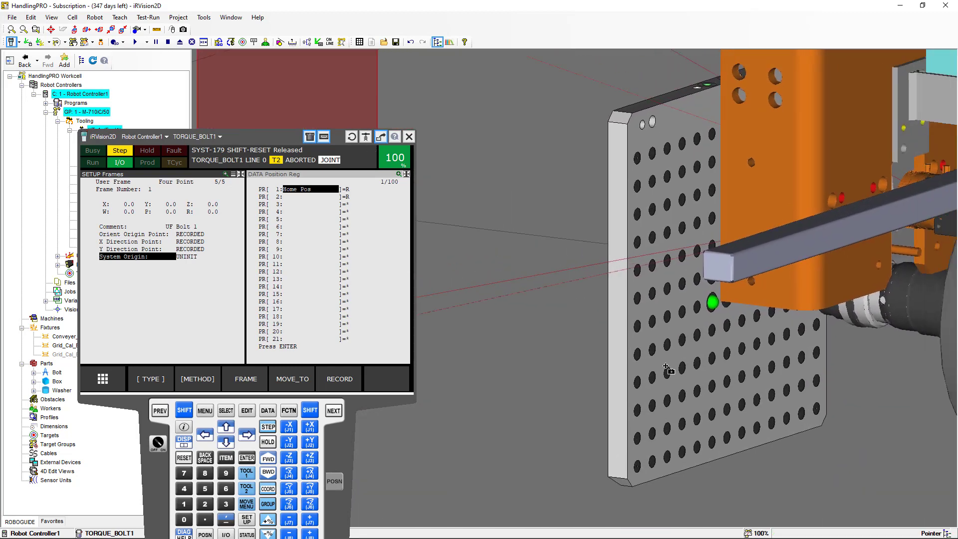
left_click(685, 329, "ctrl+shift")
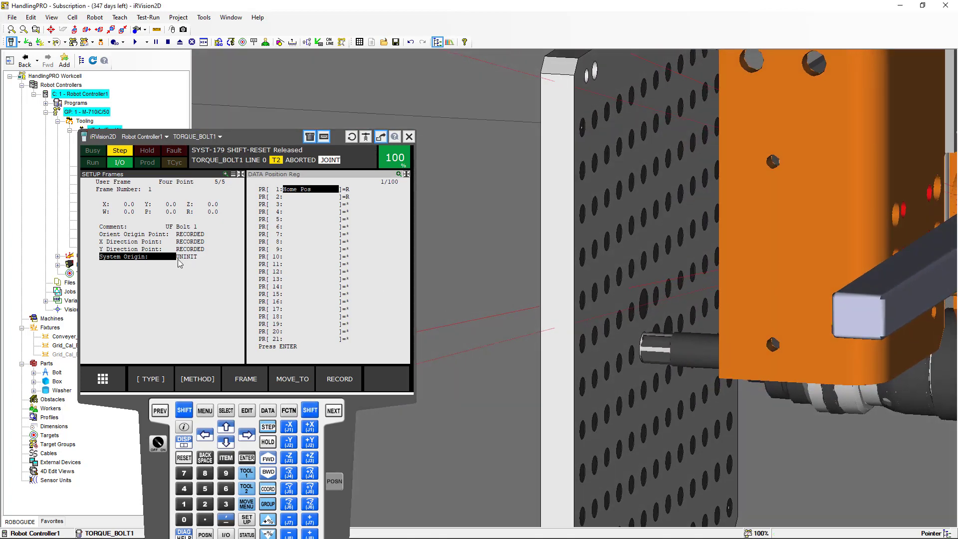
left_click(184, 411)
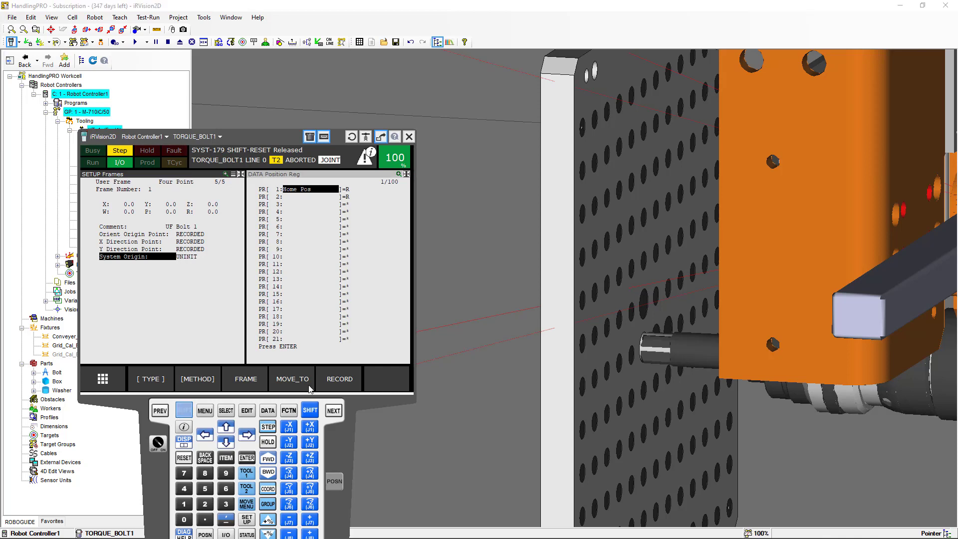
left_click(338, 380)
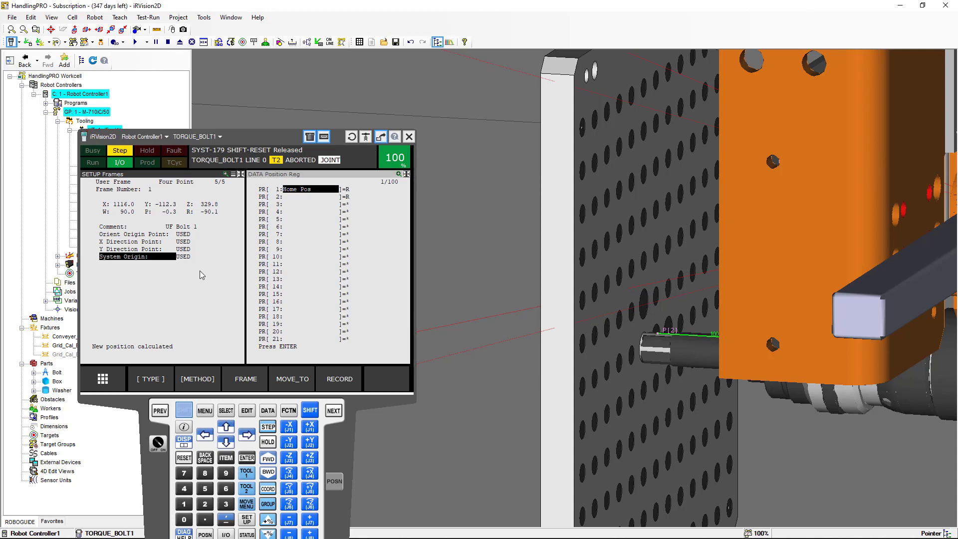
Return to the frame list and switch the frame setup screen to the tool frames
left_click(161, 412)
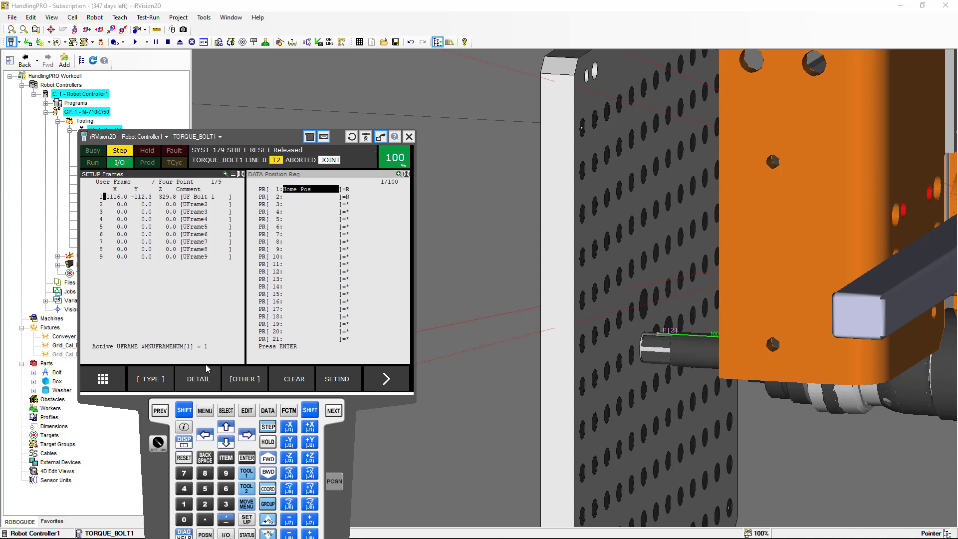
left_click(241, 380)
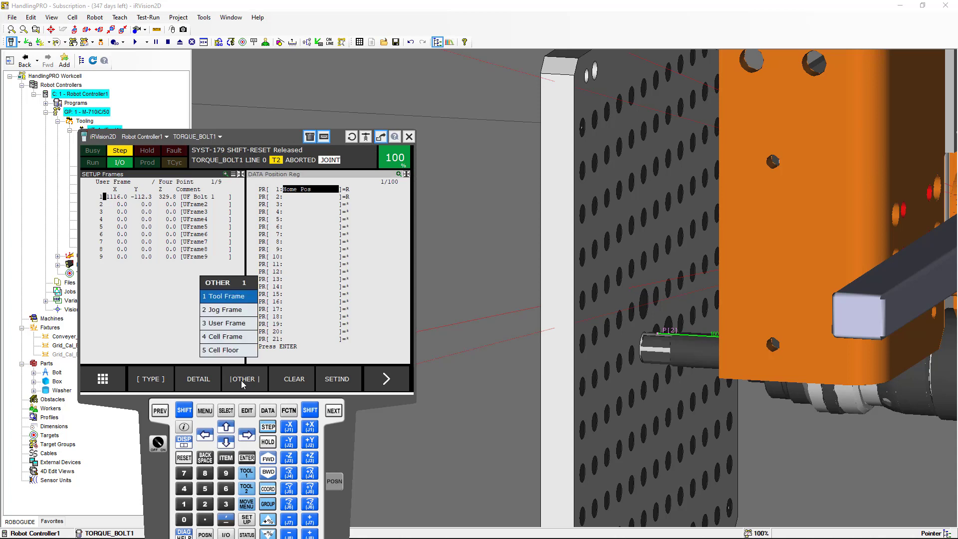
left_click(238, 300)
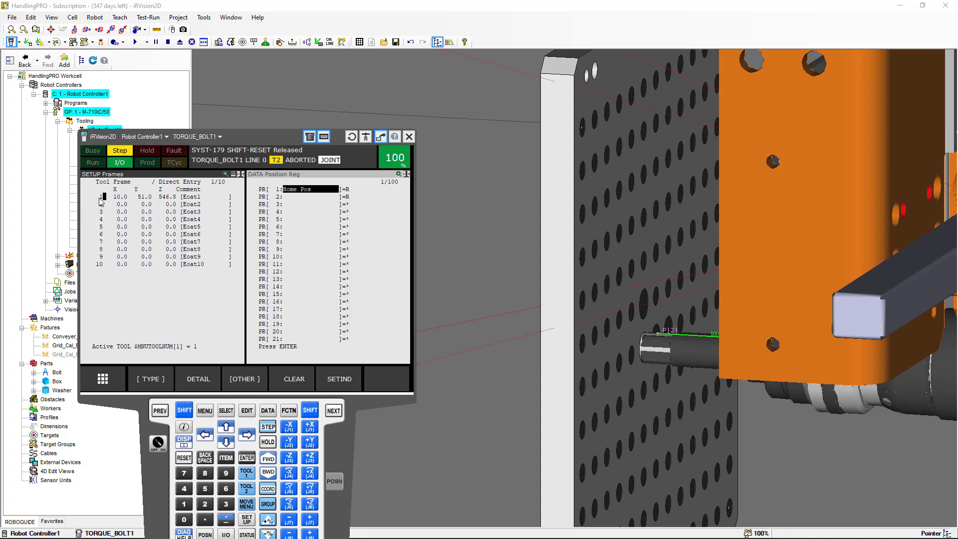
right_click(162, 468)
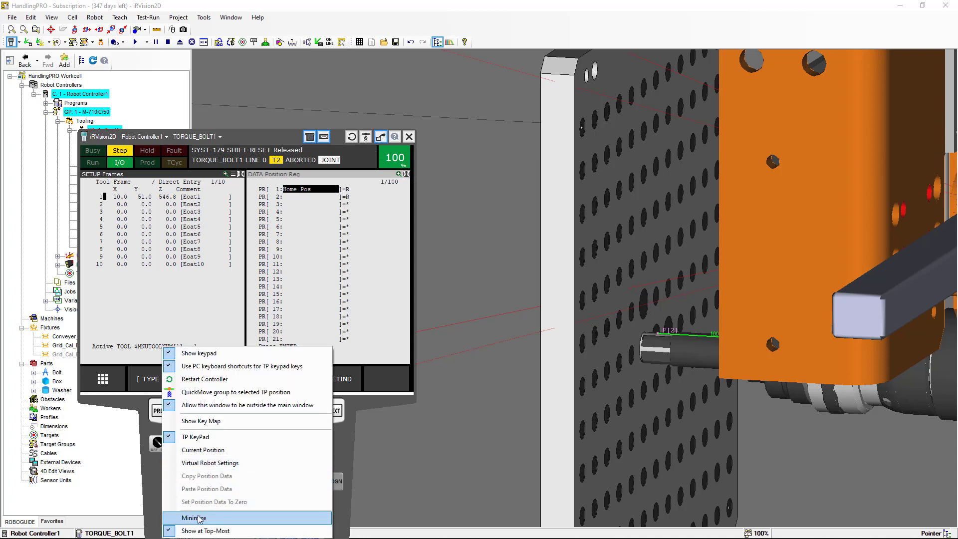
left_click(198, 515)
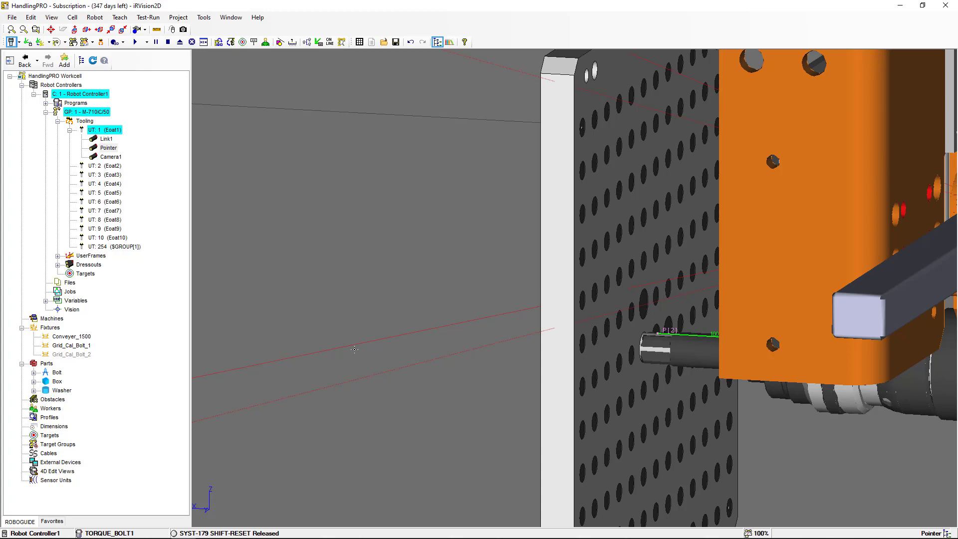
key("alt+Tab")
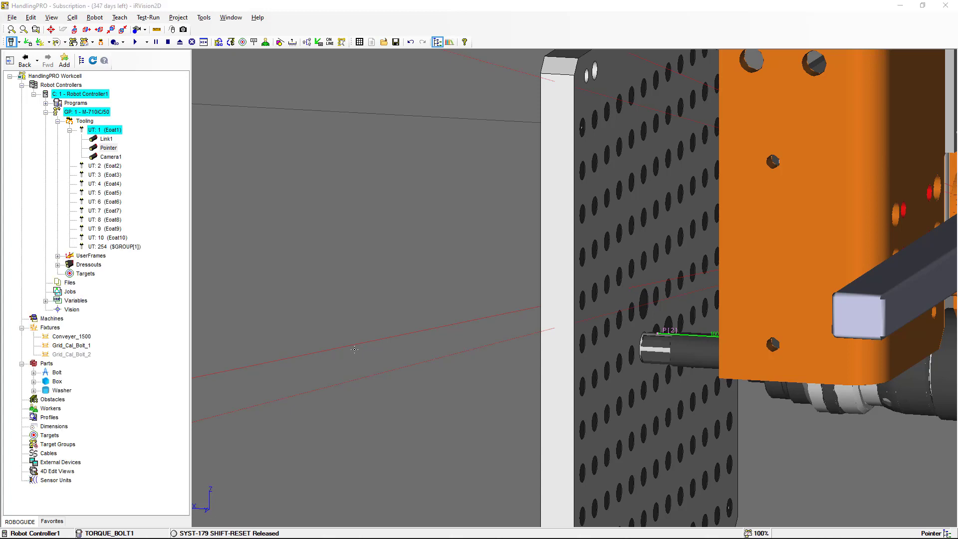
key("alt+Tab")
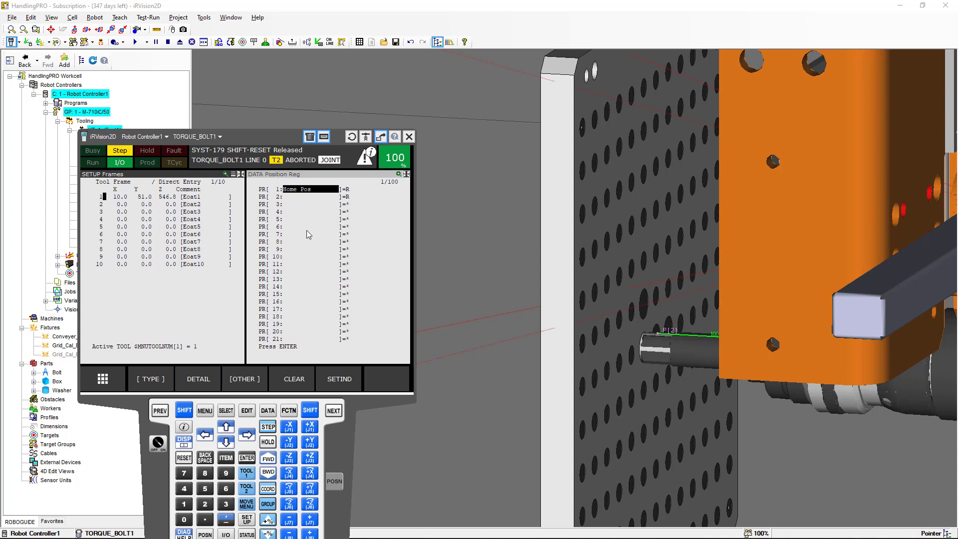
Open the TORQUE_BOLT1 program from the program list on the teach pendant
left_click(185, 258)
left_click(228, 411)
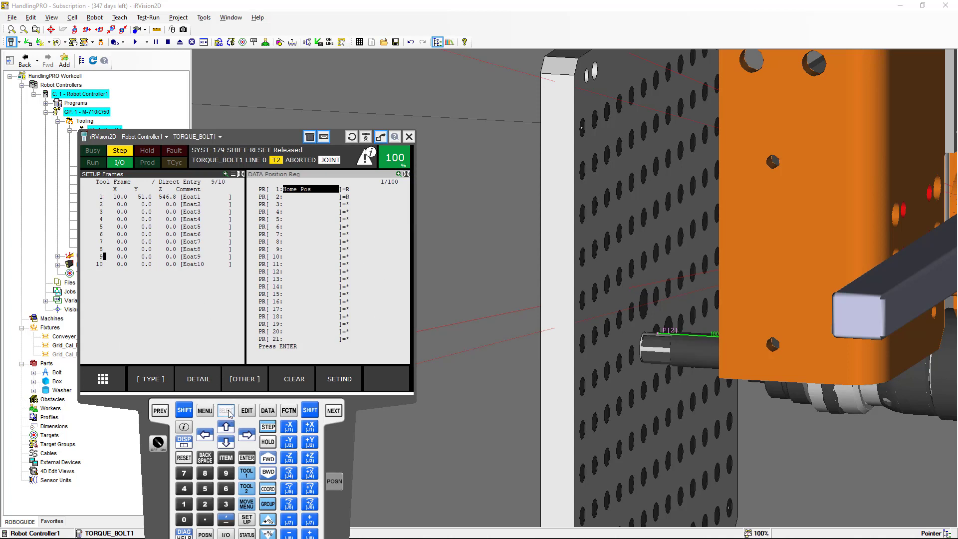
left_click(249, 459)
left_click(104, 257)
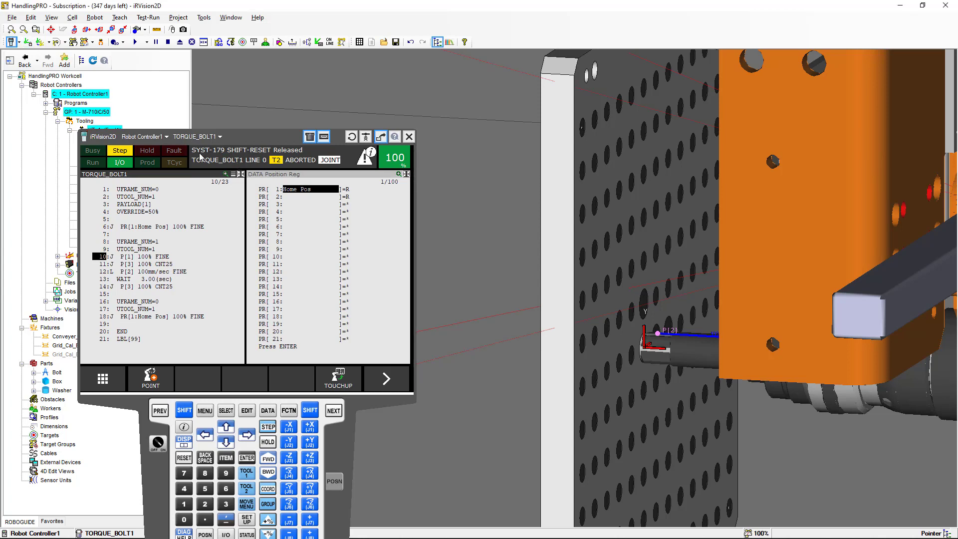
Run TORQUE_BOLT1 step by step from line 1 to move the robot toward the calibration plate
left_click(28, 44)
scroll(521, 257, "down", 5)
scroll(522, 256, "down", 2)
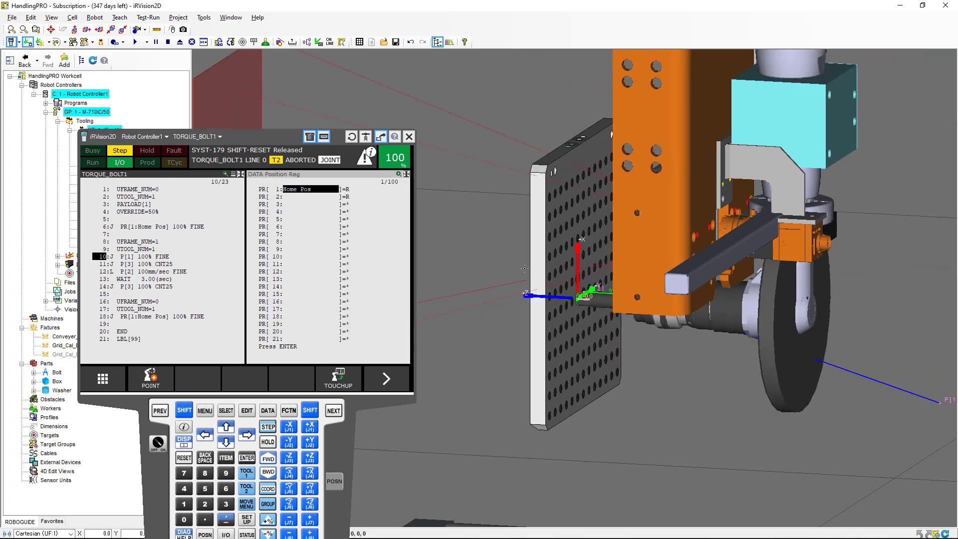
left_click_drag(552, 299, 688, 318)
scroll(688, 318, "up", 10)
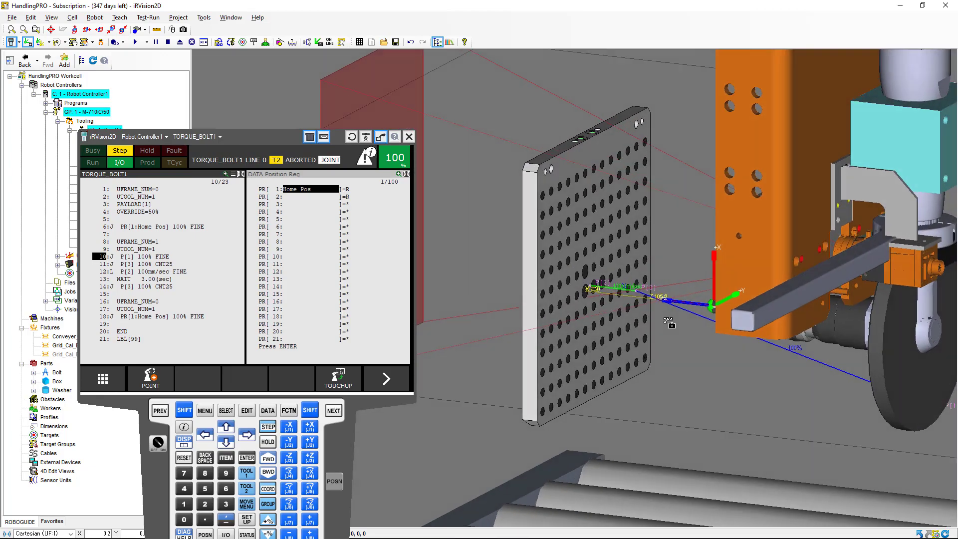
right_click_drag(629, 319, 495, 312)
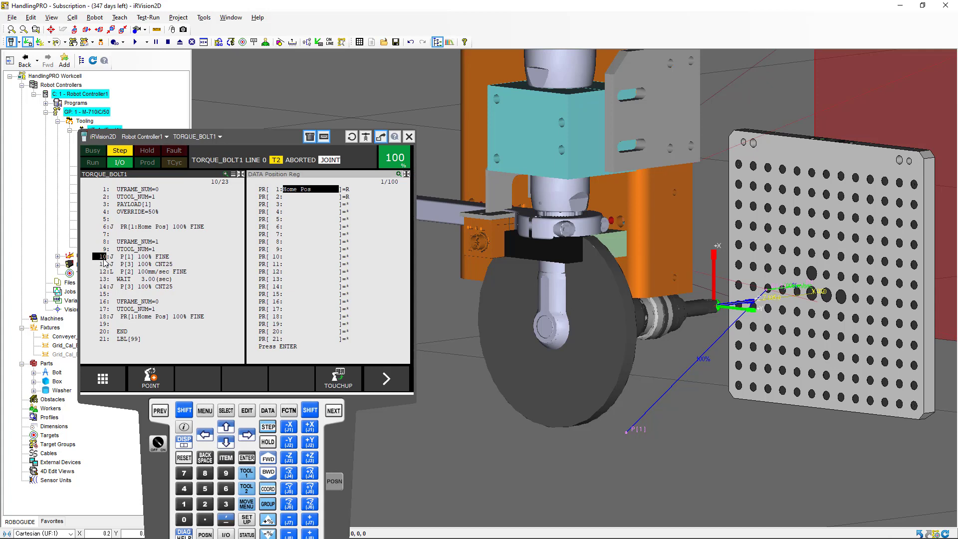
left_click(105, 190)
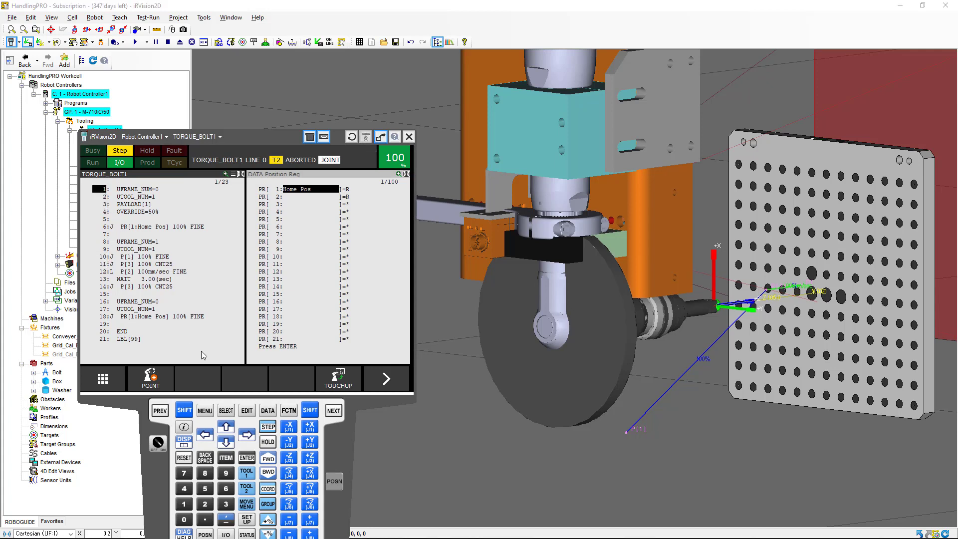
left_click(184, 410)
left_click(268, 458)
left_click(268, 459)
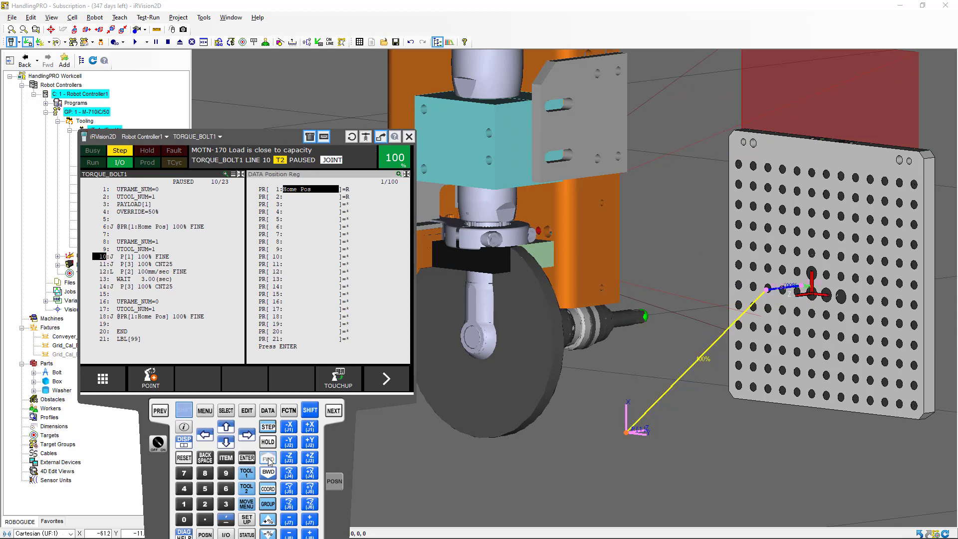
left_click(268, 459)
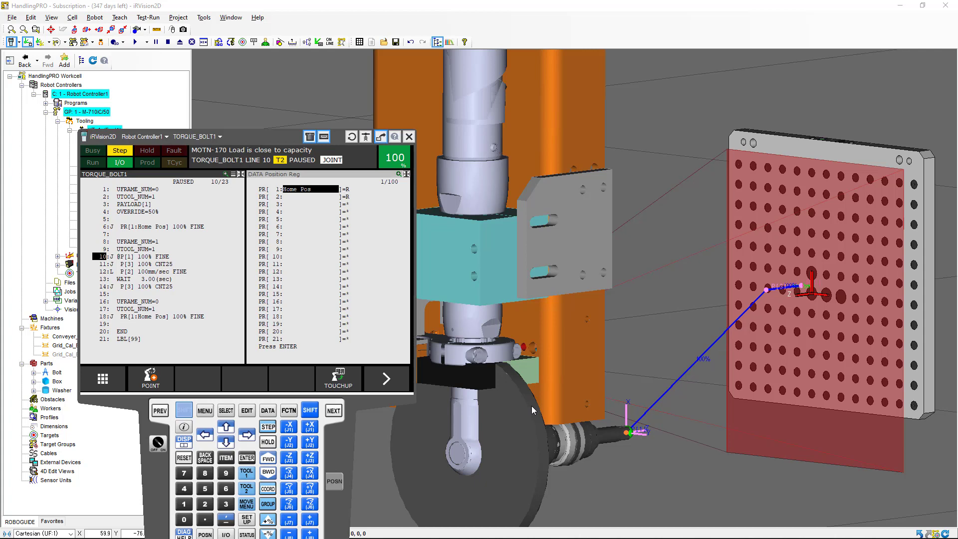
Open iRVision Vision Setup from the robot homepage and start creating new vision data
right_click_drag(491, 382, 606, 385)
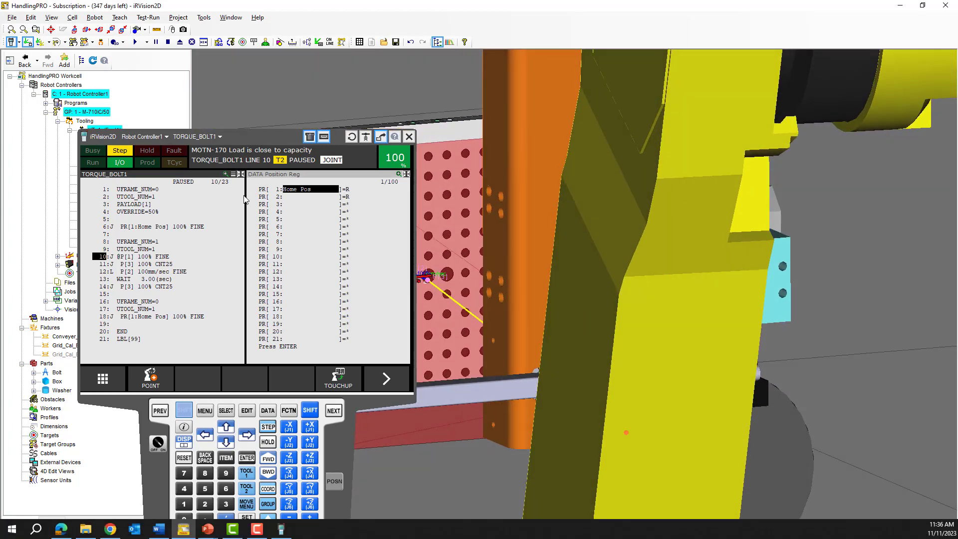
right_click(158, 468)
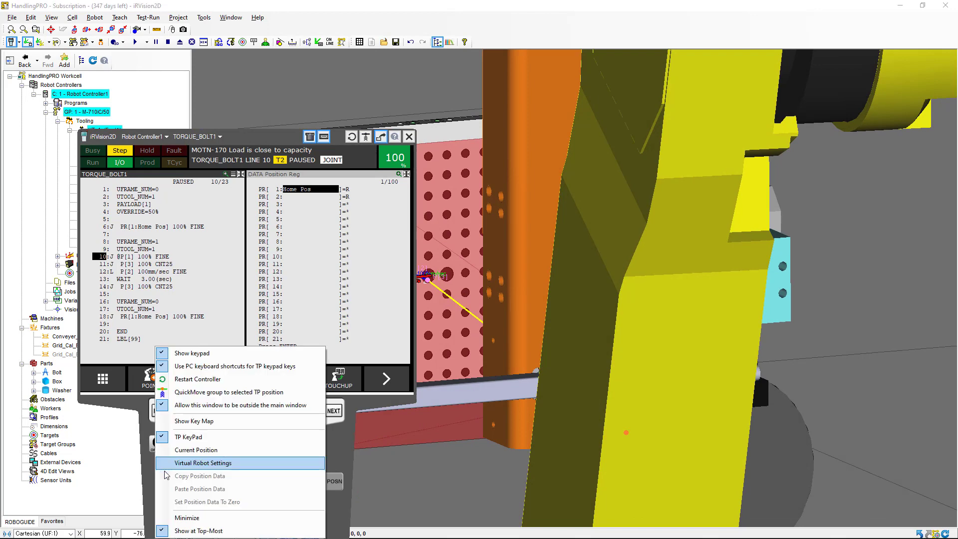
left_click(188, 515)
right_click_drag(282, 309, 303, 310)
scroll(393, 226, "down", 4)
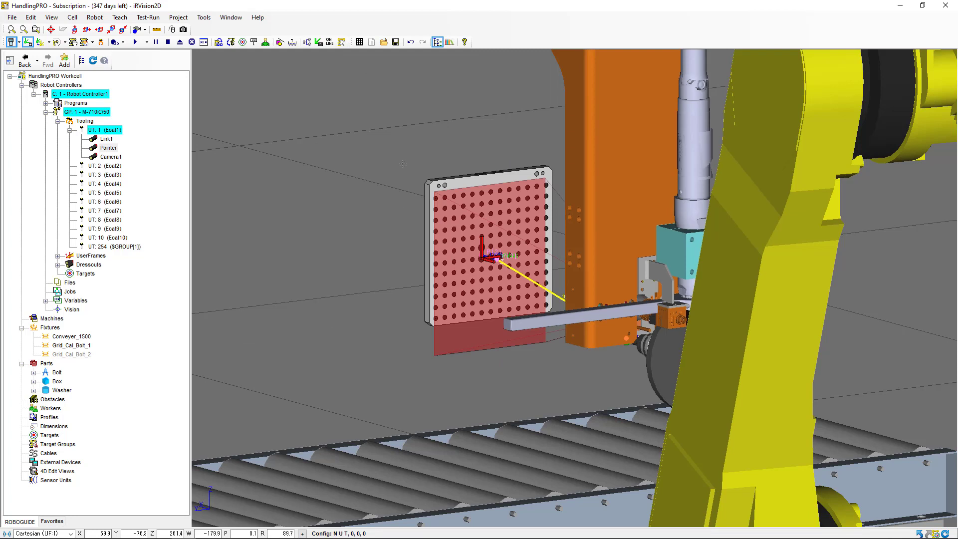
key("alt+Tab")
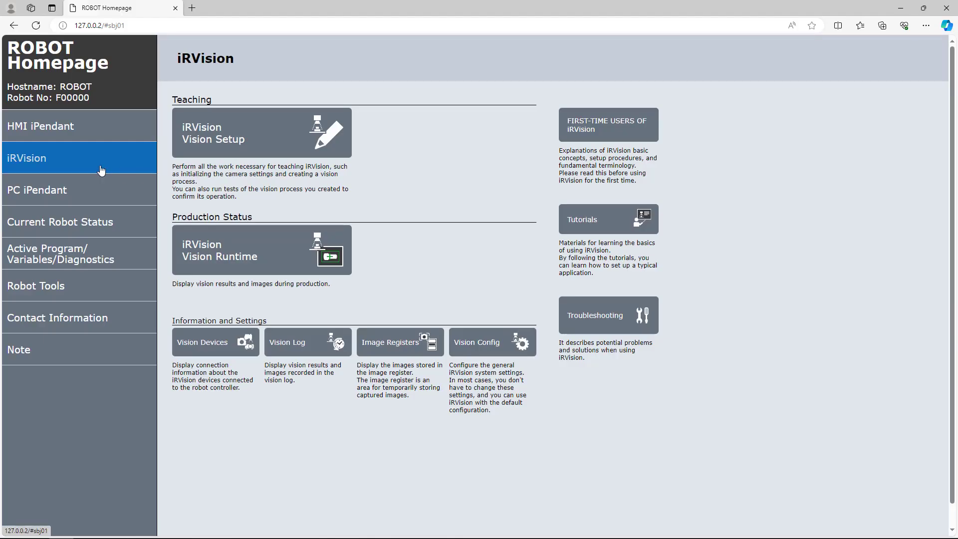
left_click(230, 146)
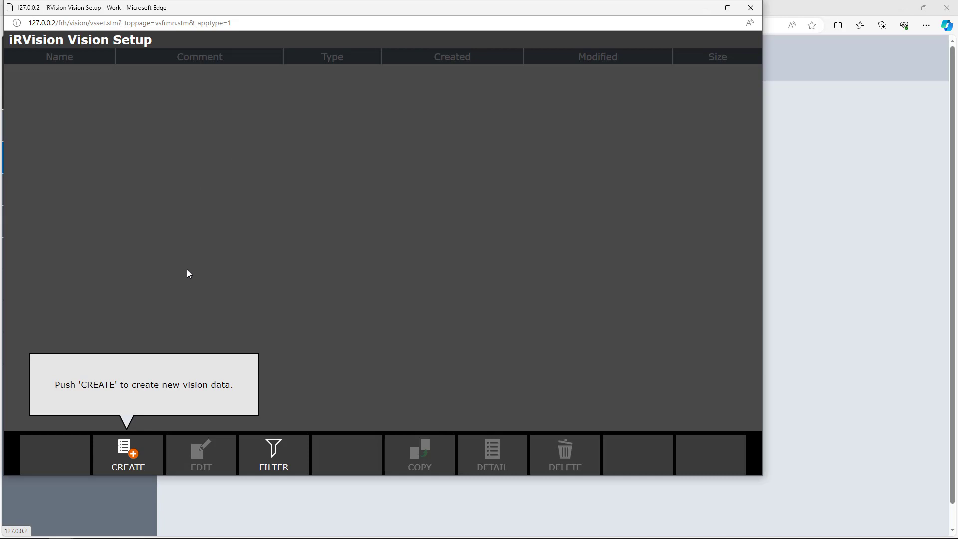
left_click(136, 460)
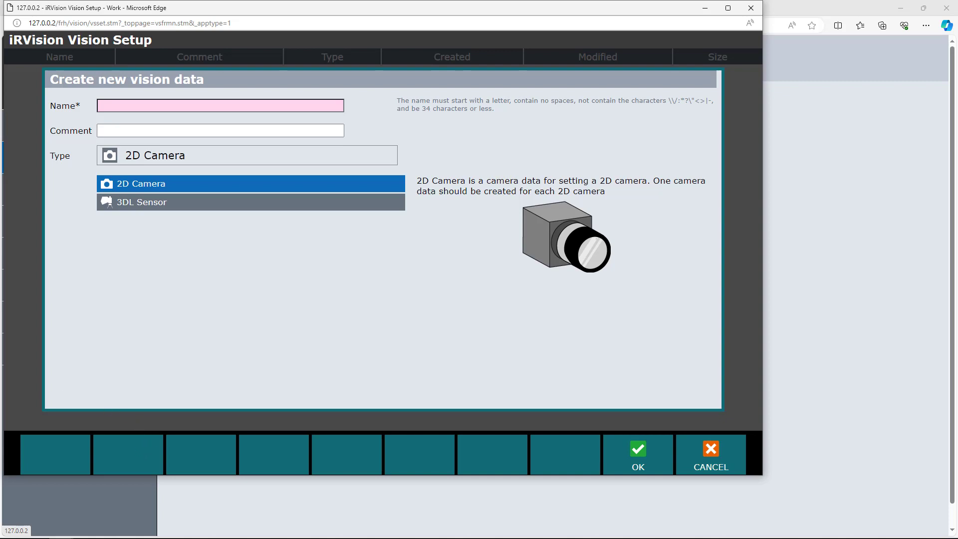
Create 2D Camera vision data named Vision_B1 with the comment Vision for Bolt 1
left_click(318, 107)
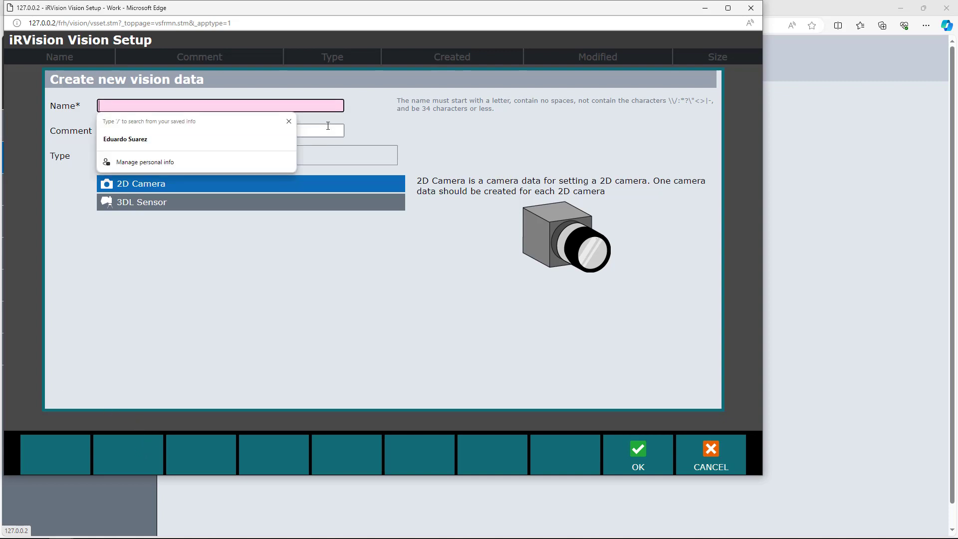
type("Vision")
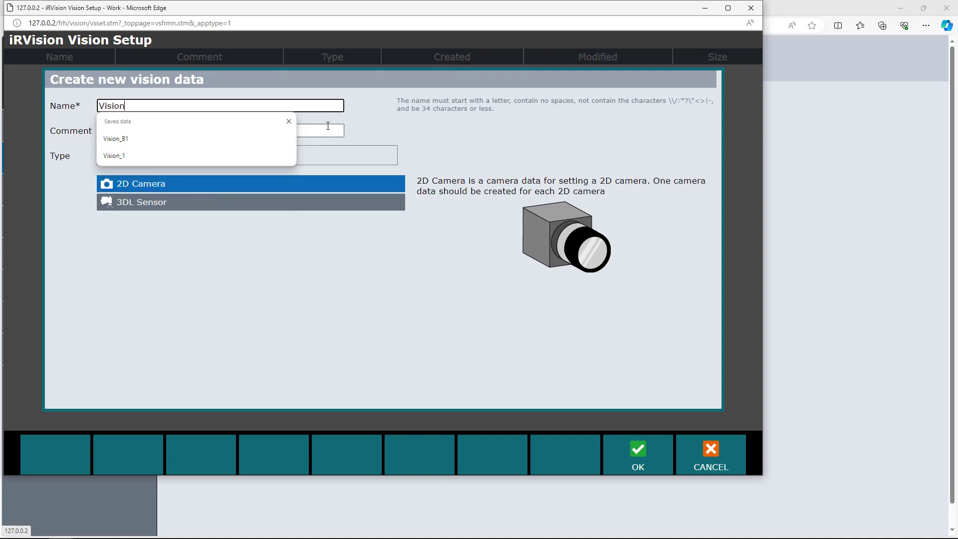
type("_B1")
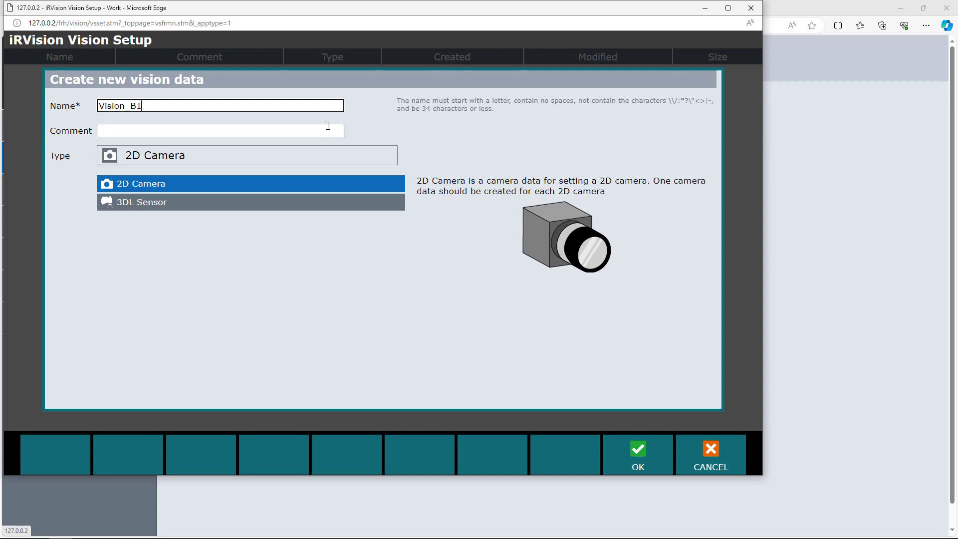
left_click(327, 129)
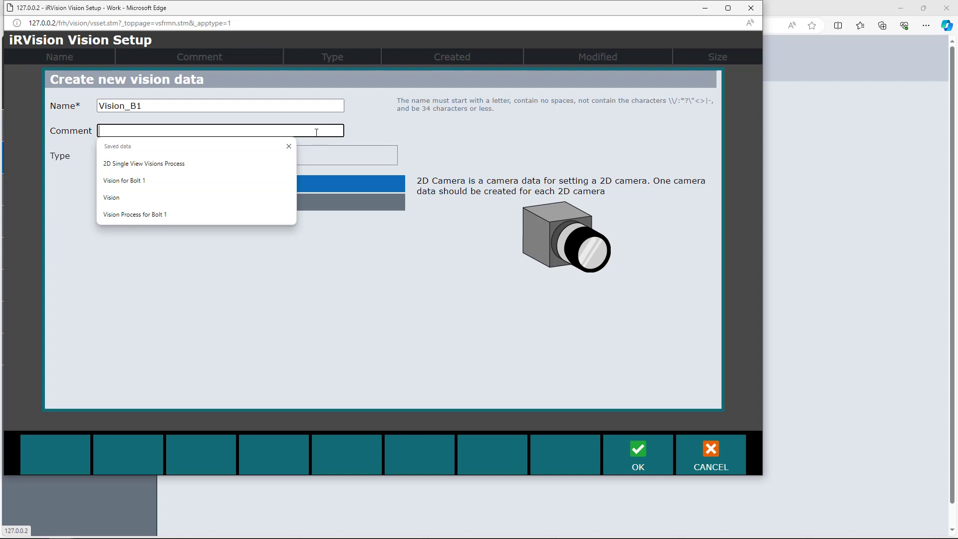
left_click(237, 175)
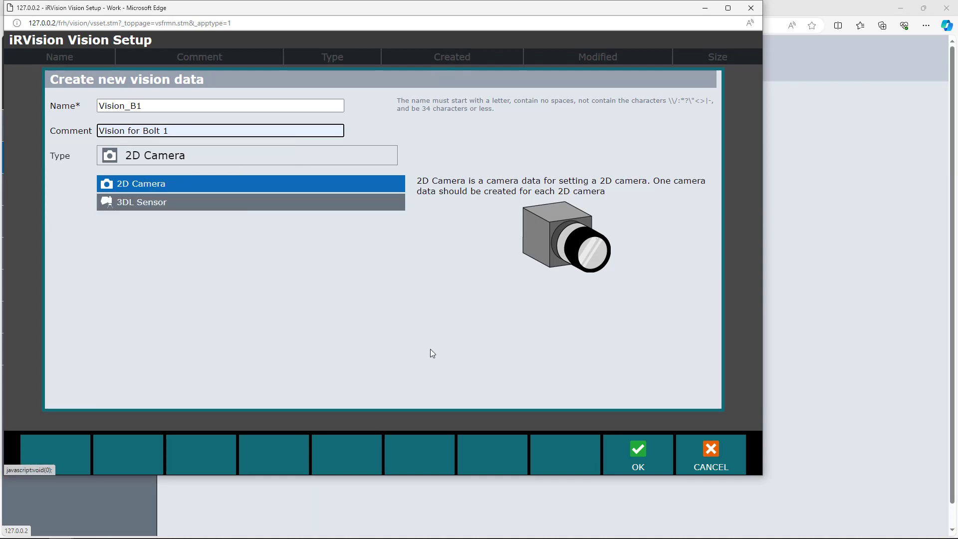
left_click(631, 454)
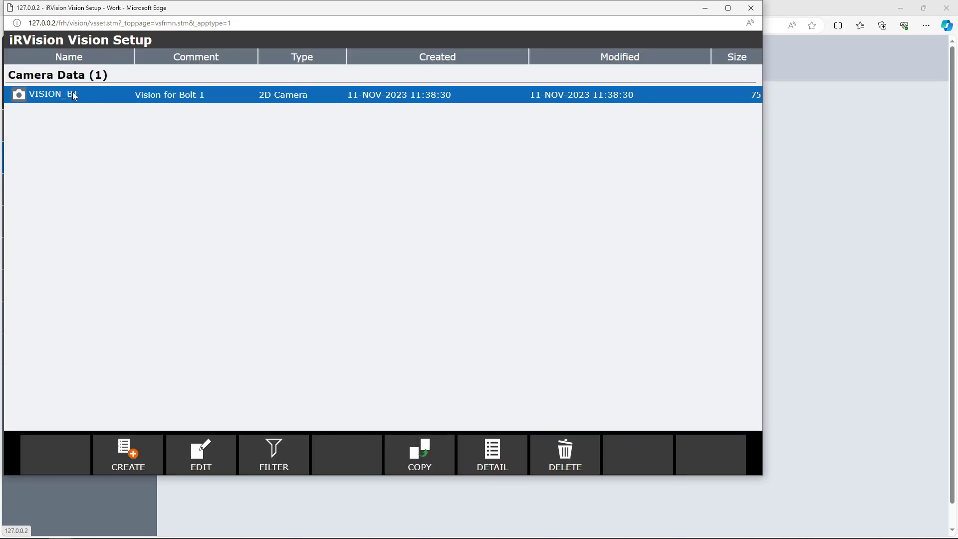
Open VISION_B1 for editing and select camera 1: SC130EF2 in the camera setup
left_click(197, 456)
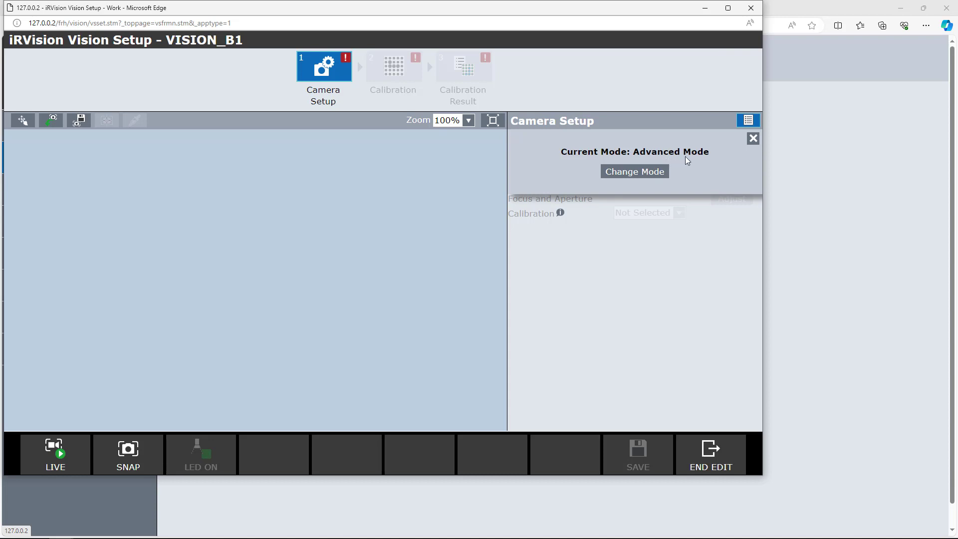
left_click(754, 140)
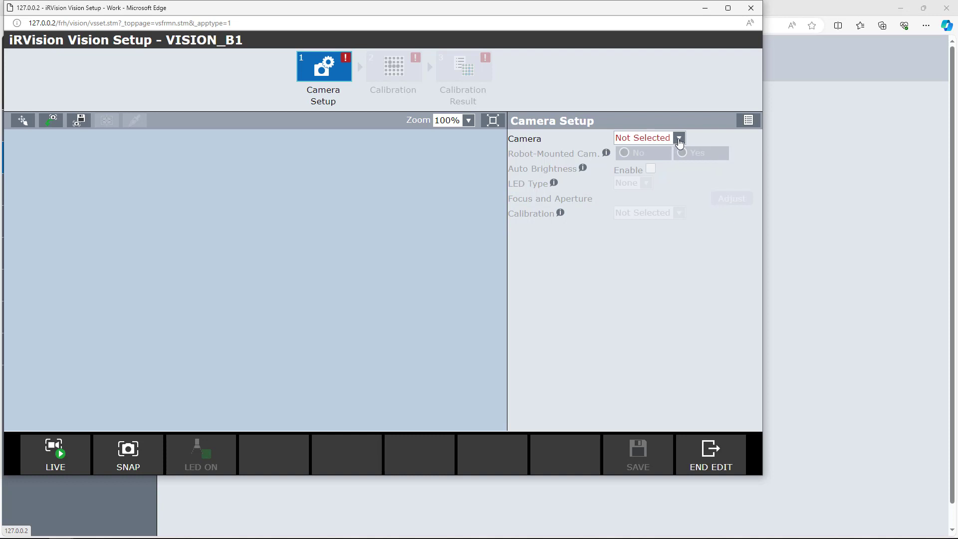
left_click(679, 140)
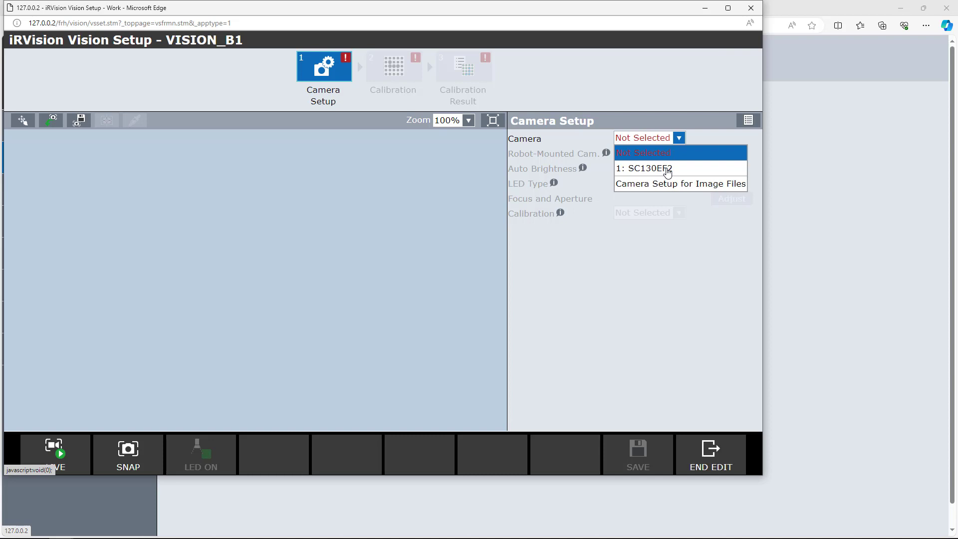
left_click(668, 169)
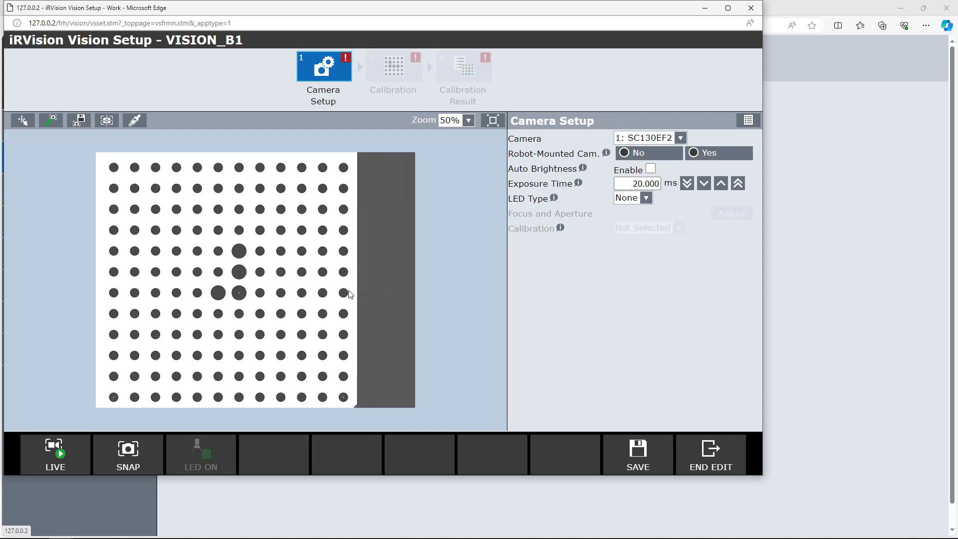
Set the camera as robot-mounted and open the help for the Robot-Mounted Cam. option
key("alt+Tab")
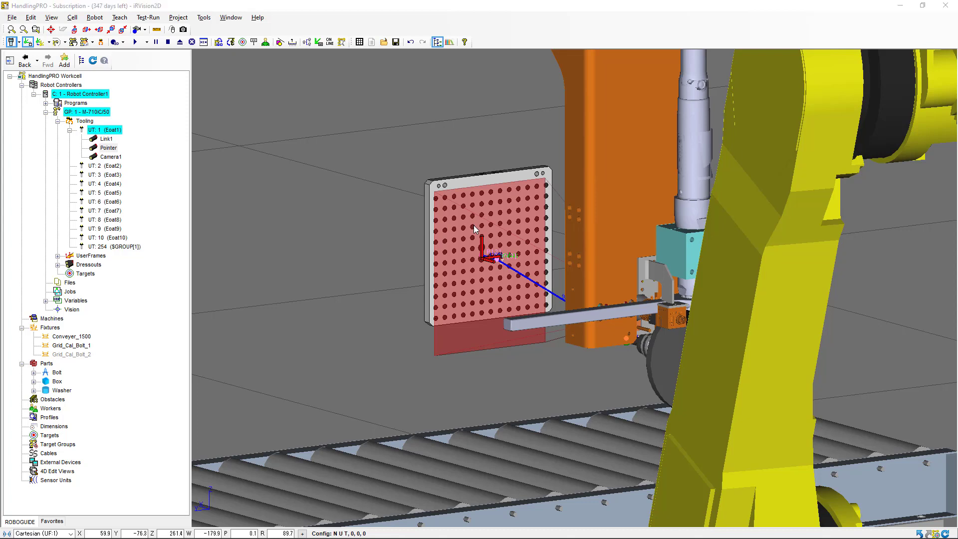
key("alt+Tab")
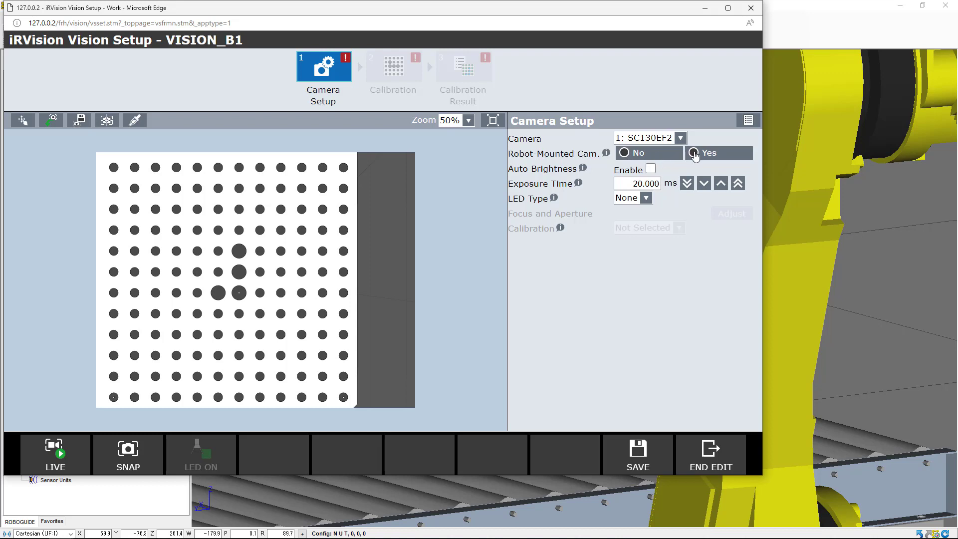
left_click(695, 154)
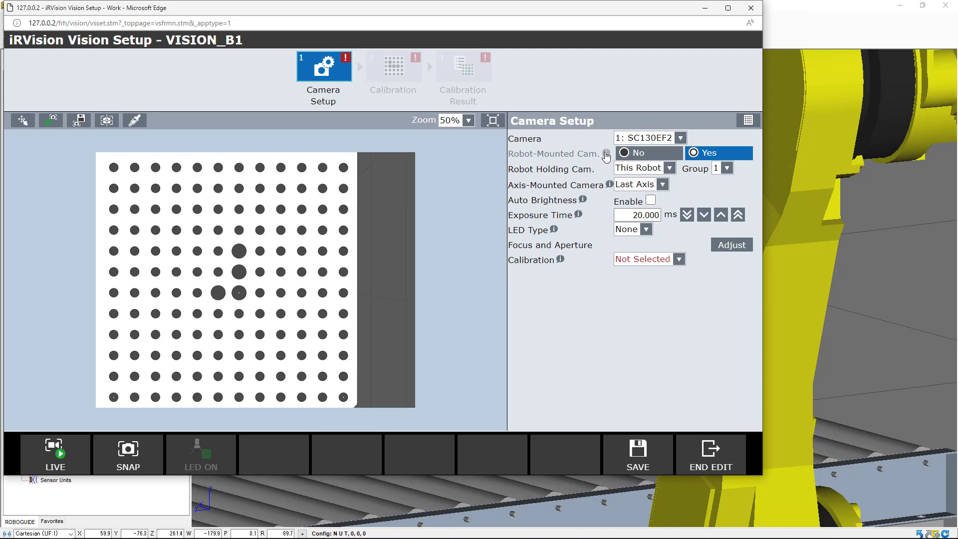
left_click(605, 154)
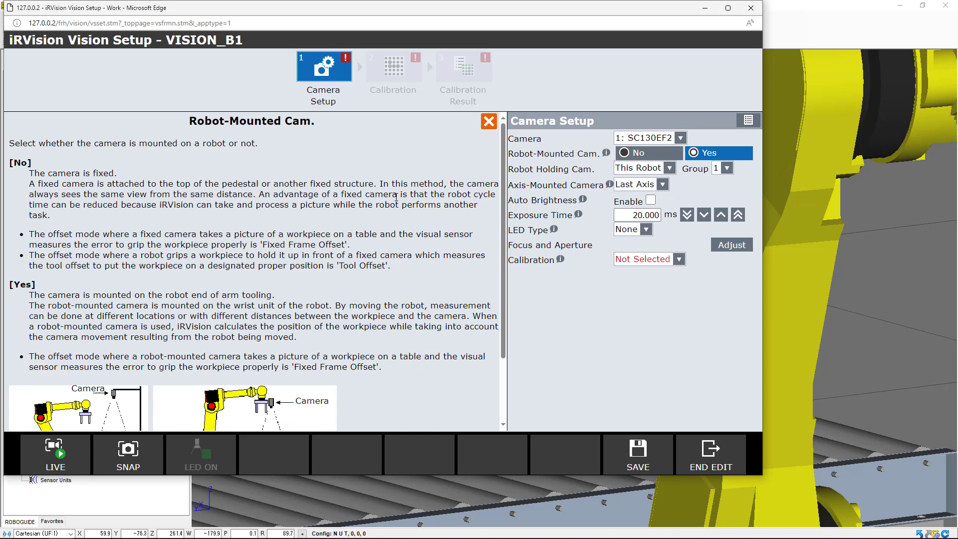
Read the rest of the Robot-Mounted Cam. help and close it
scroll(396, 198, "down", 2)
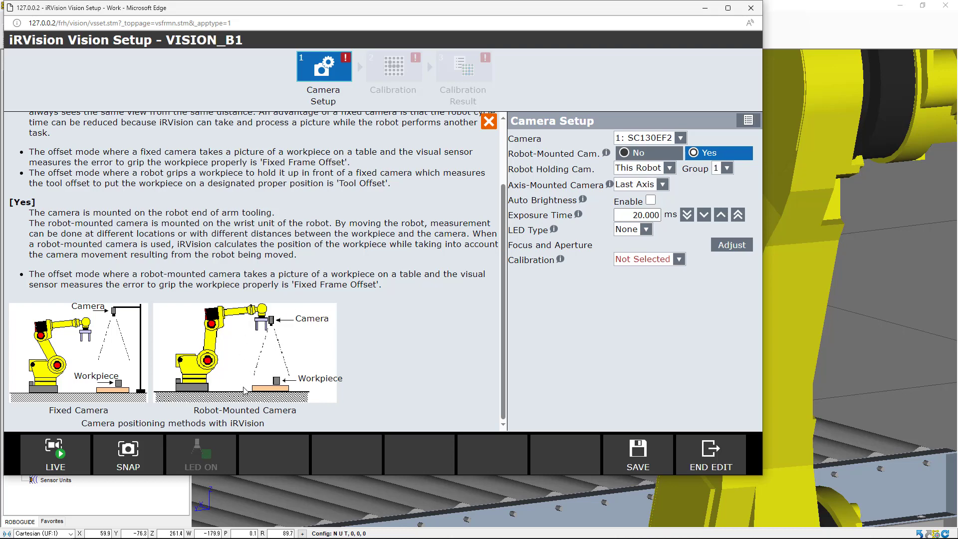
left_click(488, 121)
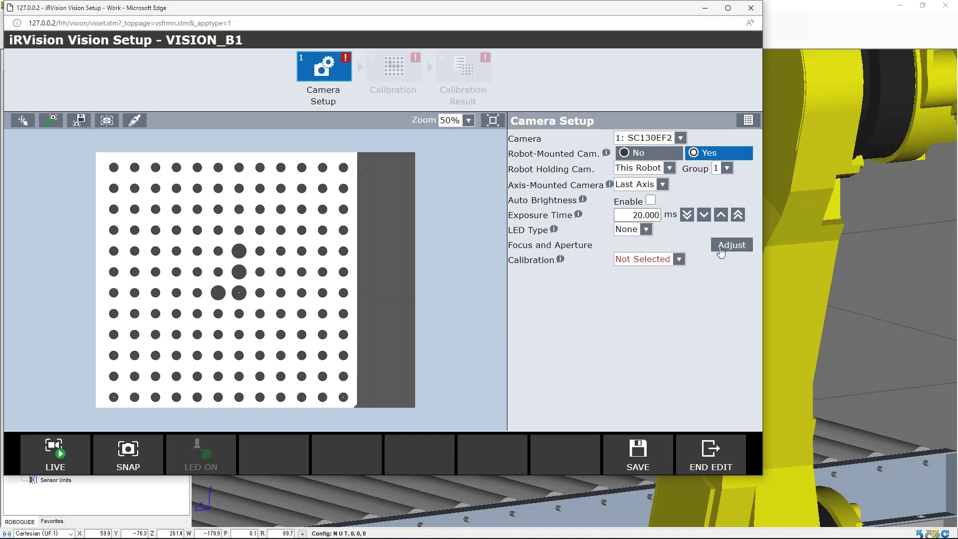
Step through the focus and aperture adjustment wizard pages and close it without changes
left_click(721, 250)
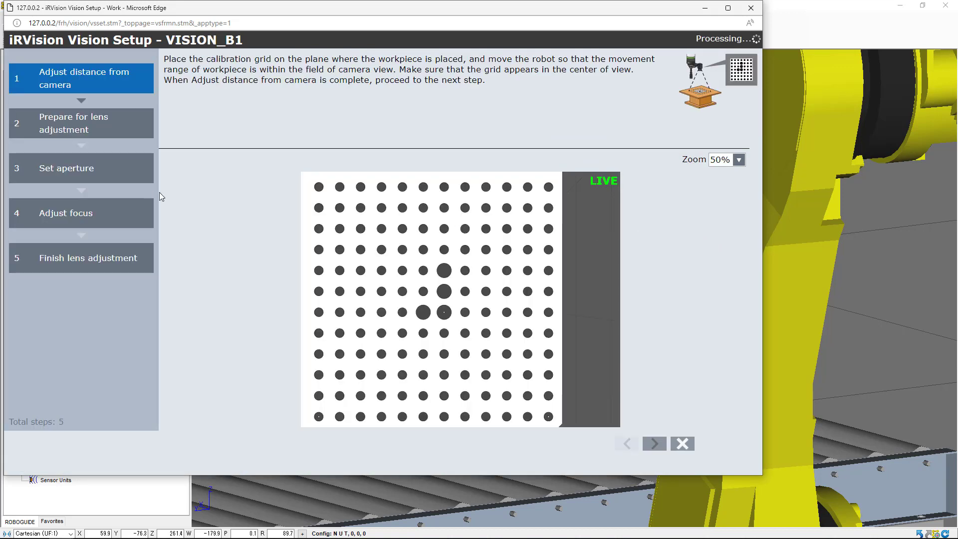
left_click(115, 137)
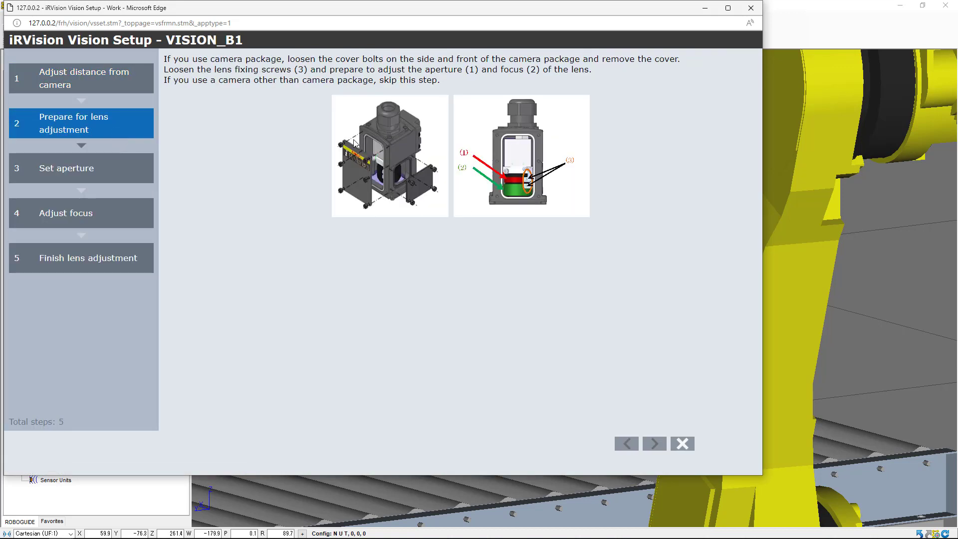
left_click(120, 178)
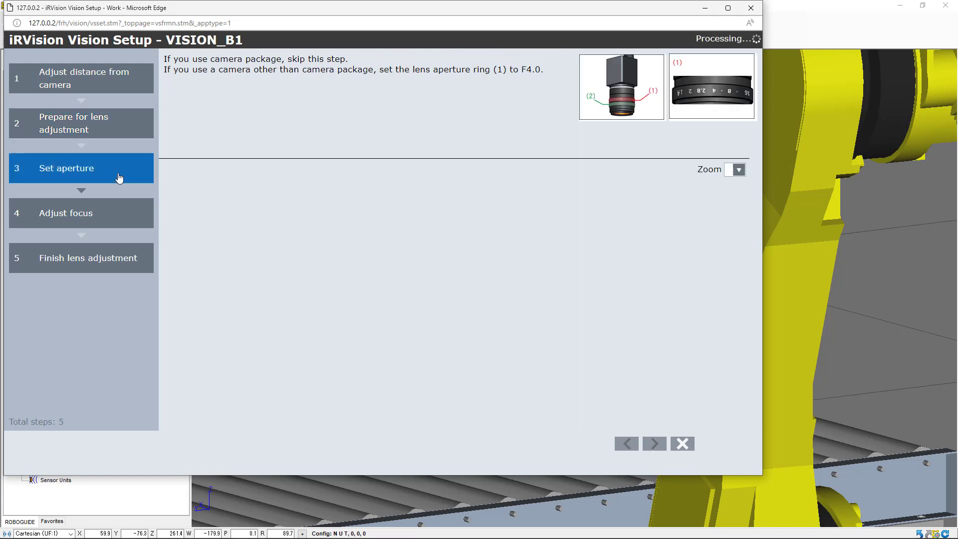
left_click(114, 210)
left_click(110, 255)
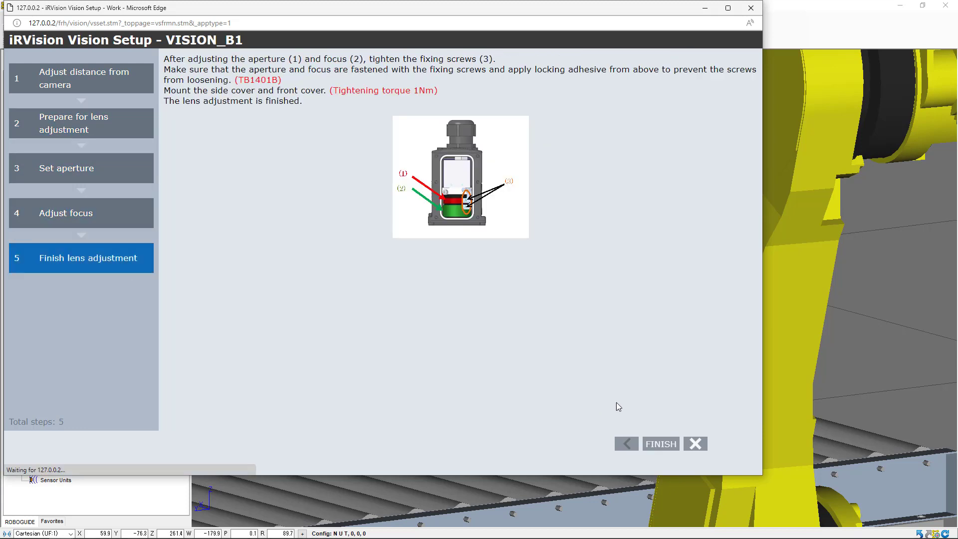
left_click(693, 443)
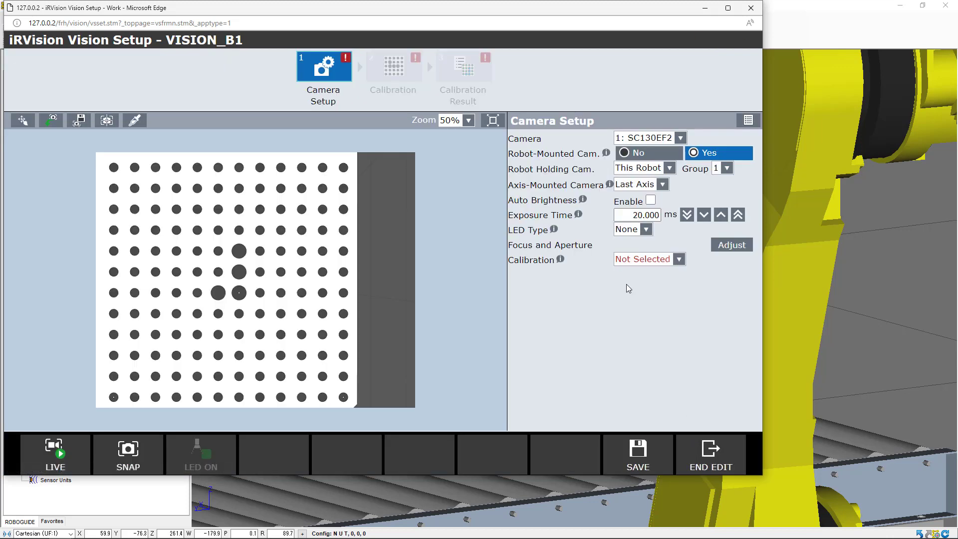
Set the calibration type to Grid Pattern Calibration and save the camera setup
left_click(680, 260)
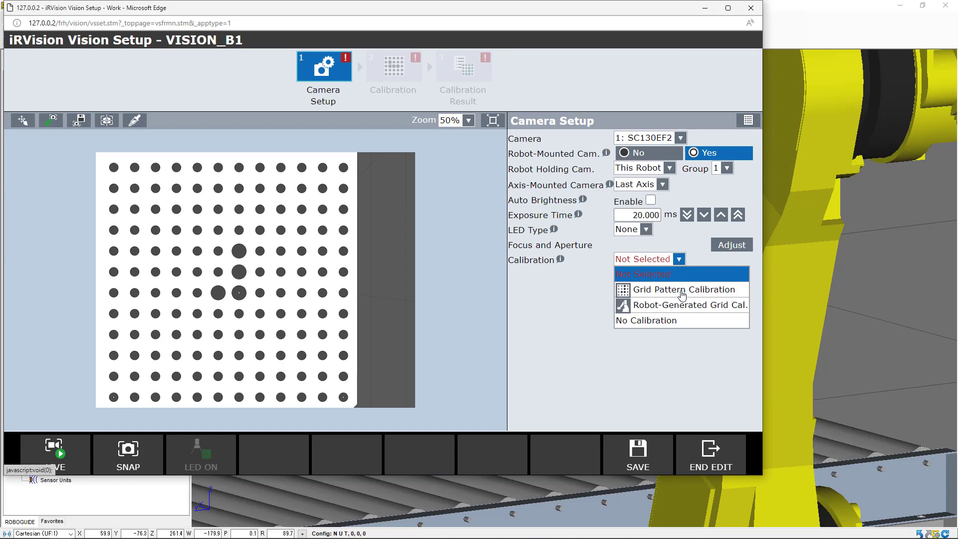
left_click(682, 295)
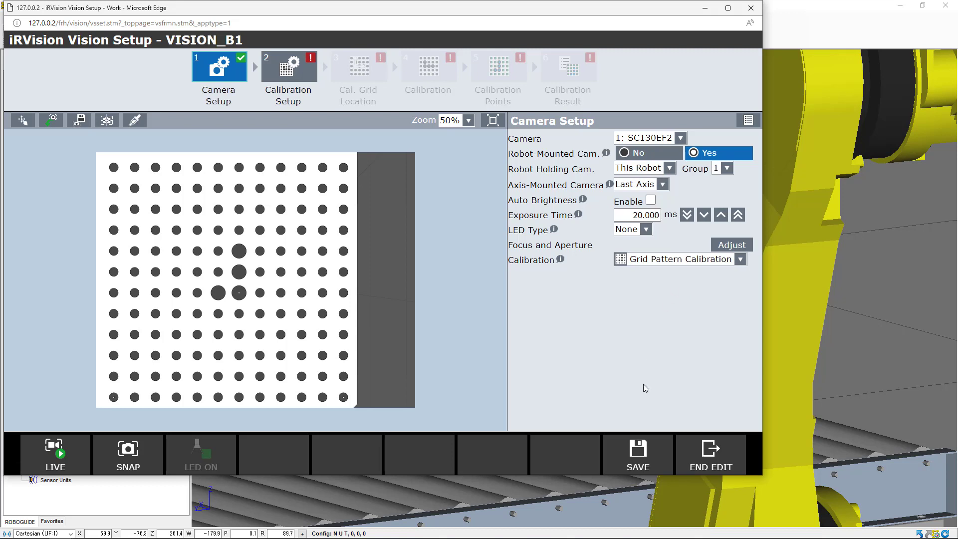
left_click(634, 452)
Open the calibration setup and set the application frame to UF 1: UF Bolt 1
left_click(287, 75)
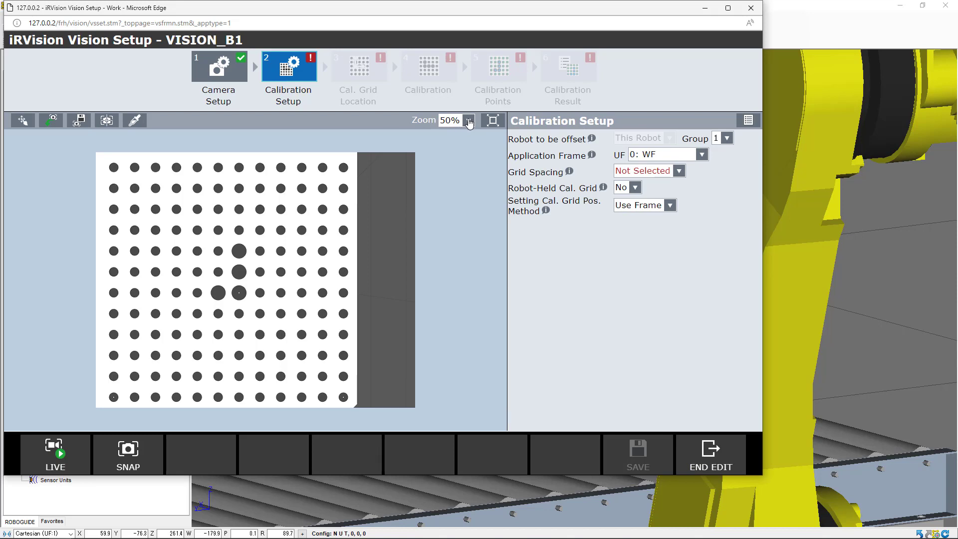
left_click(469, 122)
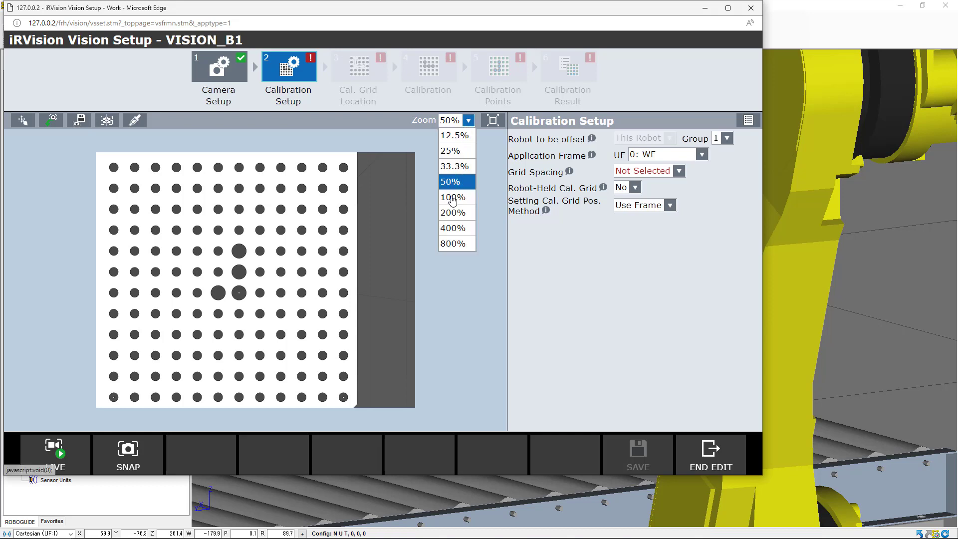
left_click(453, 200)
left_click(467, 122)
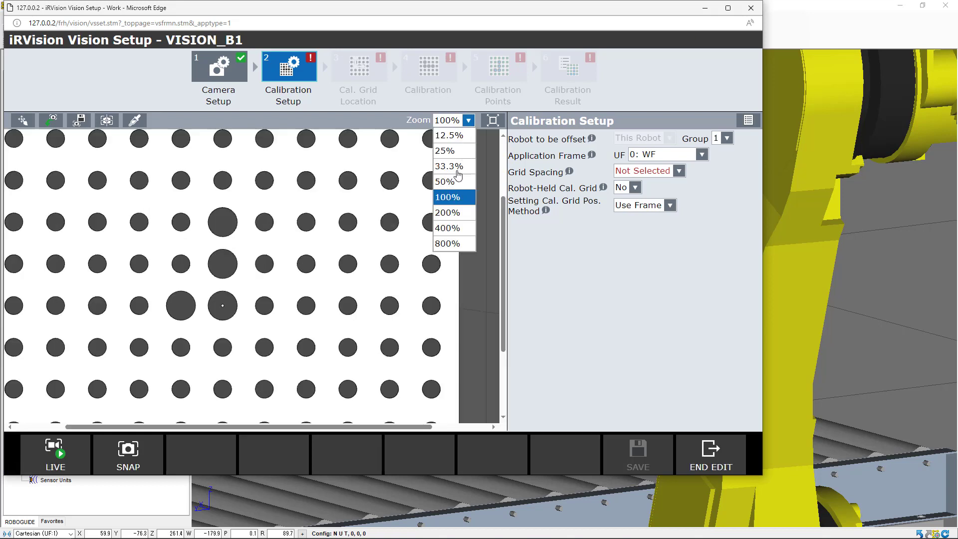
left_click(455, 183)
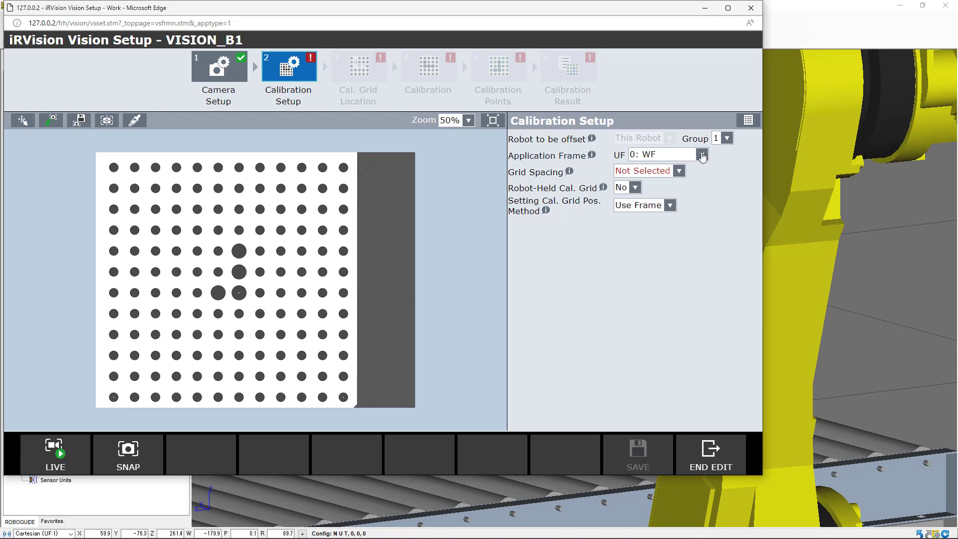
left_click(702, 155)
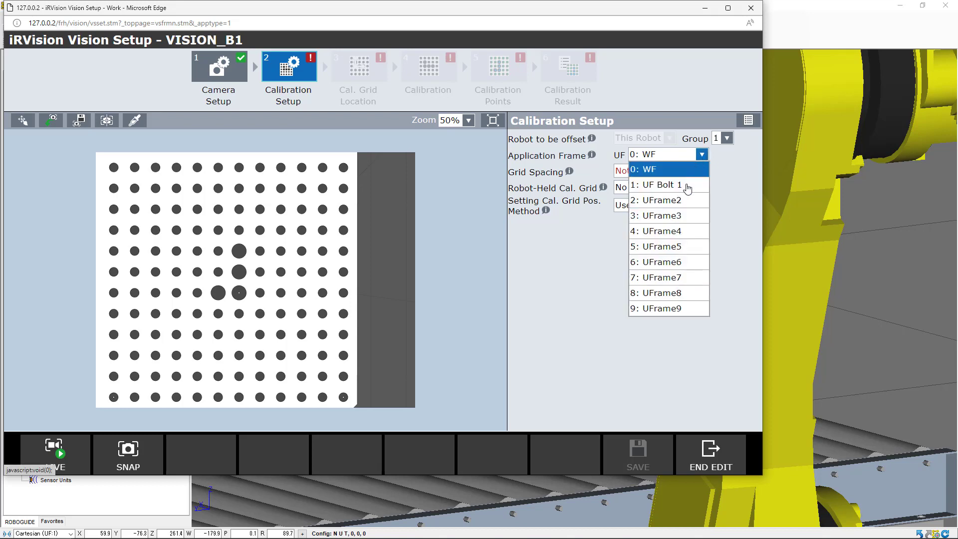
left_click(687, 188)
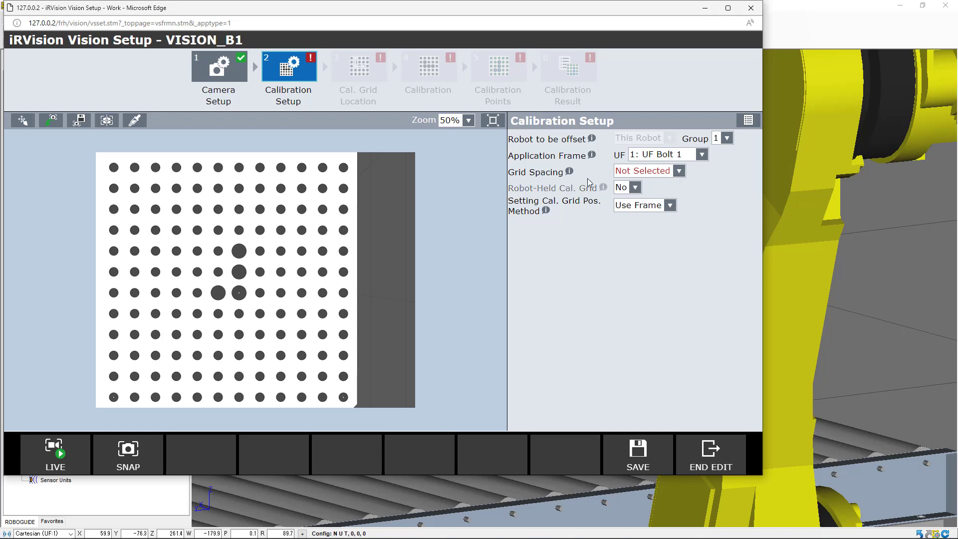
Set the grid spacing to 15.0mm
left_click(678, 171)
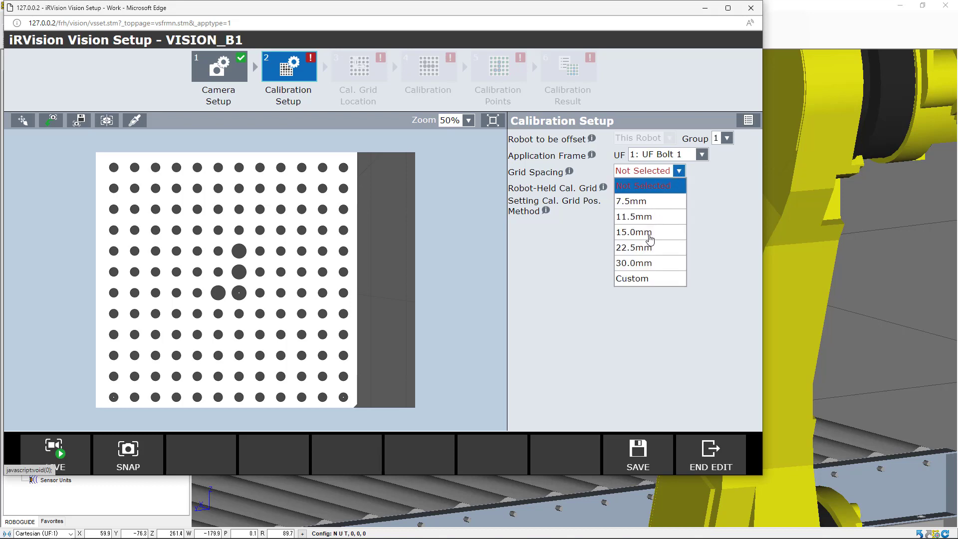
left_click(649, 234)
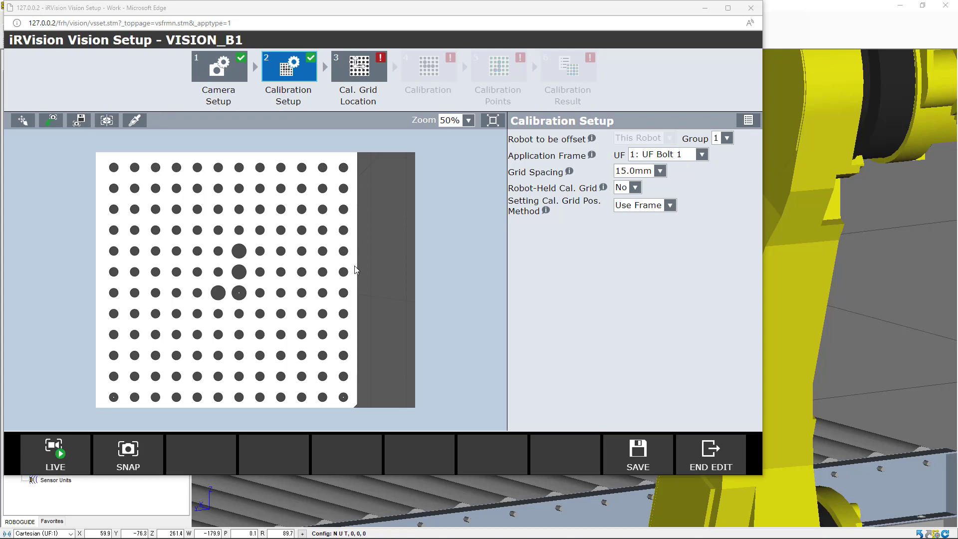
Measure the spacing between adjacent calibration grid dots in the 3D cell with the Measurement tool
key("alt+Tab")
right_click_drag(427, 275, 425, 269)
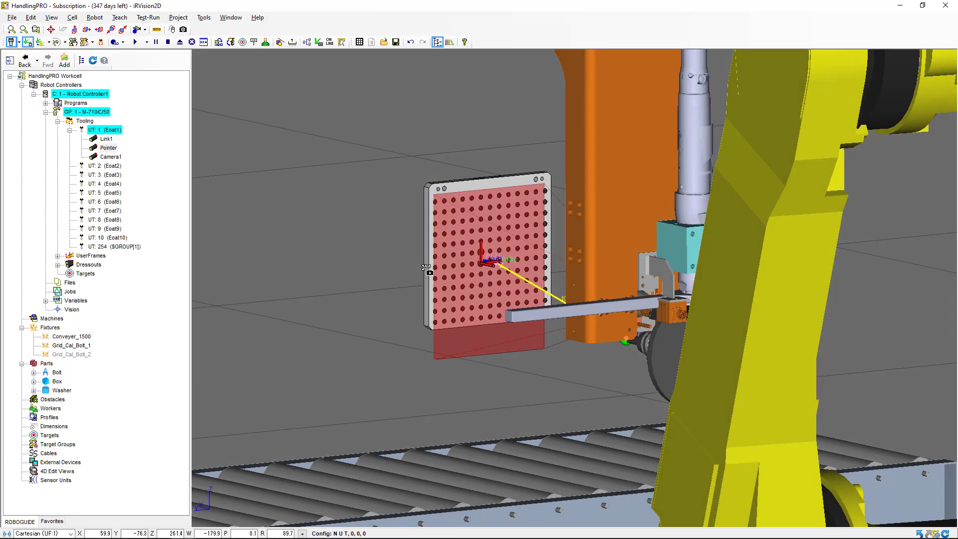
scroll(427, 270, "up", 8)
scroll(432, 277, "up", 2)
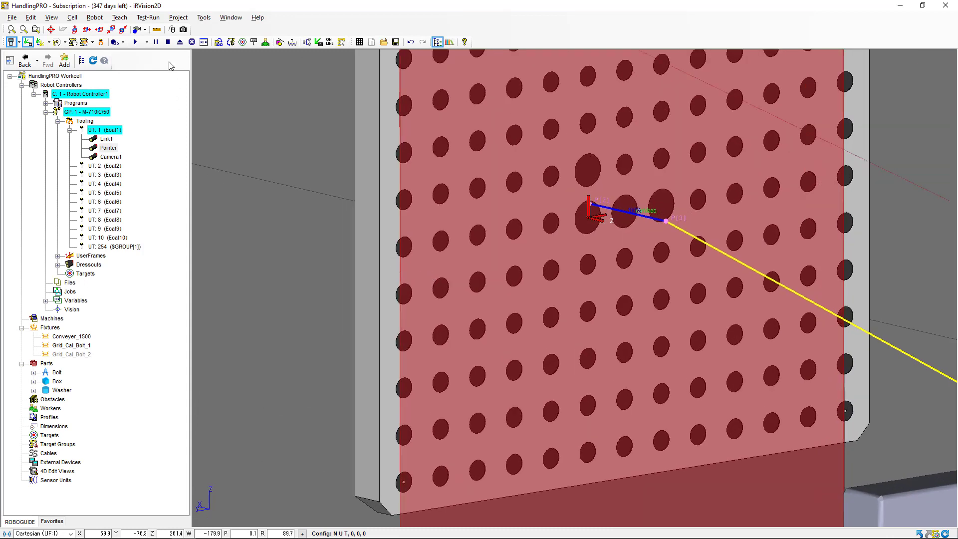
left_click(157, 31)
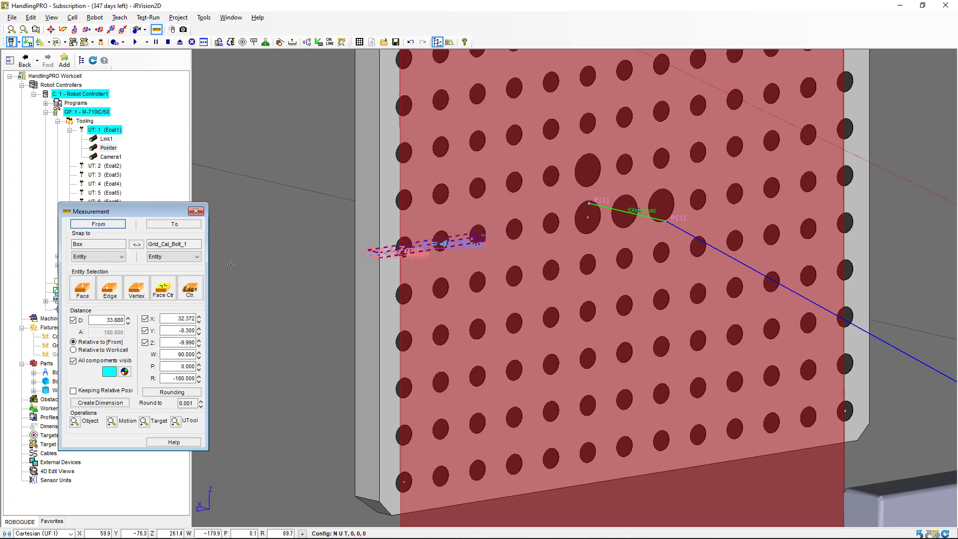
left_click(110, 224)
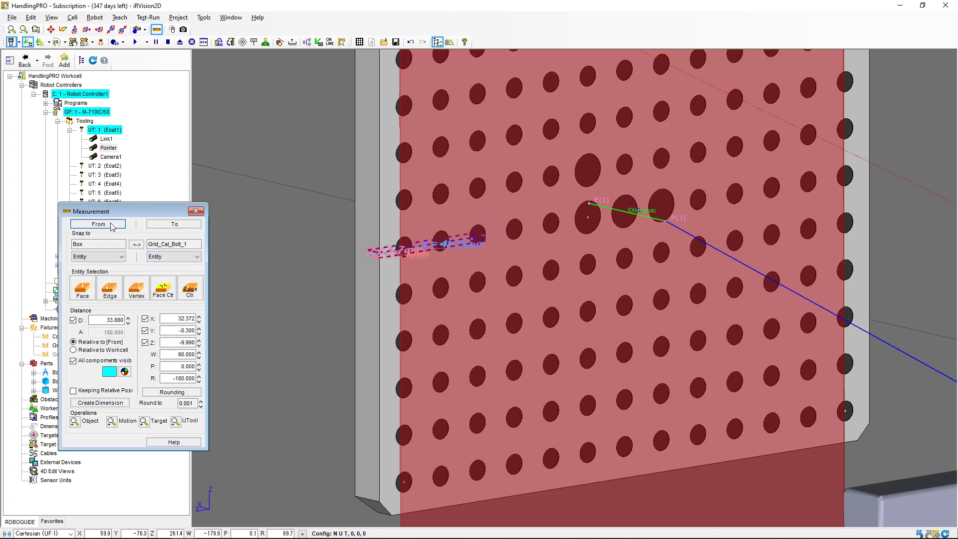
left_click(413, 200)
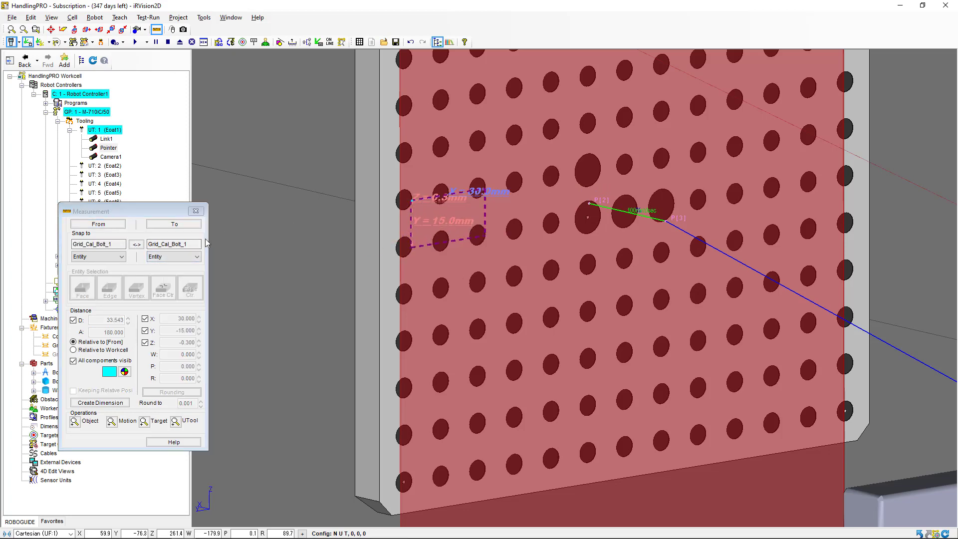
left_click(198, 226)
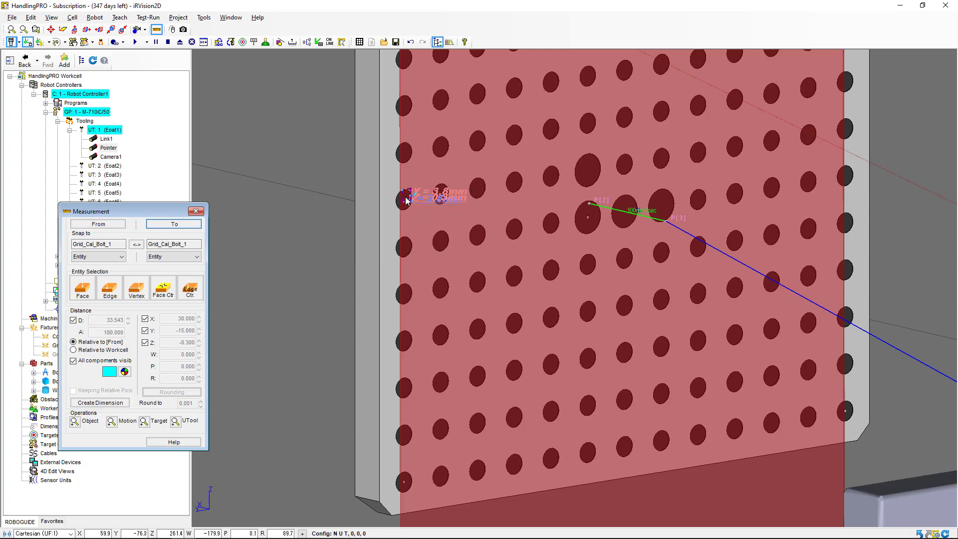
left_click(448, 194)
scroll(448, 195, "up", 2)
scroll(444, 199, "up", 2)
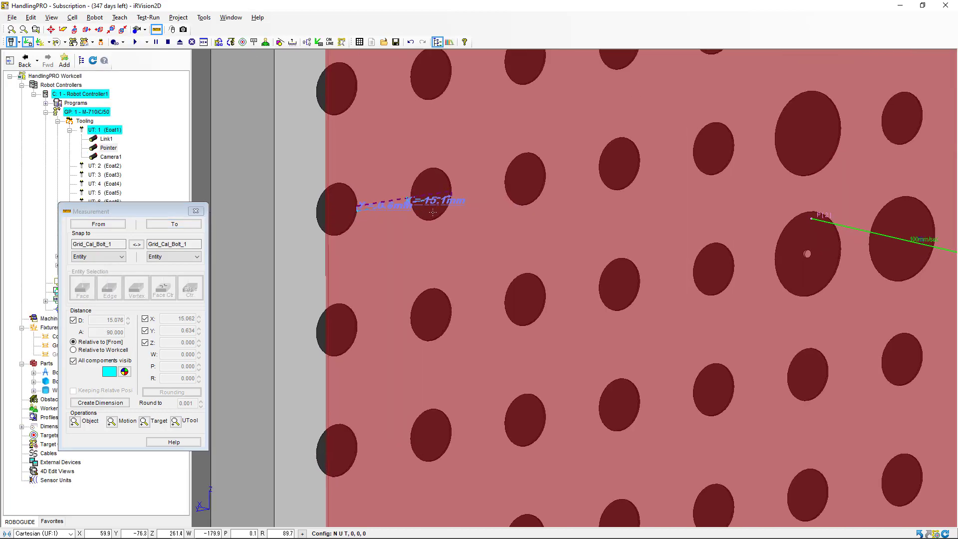
scroll(351, 251, "down", 5)
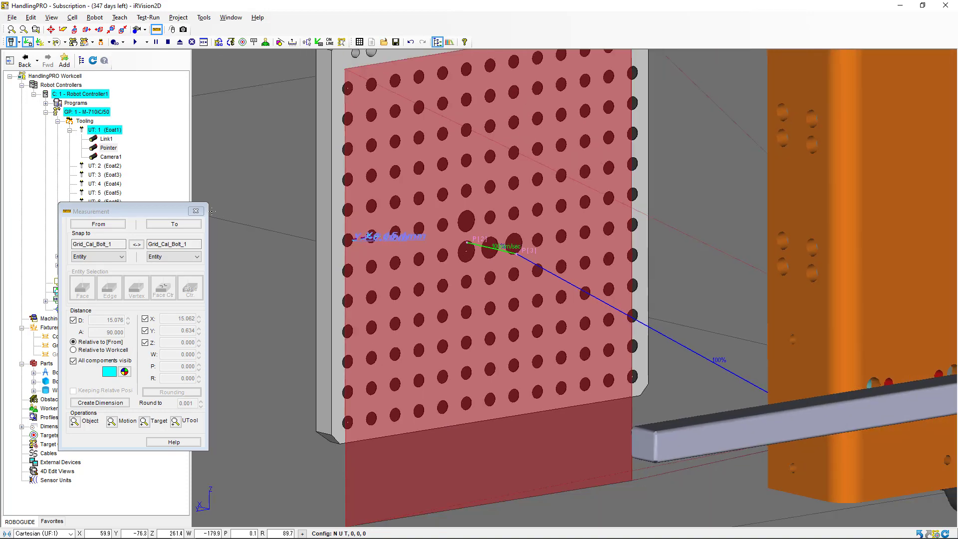
left_click(196, 211)
key("alt+Tab")
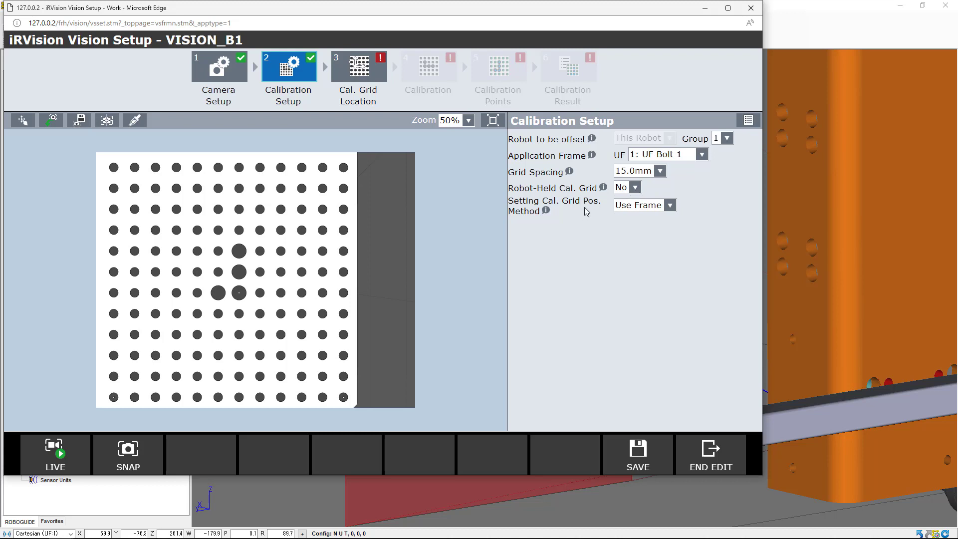
Set the calibration grid frame to UF 1: UF Bolt 1 and set the grid position
left_click(670, 206)
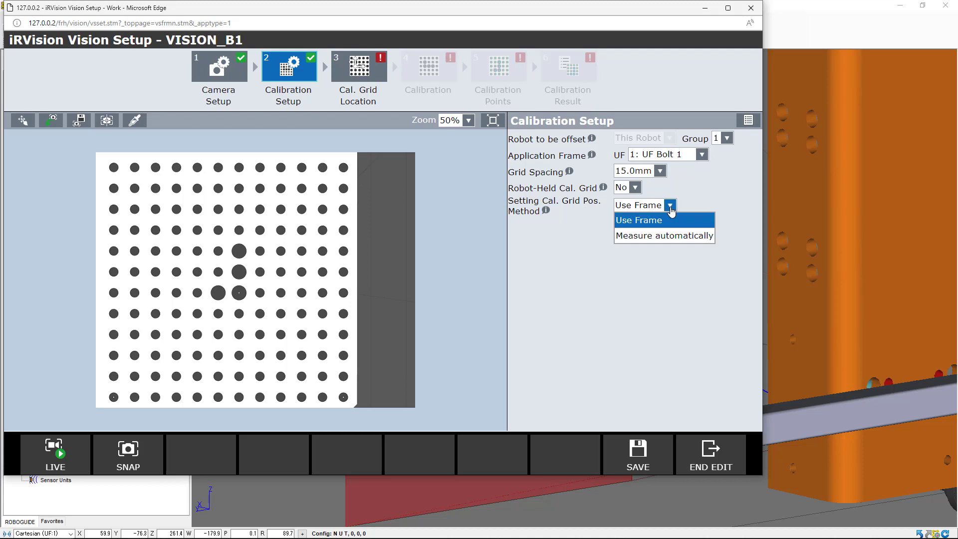
left_click(670, 208)
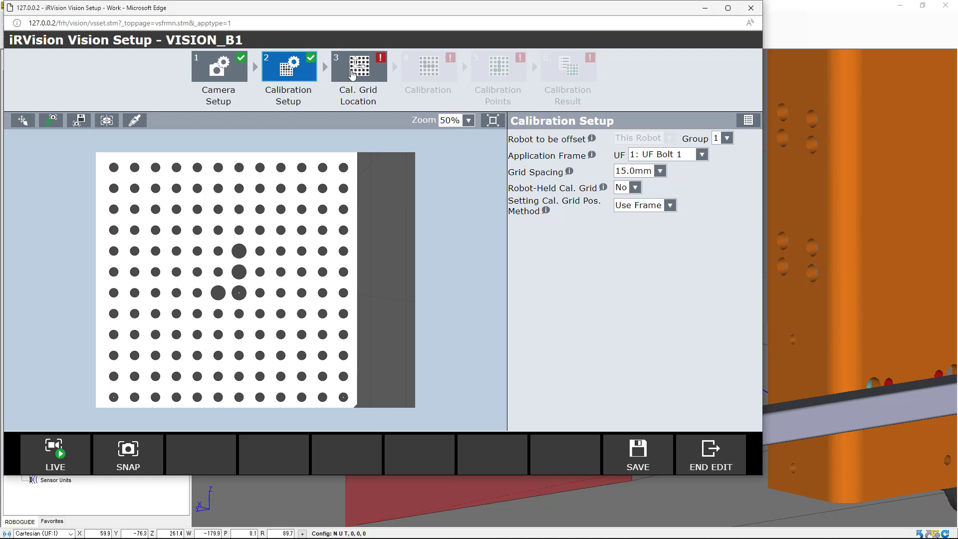
left_click(353, 75)
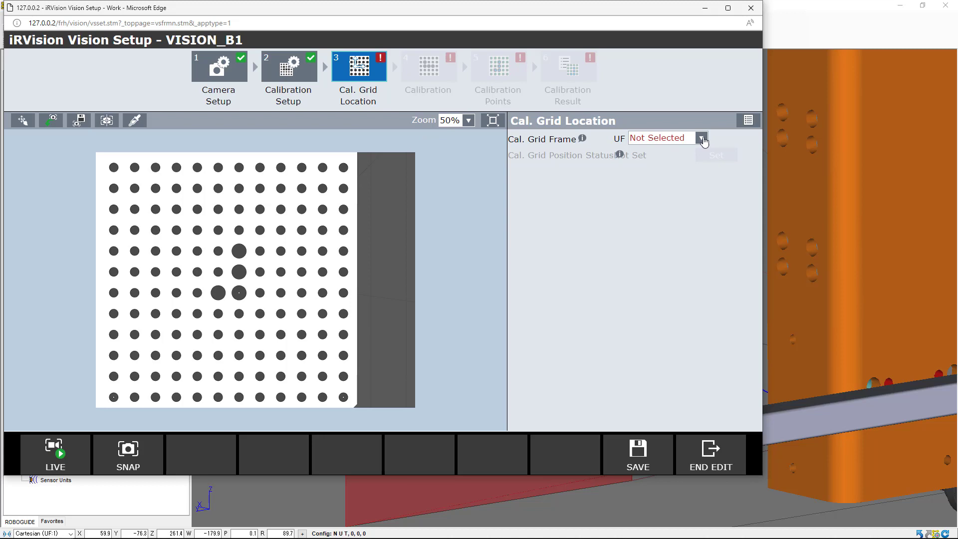
left_click(701, 140)
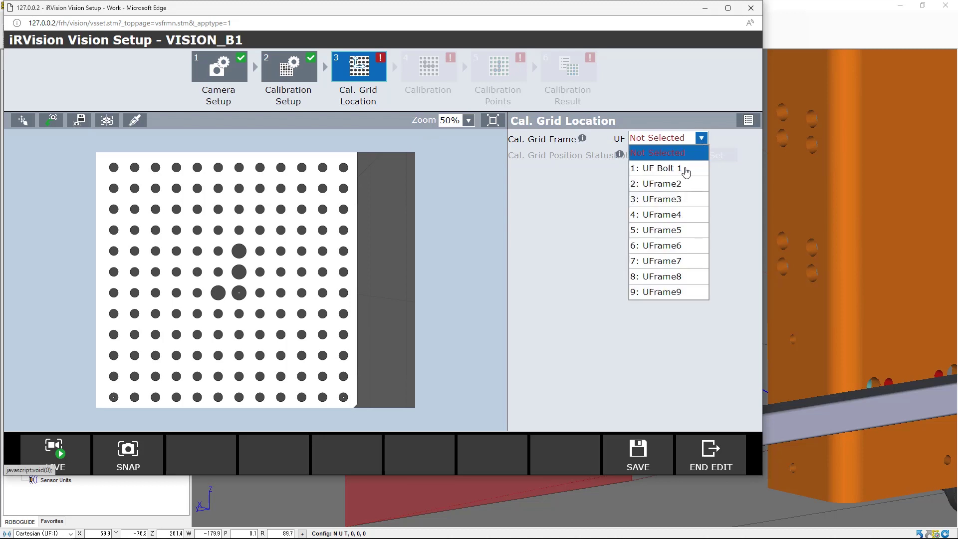
left_click(684, 169)
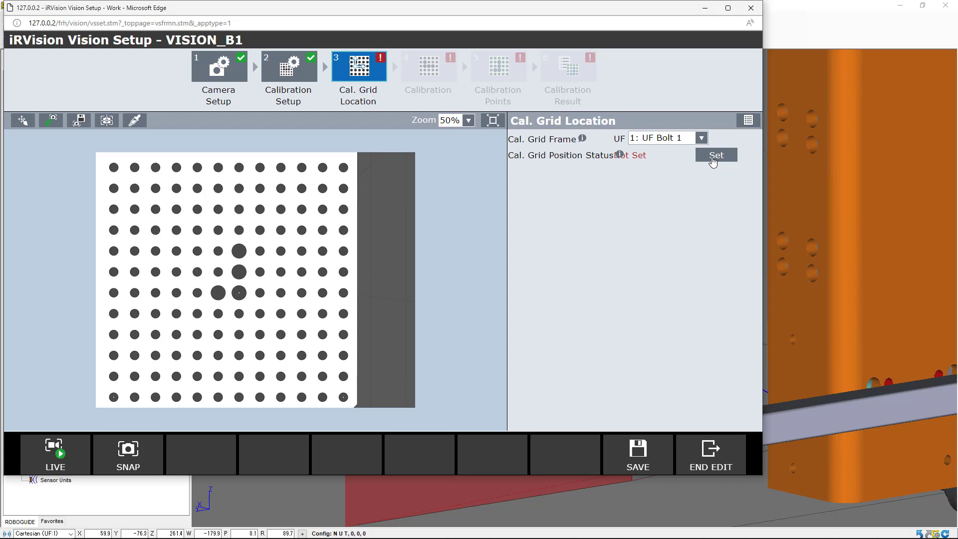
left_click(715, 155)
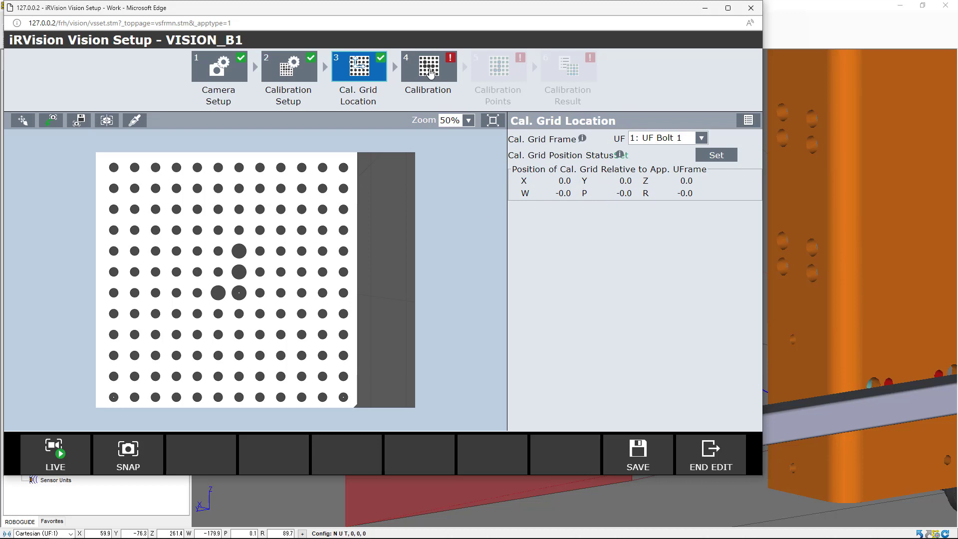
Open the calibration step and set the projection to Perspective
left_click(431, 73)
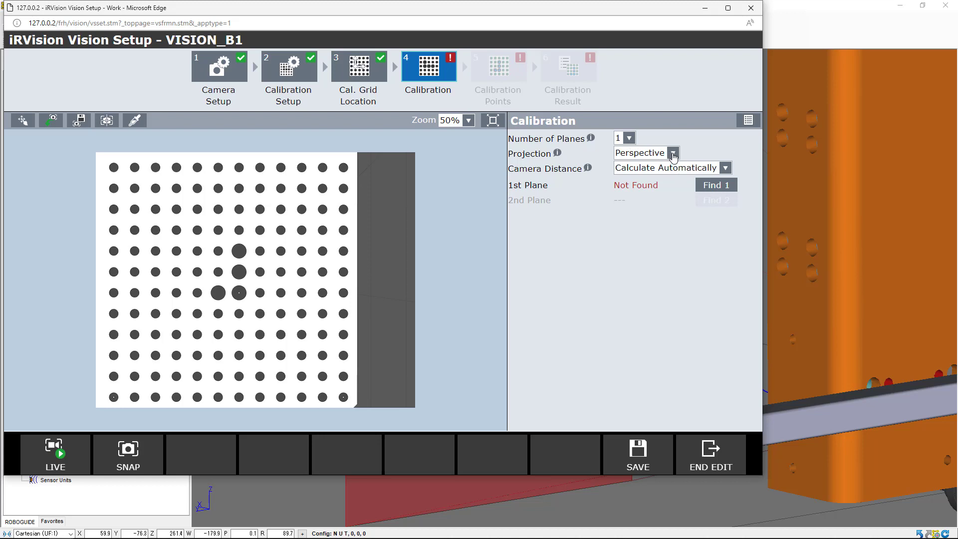
left_click(673, 154)
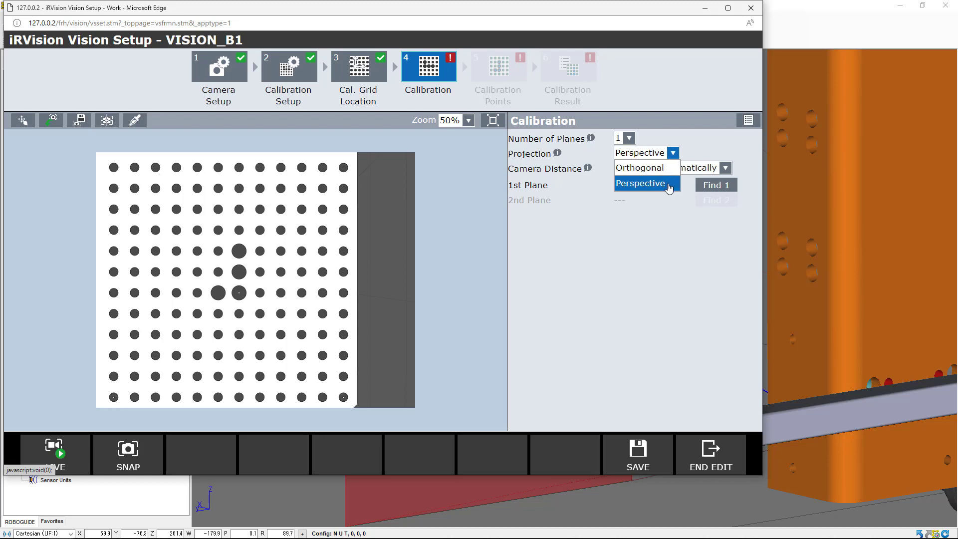
left_click(669, 185)
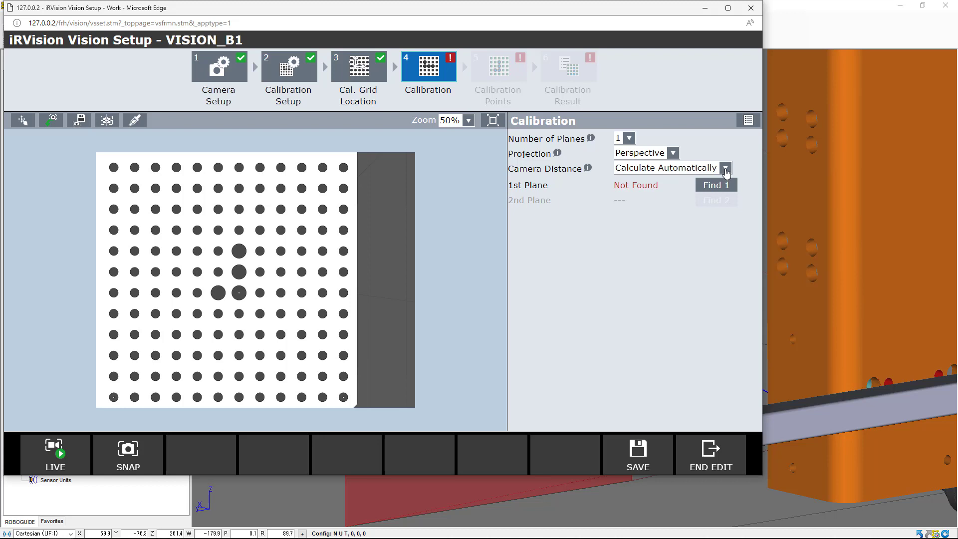
Set the camera distance to Override Focal Distance with a focal distance of 12.00 mm
left_click(726, 170)
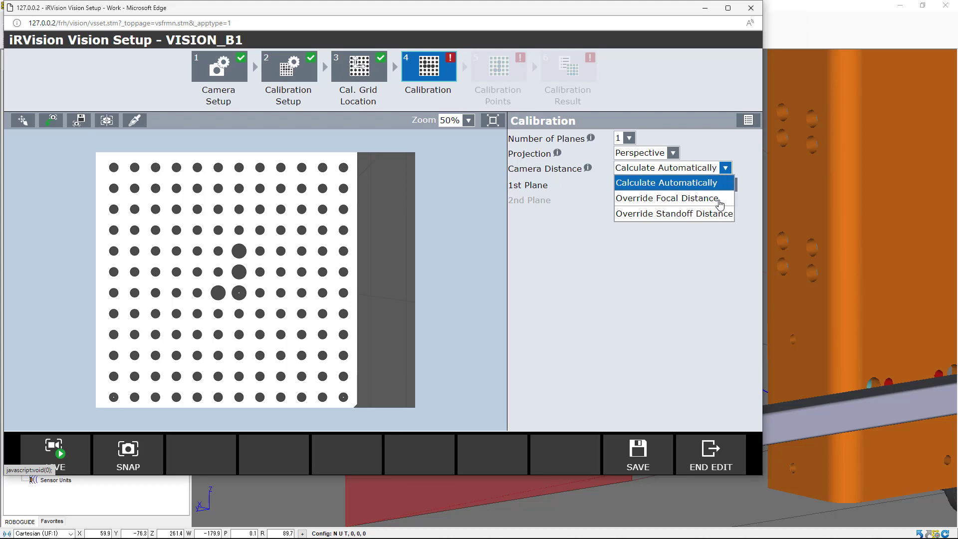
left_click(719, 200)
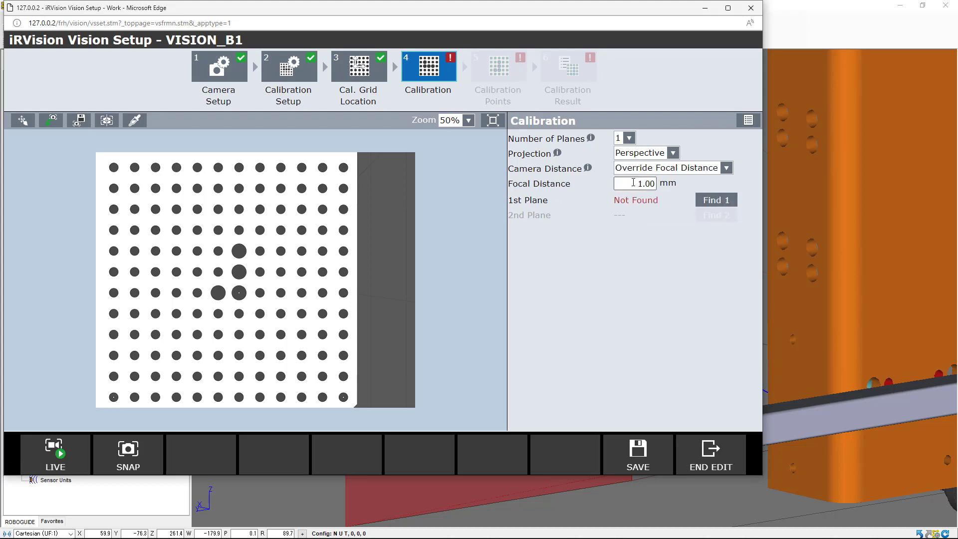
left_click(635, 185)
type("2")
key("BackSpace")
type("12")
Find the calibration grid for the first plane, fitting the search window around the grid pattern
left_click(710, 205)
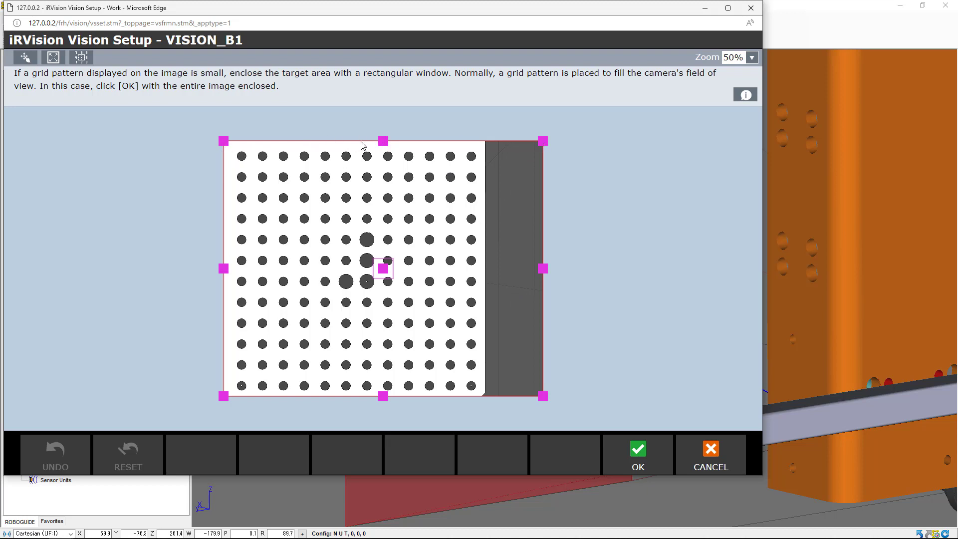
left_click_drag(543, 270, 483, 269)
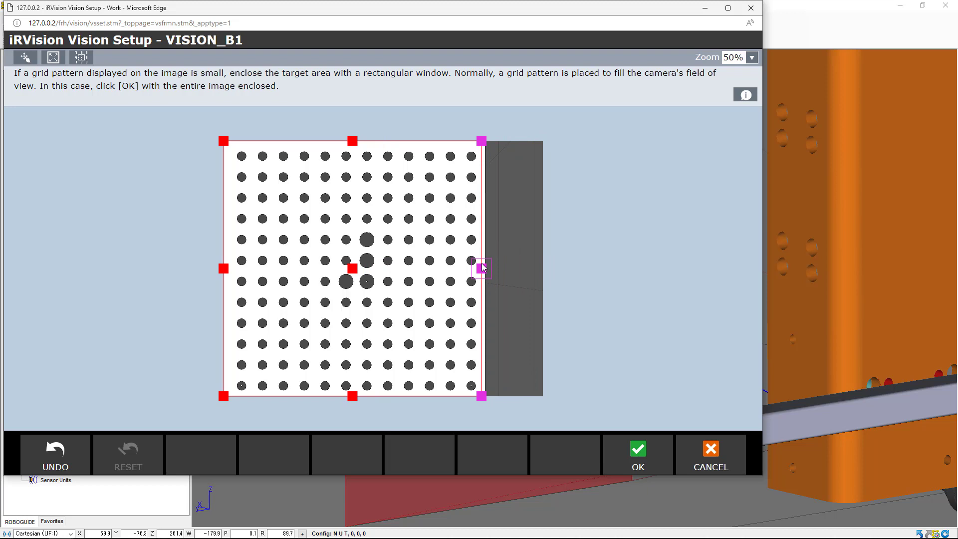
left_click_drag(484, 269, 483, 268)
key("alt+Tab")
left_click_drag(225, 270, 233, 271)
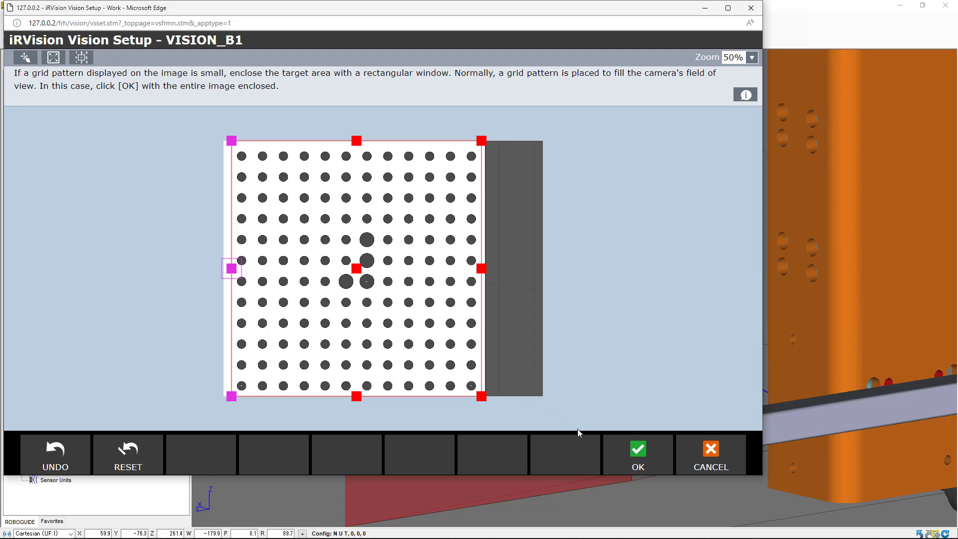
left_click(638, 454)
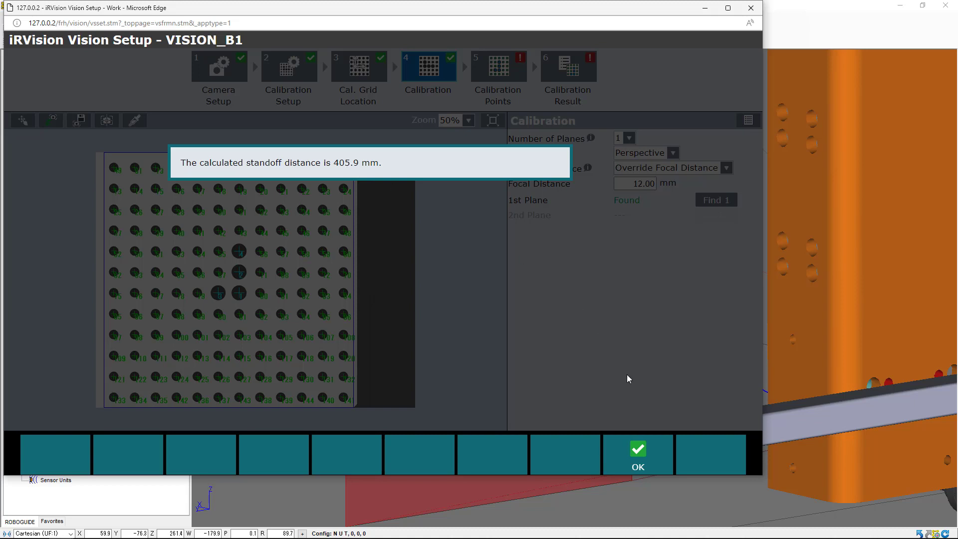
left_click(637, 454)
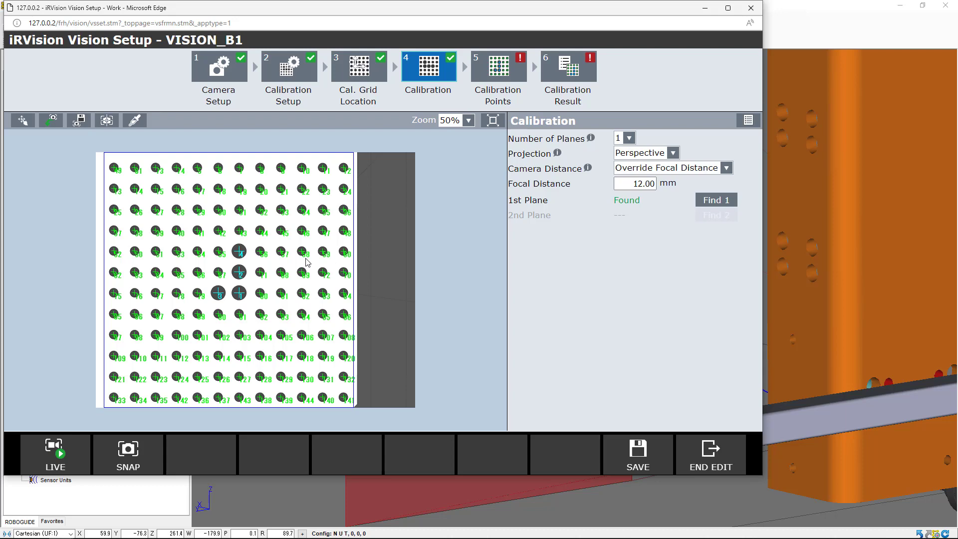
Examine the distance between the calibration grid and camera in the 3D cell with the Measurement tool
key("alt+Tab")
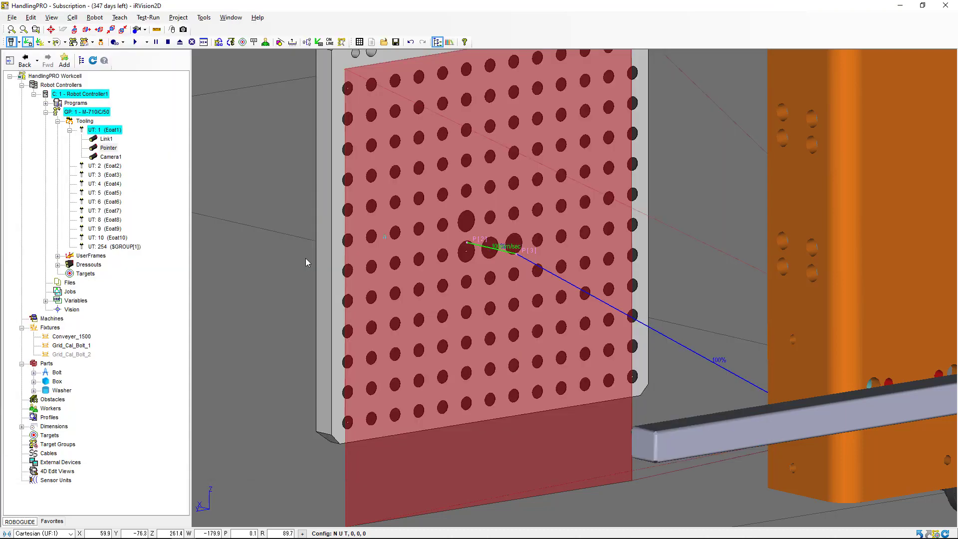
right_click_drag(313, 262, 407, 258)
scroll(379, 259, "down", 5)
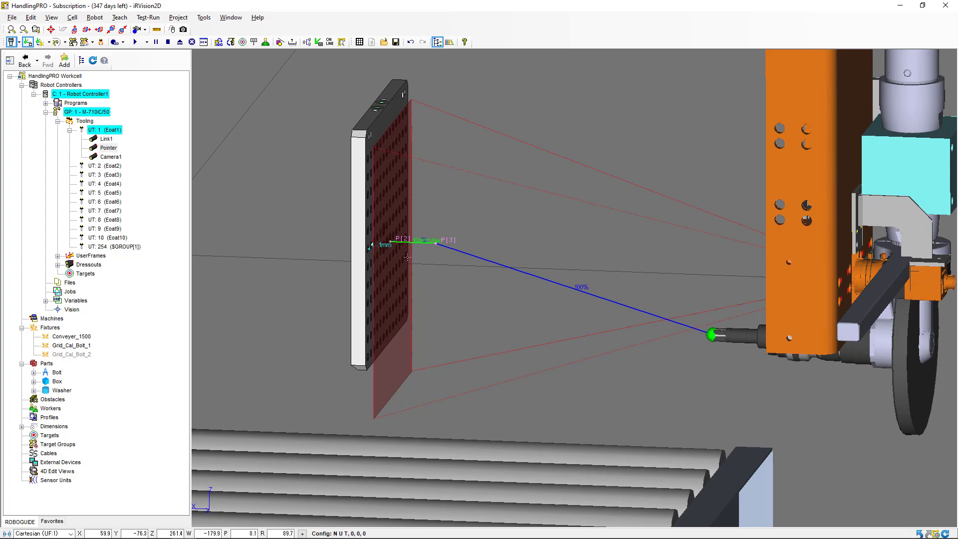
right_click_drag(395, 259, 393, 253)
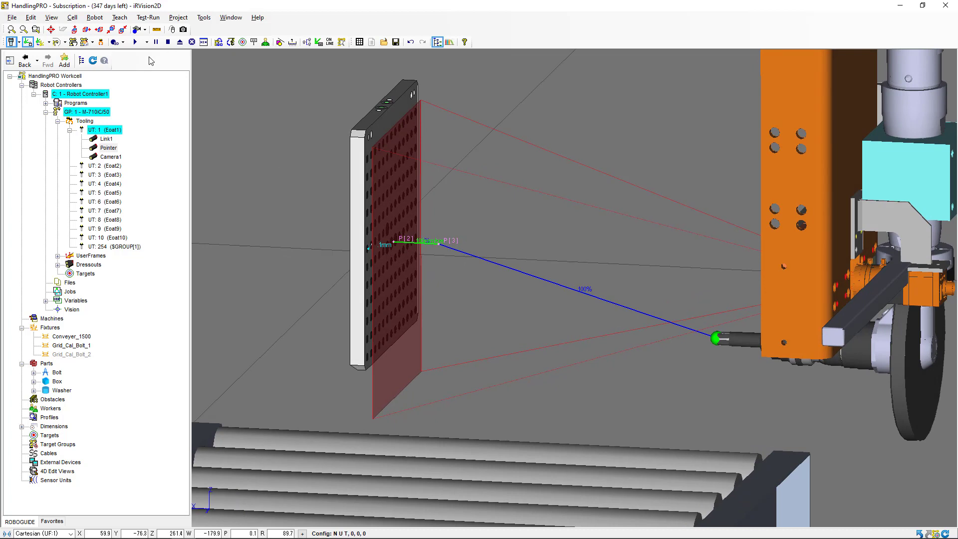
left_click(156, 30)
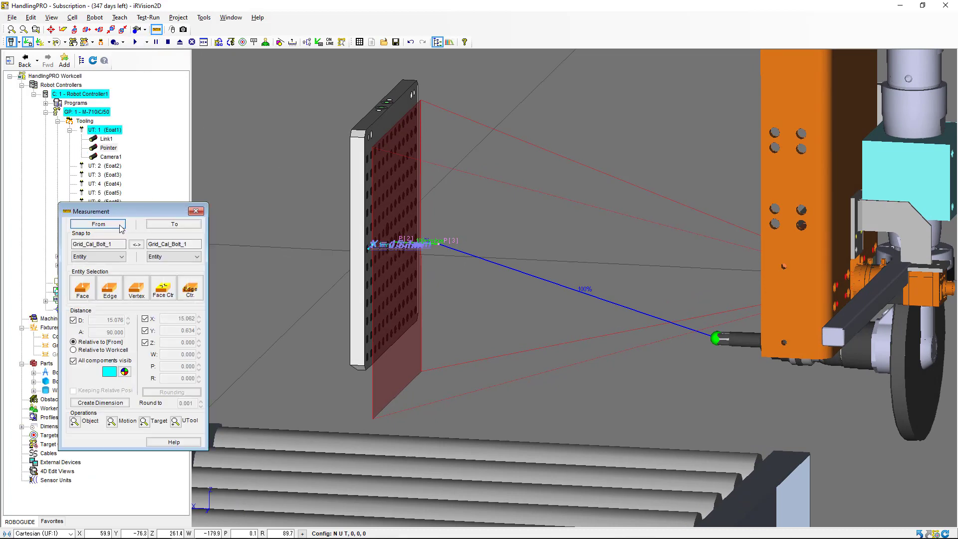
left_click(364, 234)
left_click(193, 226)
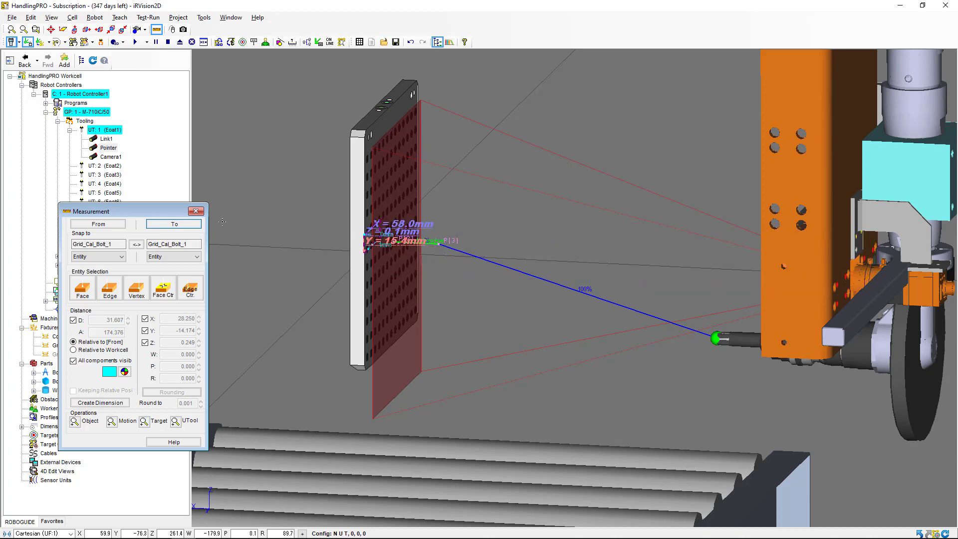
left_click(201, 213)
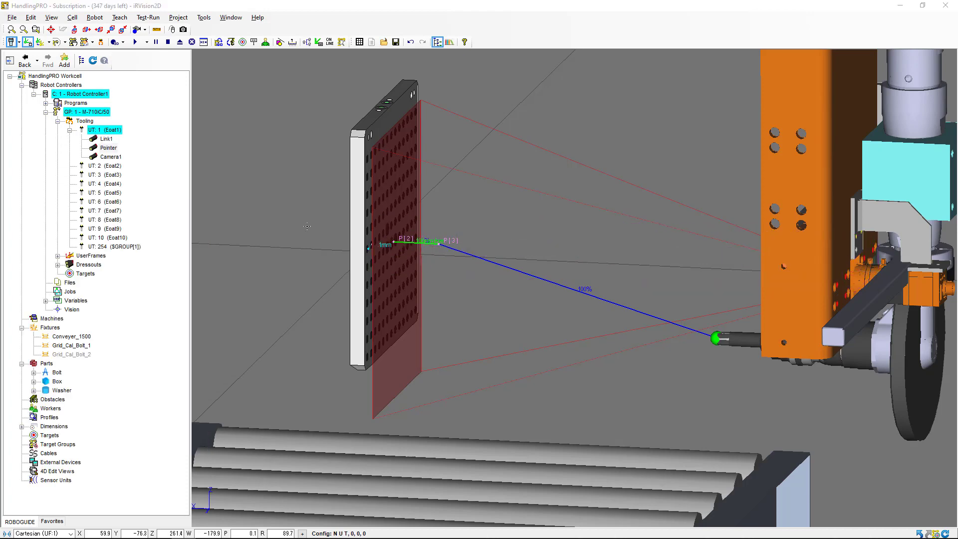
key("alt+Tab")
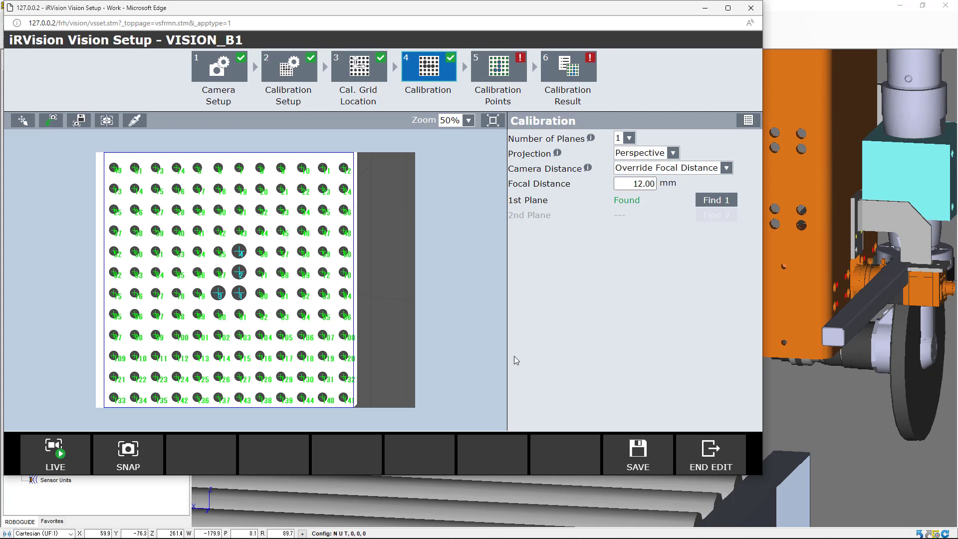
Open the Calibration Points step and inspect the first calibration point's values and error
left_click(620, 450)
left_click(500, 69)
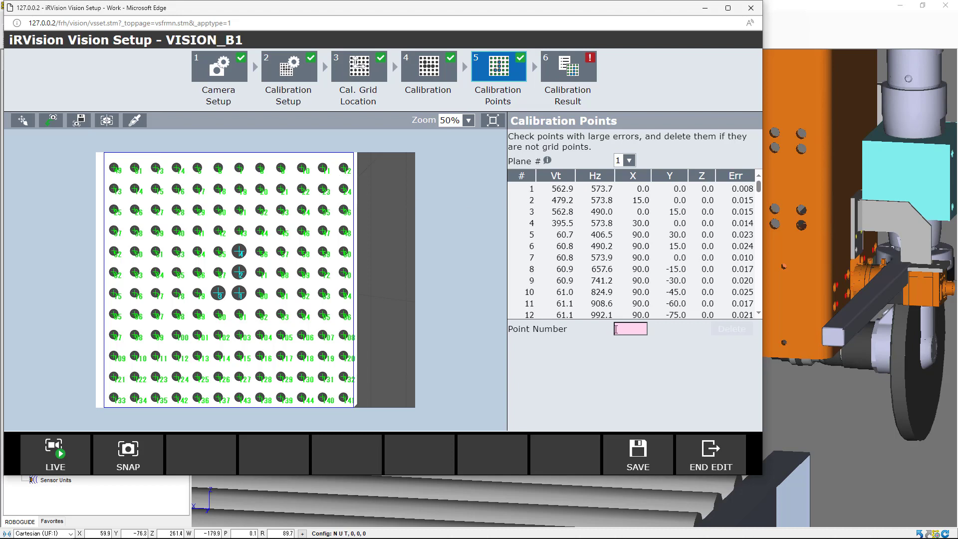
left_click(620, 329)
left_click(534, 189)
double_click(642, 329)
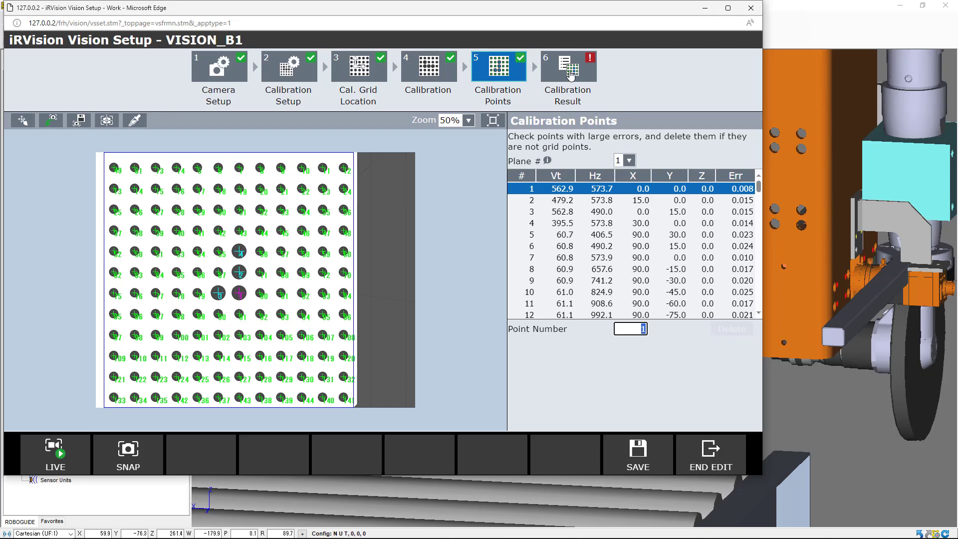
Open the Calibration Result step, then save the camera data and end editing
left_click(570, 74)
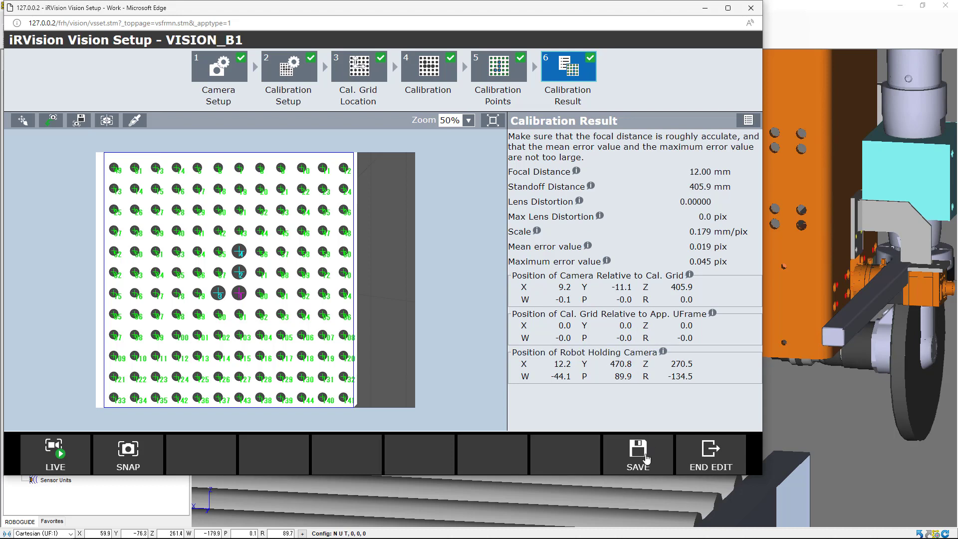
left_click(646, 458)
left_click(706, 458)
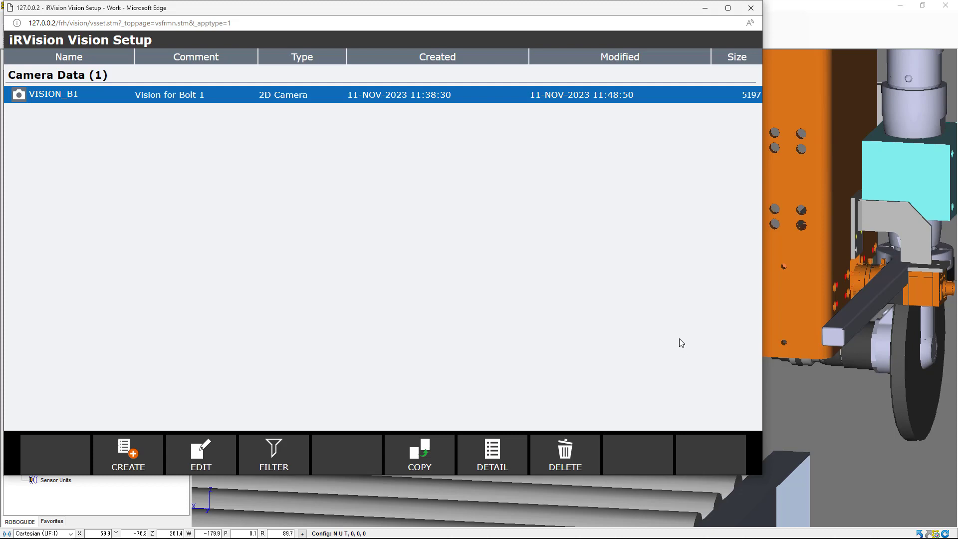
Create a new 2-D Single-View Vision Process named VP_Bolt_1
left_click(132, 459)
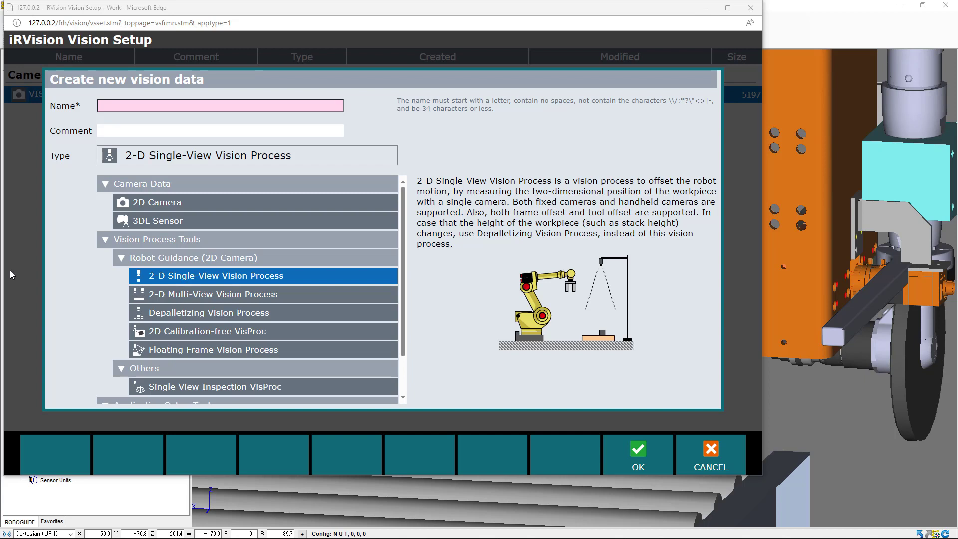
left_click(280, 106)
type("VP")
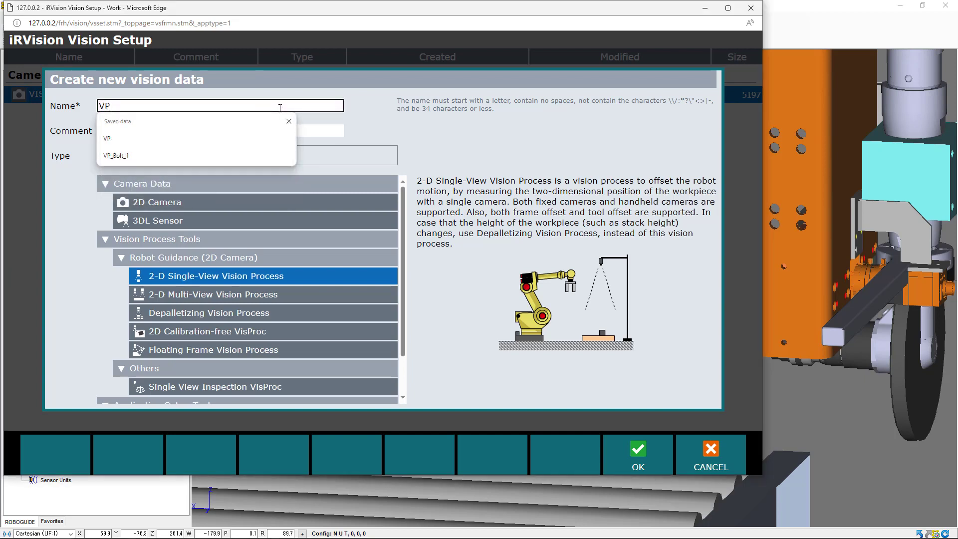
type("_Bolt_1")
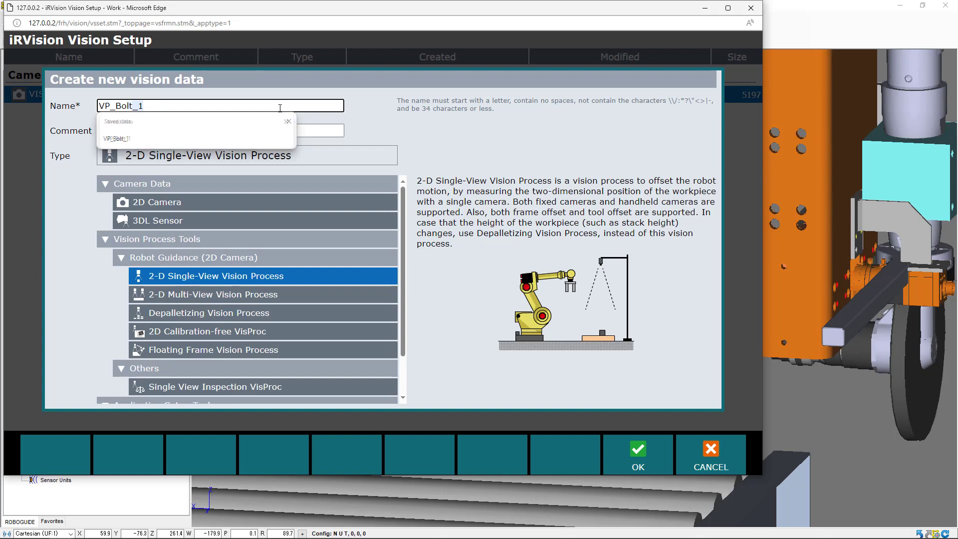
left_click(244, 137)
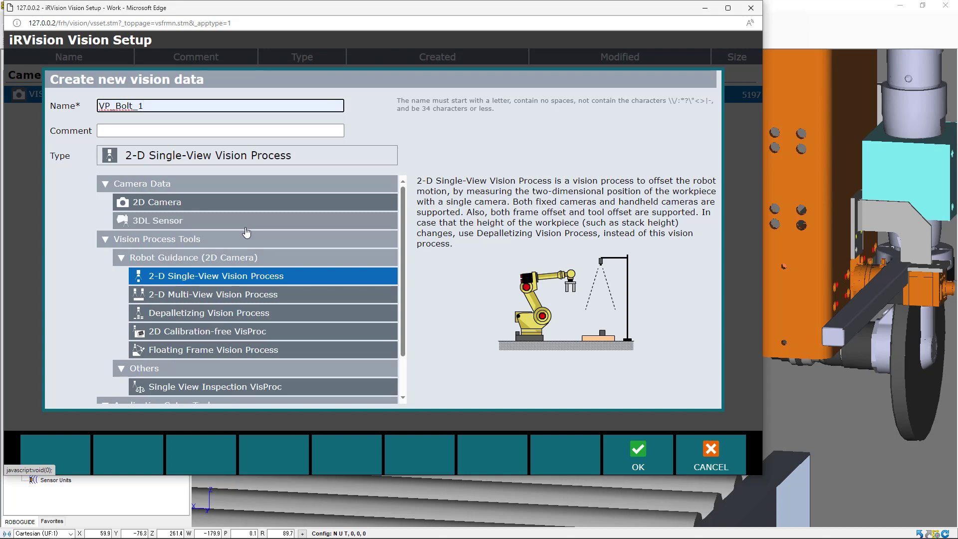
left_click(212, 281)
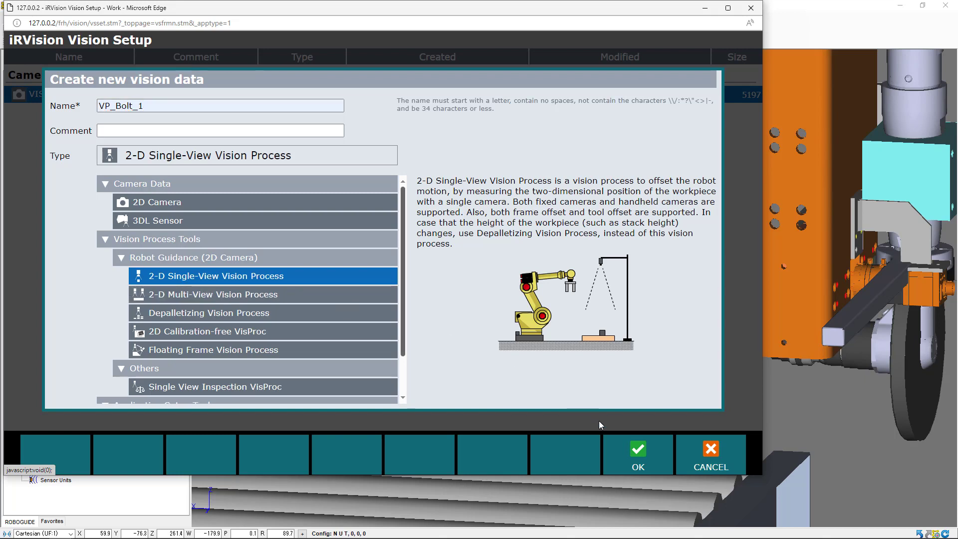
left_click(638, 458)
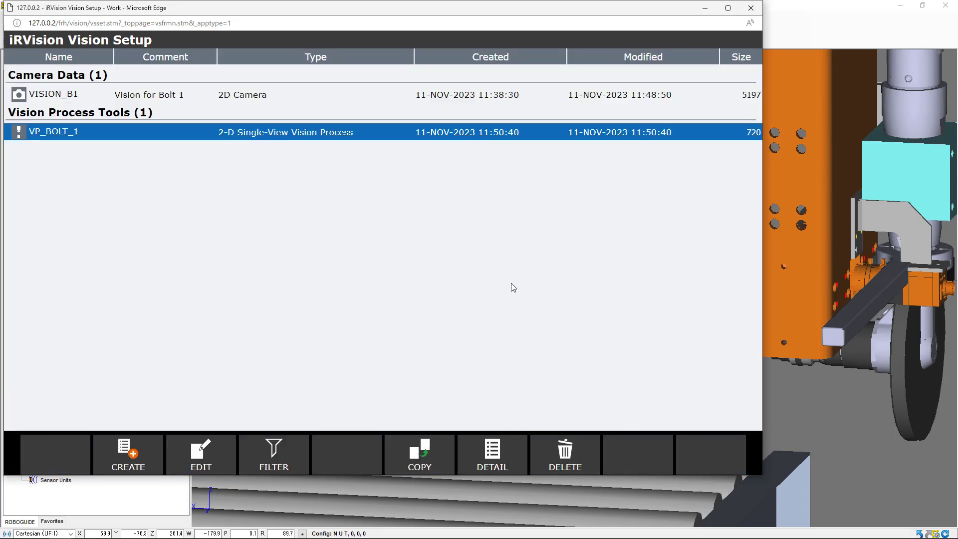
Open VP_BOLT_1 for editing and set its camera to VISION_B1
left_click(205, 456)
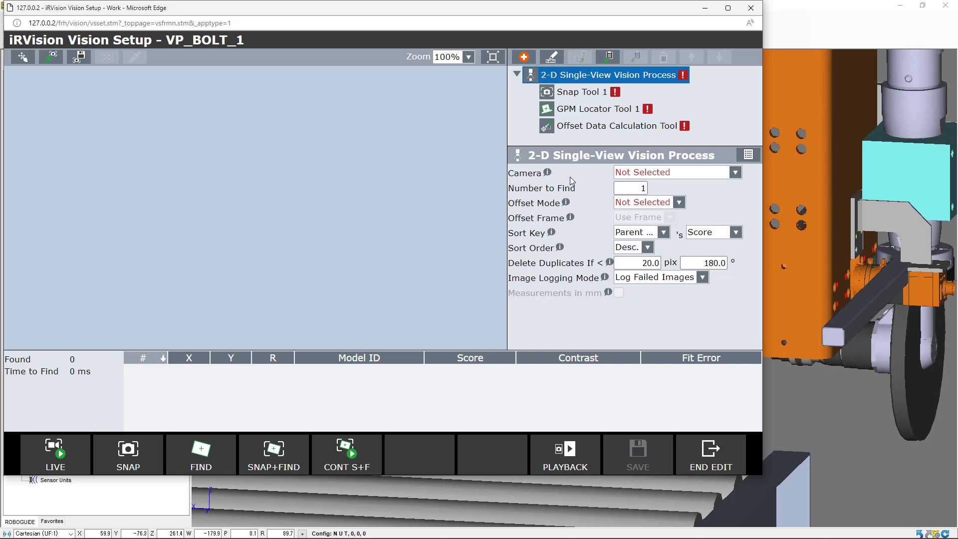
left_click(735, 173)
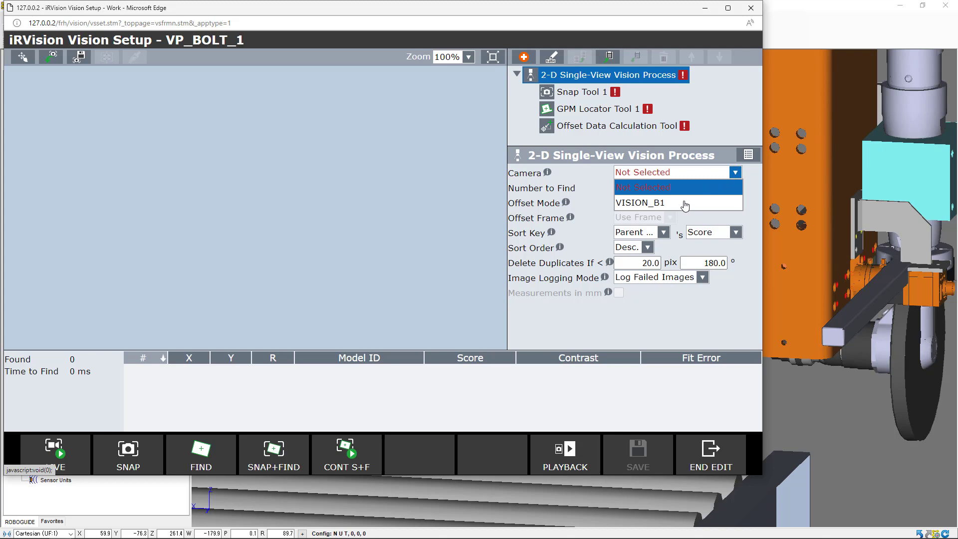
left_click(685, 204)
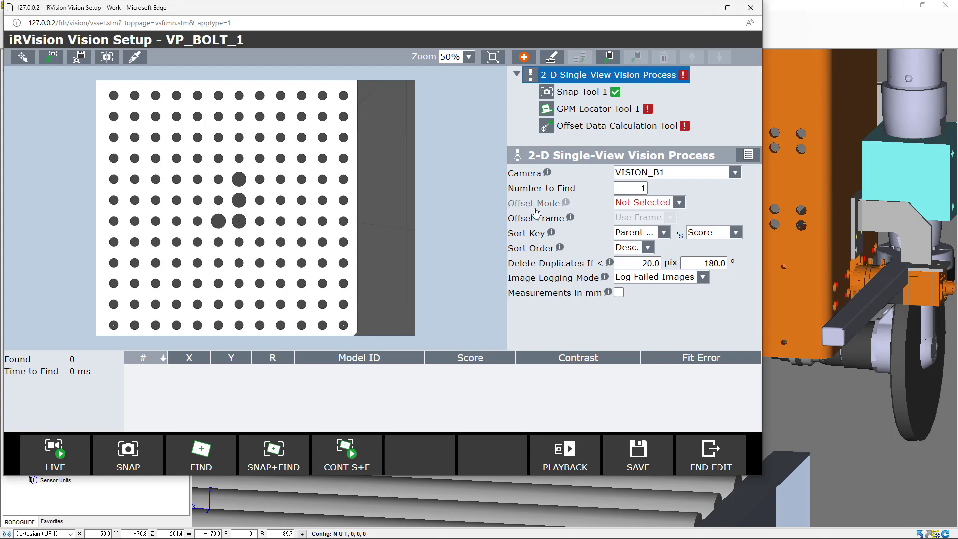
Set the offset mode to Fixed Frame Offset using user frame 1: UF Bolt 1
left_click(679, 204)
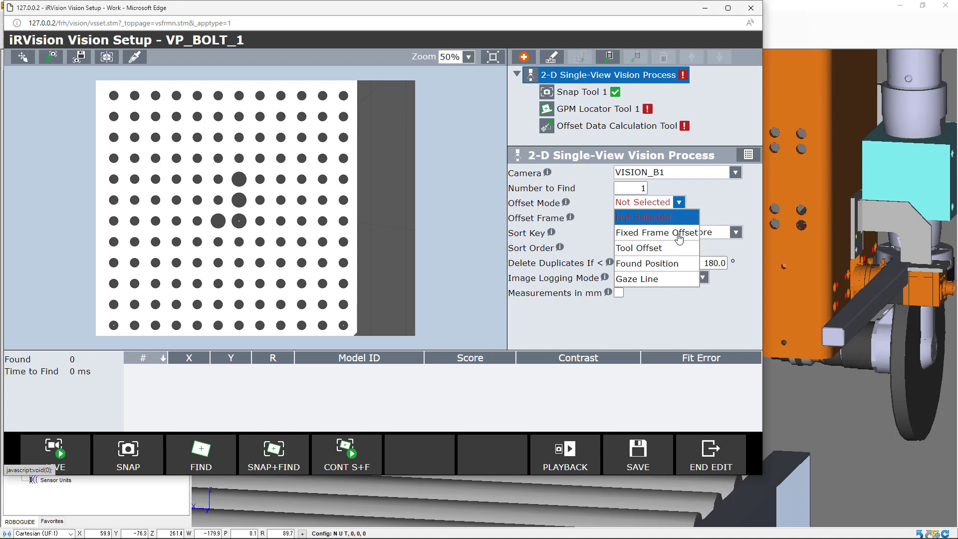
left_click(679, 234)
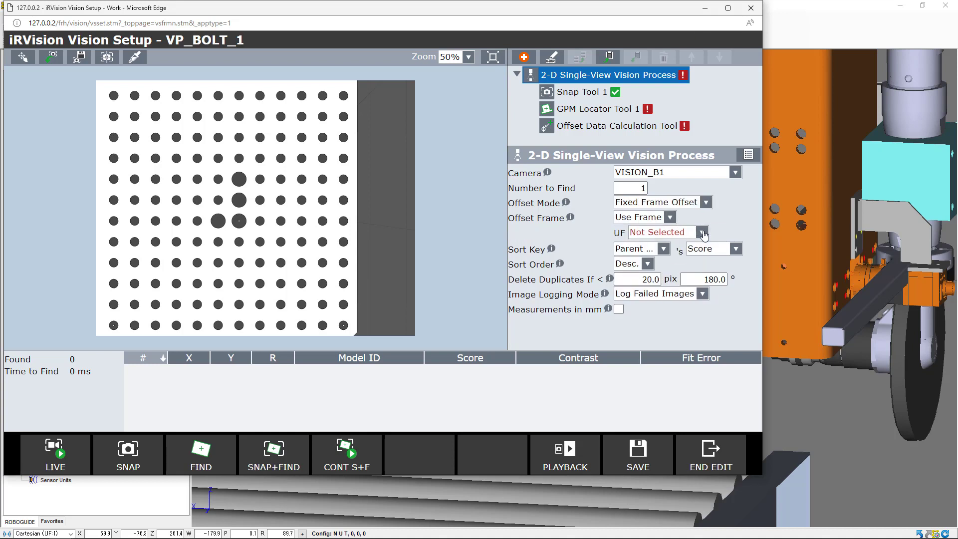
left_click(699, 233)
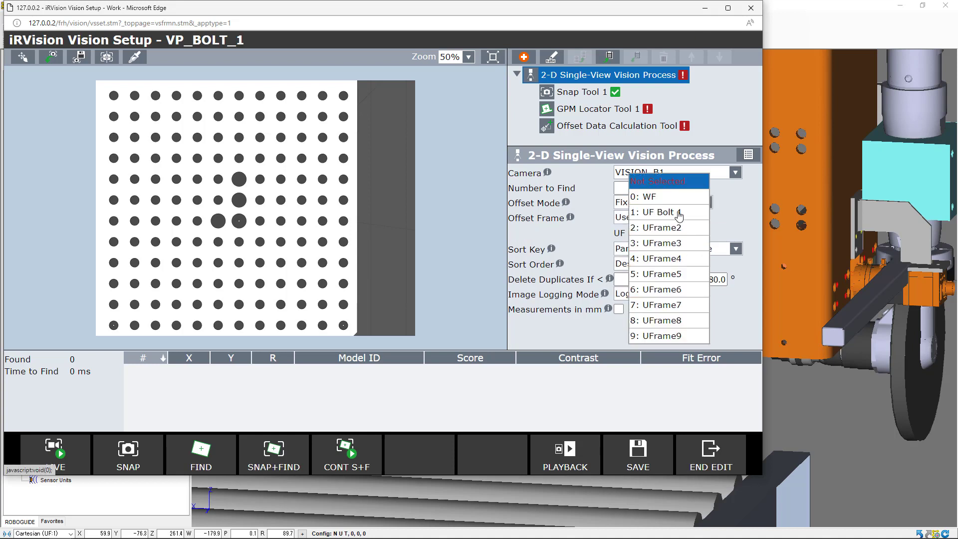
left_click(678, 213)
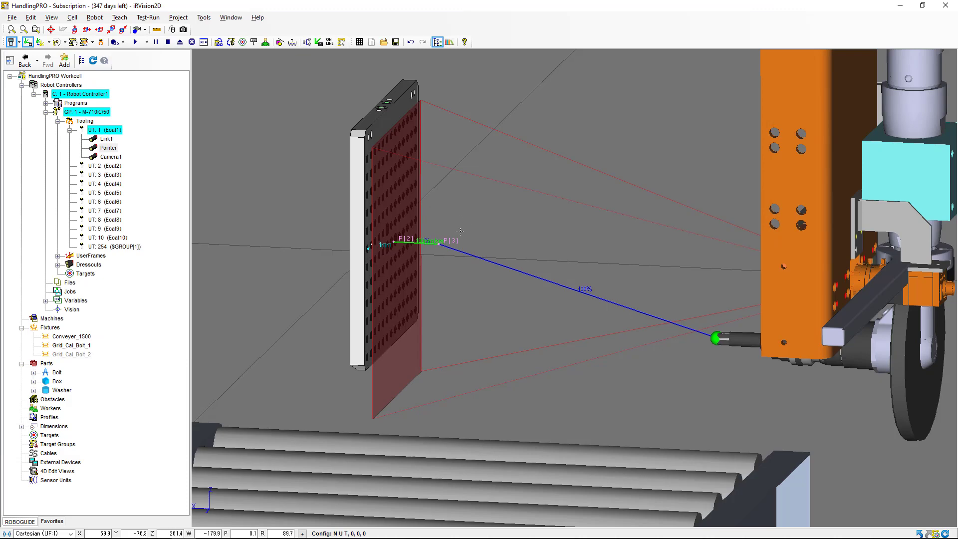
Open the conveyor's properties and make Bolt[1] visible at teach time
scroll(454, 233, "up", 4)
scroll(433, 233, "down", 5)
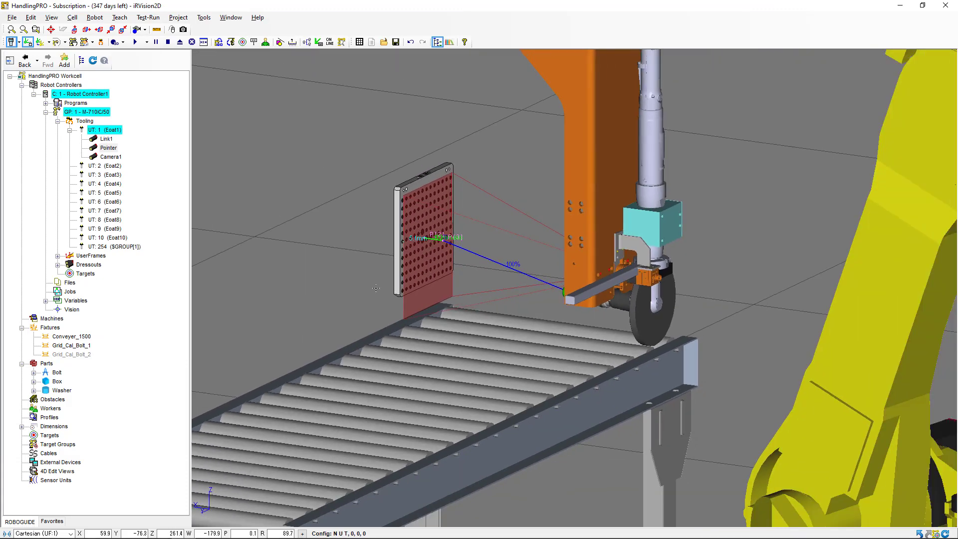
middle_click_drag(366, 292, 431, 268)
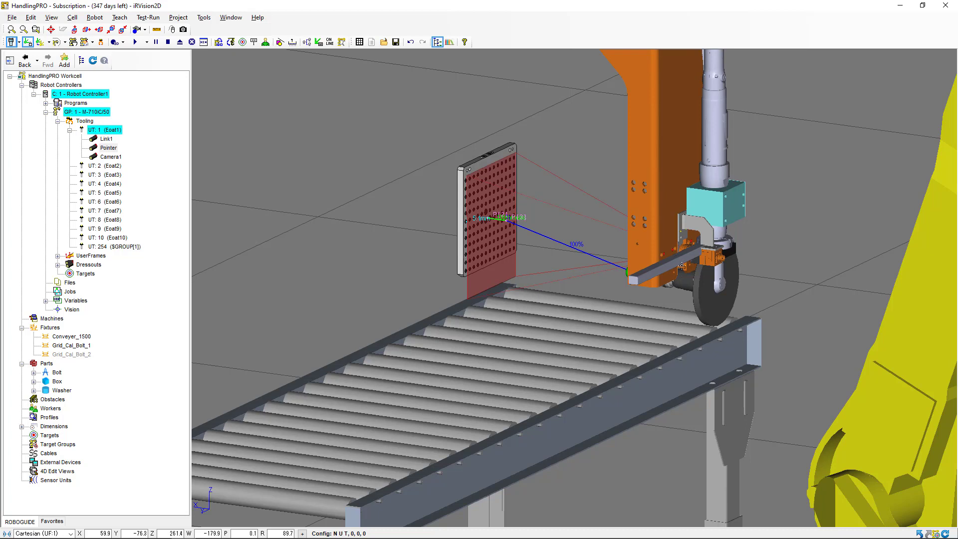
right_click(89, 339)
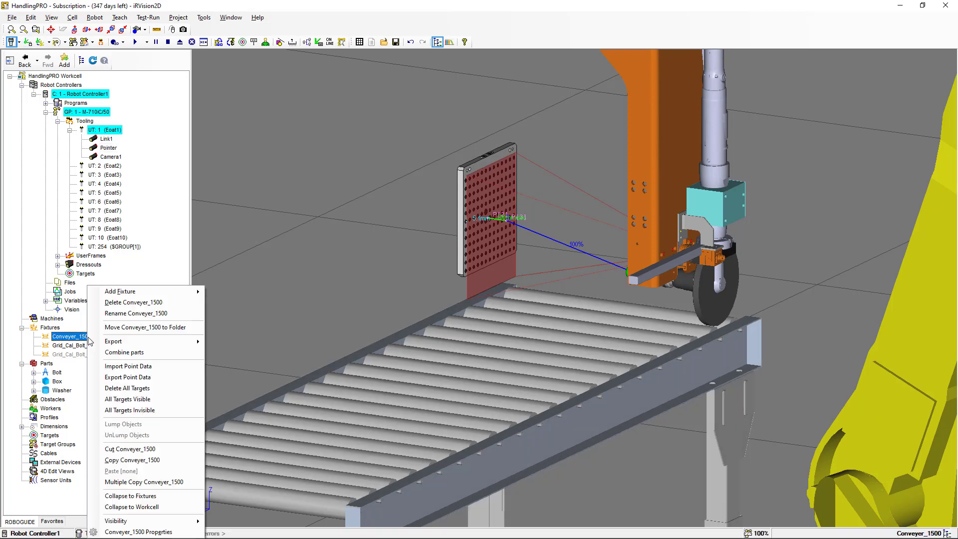
left_click(134, 533)
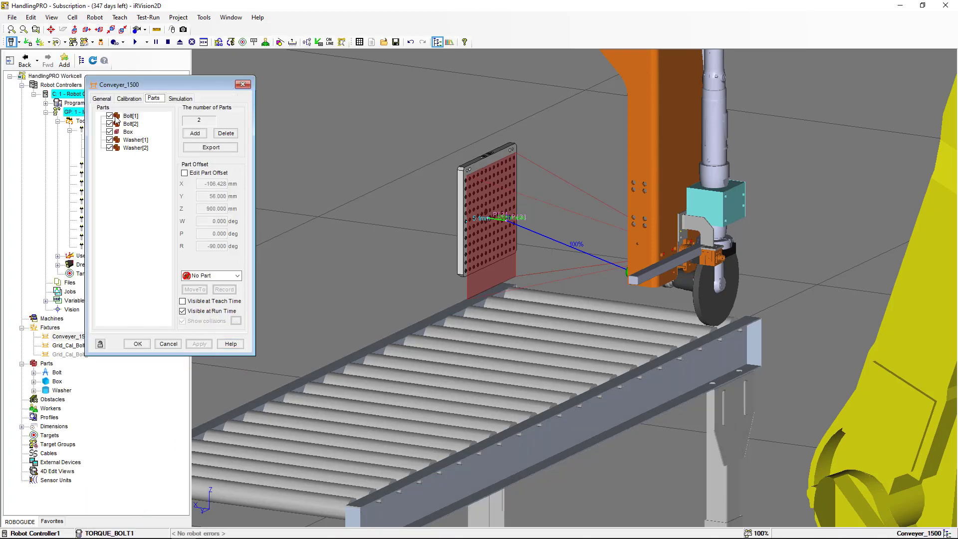
left_click(183, 302)
left_click(202, 347)
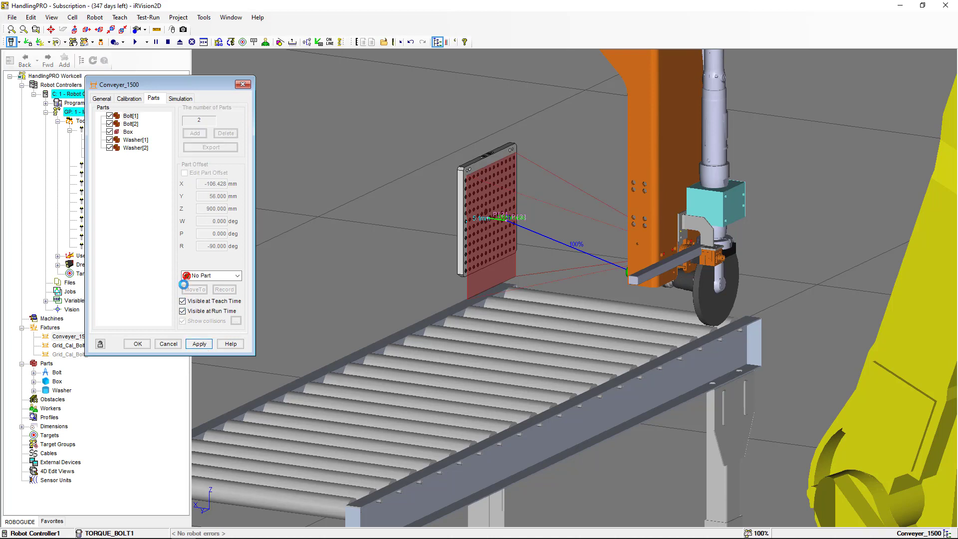
Make the conveyor's Bolt[2] and Box parts visible at teach time as well
left_click(120, 124)
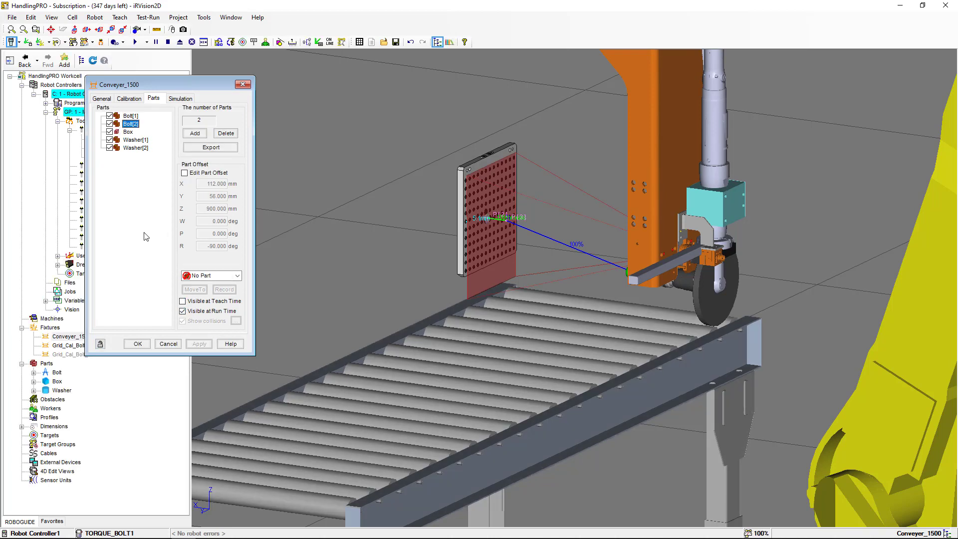
left_click(182, 301)
left_click(199, 342)
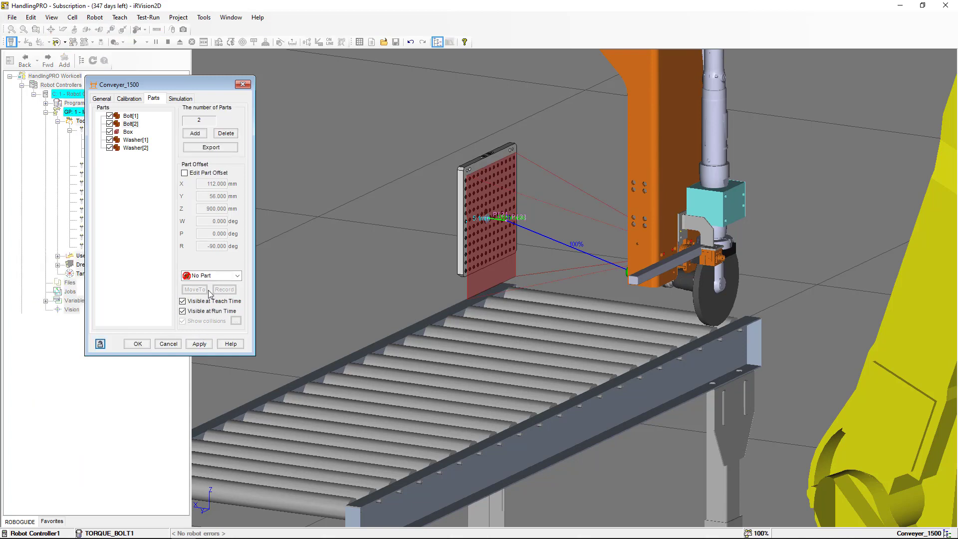
left_click(120, 132)
left_click(183, 301)
left_click(198, 343)
Make both conveyor washers visible at teach time and close the conveyor properties
left_click(119, 143)
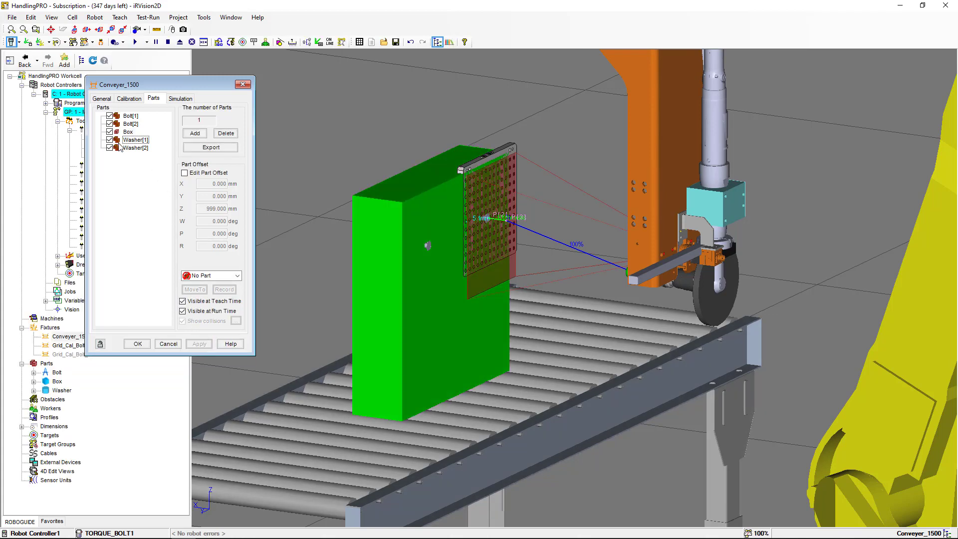
left_click(182, 301)
left_click(199, 344)
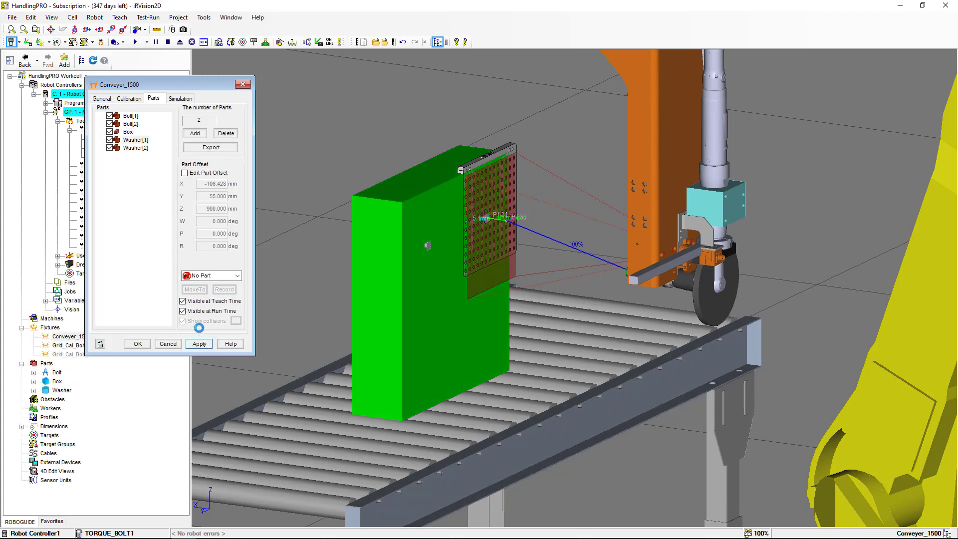
left_click(120, 148)
left_click(183, 301)
left_click(199, 344)
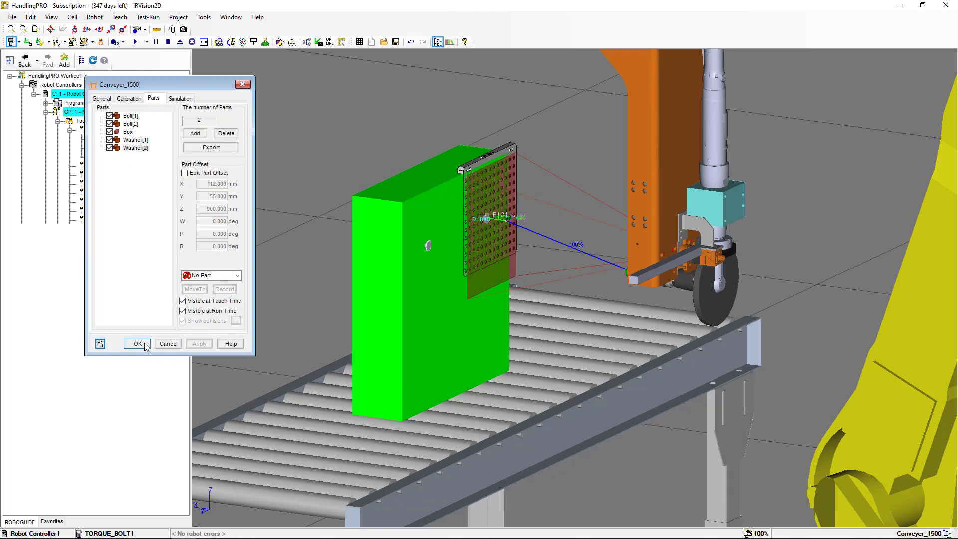
left_click(145, 344)
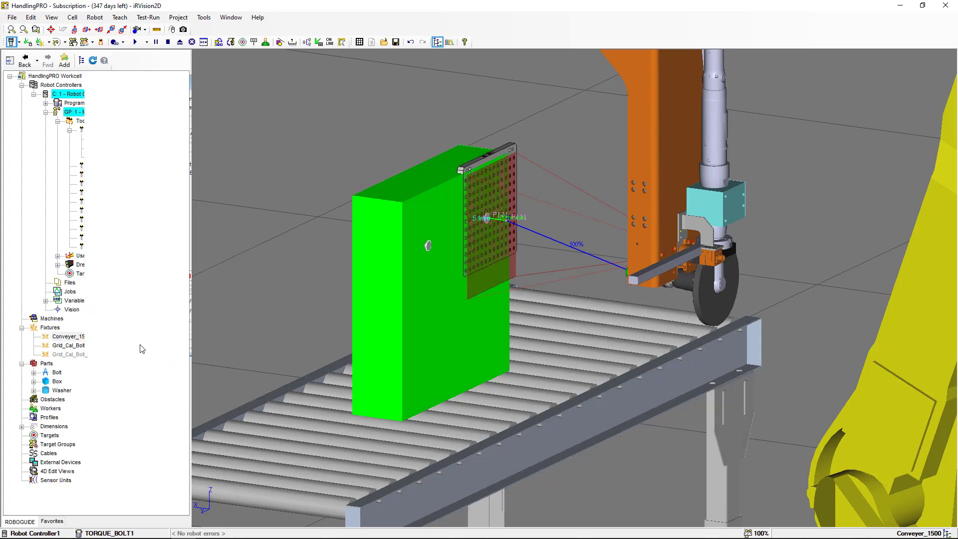
Hide the Grid_Cal_Bolt_1 calibration grid fixture through its properties
right_click(72, 345)
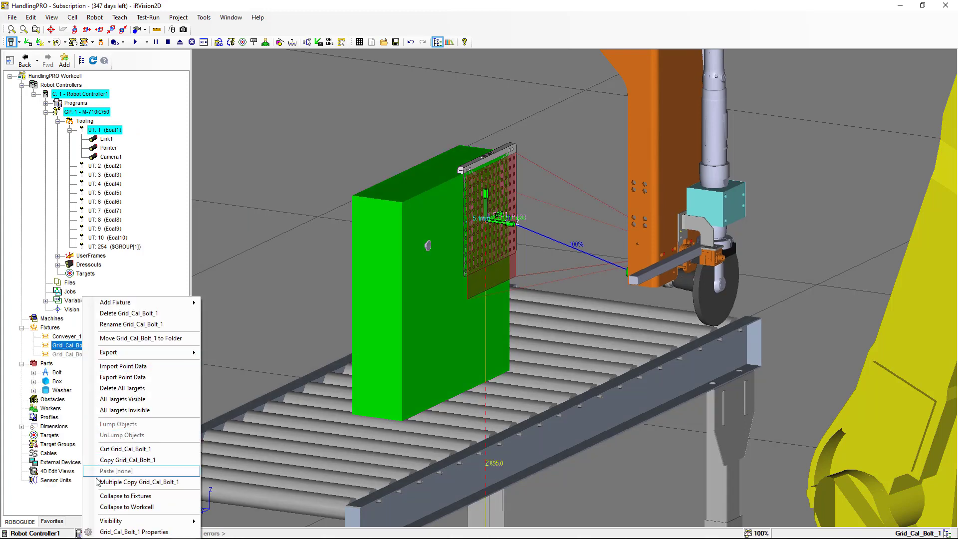
left_click(130, 531)
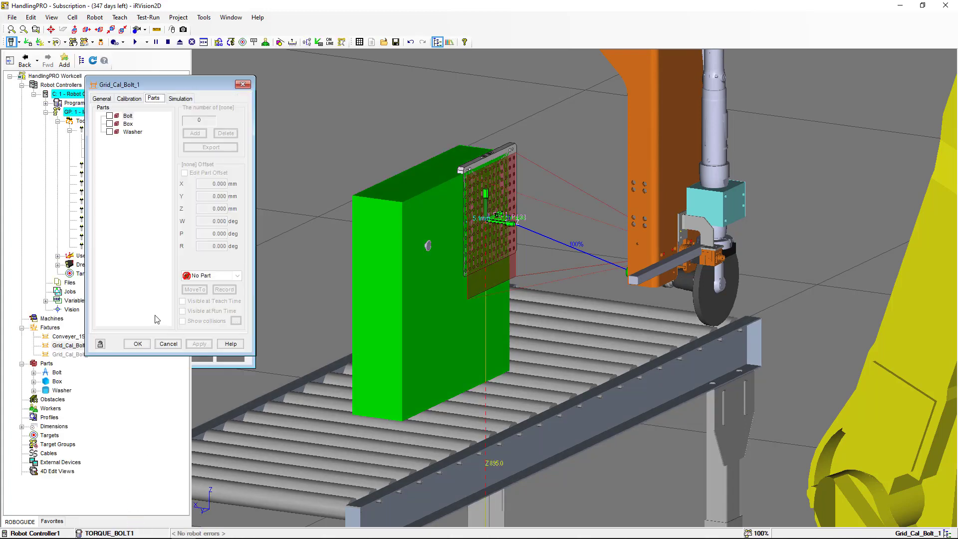
left_click(102, 98)
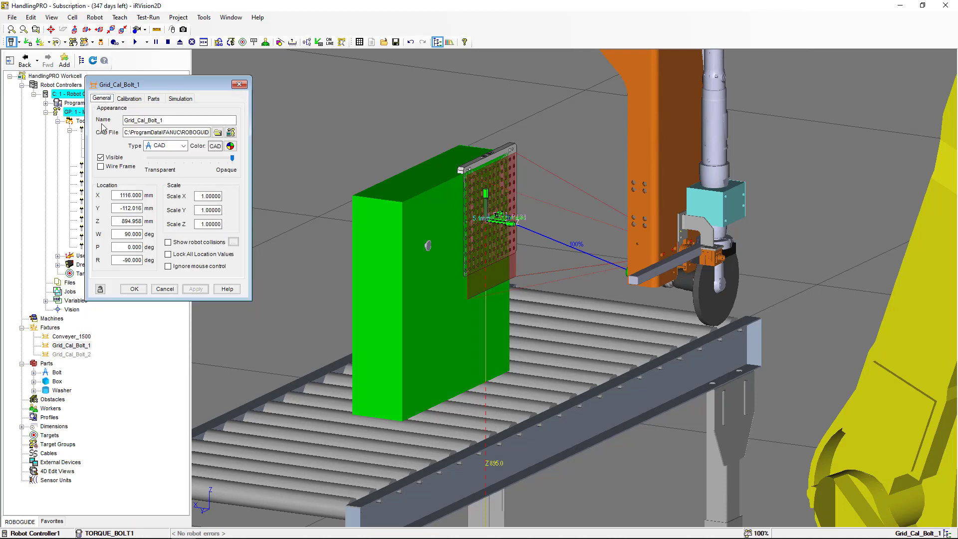
left_click(100, 157)
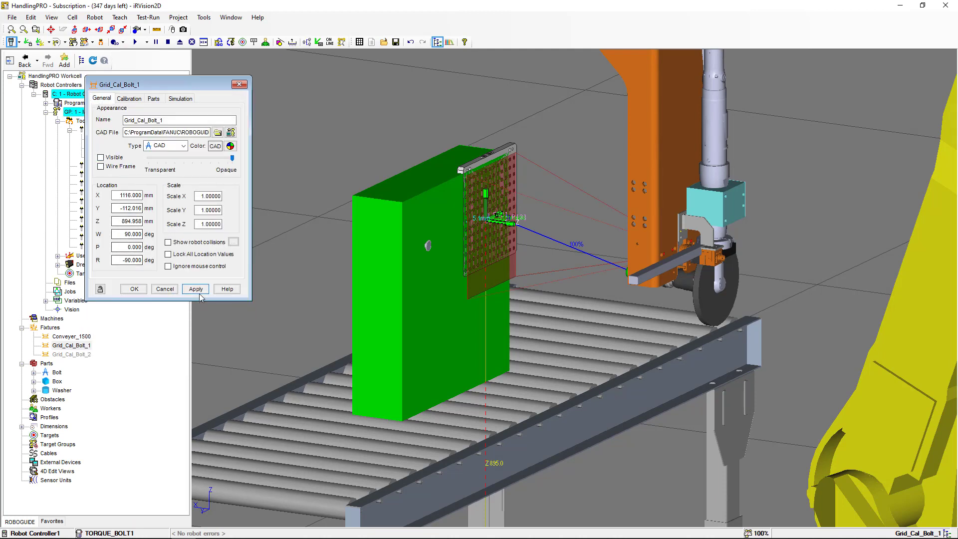
left_click(139, 291)
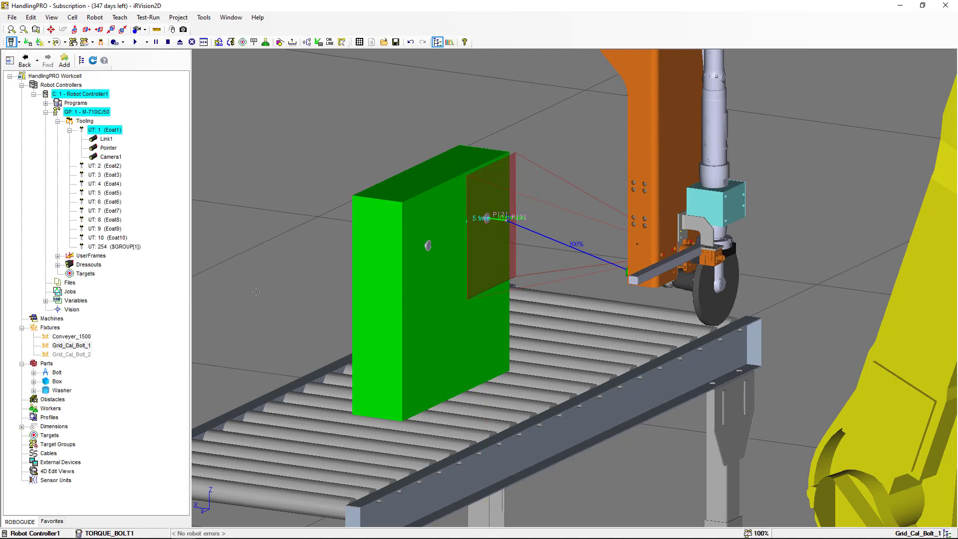
Switch to the VP_BOLT_1 vision setup, select Snap Tool 1 and snap a new image of the bolt
scroll(436, 284, "up", 2)
scroll(436, 283, "up", 1)
right_click_drag(436, 283, 334, 284, "ctrl")
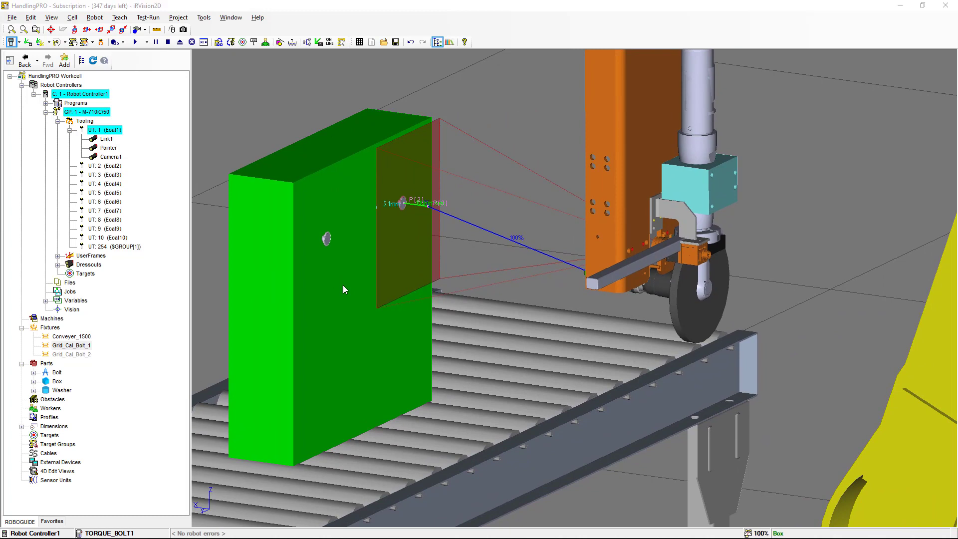
key("alt+Tab")
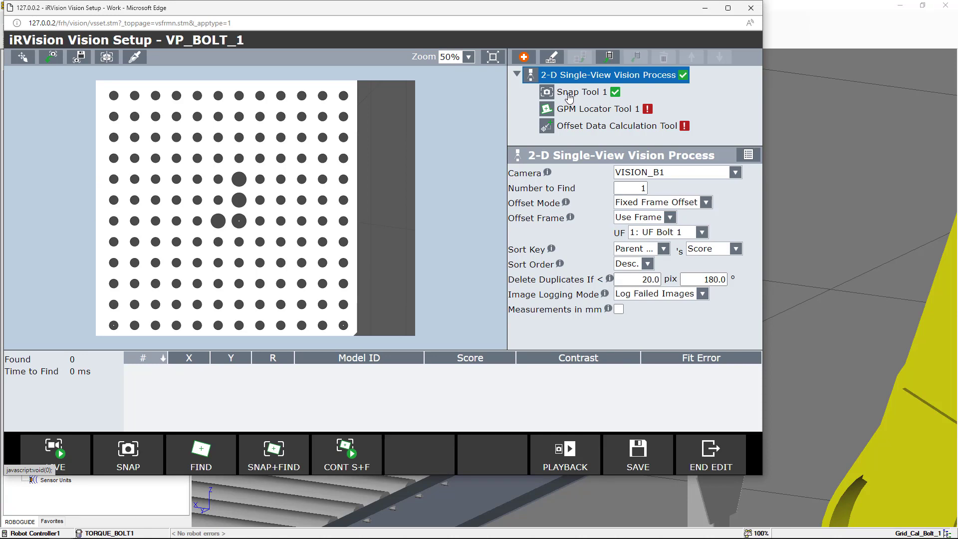
left_click(569, 96)
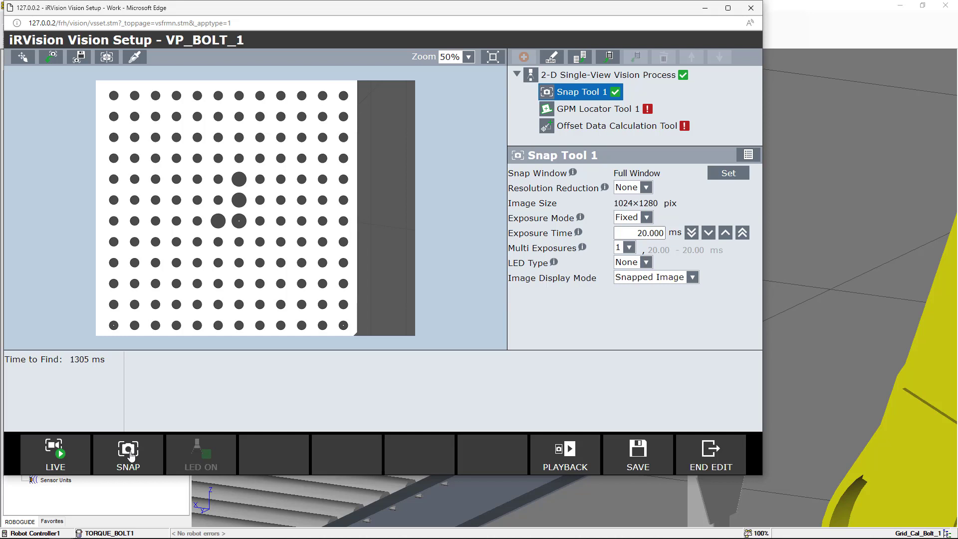
left_click(130, 453)
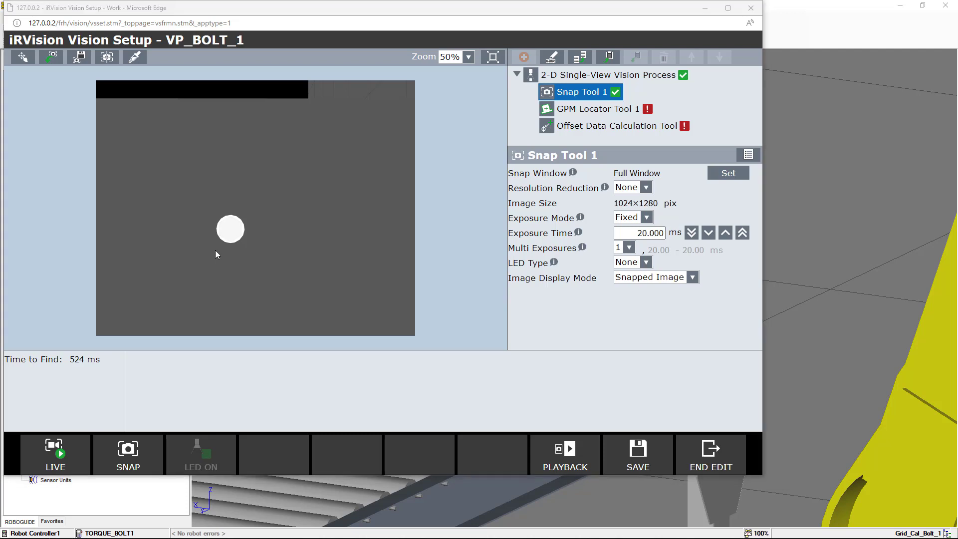
Examine the bolt in the 3D cell and in the snapped image at a larger zoom
key("alt+Tab")
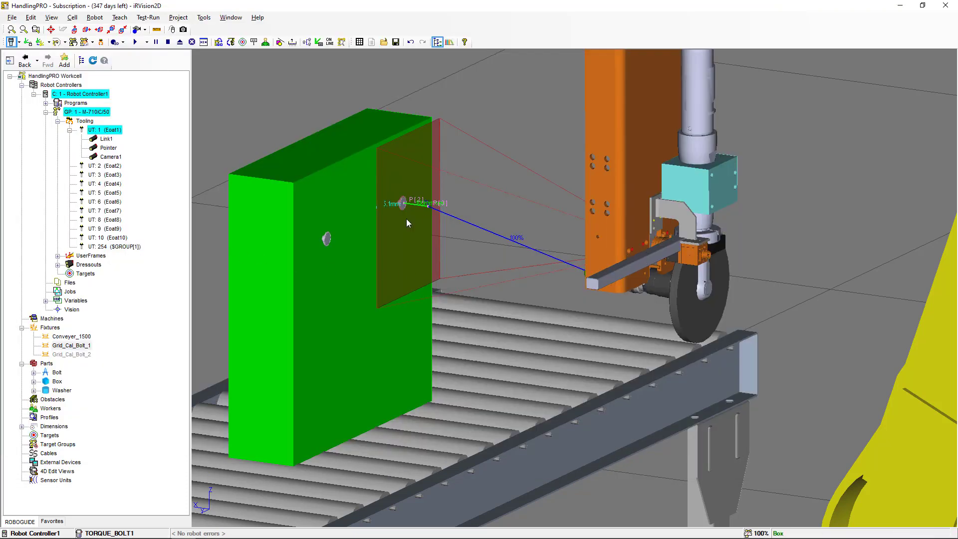
right_click_drag(406, 223, 389, 218)
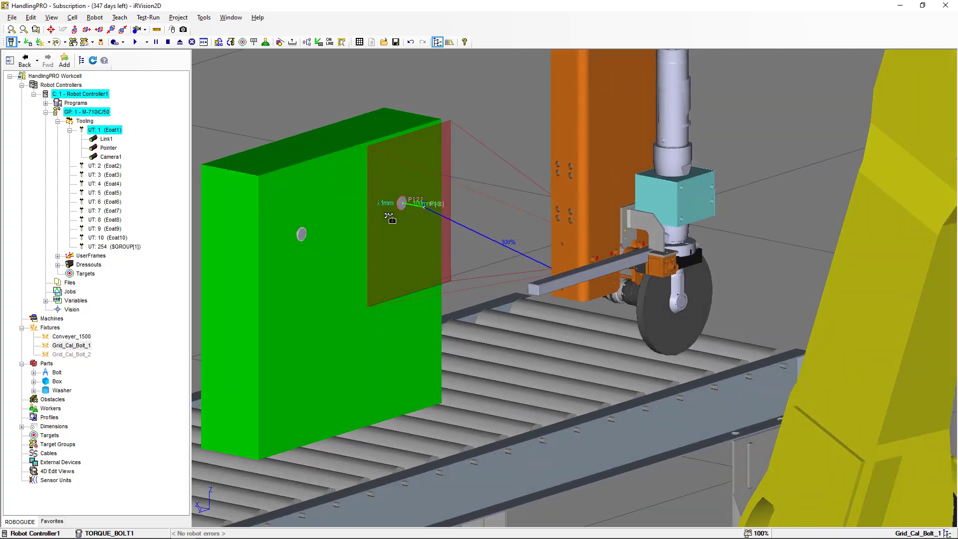
key("alt+Tab")
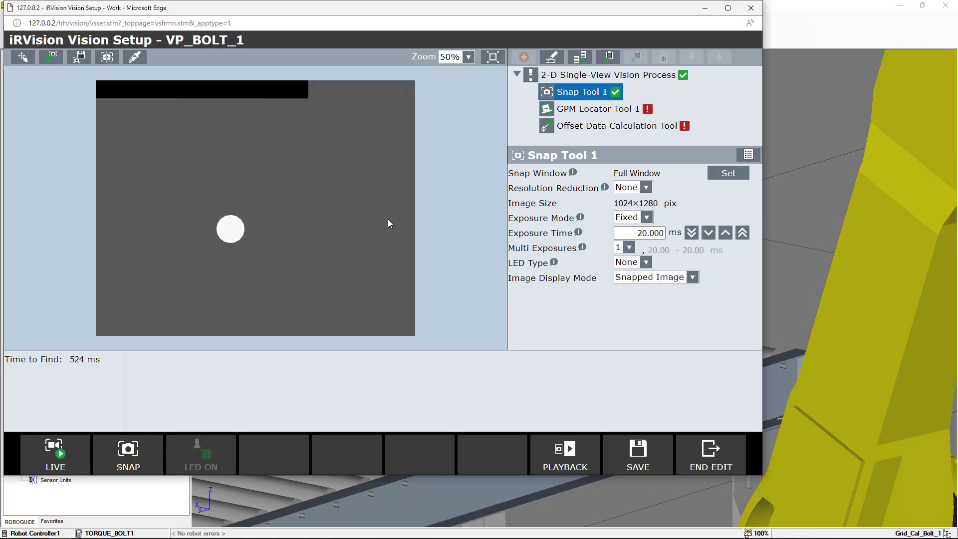
left_click(468, 57)
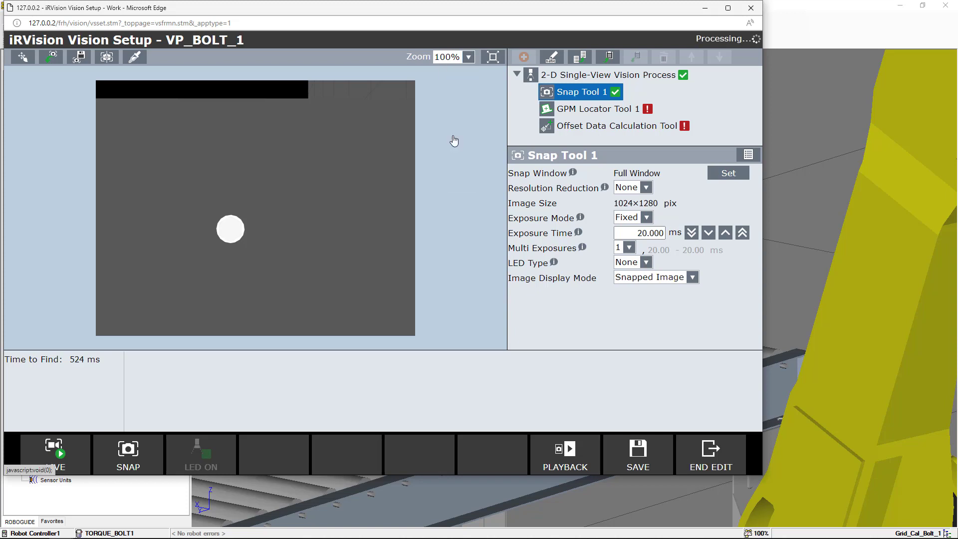
left_click(454, 134)
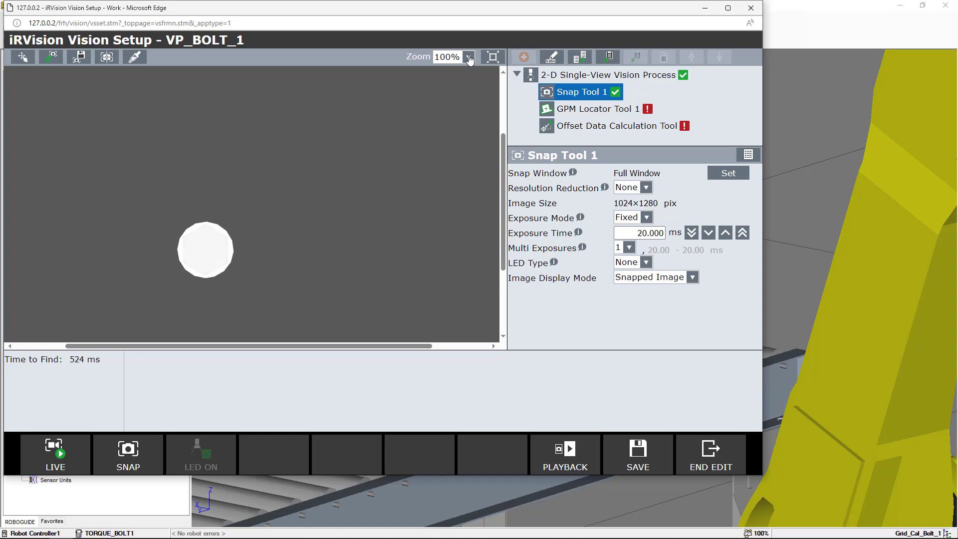
left_click(469, 59)
left_click(451, 119)
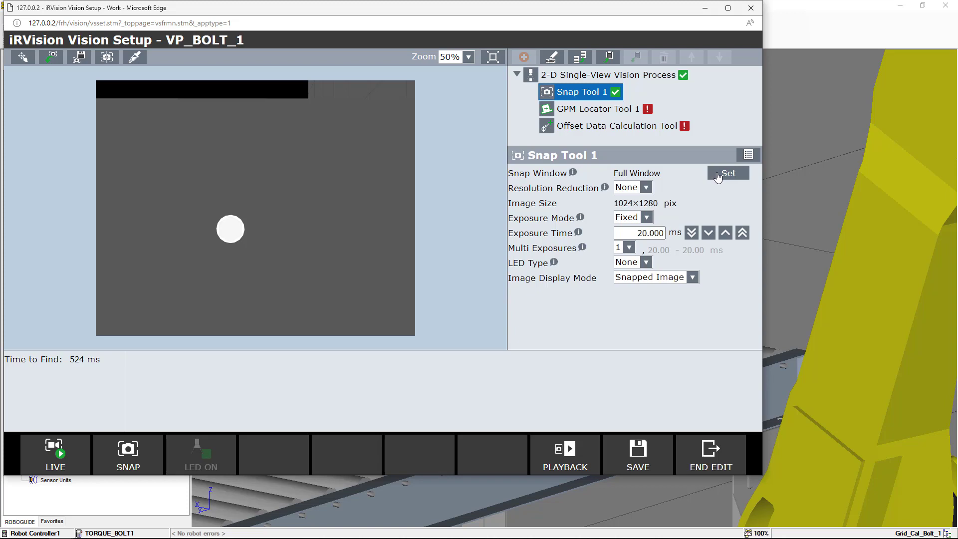
Set Snap Tool 1's snap window to a rectangle of about 258×250 pixels around the bolt
left_click(717, 175)
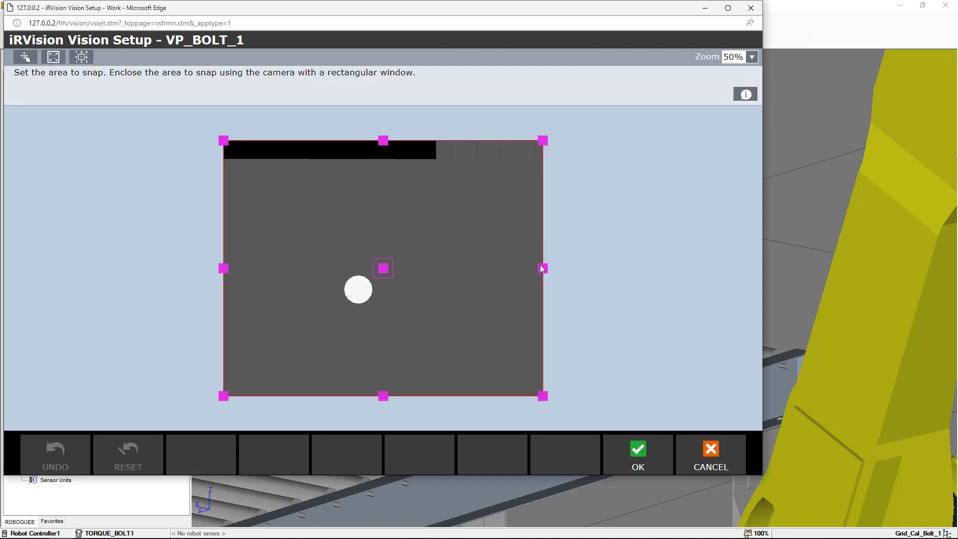
left_click_drag(543, 270, 408, 299)
left_click_drag(315, 146, 320, 239)
left_click_drag(226, 310, 326, 288)
left_click_drag(370, 396, 350, 322)
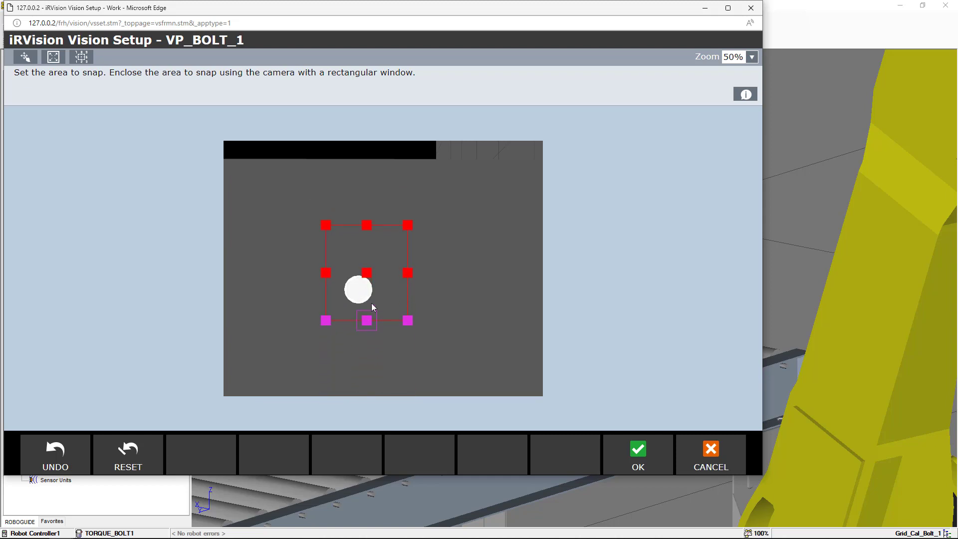
left_click_drag(407, 272, 380, 272)
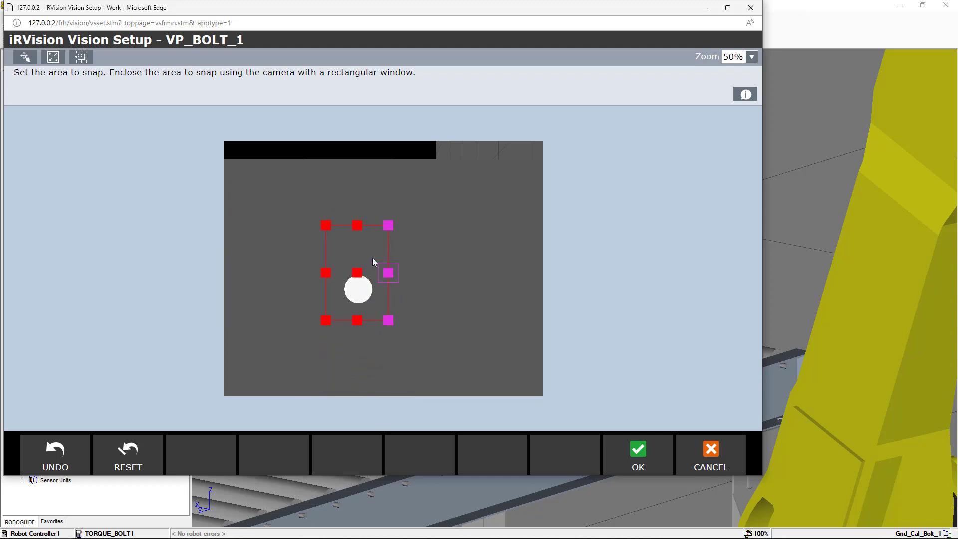
left_click_drag(358, 225, 363, 256)
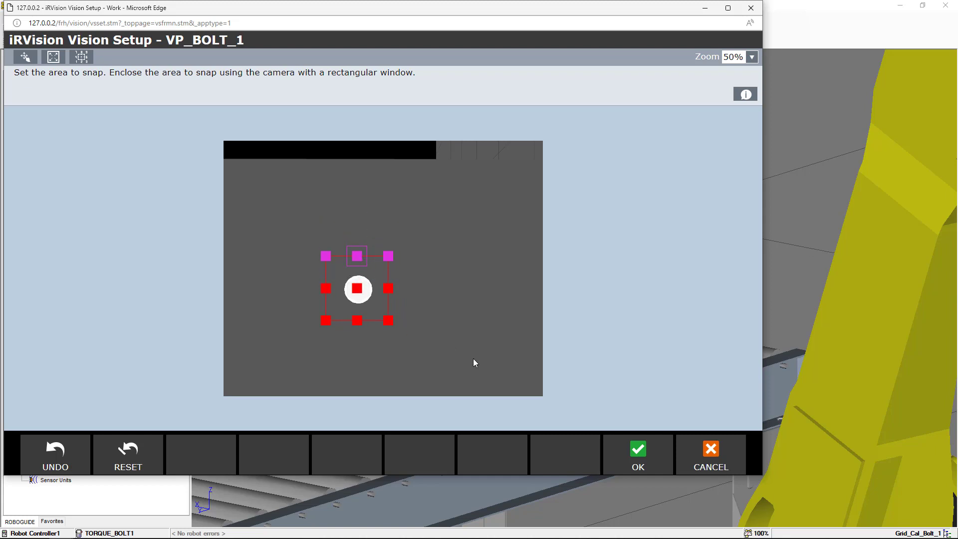
left_click(633, 453)
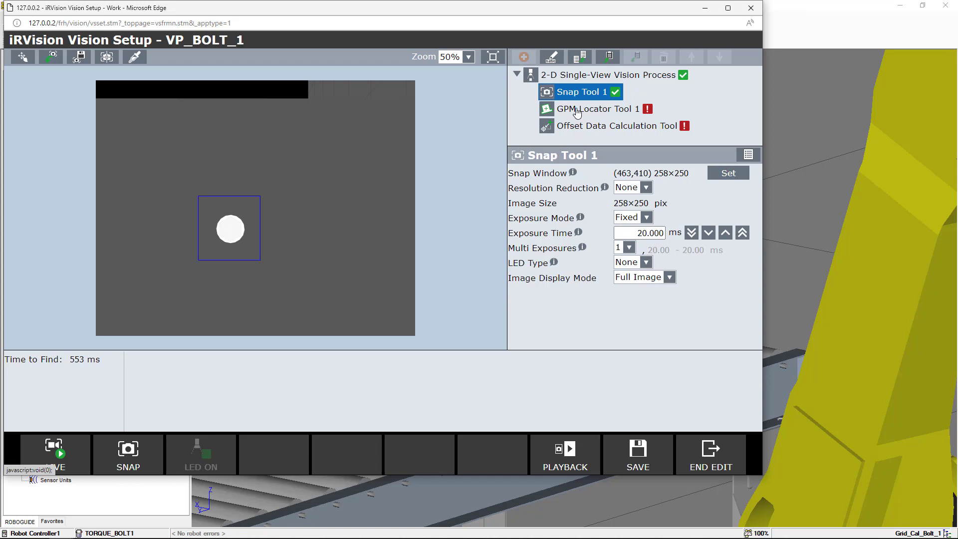
Select GPM Locator Tool 1 and teach its model by enclosing the whole bolt head in the training rectangle
left_click(577, 112)
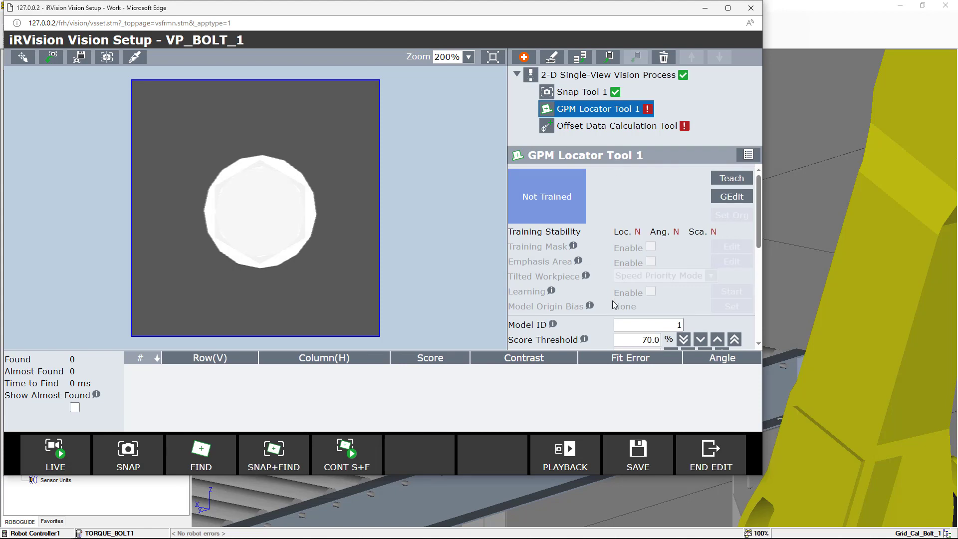
left_click_drag(616, 349, 616, 404)
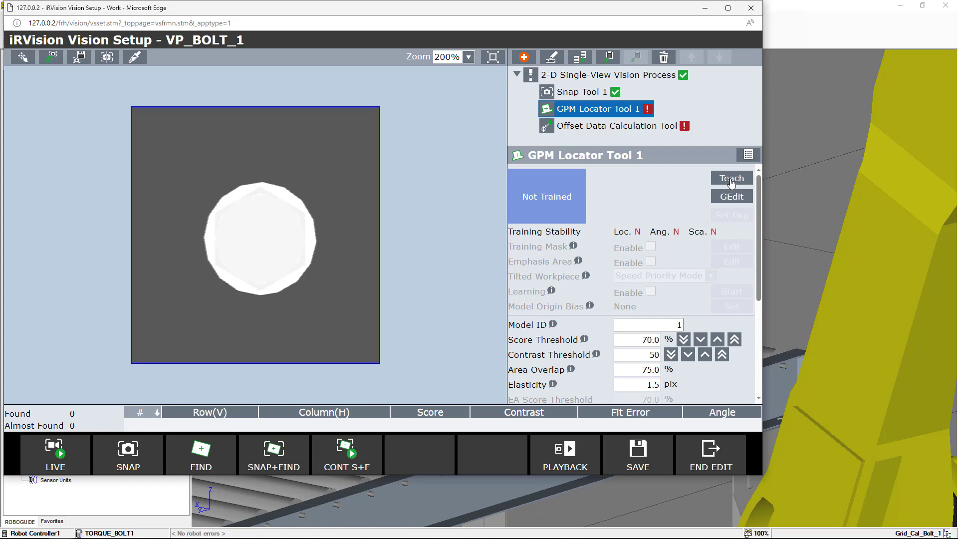
left_click(730, 179)
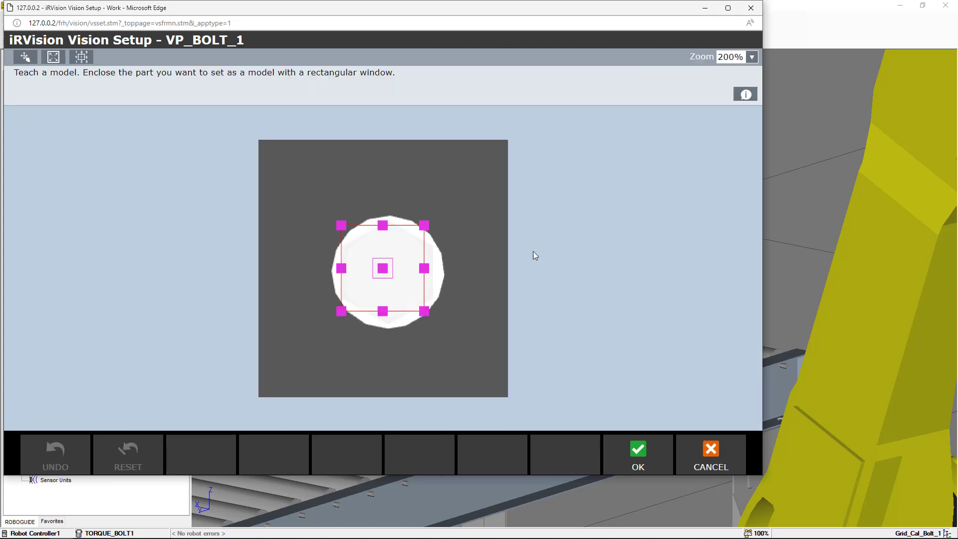
left_click_drag(426, 270, 455, 268)
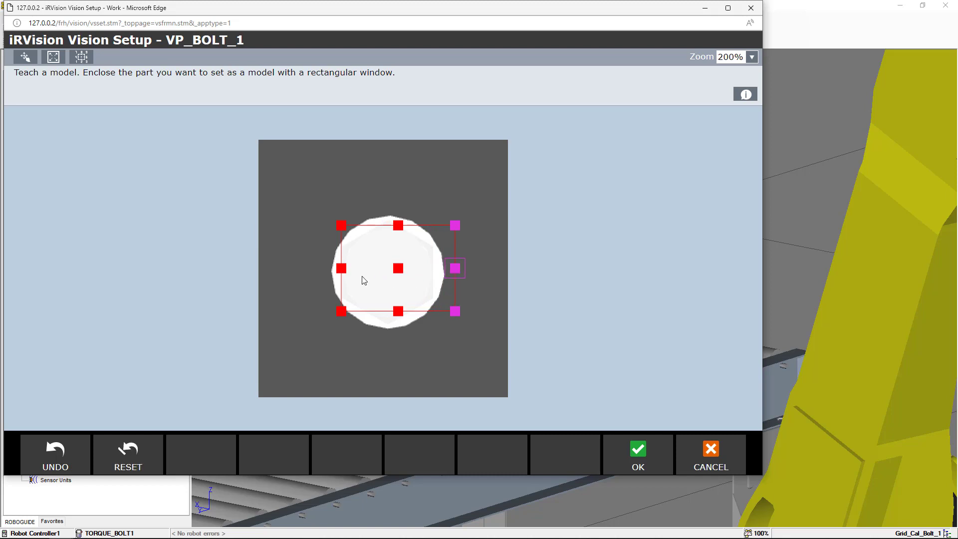
left_click_drag(341, 269, 310, 273)
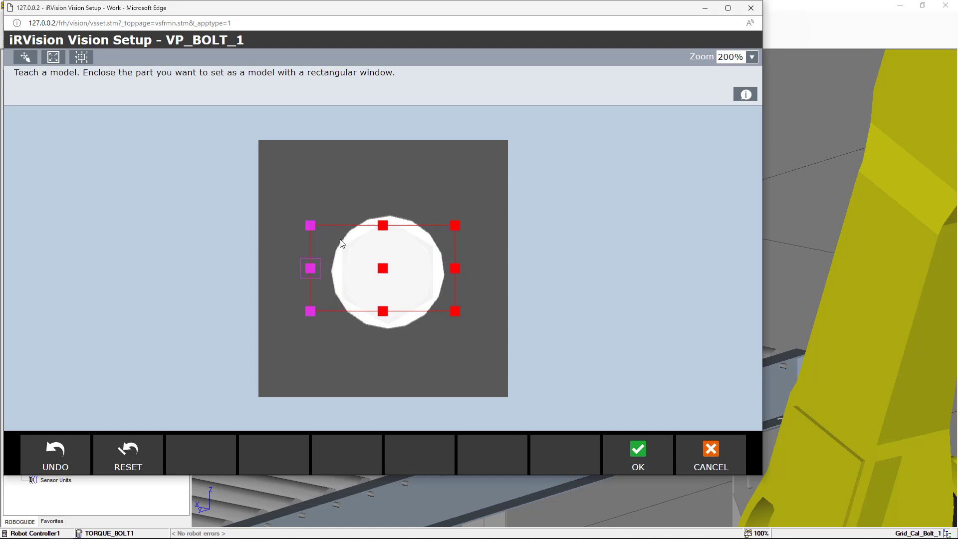
left_click_drag(382, 226, 390, 200)
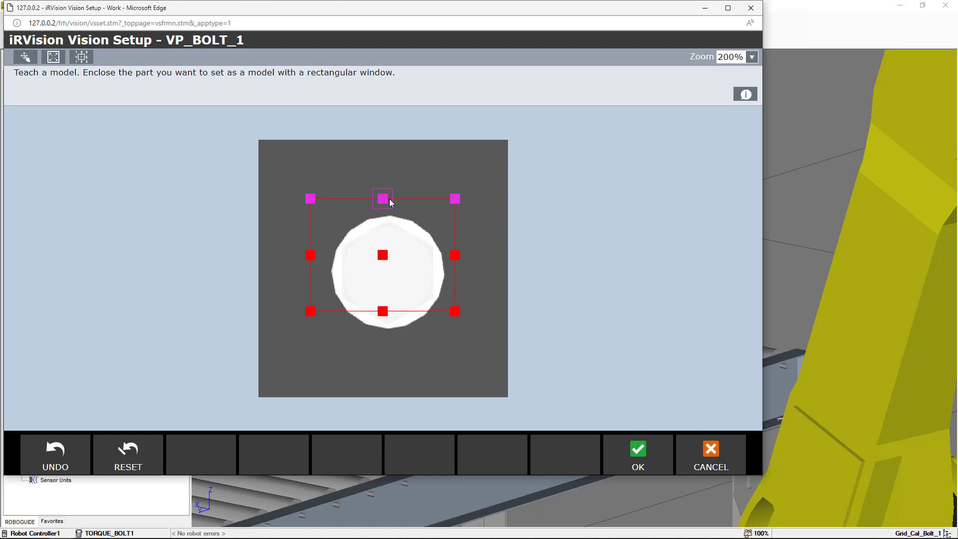
left_click_drag(383, 312, 384, 352)
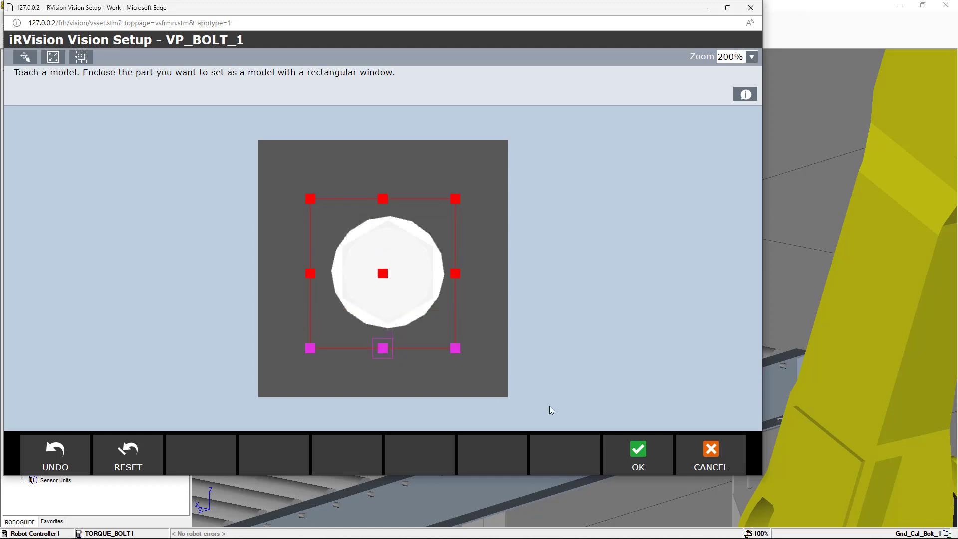
left_click_drag(455, 279, 460, 275)
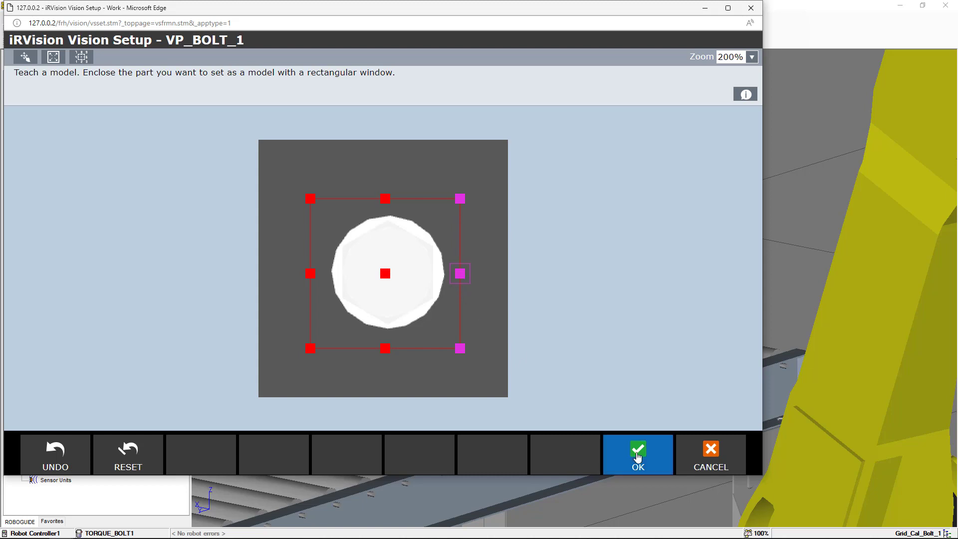
left_click(637, 456)
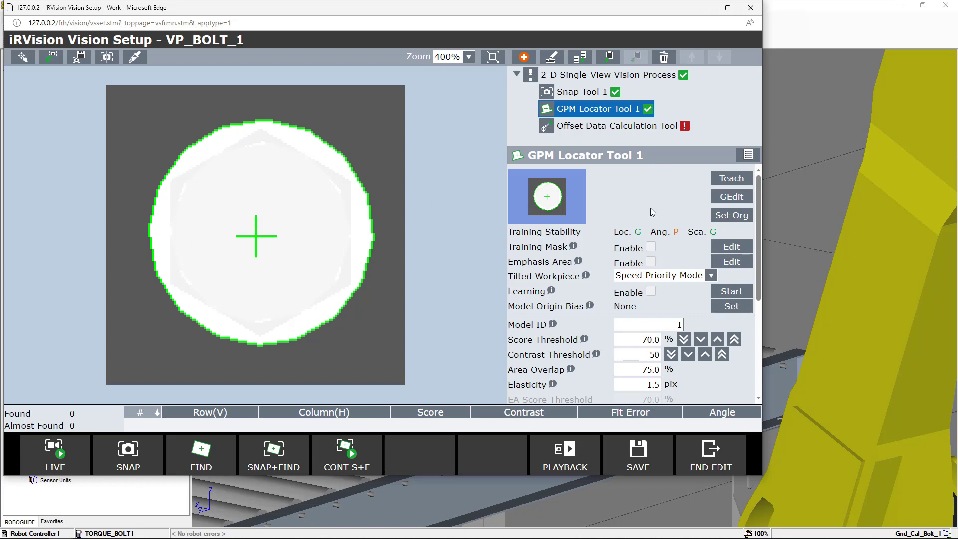
Set the GPM model origin at the centre of the bolt head
left_click(728, 216)
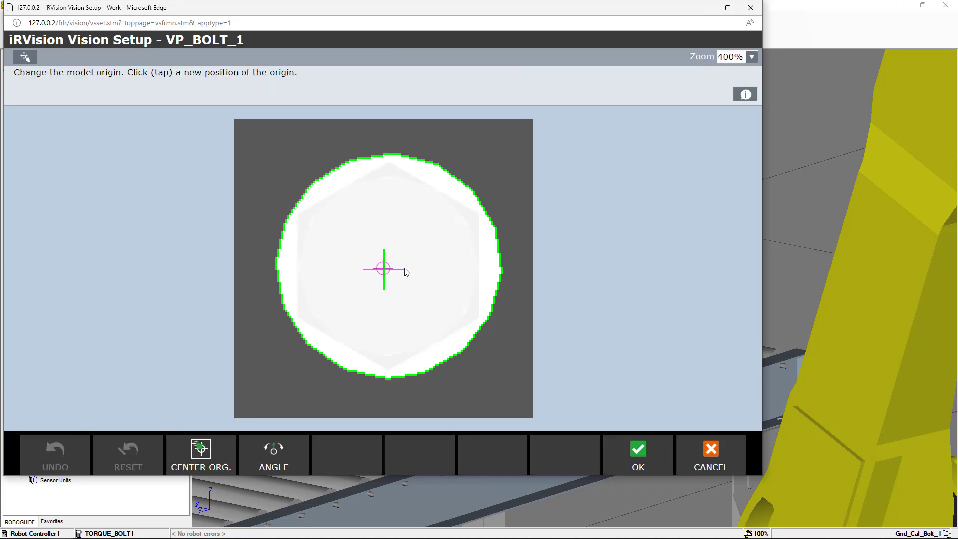
left_click_drag(385, 274, 385, 273)
left_click(638, 452)
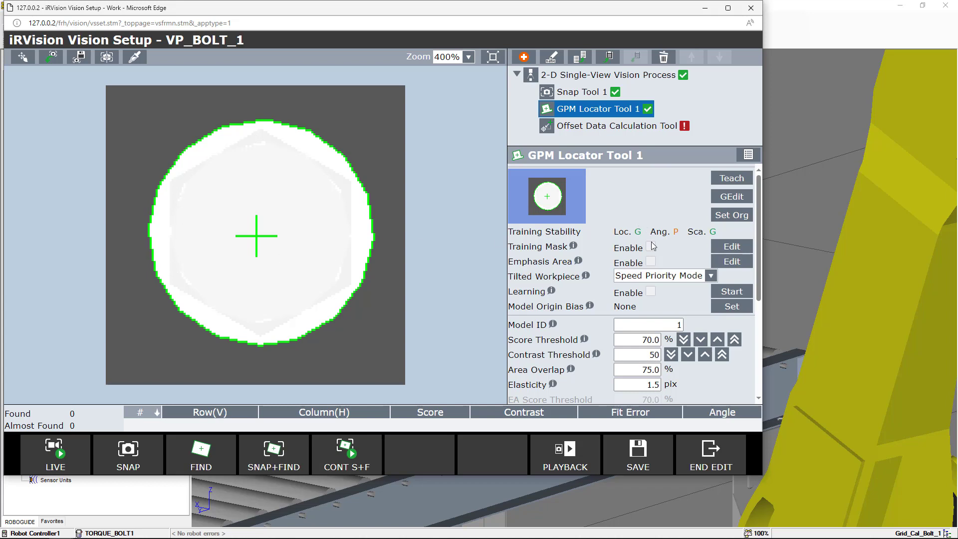
left_click(721, 248)
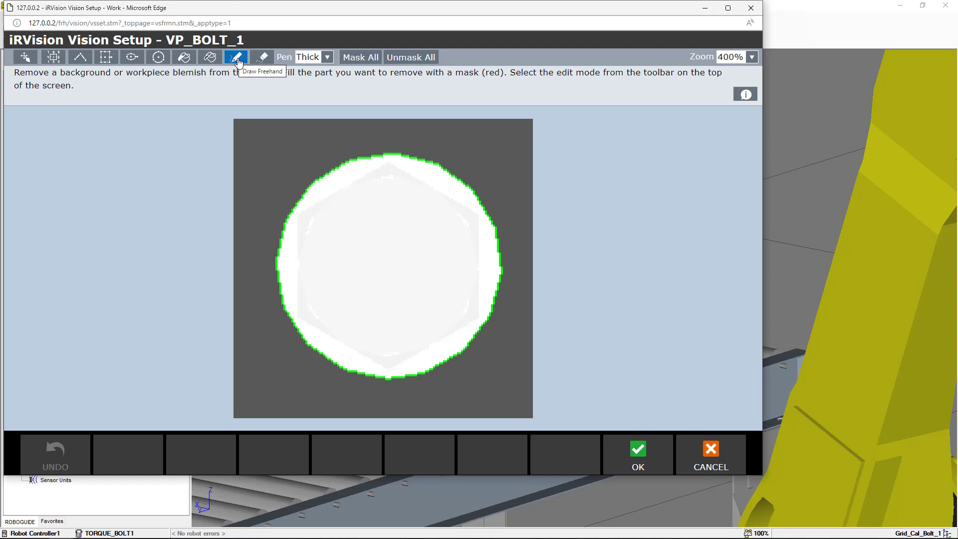
left_click(327, 58)
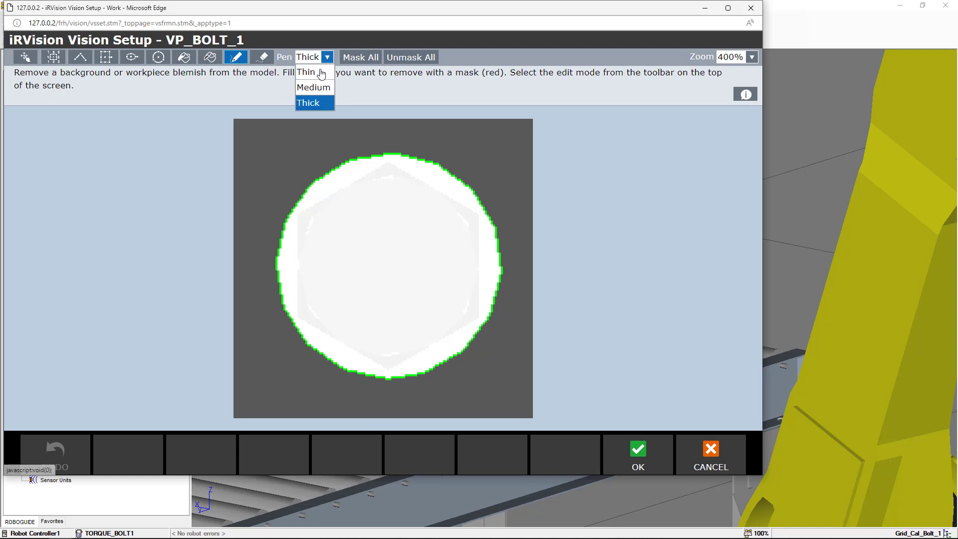
left_click(324, 90)
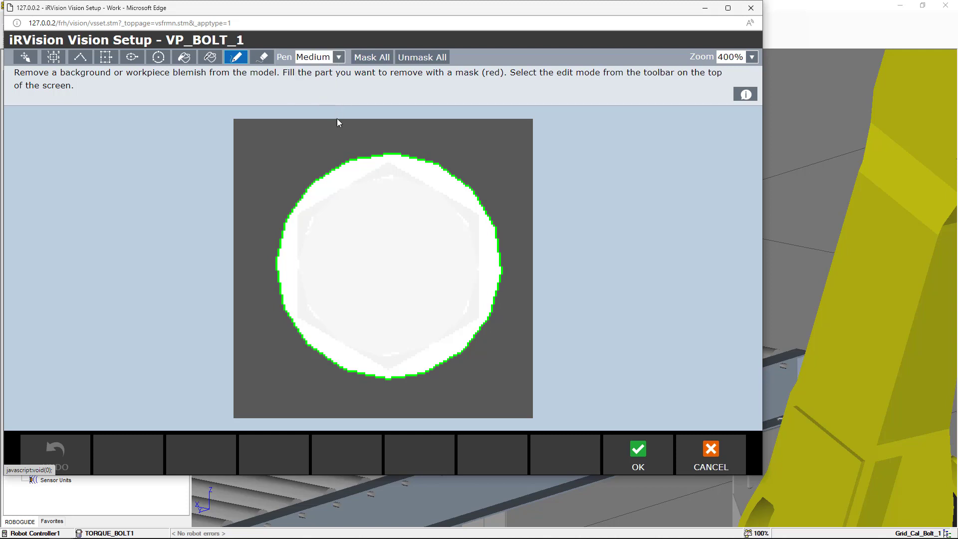
left_click(386, 165)
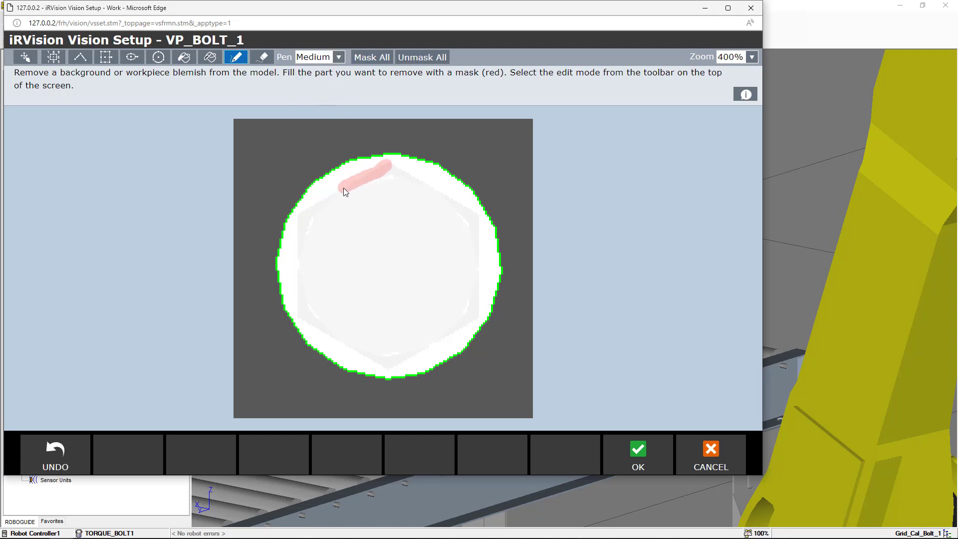
mouse_move(301, 211)
left_mouse_down()
mouse_move(301, 319)
mouse_move(390, 370)
mouse_move(462, 334)
left_mouse_up()
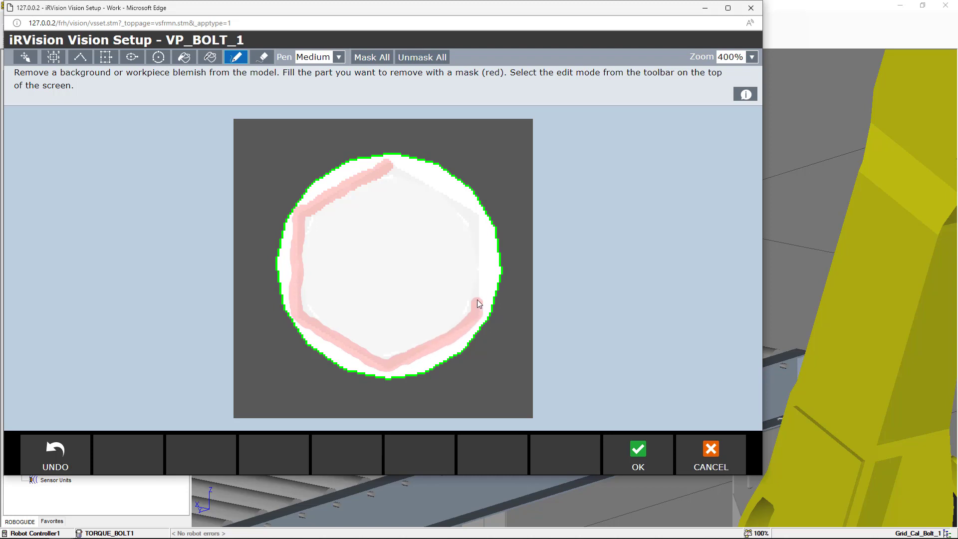
left_click_drag(445, 196, 419, 177)
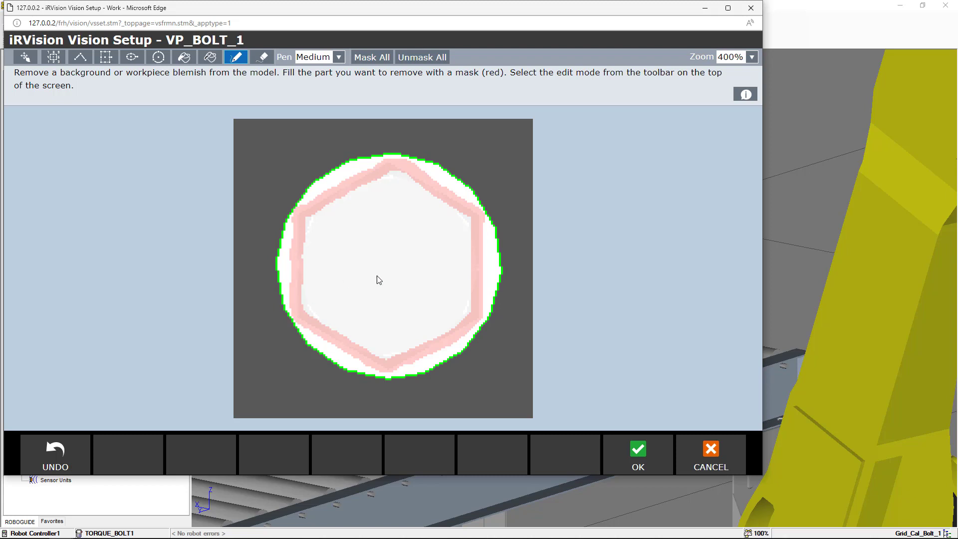
left_click(708, 458)
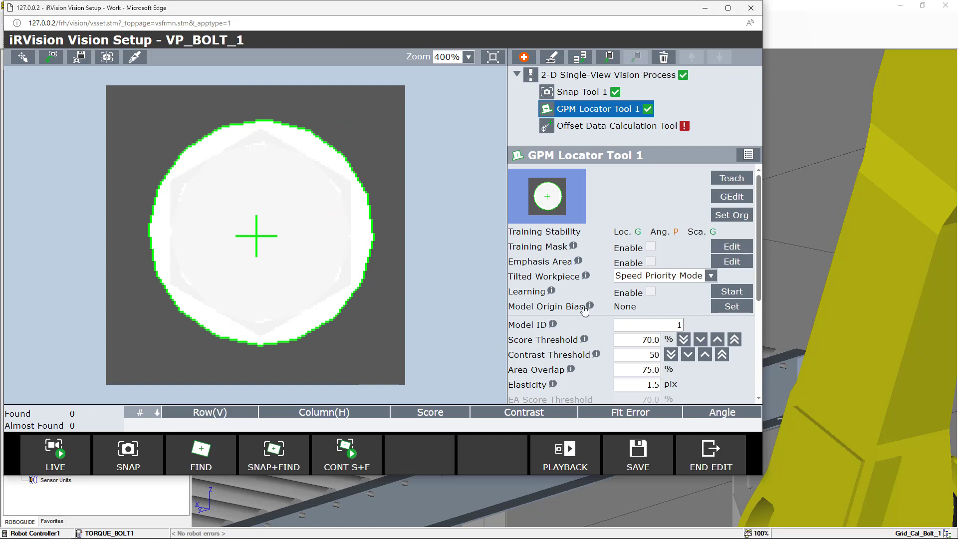
Set the GPM Locator Tool 1 model ID to 1
left_click(551, 292)
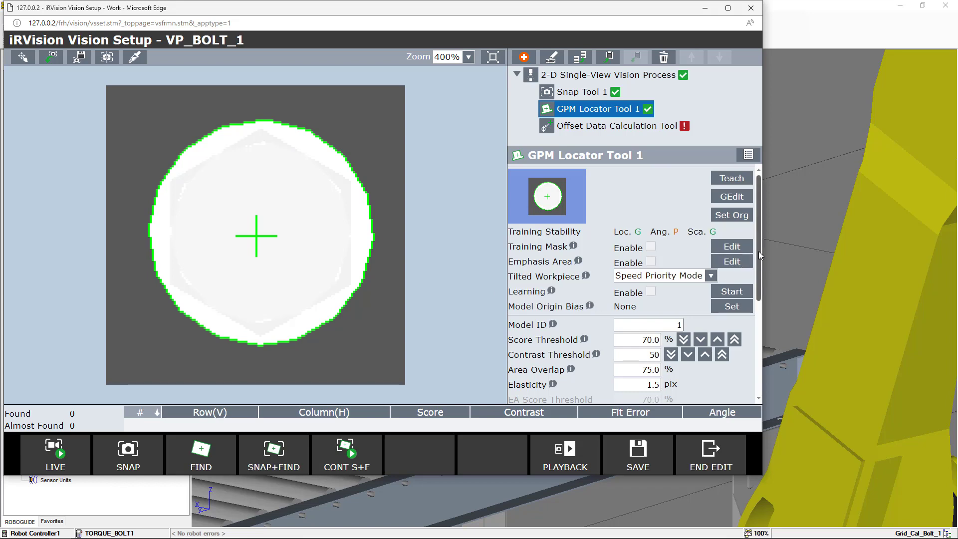
left_click_drag(758, 251, 767, 325)
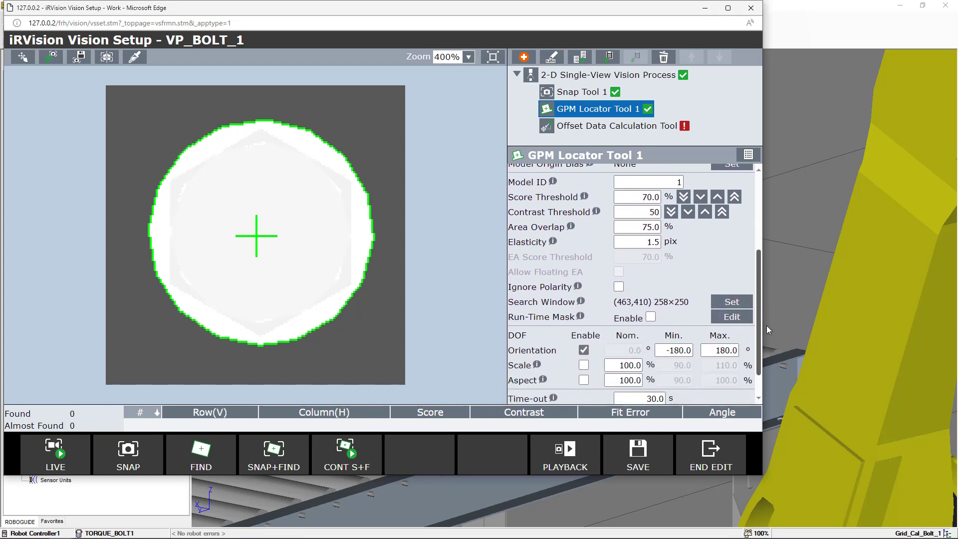
left_click(680, 183)
type("1")
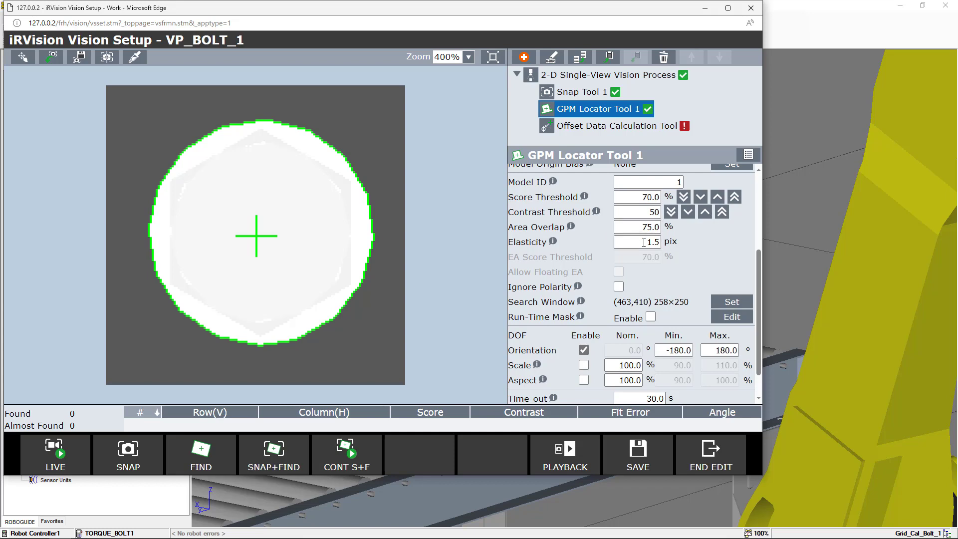
Read the Elasticity help for GPM Locator Tool 1 and enable the Scale degree of freedom (90 to 110%)
left_click(553, 243)
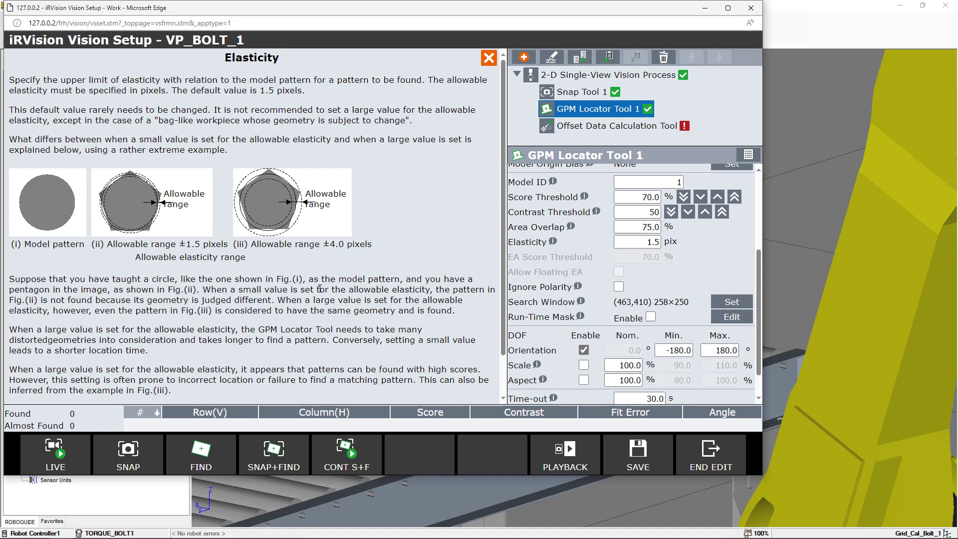
left_click(488, 58)
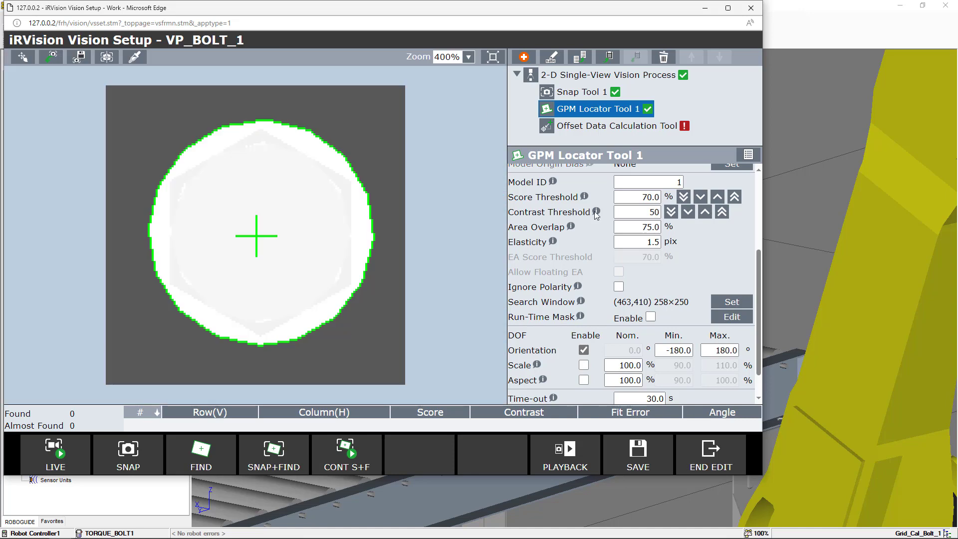
scroll(662, 241, "down", 2)
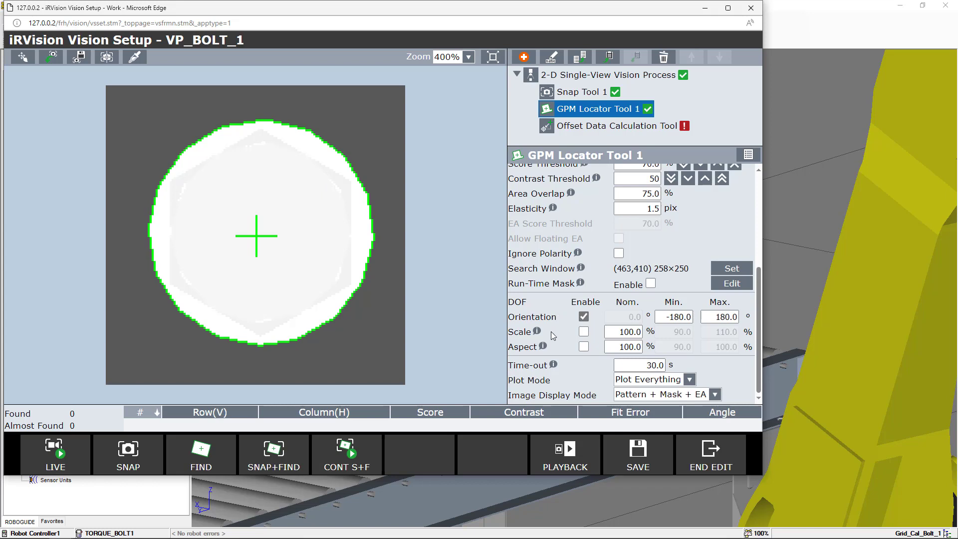
left_click(584, 332)
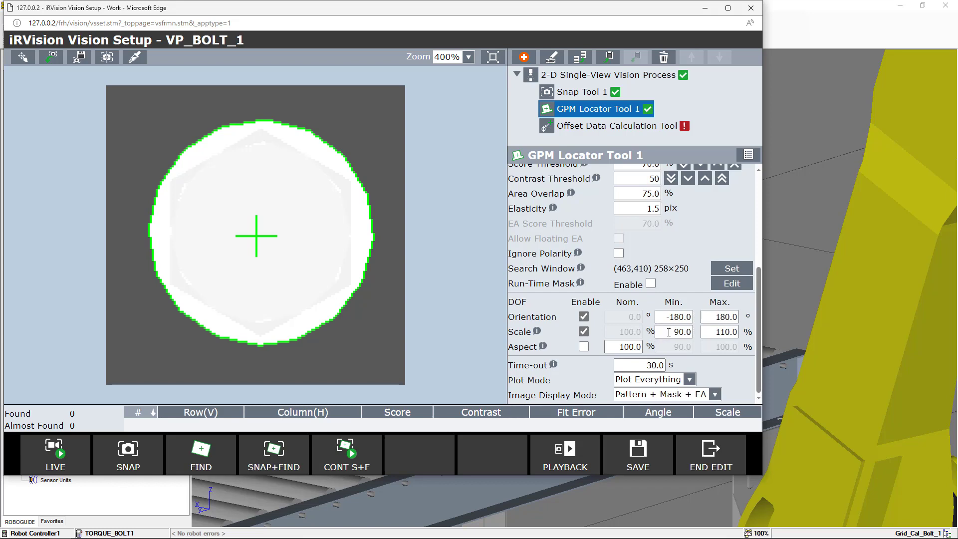
left_click(706, 335)
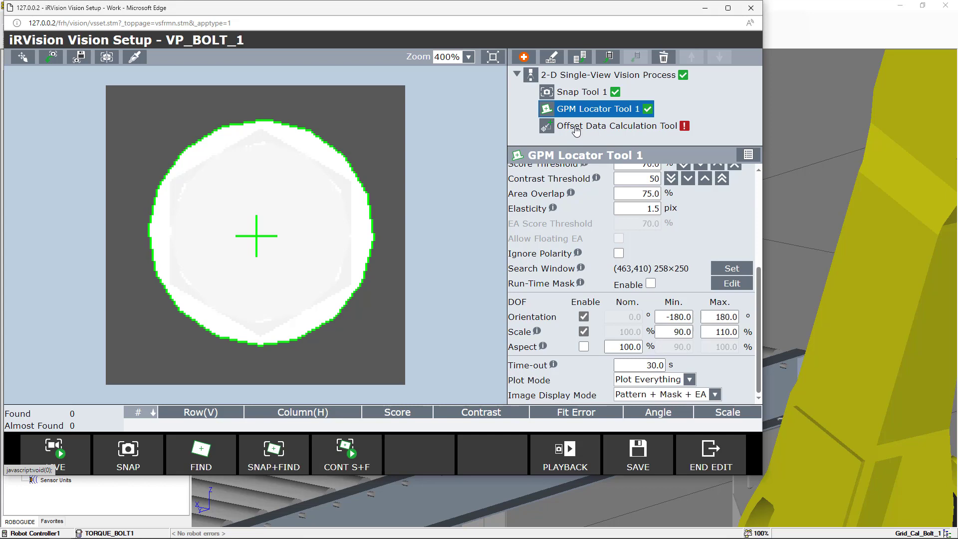
Open the Offset Data Calculation Tool and set the Part Z Height to 5.00 mm
left_click(577, 128)
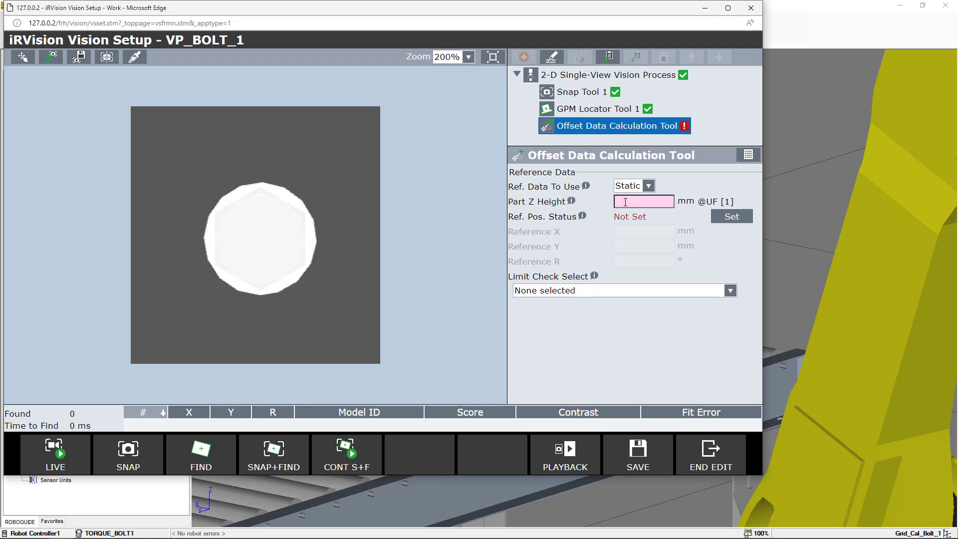
left_click(625, 202)
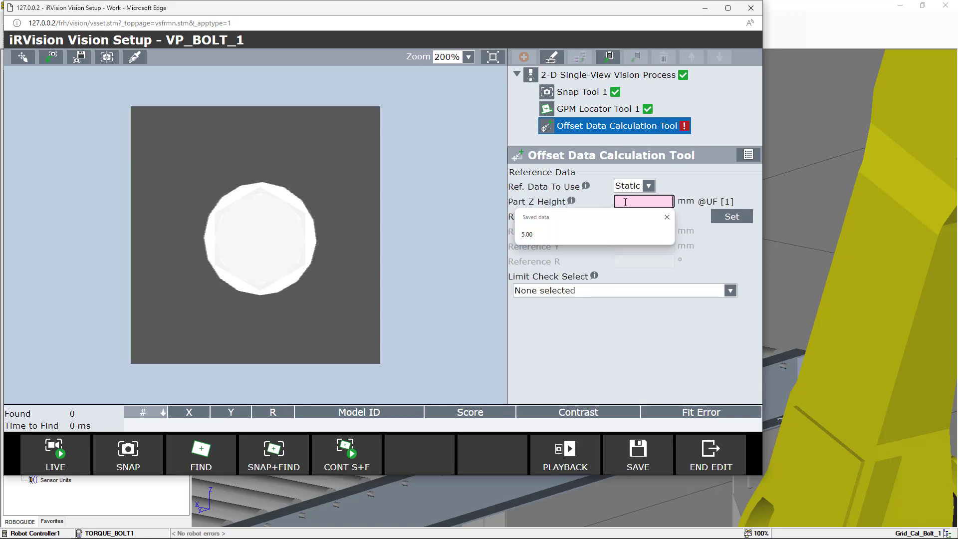
left_click(631, 233)
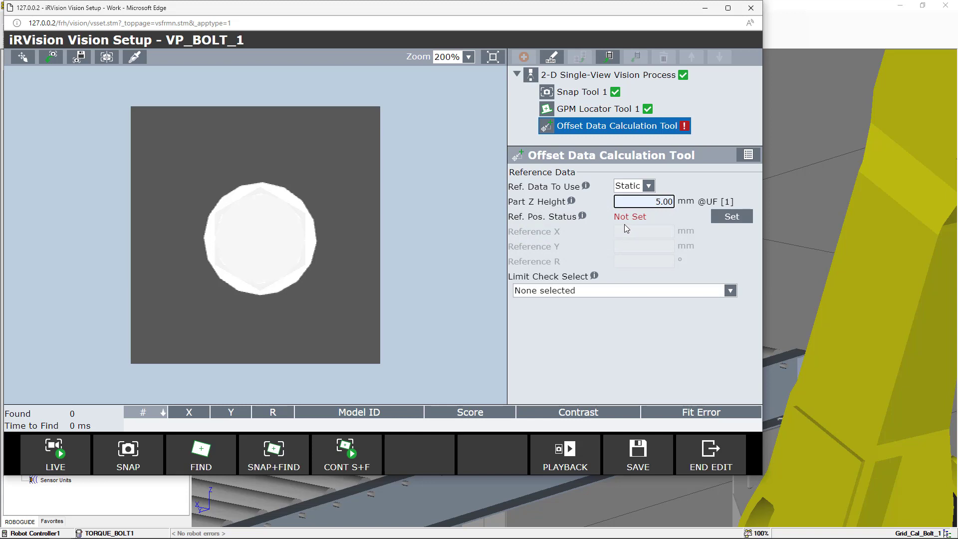
key("Return")
Measure in the workcell the distance from the calibration grid surface to the bolt head
key("alt+Tab")
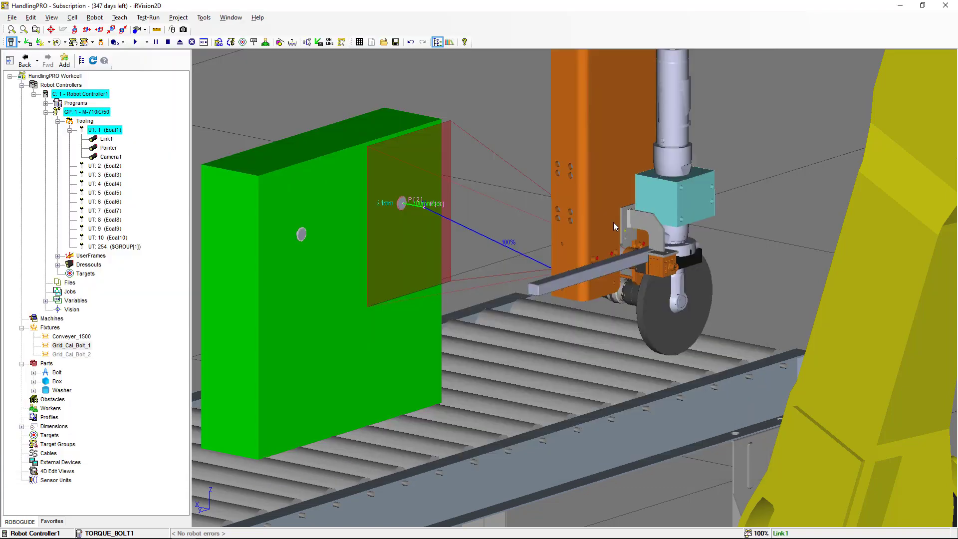
right_click_drag(349, 238, 374, 238)
scroll(373, 239, "up", 5)
scroll(374, 239, "up", 4)
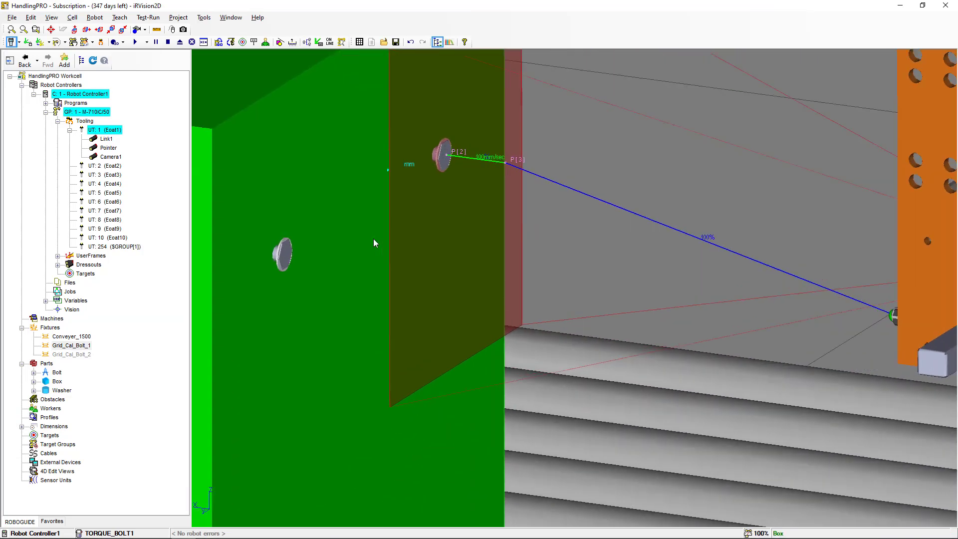
right_click_drag(374, 239, 356, 339, "ctrl")
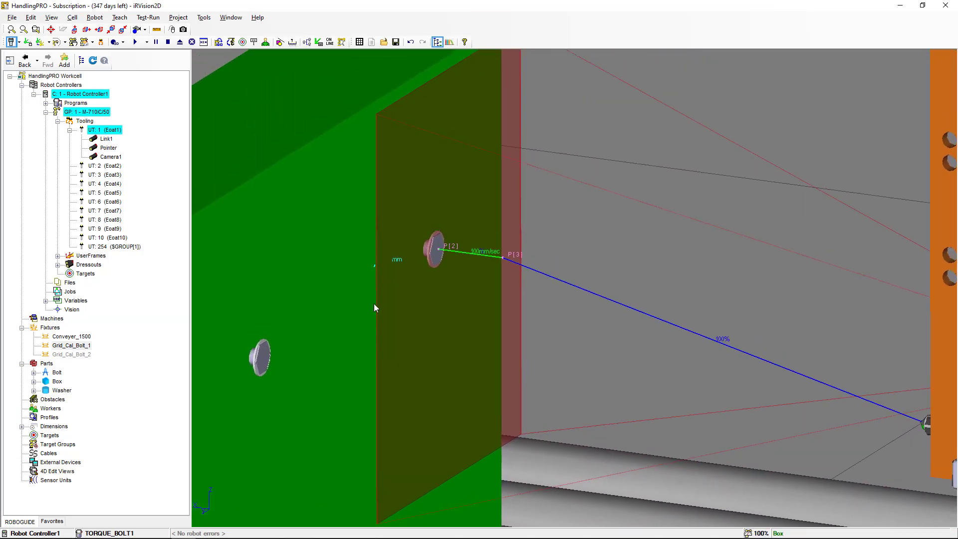
scroll(376, 299, "up", 2)
right_click_drag(371, 294, 393, 240)
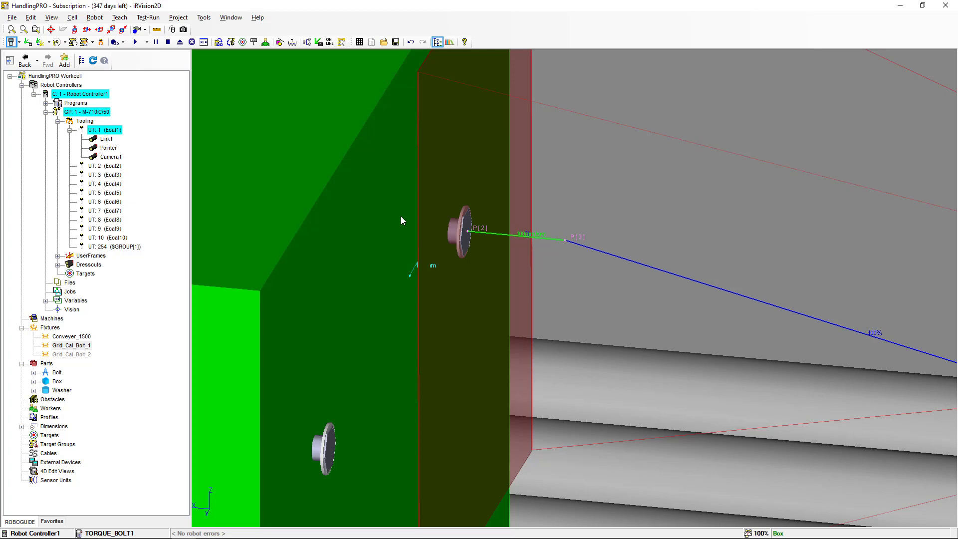
scroll(403, 217, "up", 3)
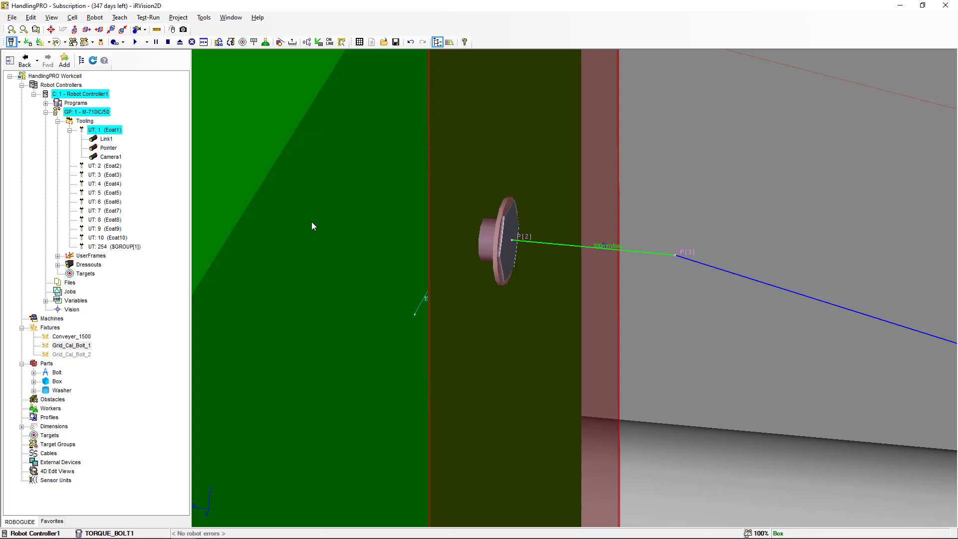
left_click(157, 30)
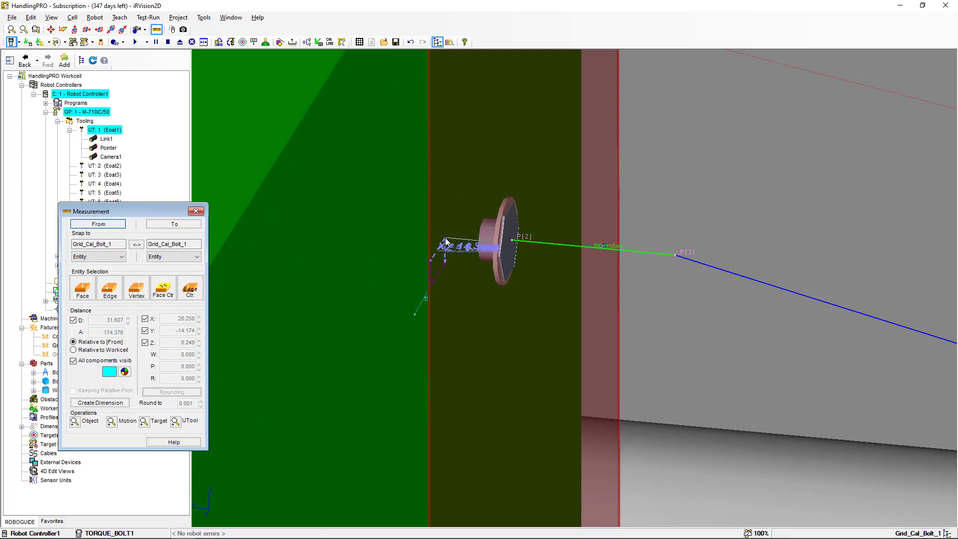
left_click(457, 233)
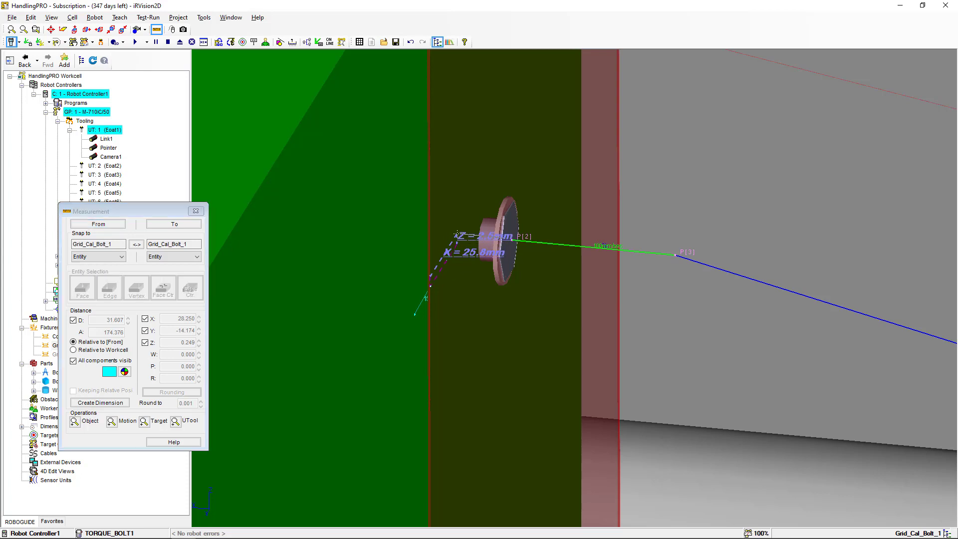
left_click(189, 224)
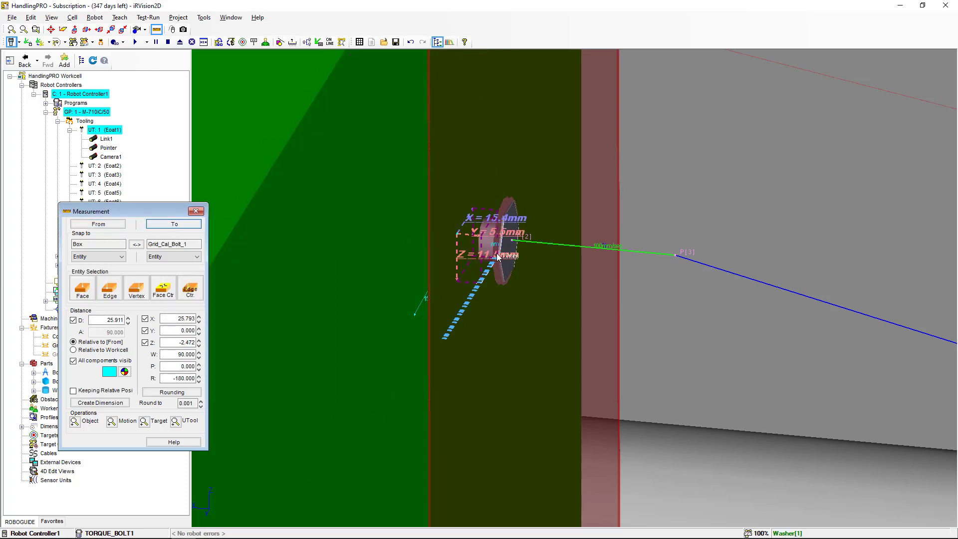
scroll(498, 257, "up", 3)
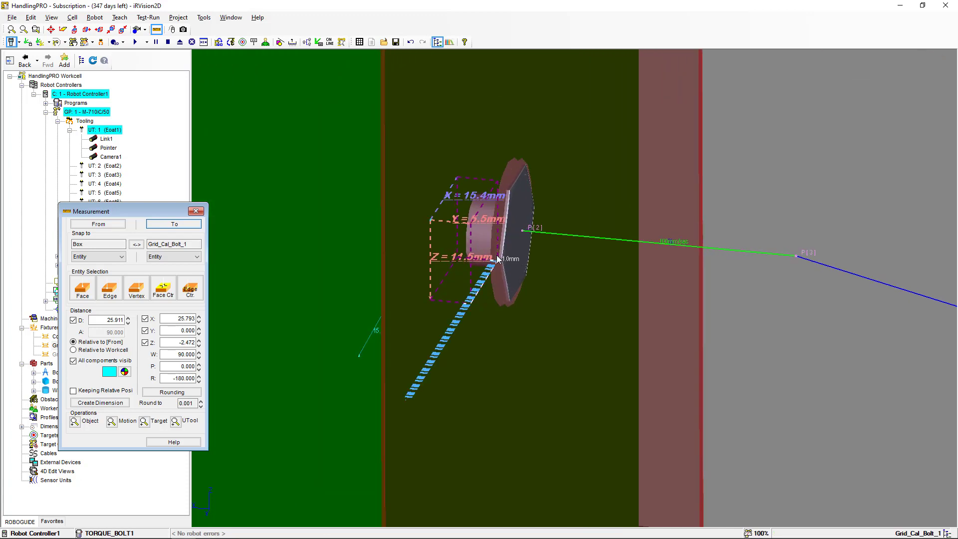
left_click(195, 210)
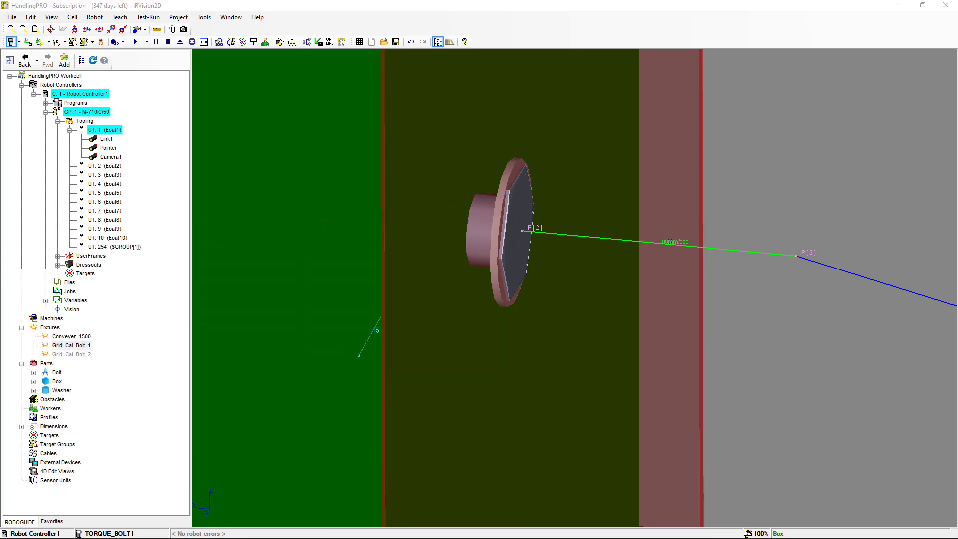
key("alt+Tab")
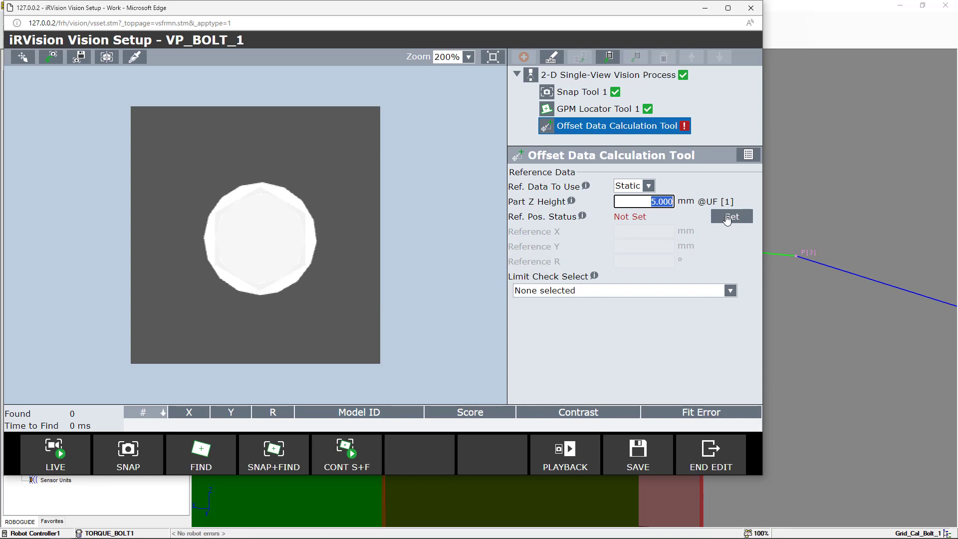
Set the reference position for the Offset Data Calculation Tool, save the vision process and end editing
left_click(728, 217)
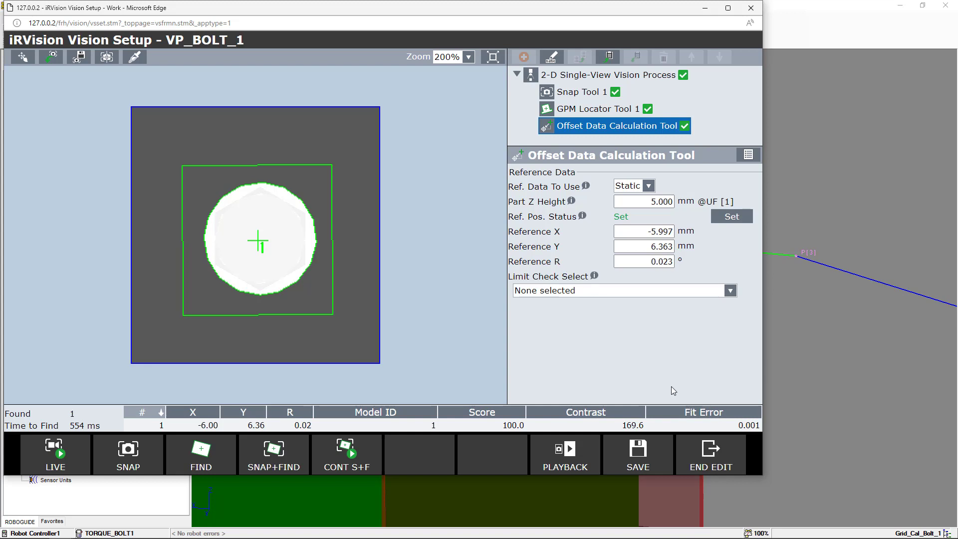
left_click(634, 452)
left_click(713, 457)
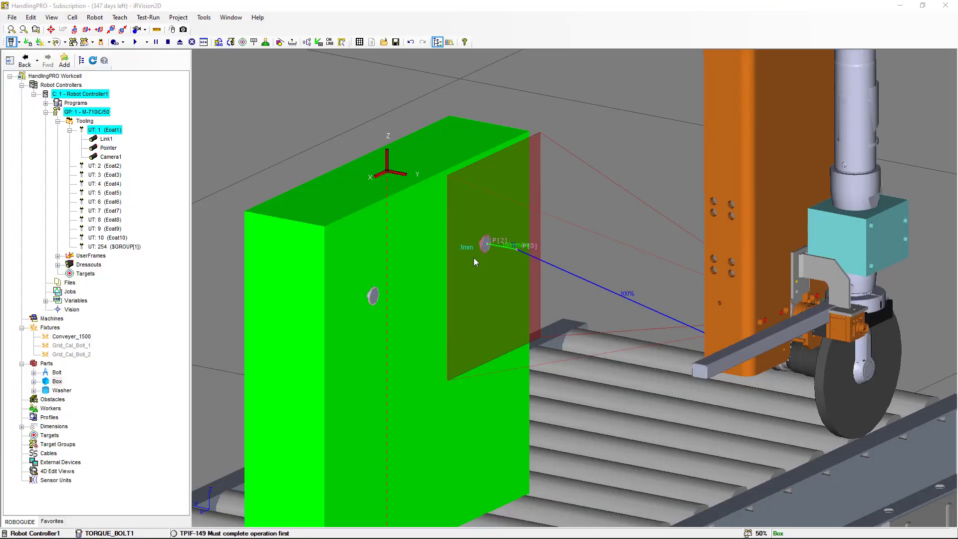
Step the TORQUE_BOLT1 program forward through the moves to P[3] and P[2] at the bolt
key("alt+Tab")
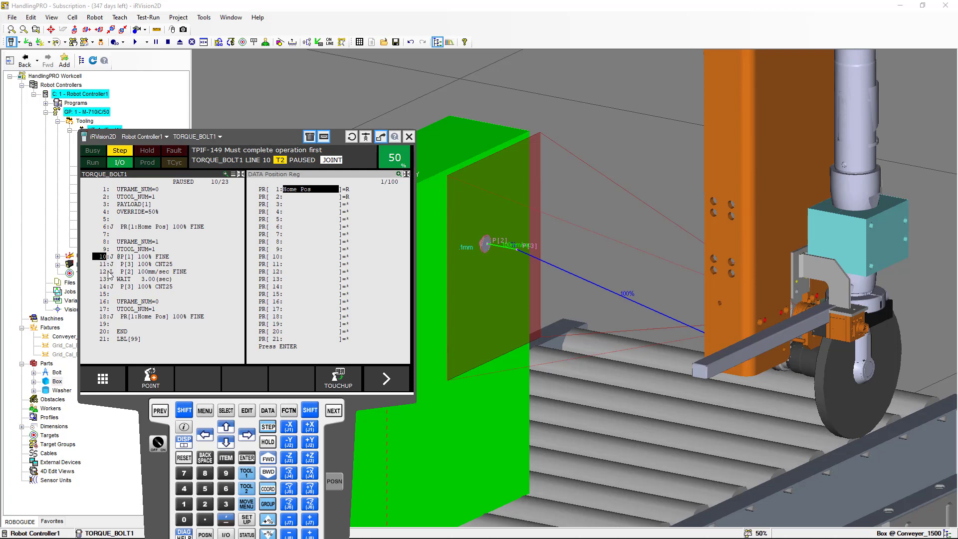
left_click(184, 411)
left_click(268, 458)
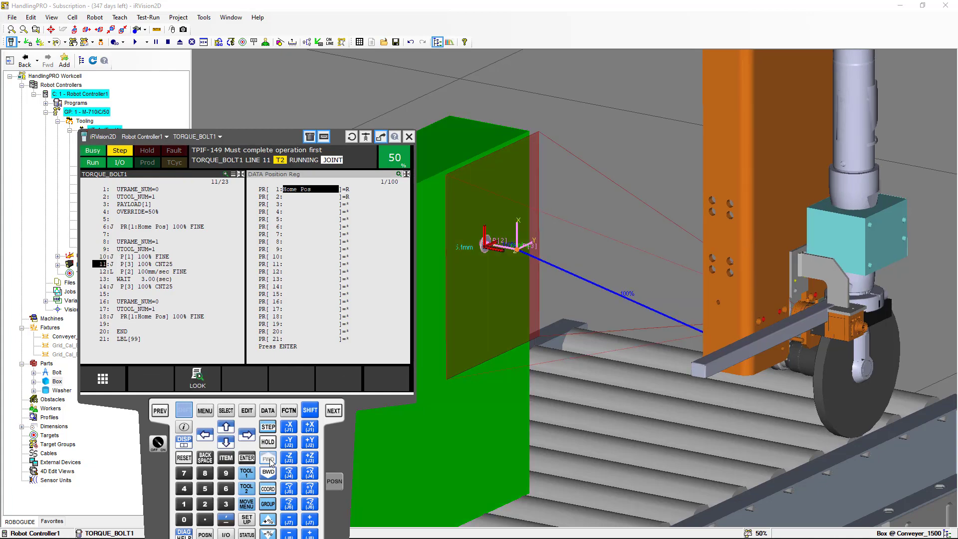
right_click_drag(538, 381, 332, 377)
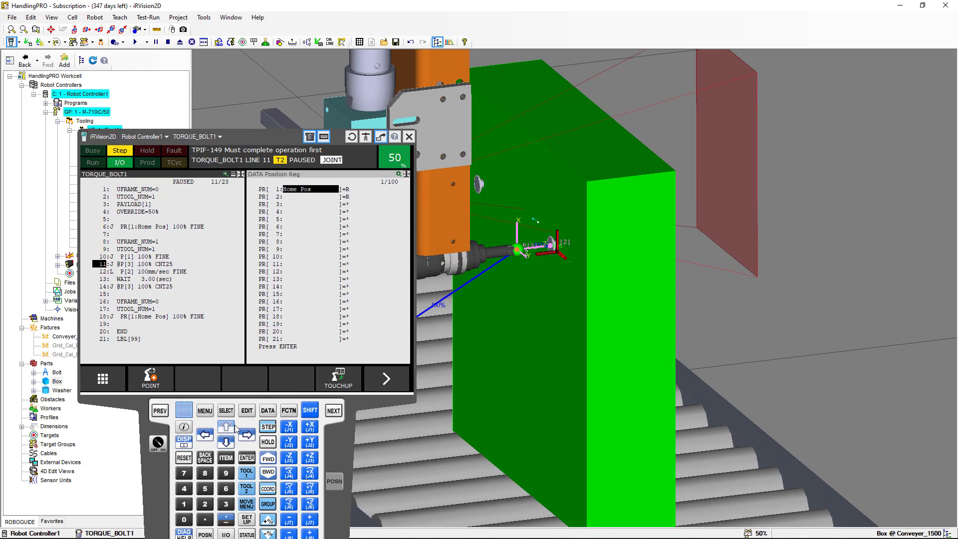
left_click(263, 460)
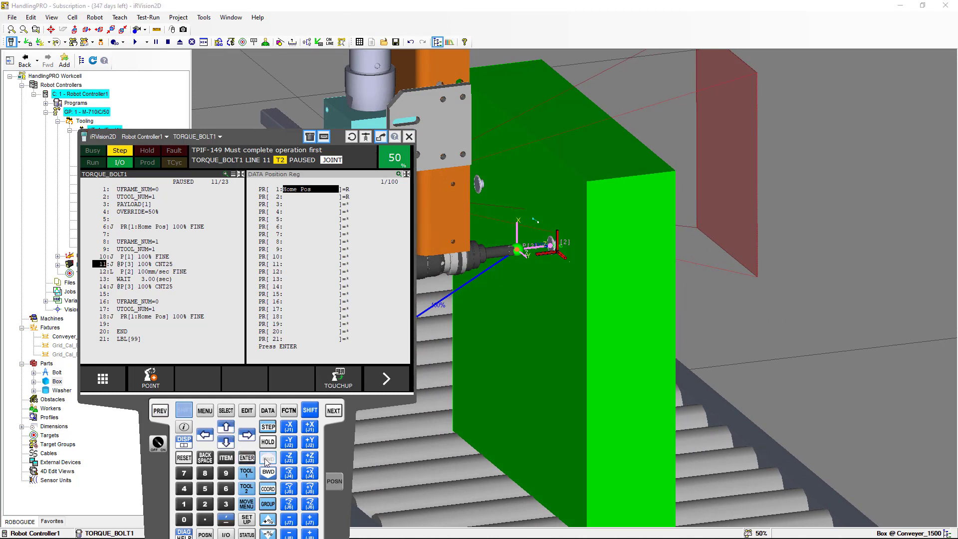
scroll(525, 273, "up", 6)
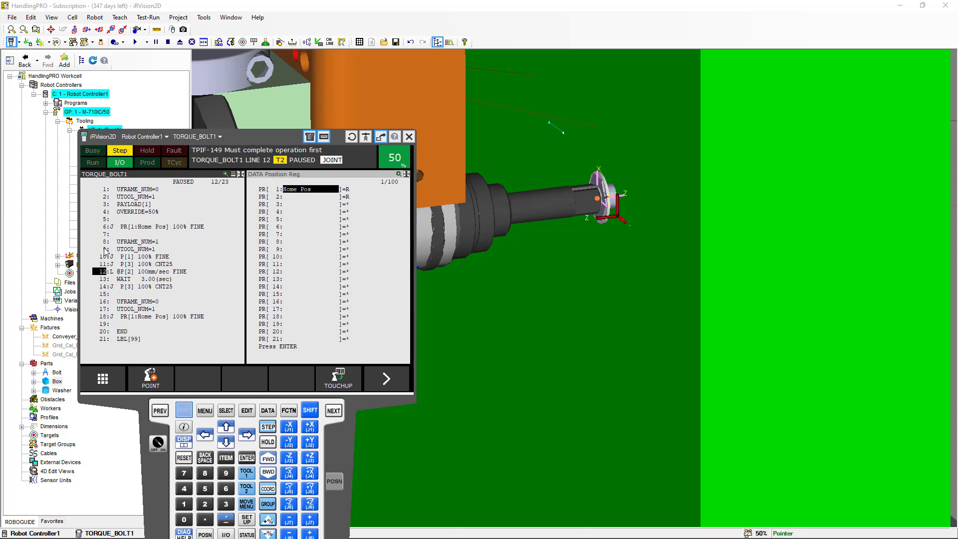
Inspect the tool's alignment with the bolt from several angles and return the program cursor to line 1
left_click(106, 249)
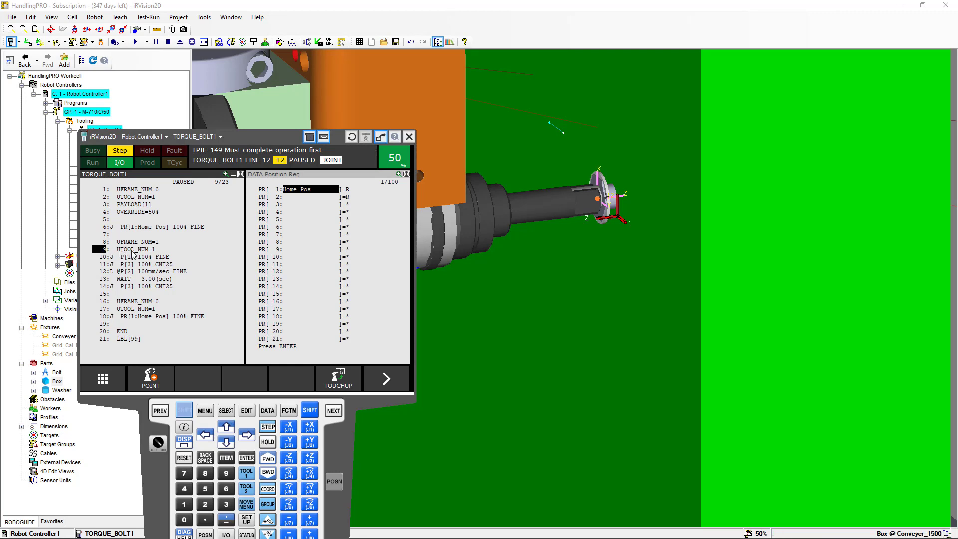
left_click(114, 244)
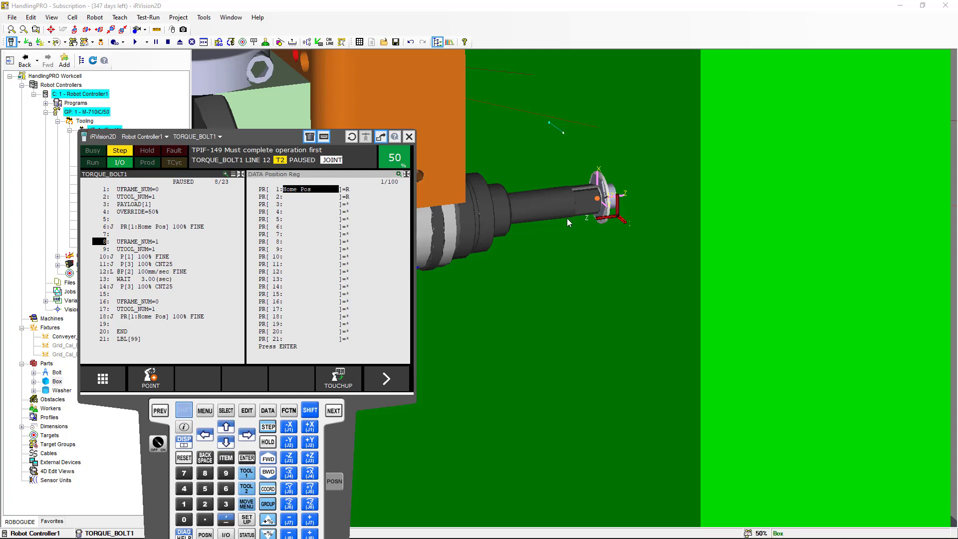
scroll(570, 225, "up", 4)
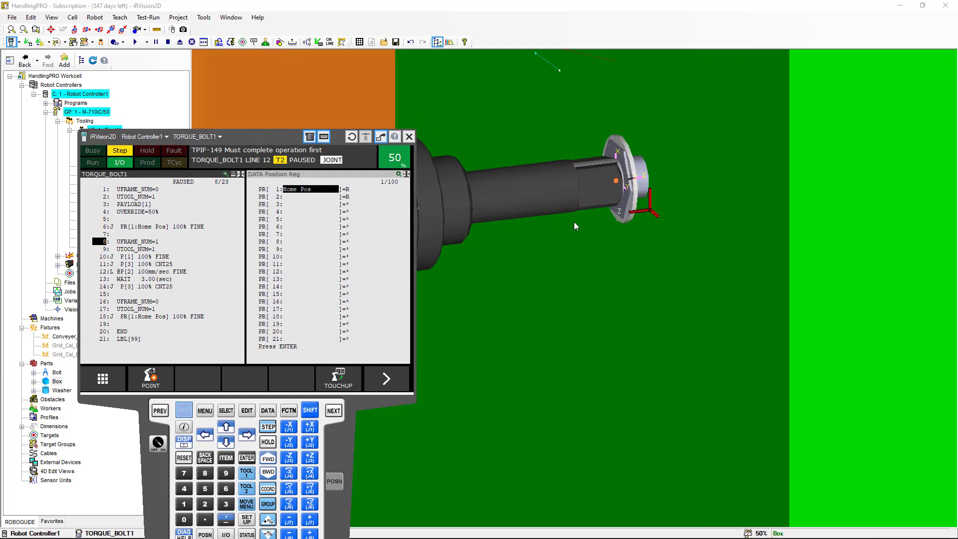
right_click_drag(579, 215, 579, 219, "ctrl")
right_click_drag(562, 293, 562, 295, "ctrl")
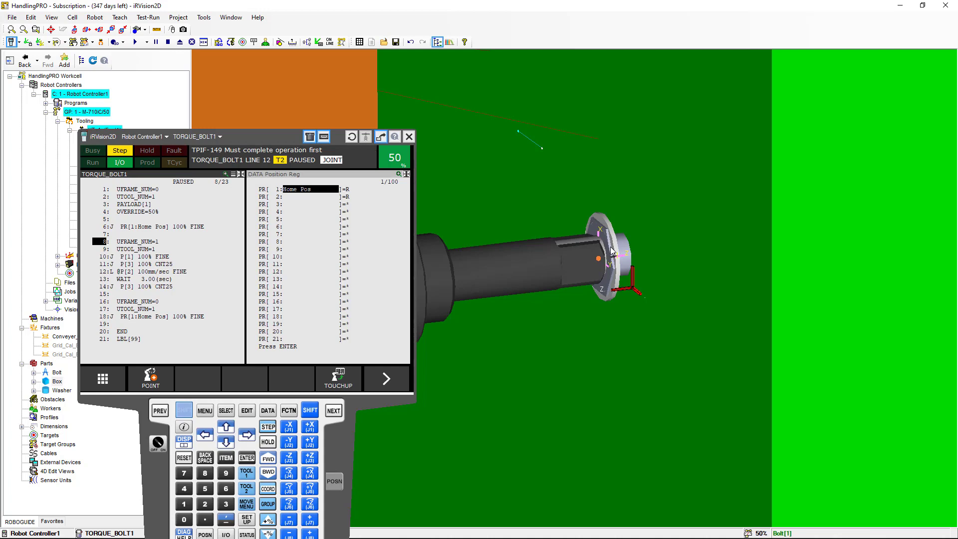
scroll(612, 251, "down", 5)
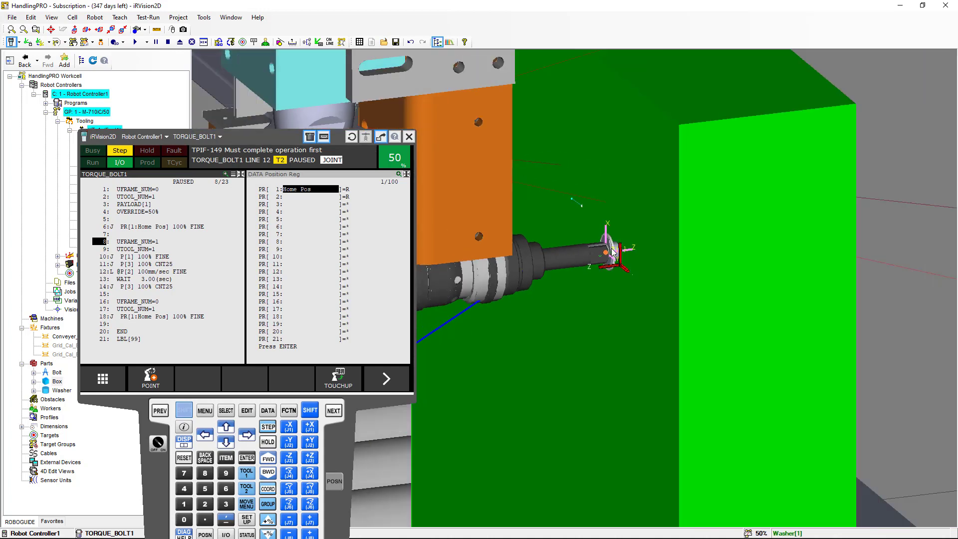
scroll(613, 251, "down", 1)
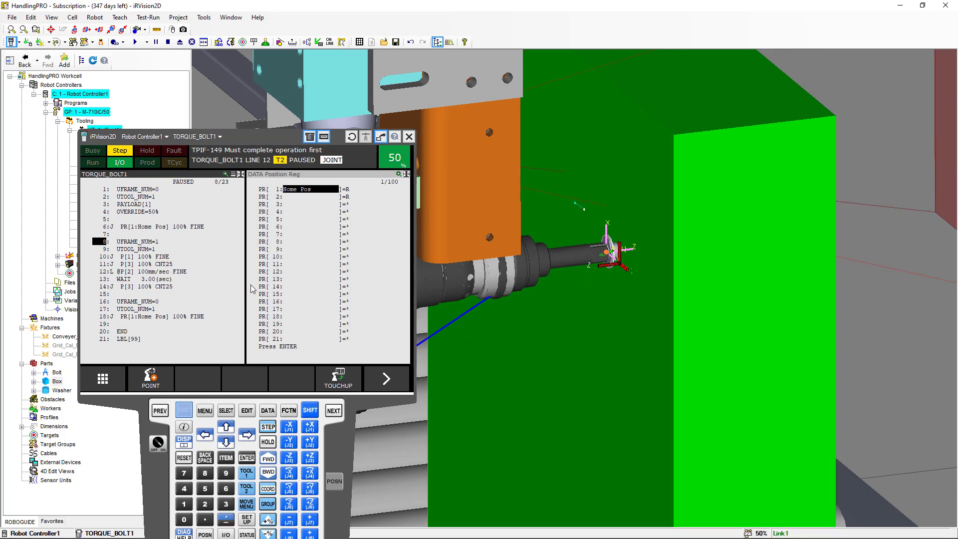
scroll(540, 289, "down", 1)
right_click_drag(543, 290, 647, 302)
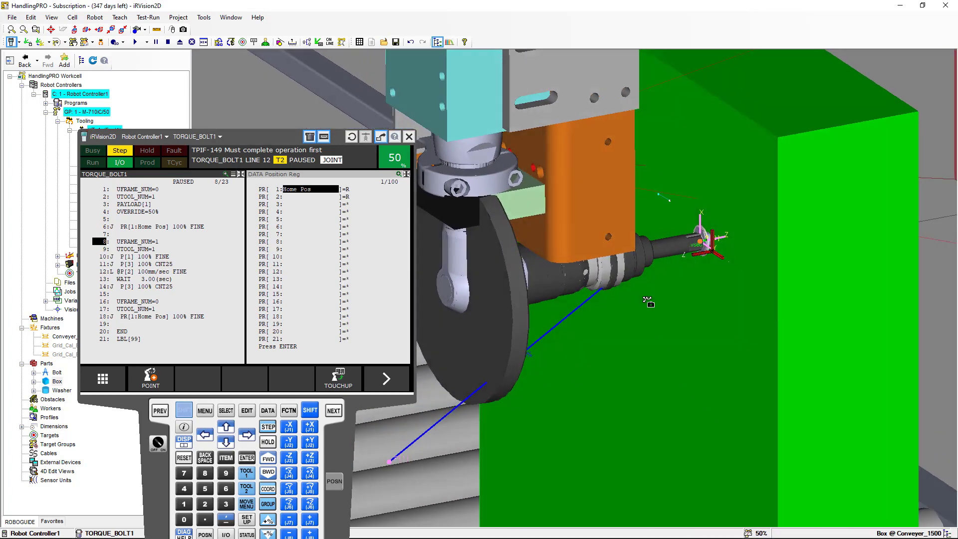
scroll(646, 301, "down", 1)
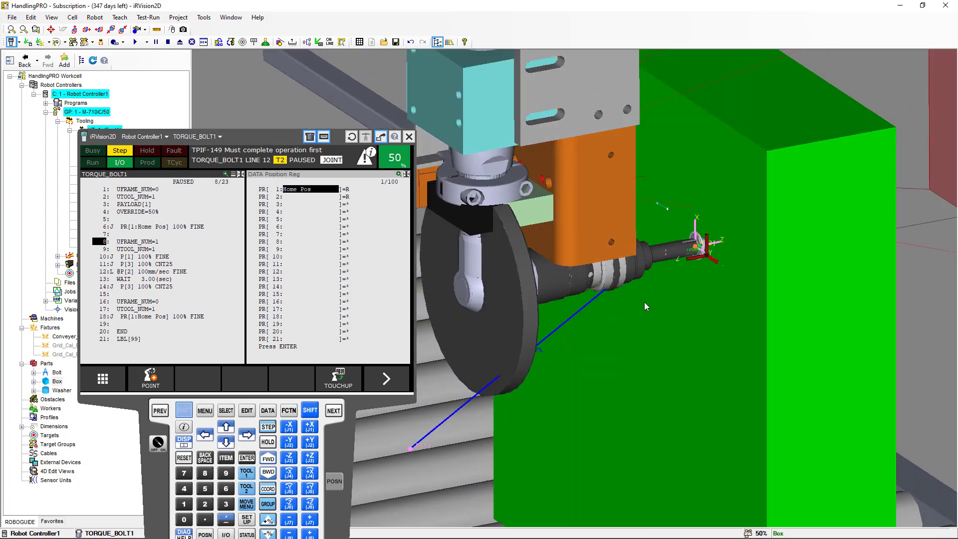
left_click(226, 423)
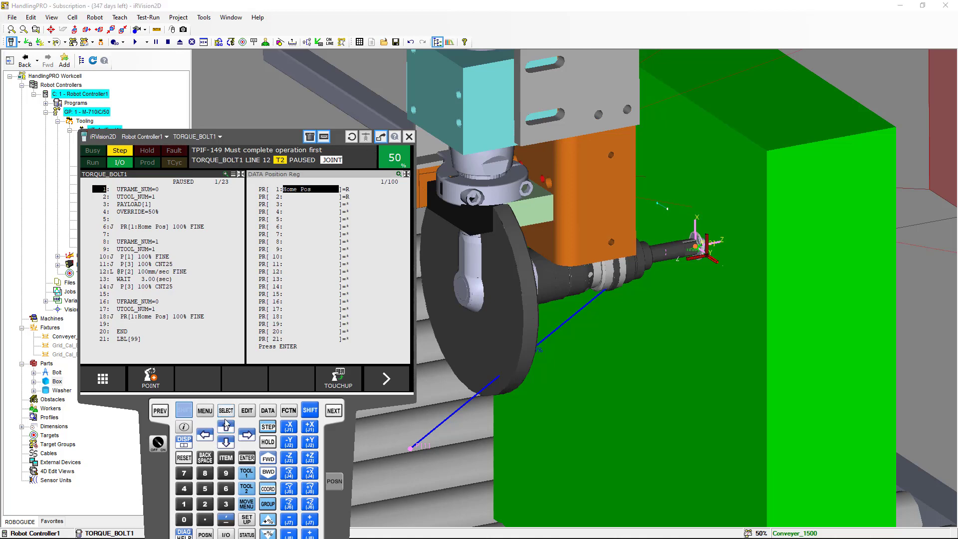
Run the TORQUE_BOLT1 program step by step from line 1 through all its moves to the end
left_click(268, 459)
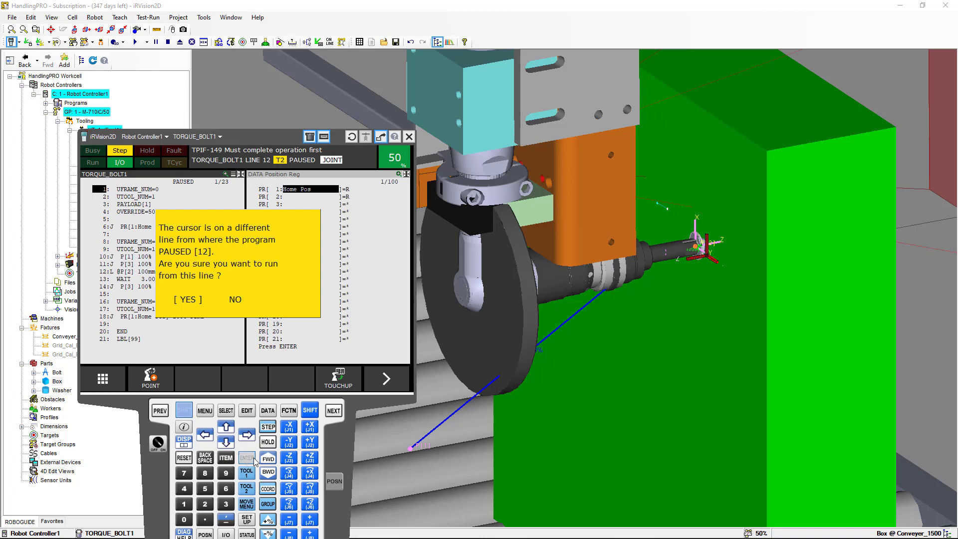
left_click(245, 459)
left_click(267, 456)
left_click(267, 457)
left_click(267, 457)
left_click(268, 457)
left_click(268, 459)
left_click(268, 459)
left_click(268, 459)
left_click(268, 459)
left_click(268, 459)
left_click(268, 459)
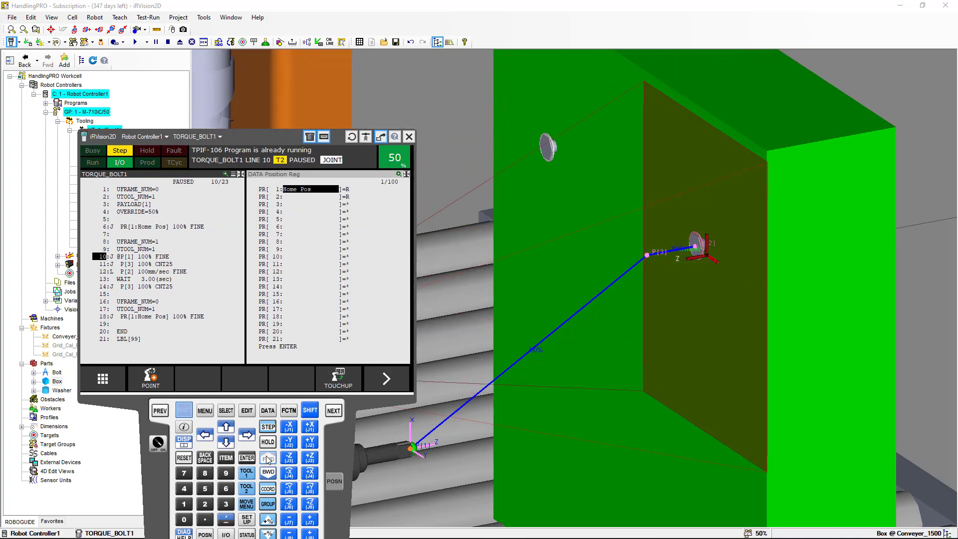
left_click(268, 459)
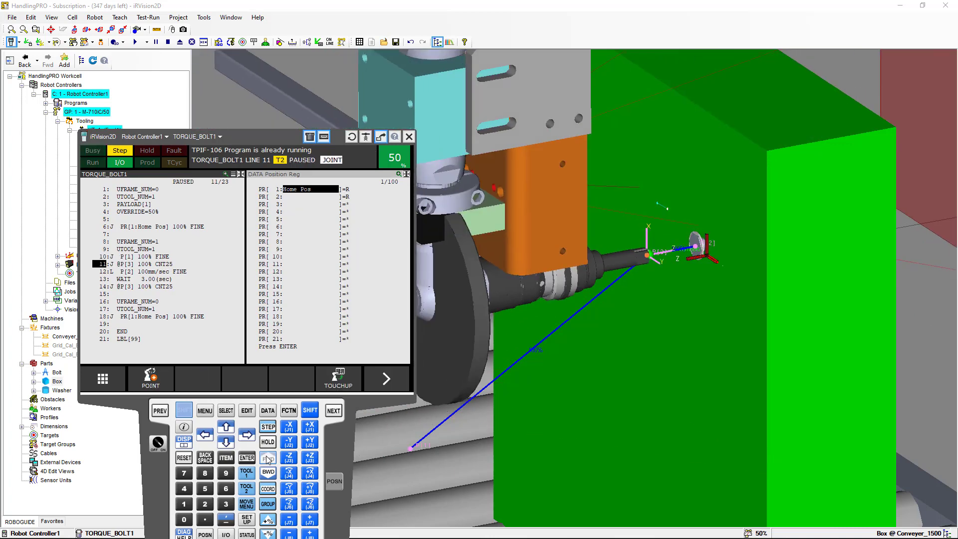
left_click(268, 459)
left_click(268, 460)
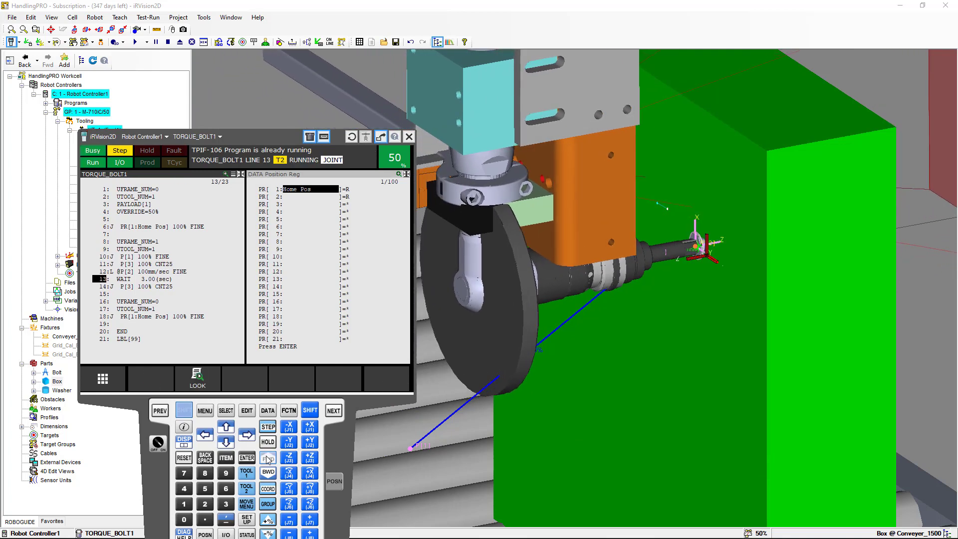
left_click(268, 459)
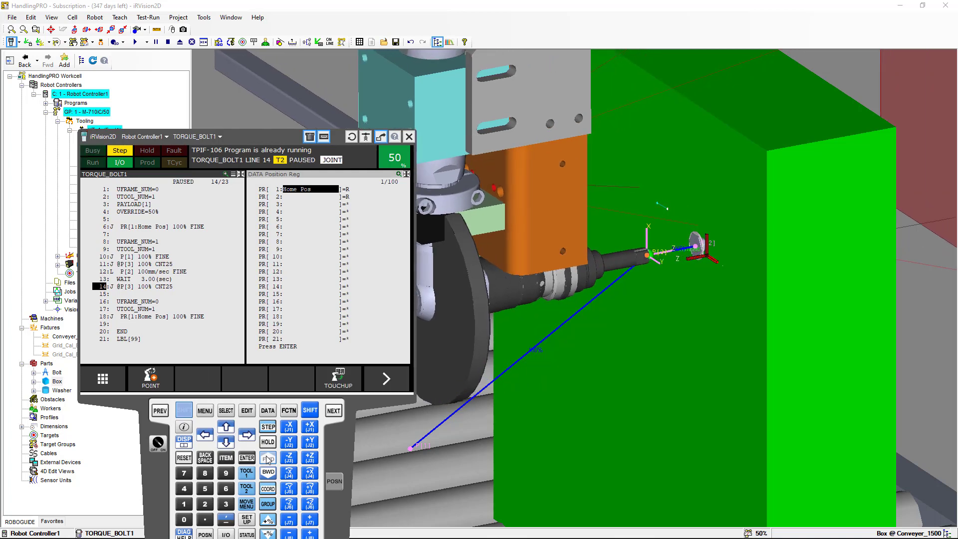
left_click(268, 459)
left_click(268, 459)
left_click(268, 459)
left_click(268, 459)
left_click(268, 459)
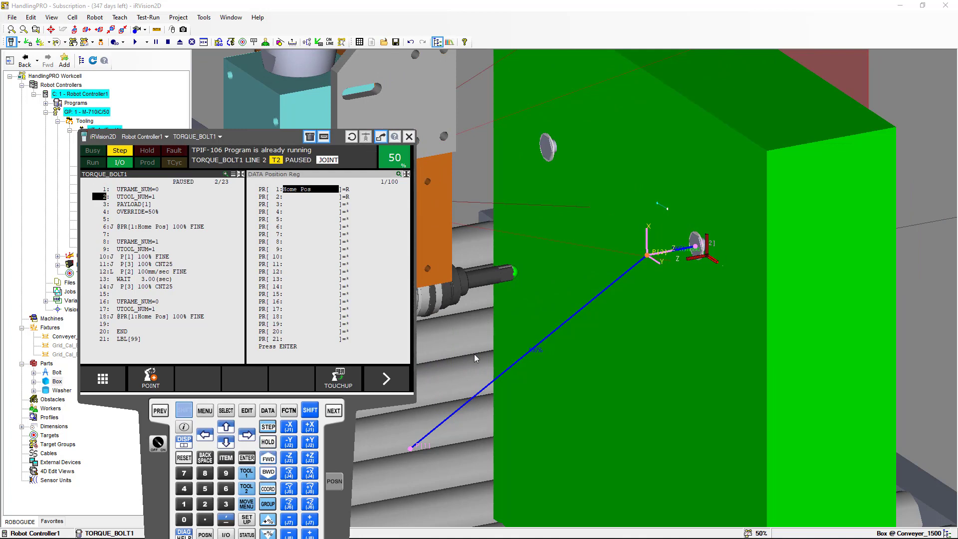
Insert two blank lines above the P[3] move on line 11 of TORQUE_BOLT1
left_click(105, 265)
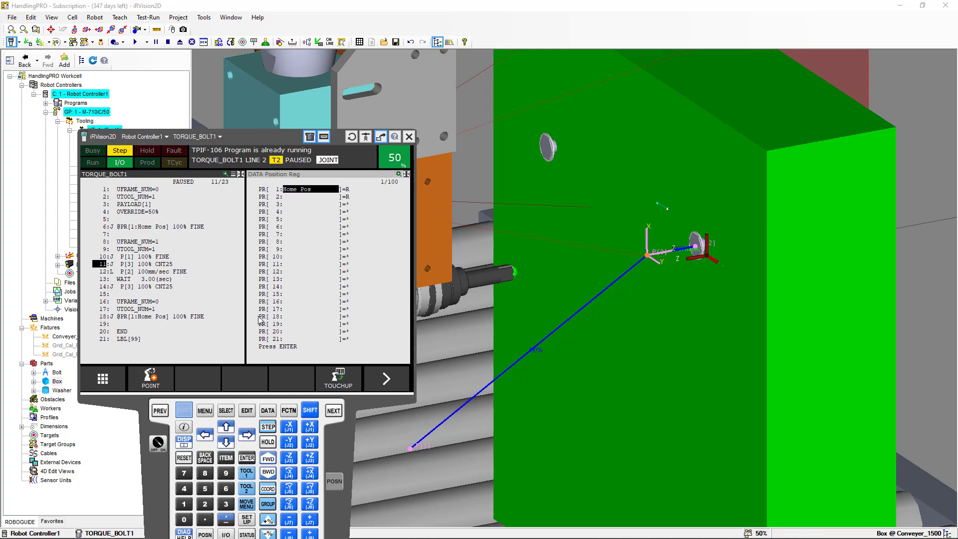
left_click(387, 381)
left_click(345, 385)
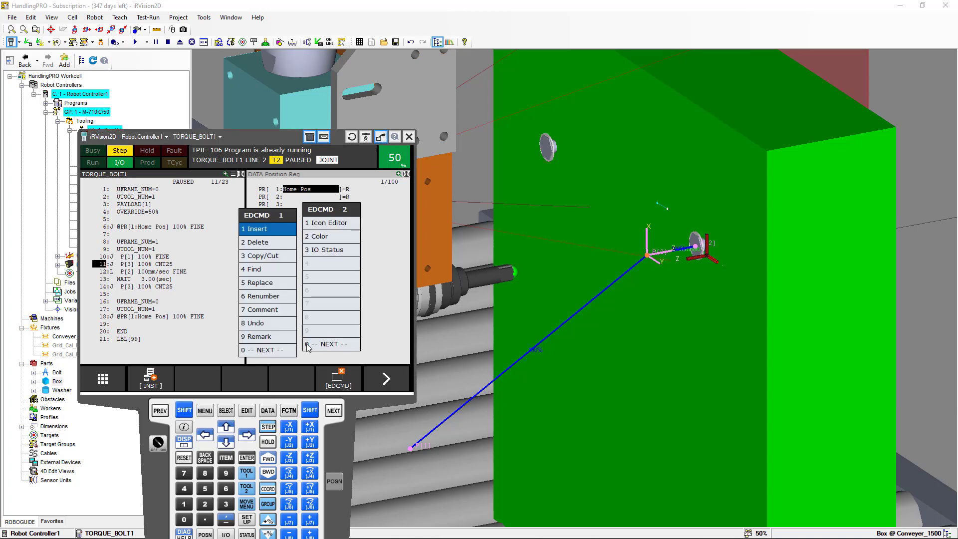
left_click(247, 456)
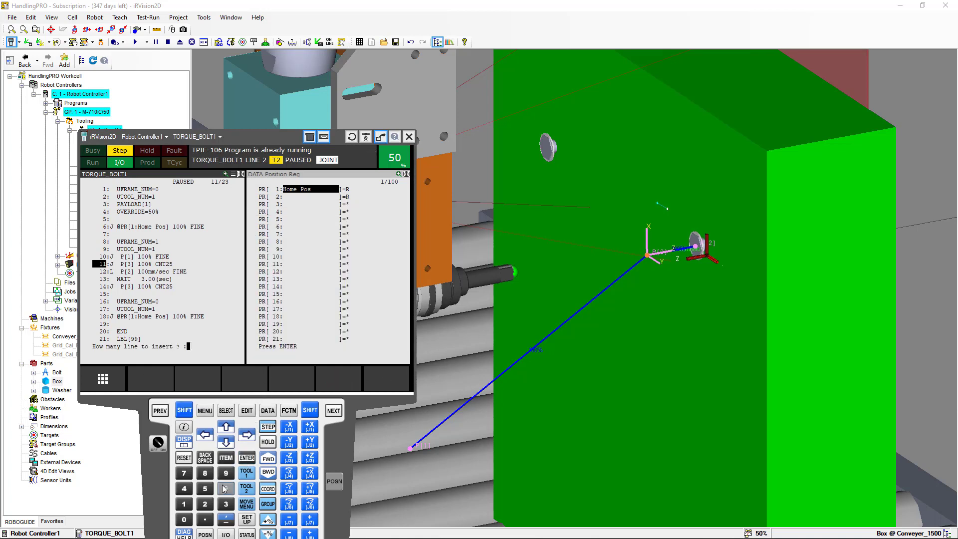
left_click(204, 504)
left_click(247, 458)
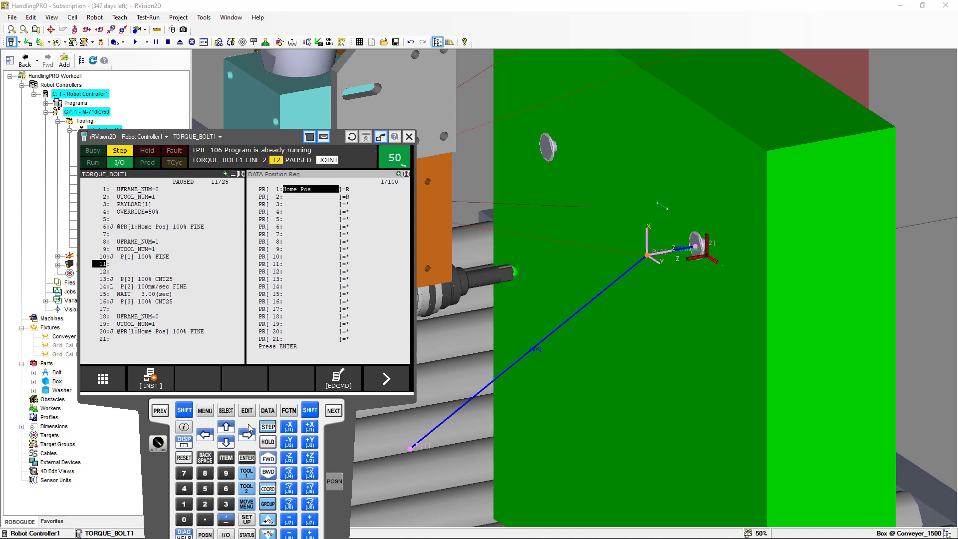
Add a VISION RUN_FIND 'VP_BOLT_1' instruction on the first inserted line 11
left_click(152, 379)
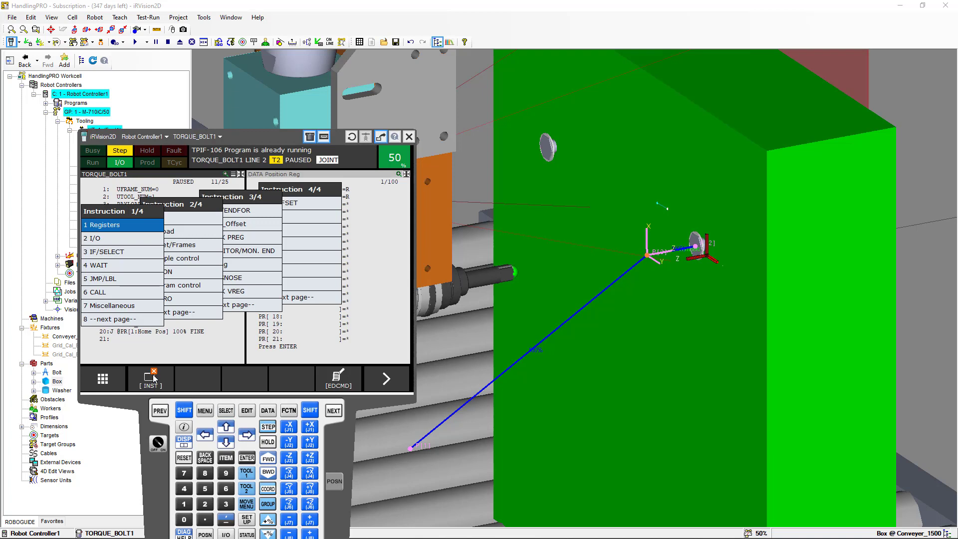
left_click(136, 320)
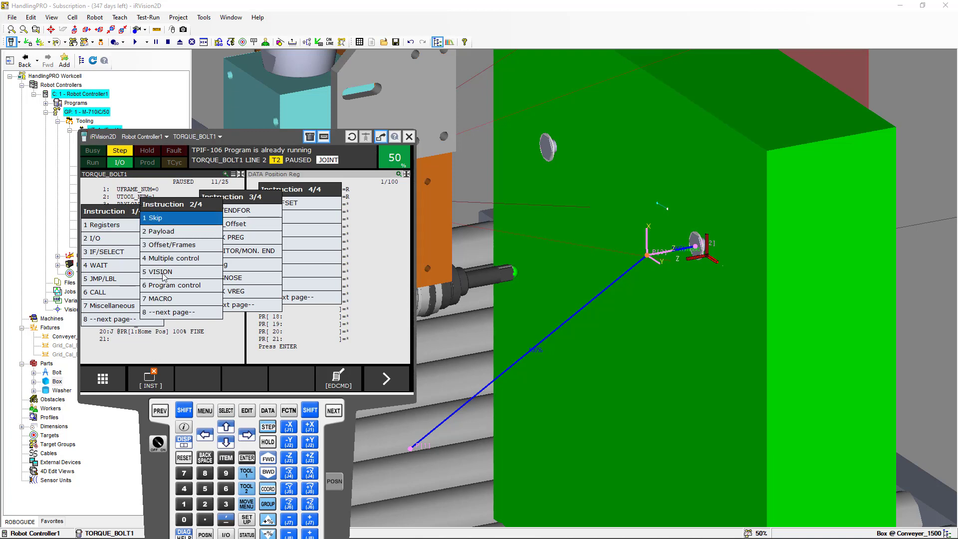
left_click(163, 276)
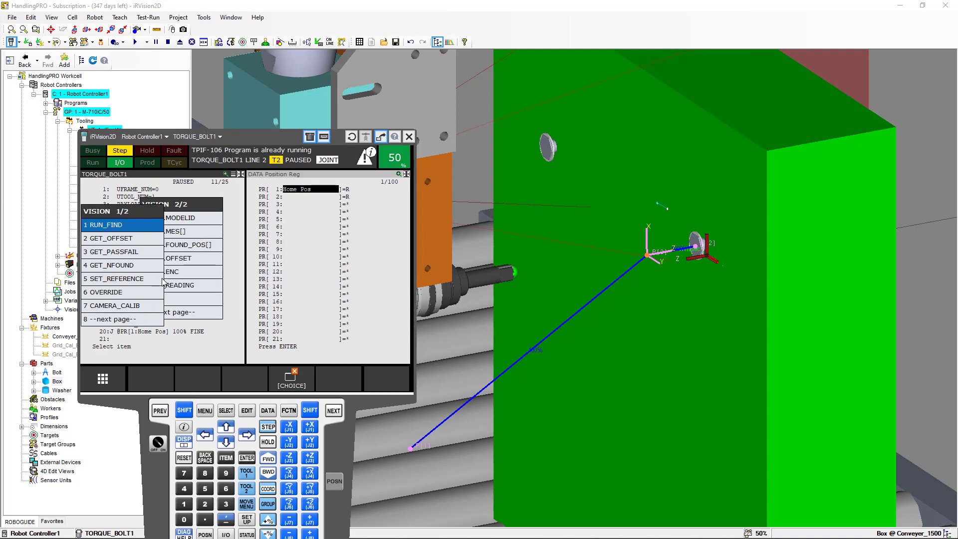
left_click(114, 227)
left_click(296, 378)
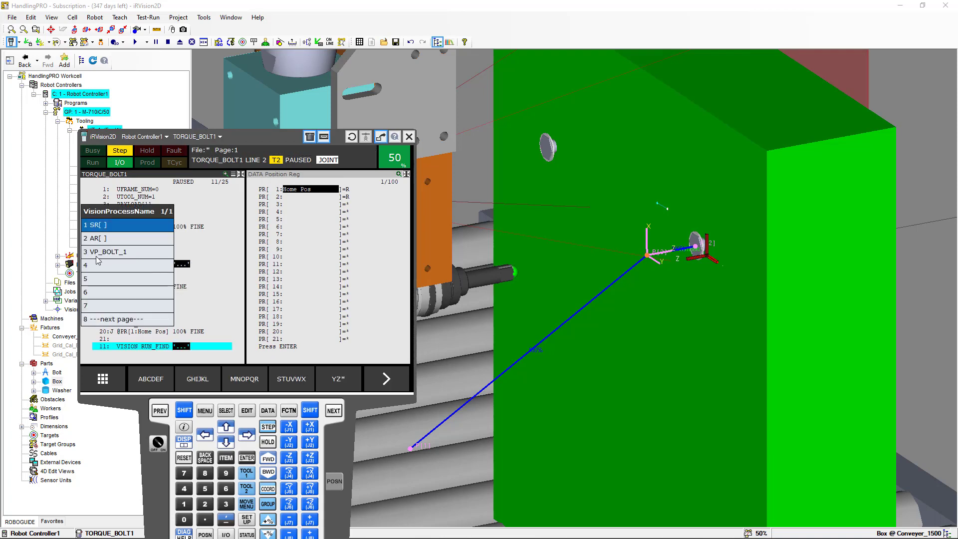
left_click(107, 255)
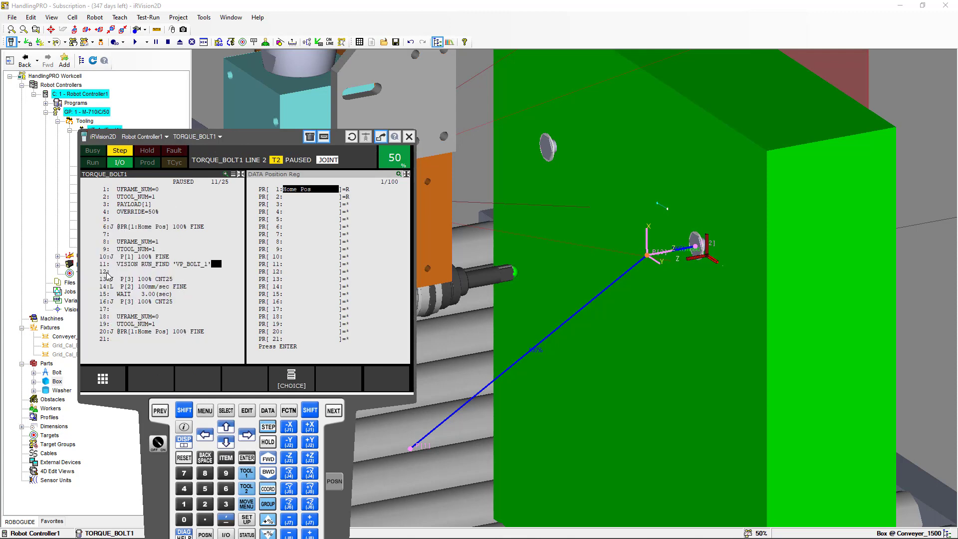
Add a VISION GET_OFFSET 'VP_BOLT_1' instruction on line 12
left_click(107, 273)
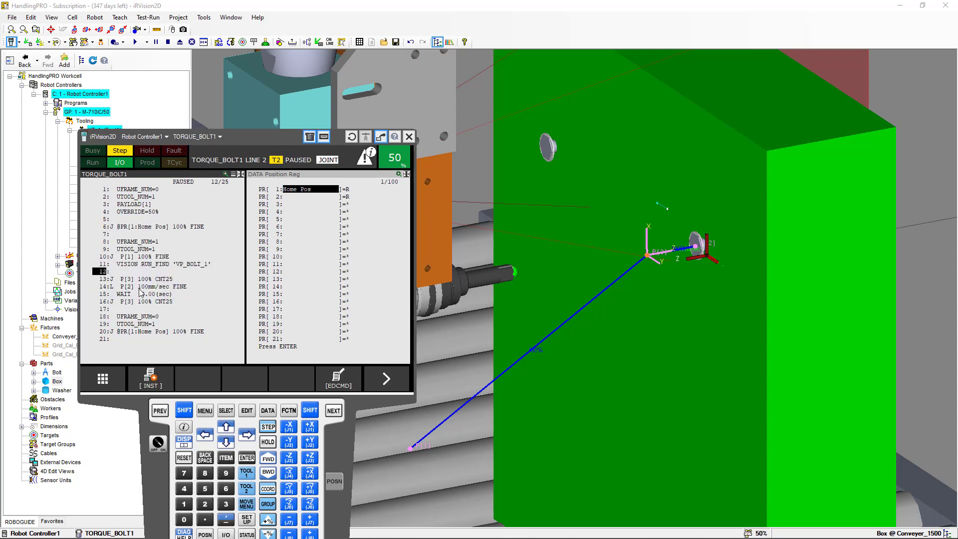
left_click(157, 380)
left_click(149, 322)
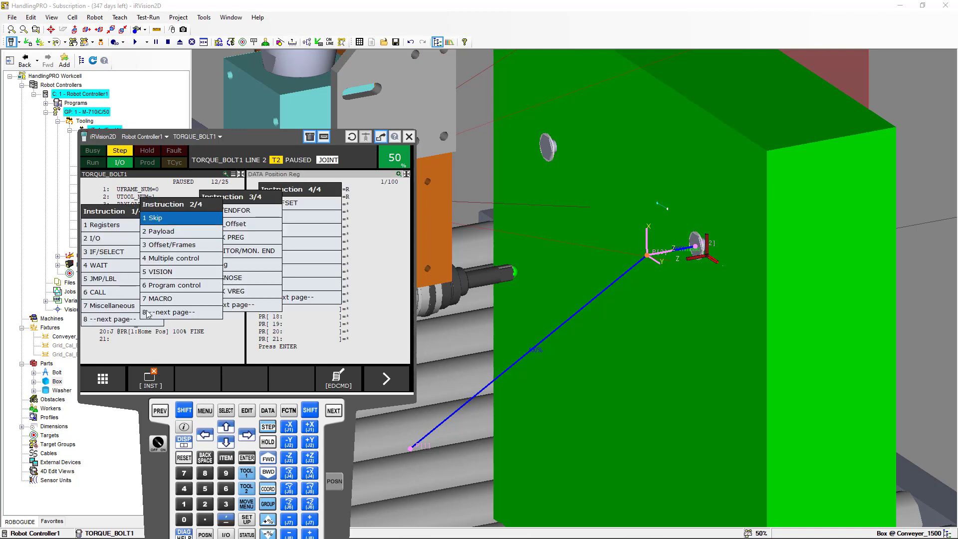
left_click(164, 273)
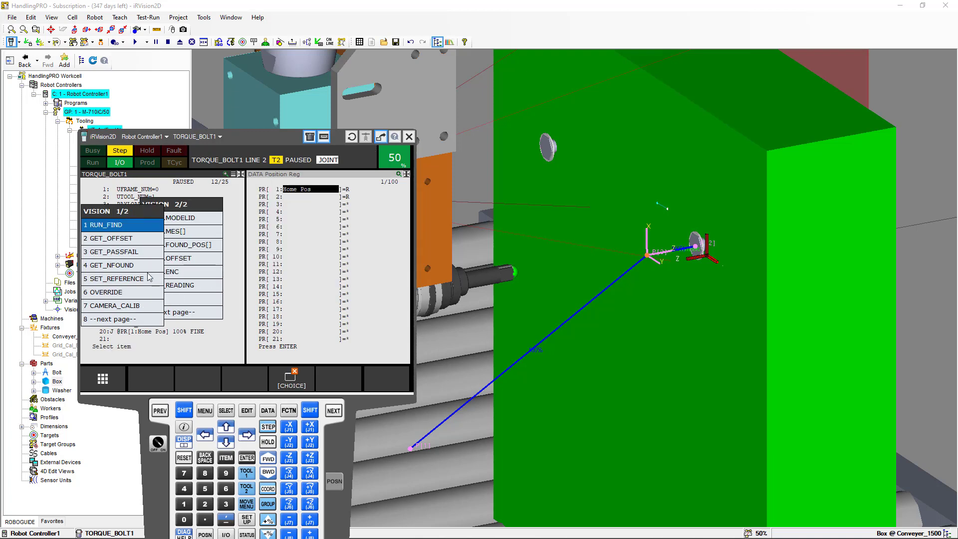
left_click(135, 239)
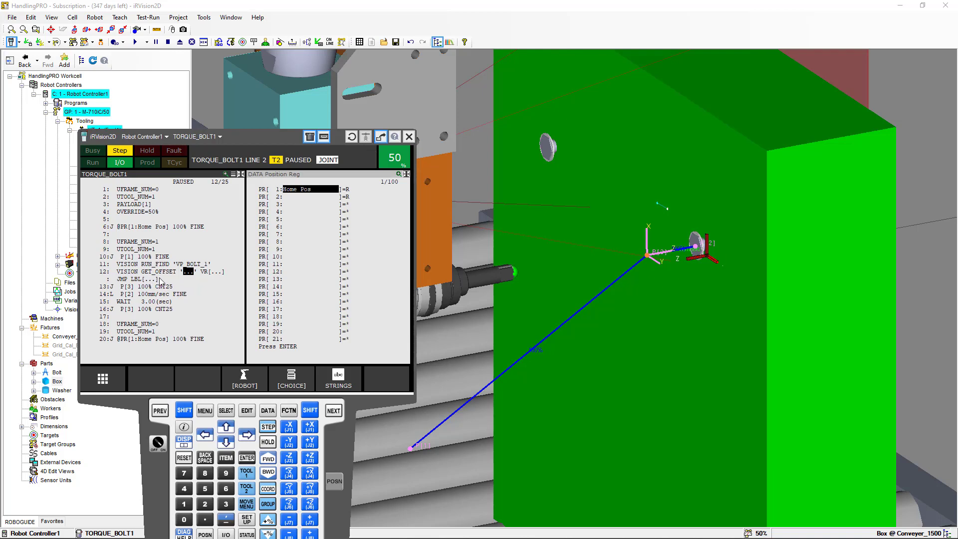
left_click(292, 381)
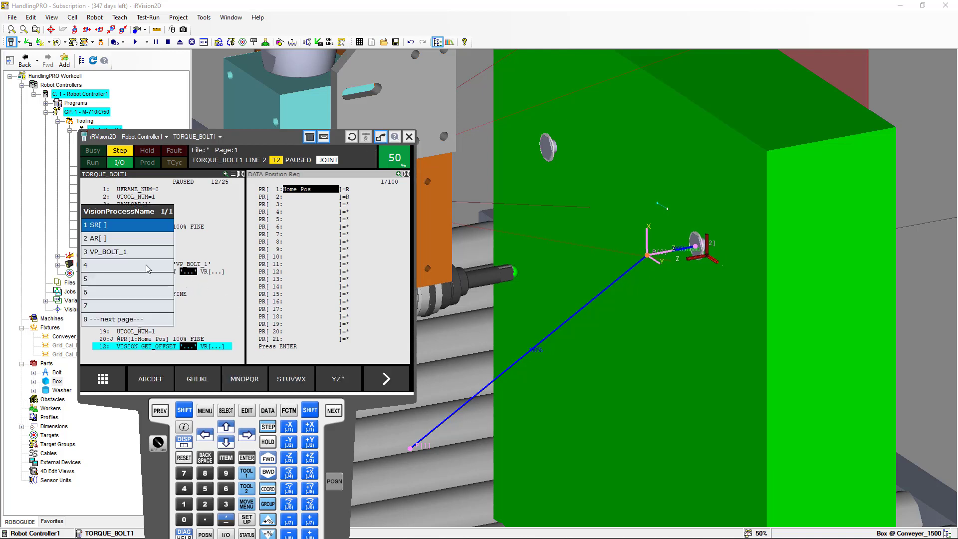
left_click(139, 252)
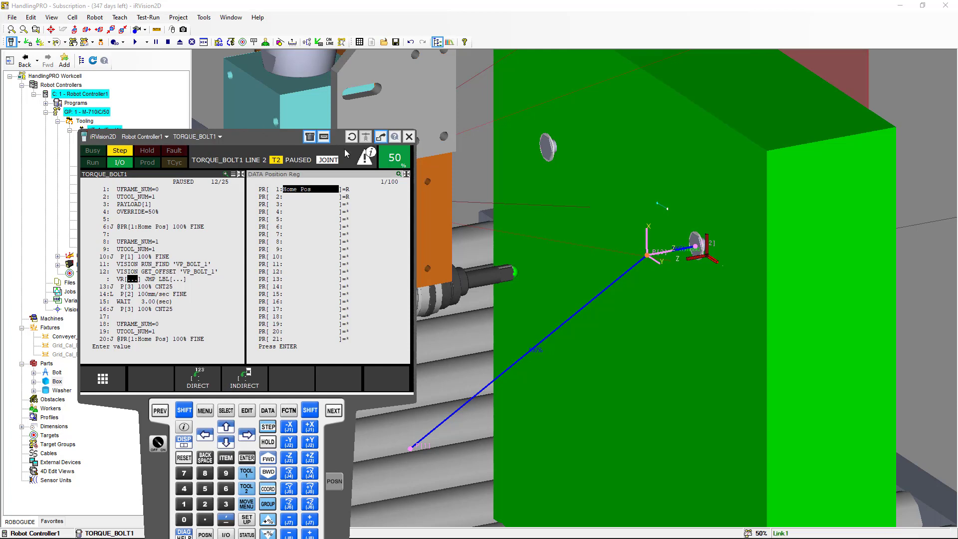
Set the GET_OFFSET vision register to VR[1] and its jump label to LBL[99]
left_click(181, 505)
left_click(246, 460)
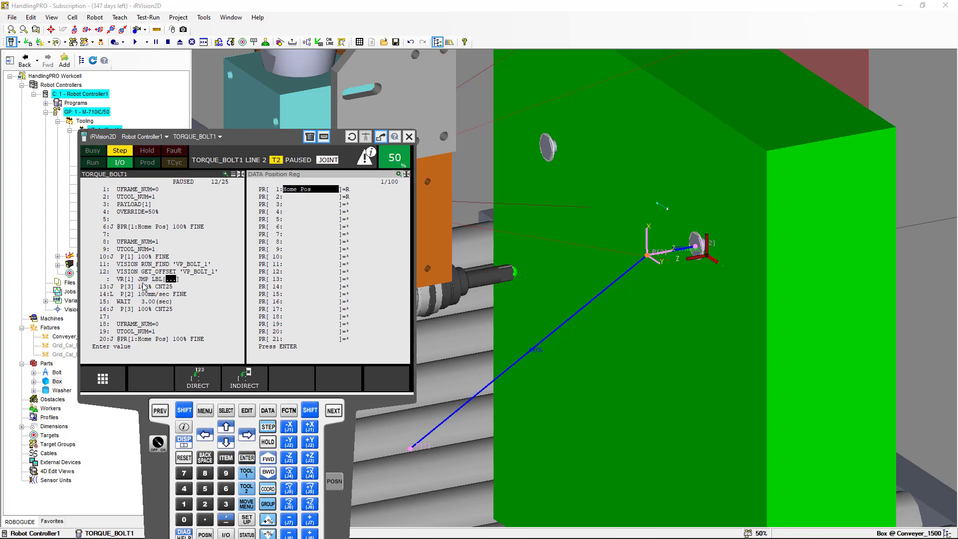
left_click(226, 473)
left_click(226, 473)
left_click(247, 458)
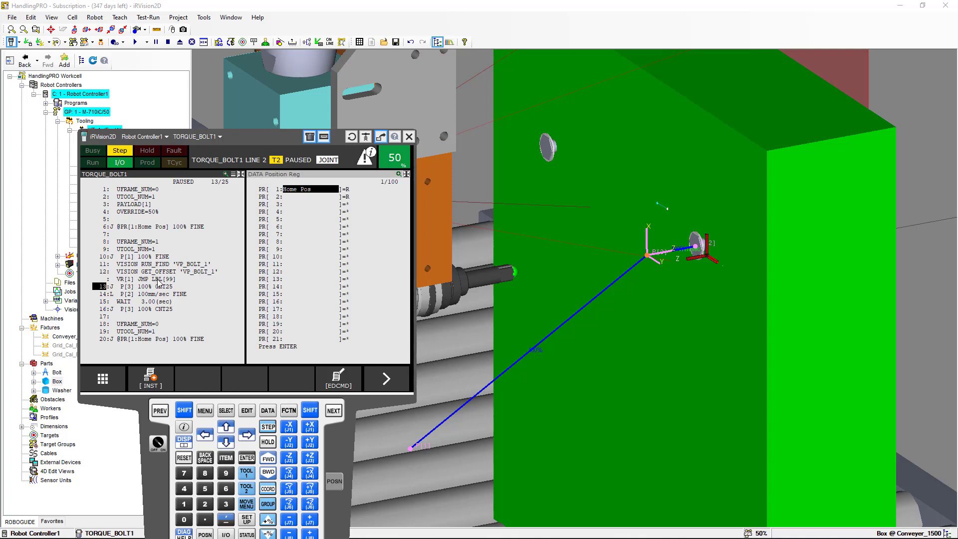
Append the VOFFSET,VR[1] motion option to the P[3] move on line 13
left_click(190, 410)
left_click(227, 443)
left_click(226, 442)
left_click(226, 442)
left_click(226, 442)
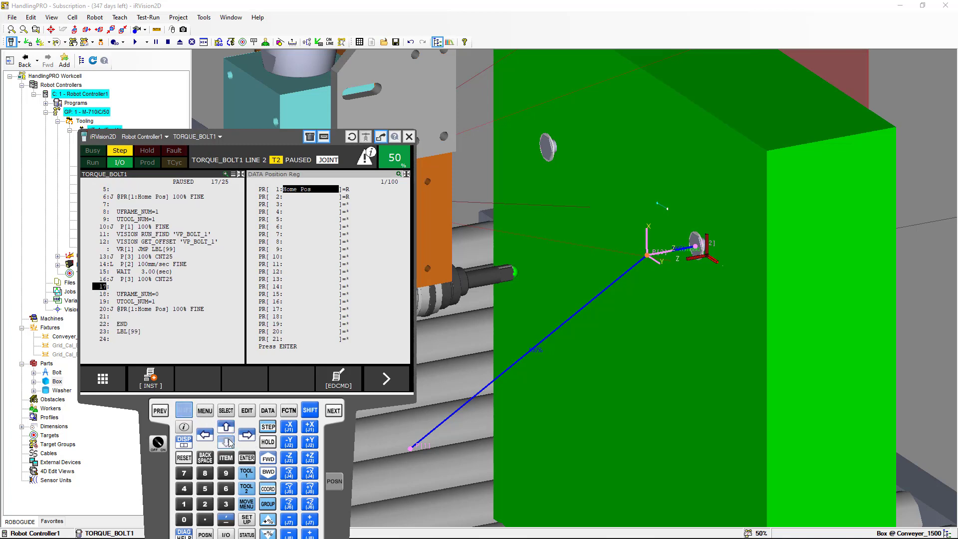
left_click(103, 332)
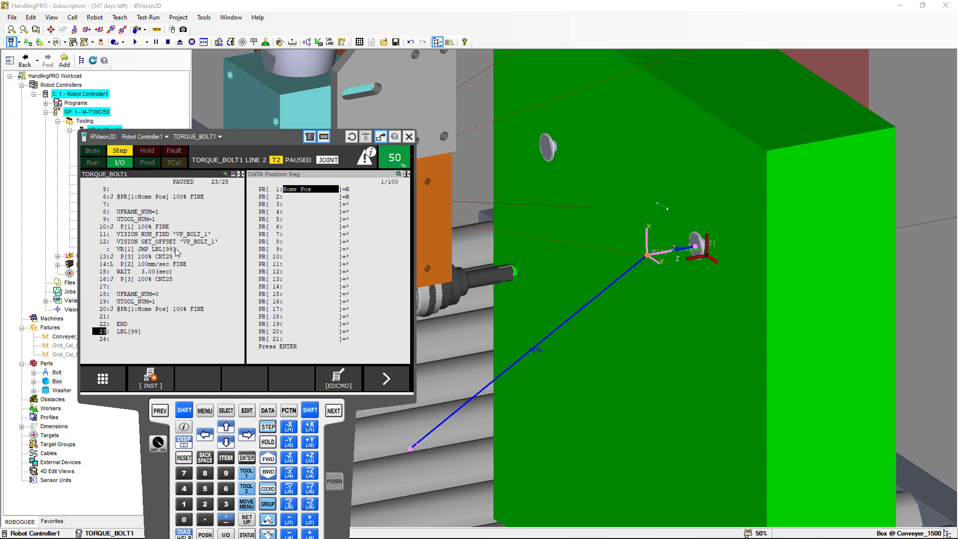
left_click(106, 258)
left_click(177, 257)
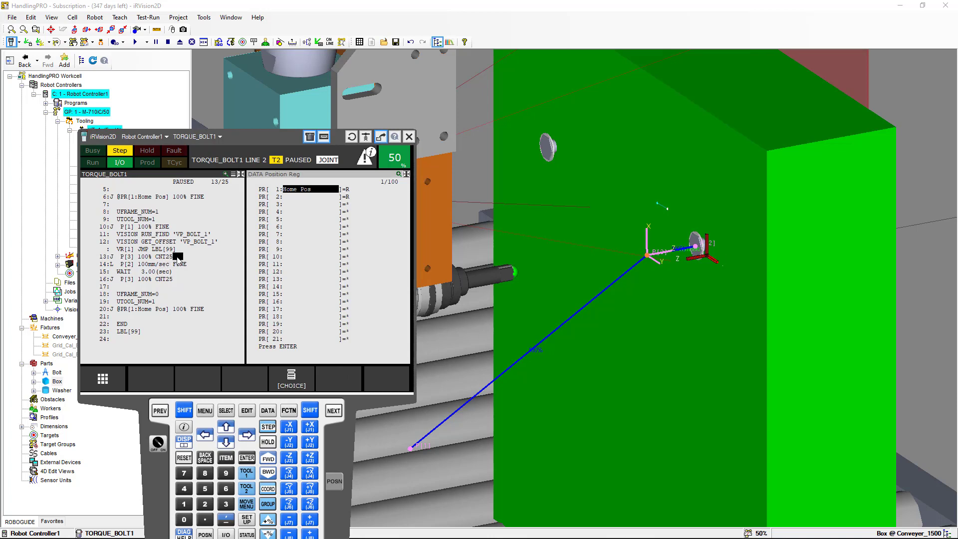
left_click(294, 379)
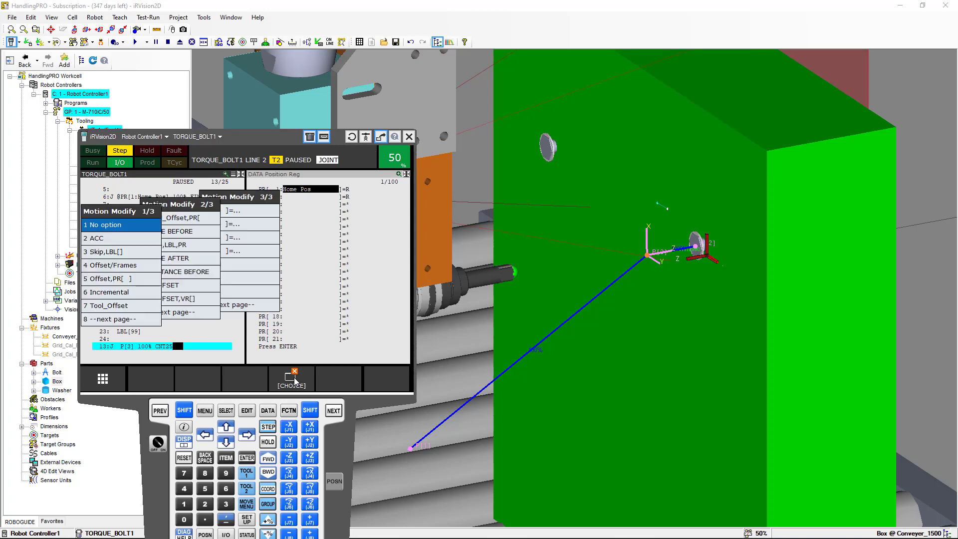
left_click(141, 322)
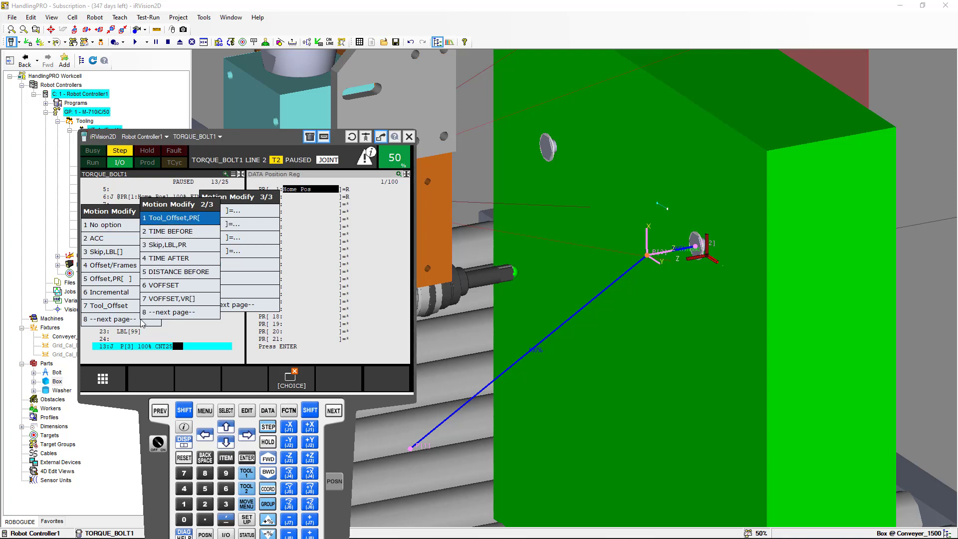
left_click(165, 298)
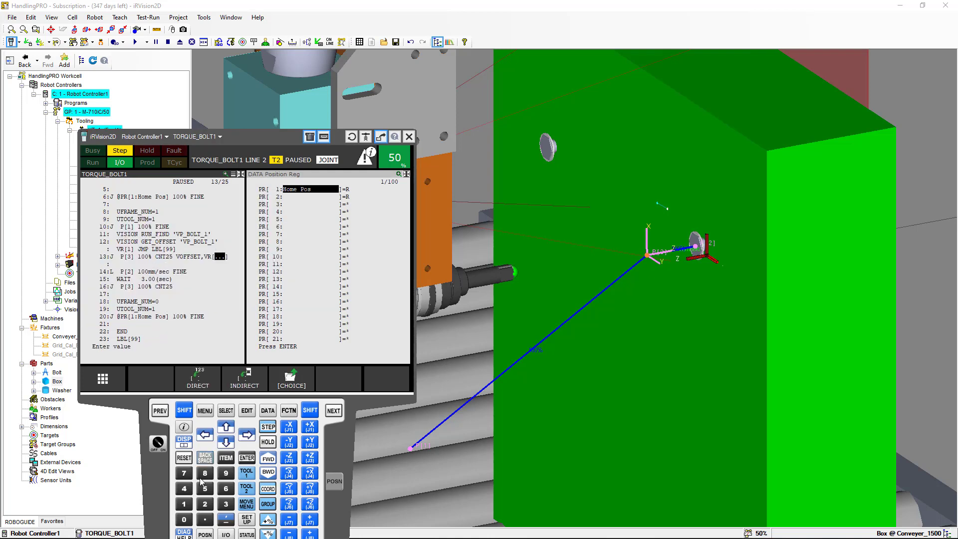
left_click(183, 504)
left_click(248, 458)
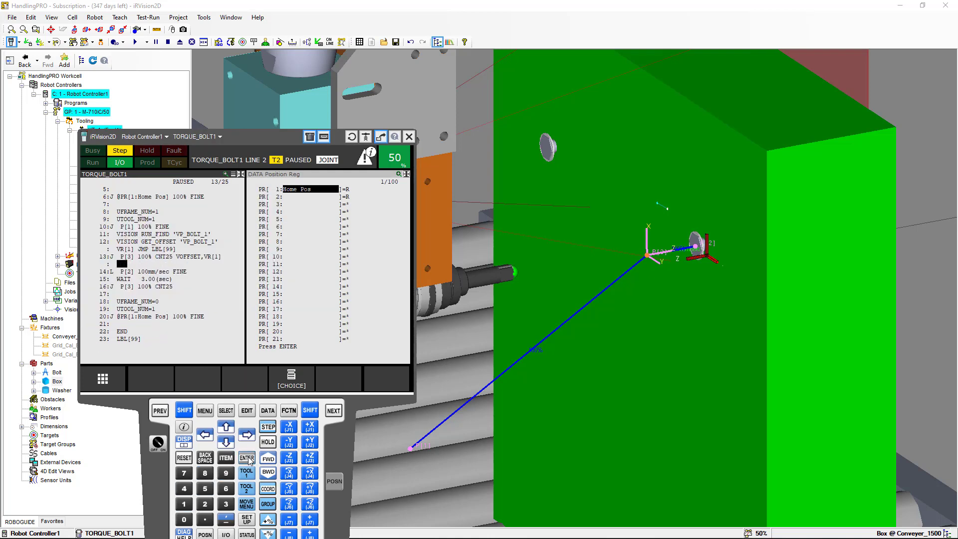
Append the VOFFSET,VR[1] motion option to the P[2] linear move on line 14
left_click(185, 273)
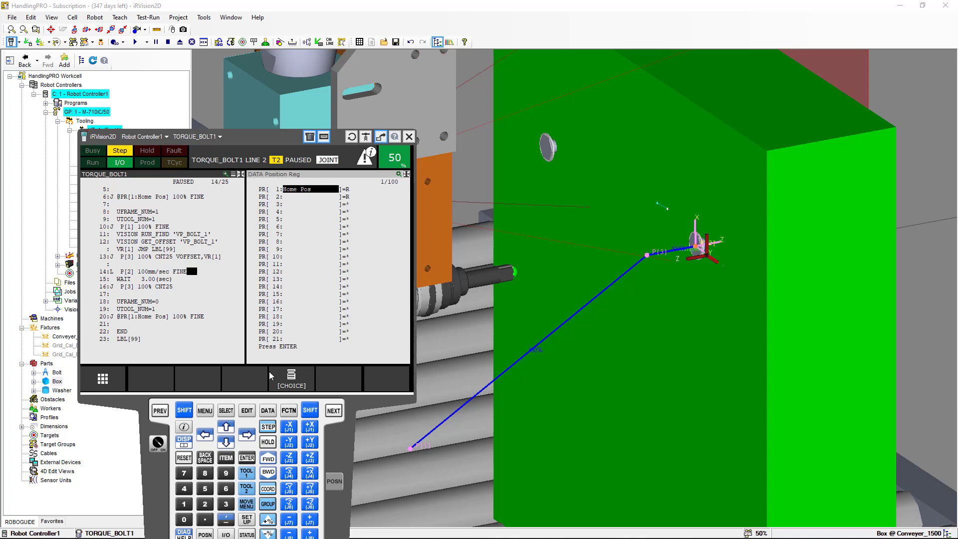
left_click(283, 378)
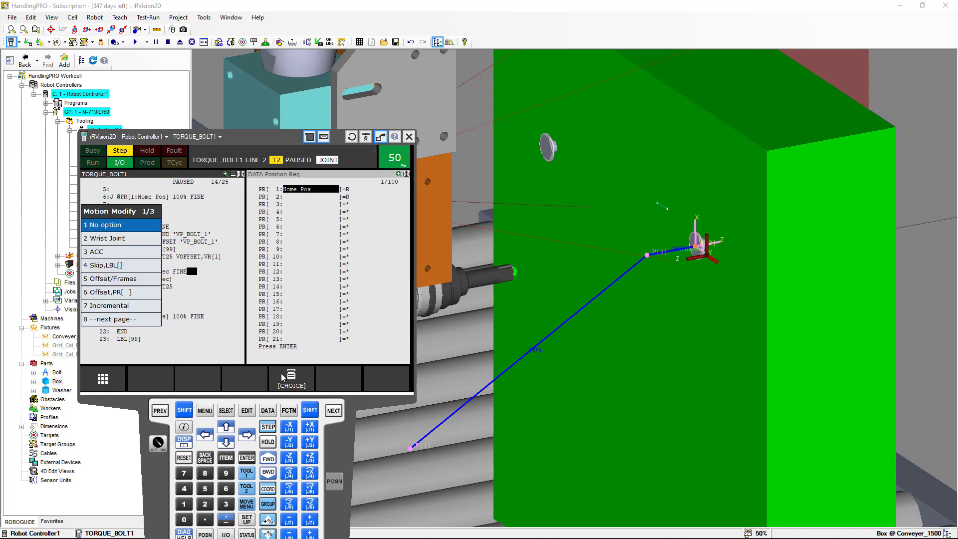
left_click(141, 322)
left_click(195, 318)
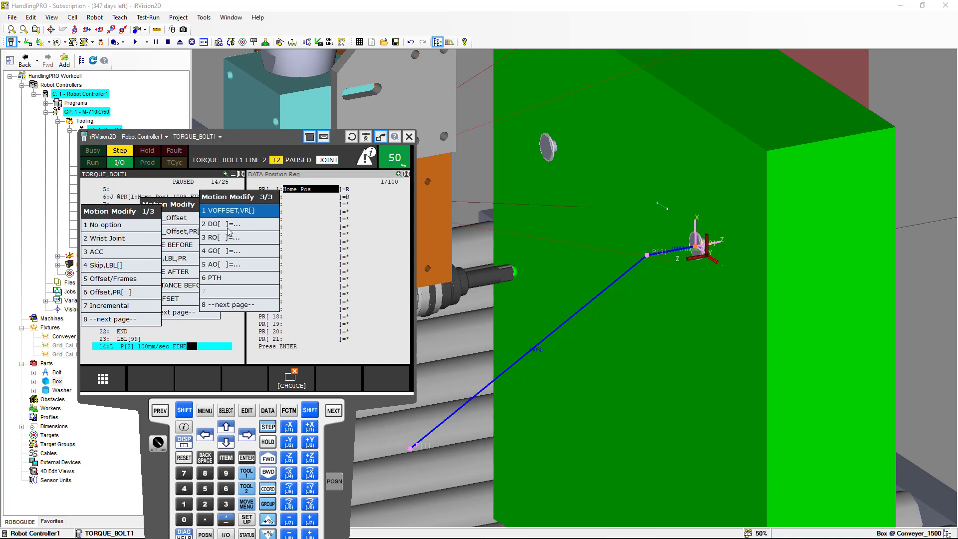
left_click(233, 213)
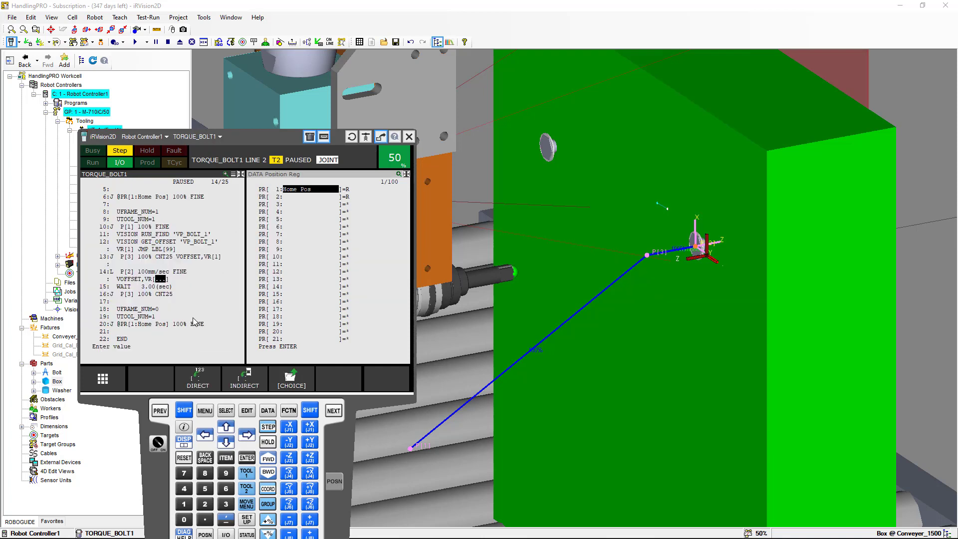
left_click(184, 504)
left_click(246, 458)
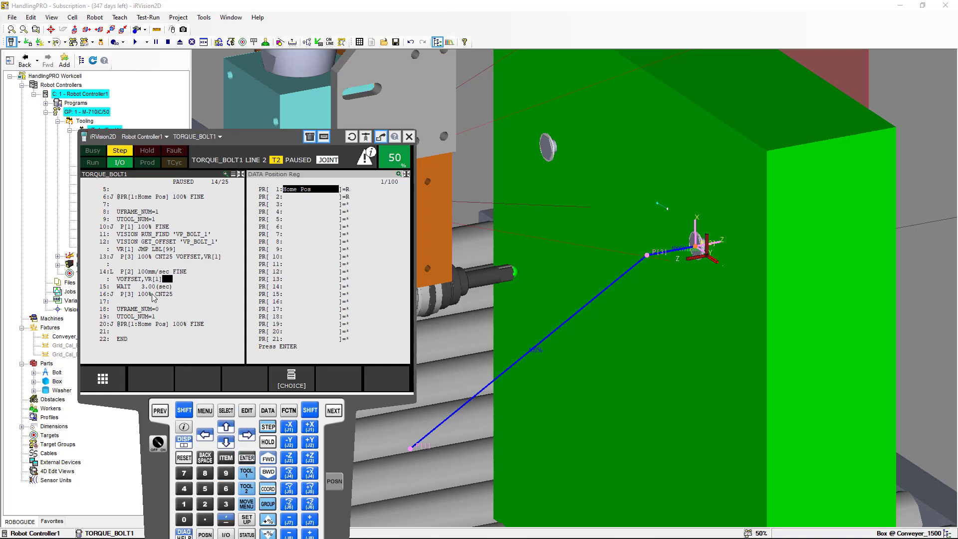
Append the VOFFSET,VR[1] motion option to the P[3] move on line 16
left_click(175, 295)
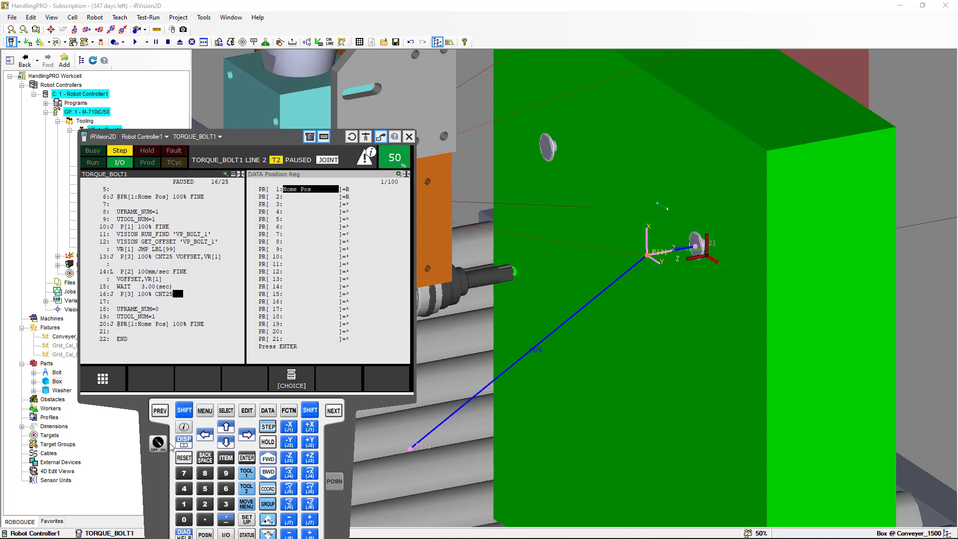
left_click(290, 382)
left_click(150, 320)
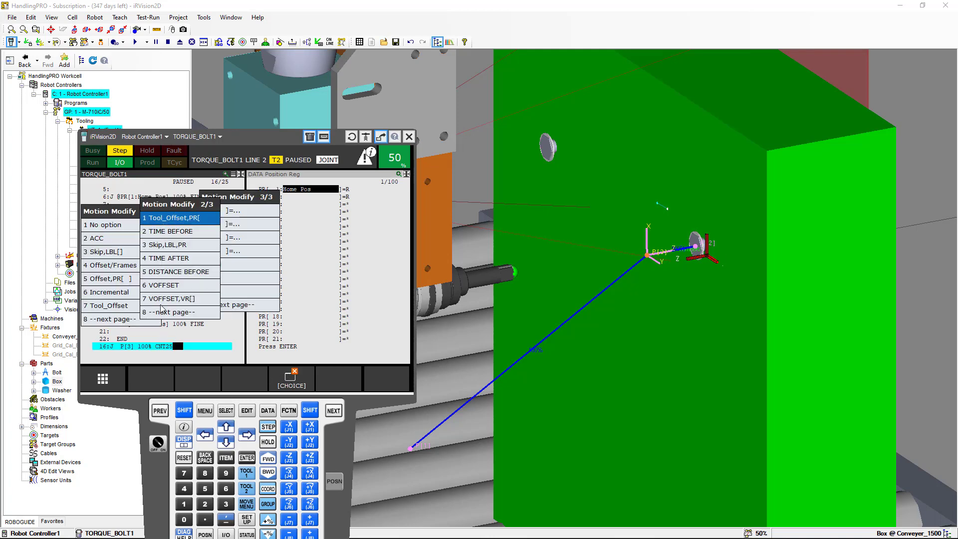
left_click(160, 304)
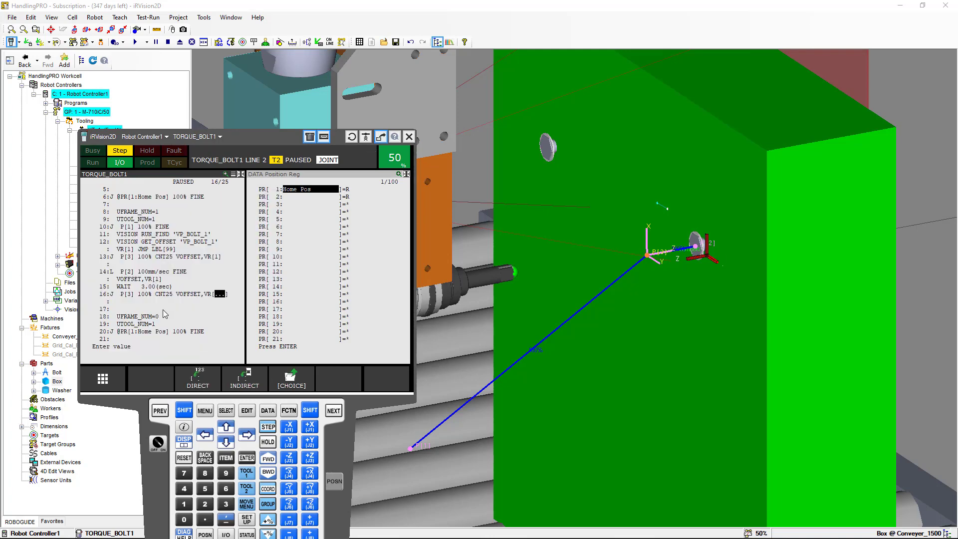
left_click(183, 504)
left_click(248, 456)
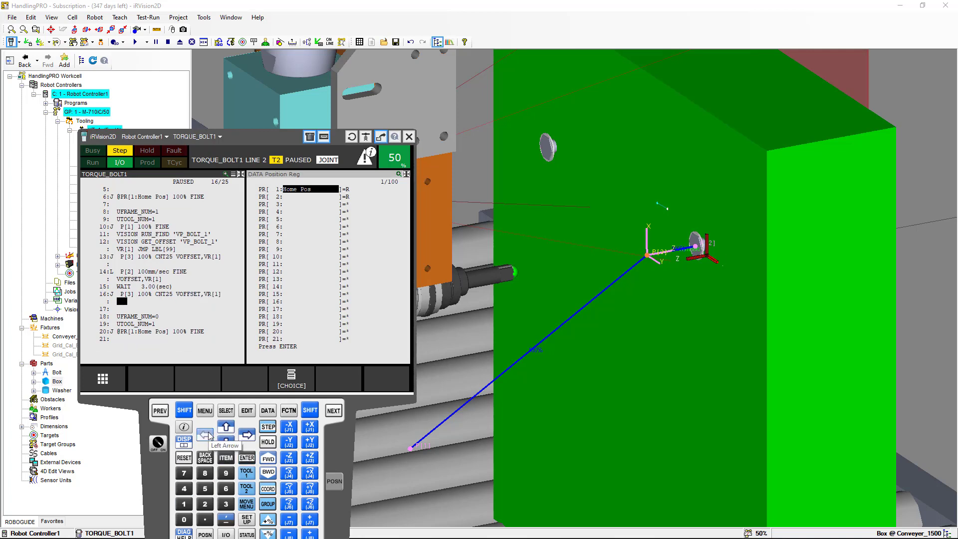
Return the cursor to line 1 and display the detail of vision register VR[1] in the data window
left_click(184, 411)
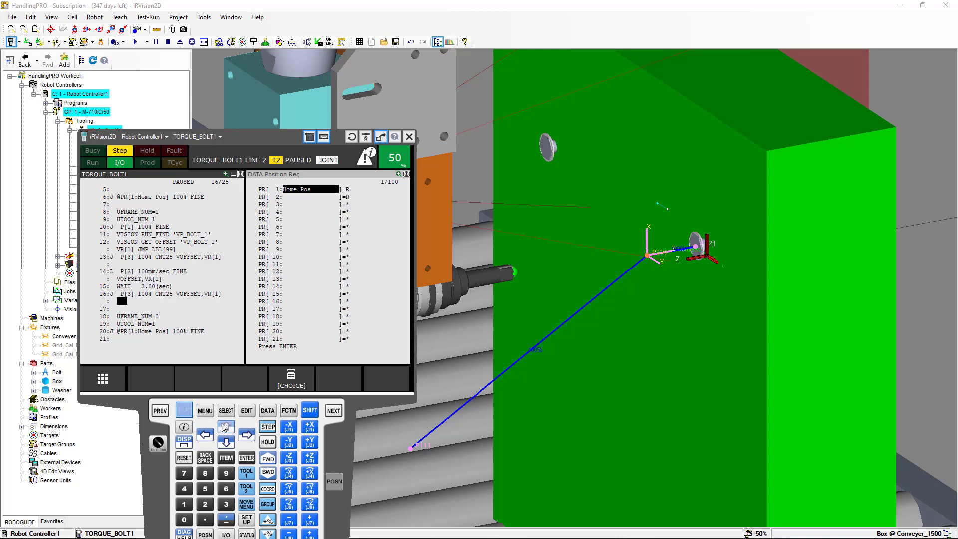
left_click(225, 427)
left_click(225, 429)
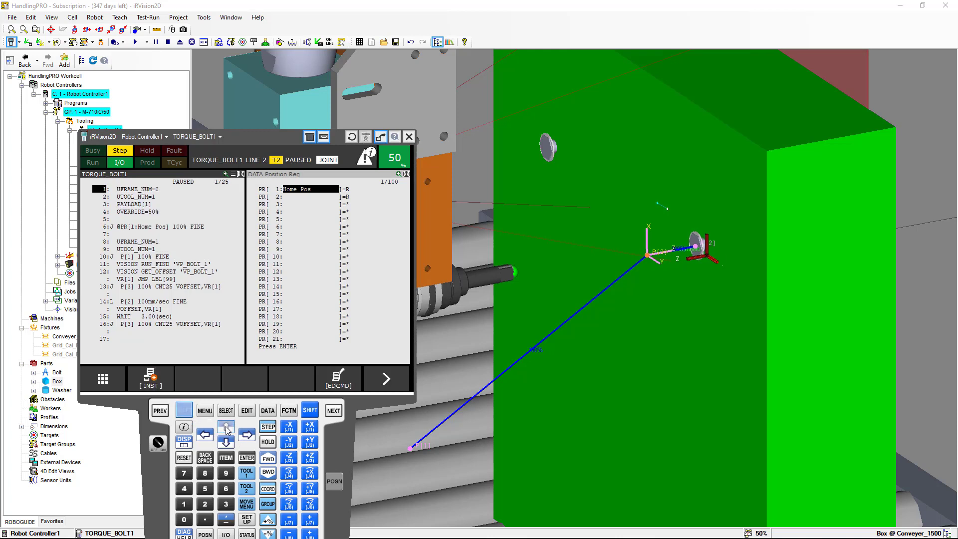
left_click(268, 459)
left_click(244, 456)
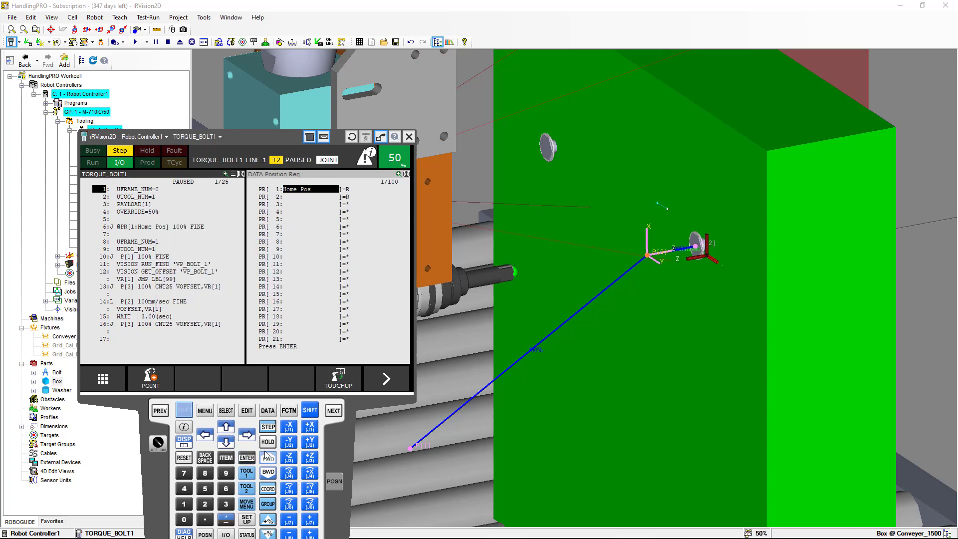
left_click(300, 177)
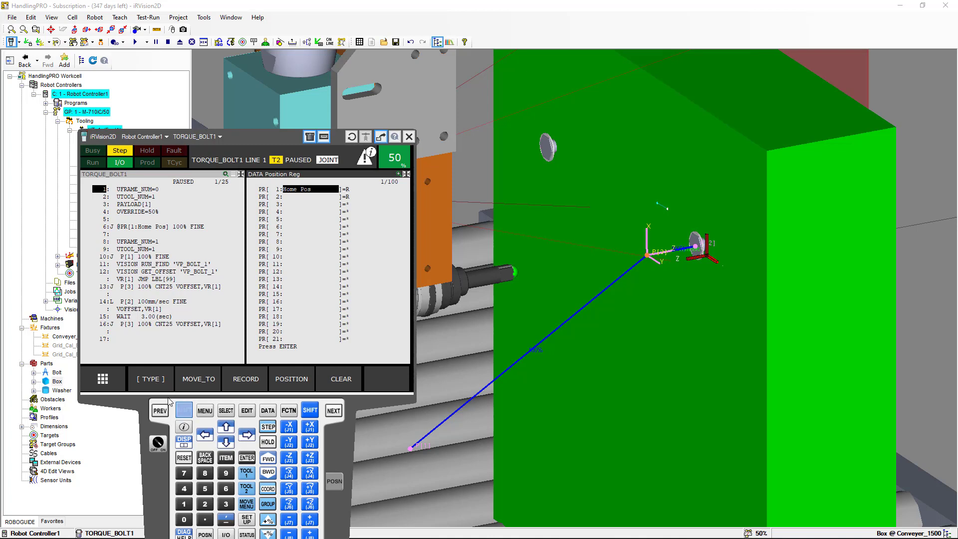
left_click(161, 381)
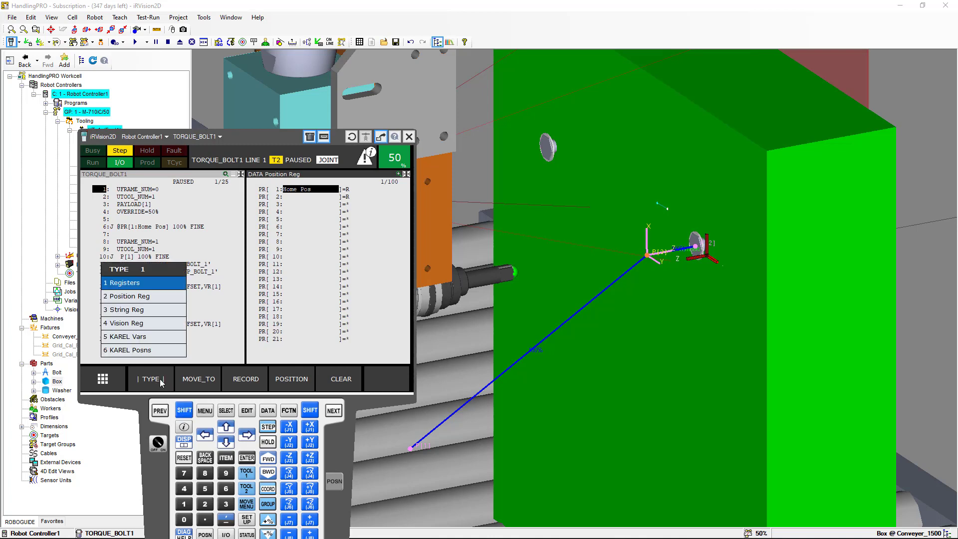
left_click(140, 327)
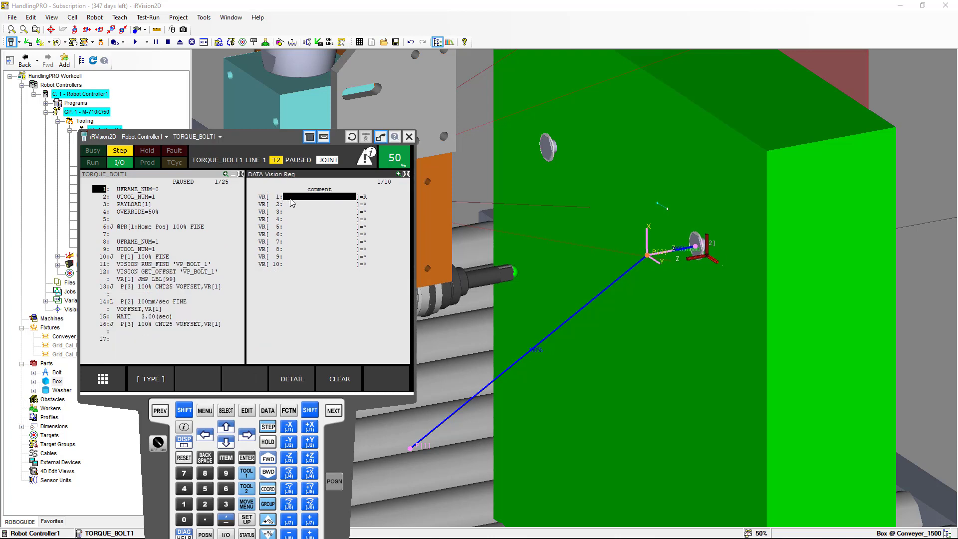
left_click(291, 379)
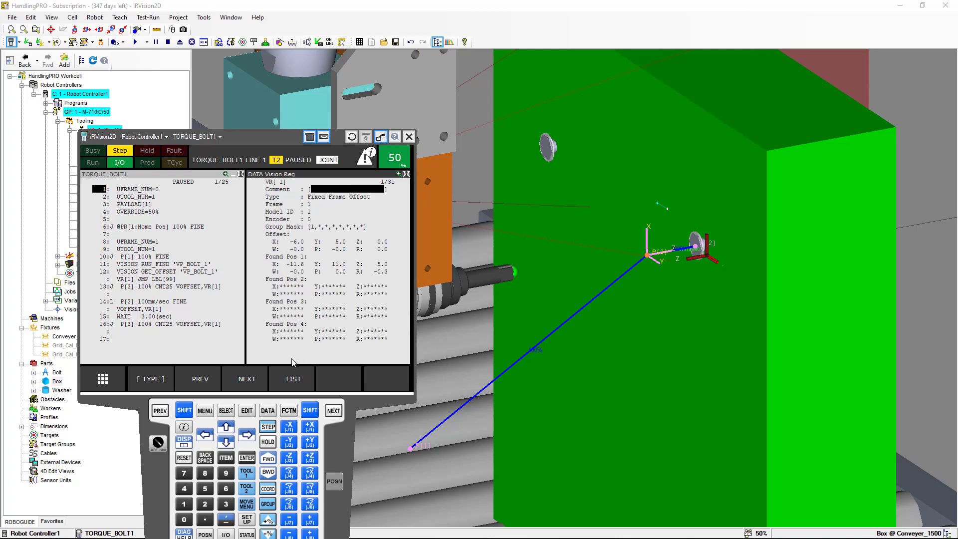
left_click(186, 179)
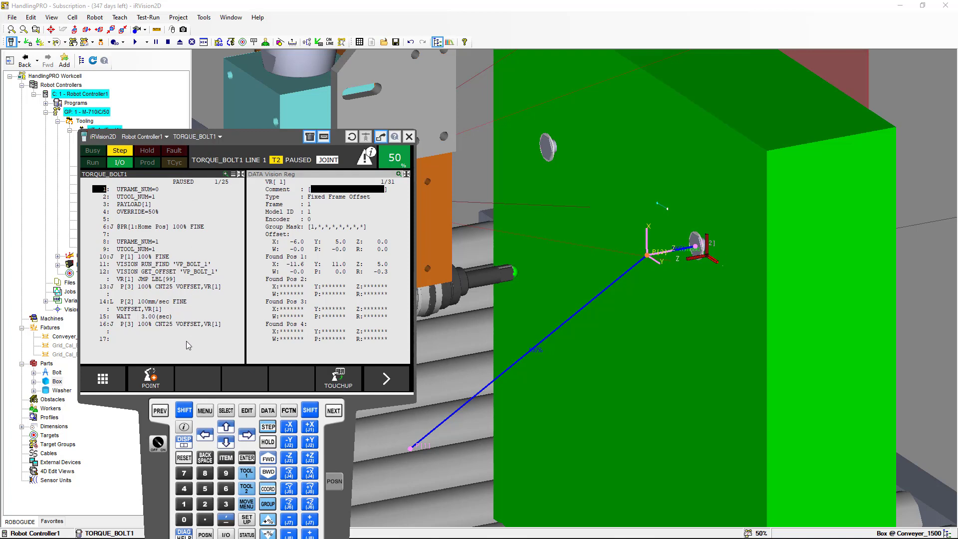
Step the program forward from line 1 through the vision find and offset lines to line 13
left_click(185, 410)
left_click(268, 458)
left_click(269, 463)
left_click(270, 463)
left_click(269, 464)
left_click(268, 463)
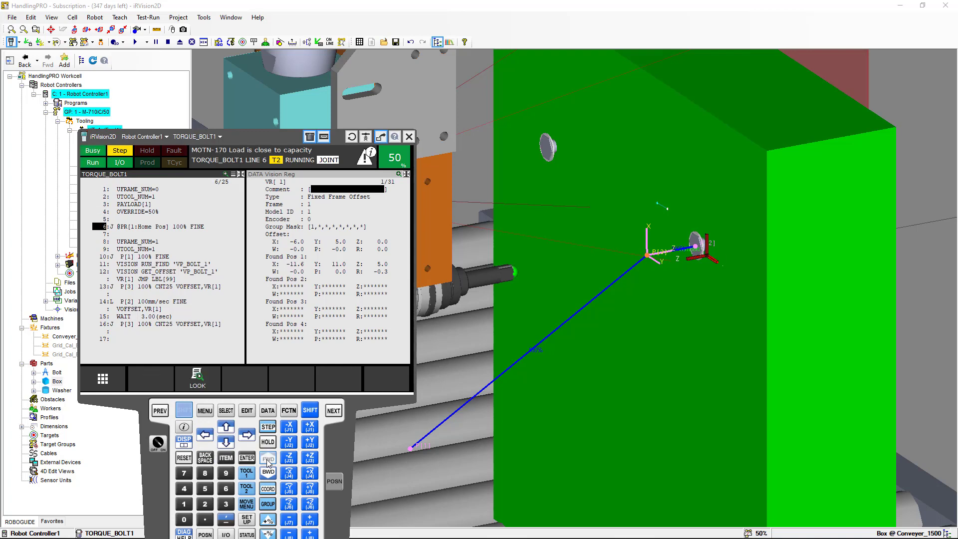
left_click(269, 458)
left_click(268, 458)
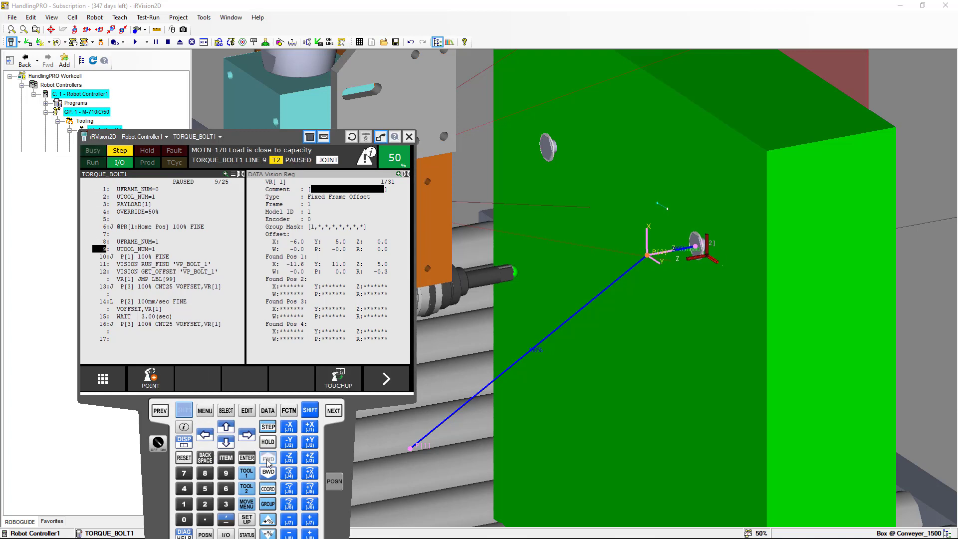
left_click(269, 458)
left_click(269, 458)
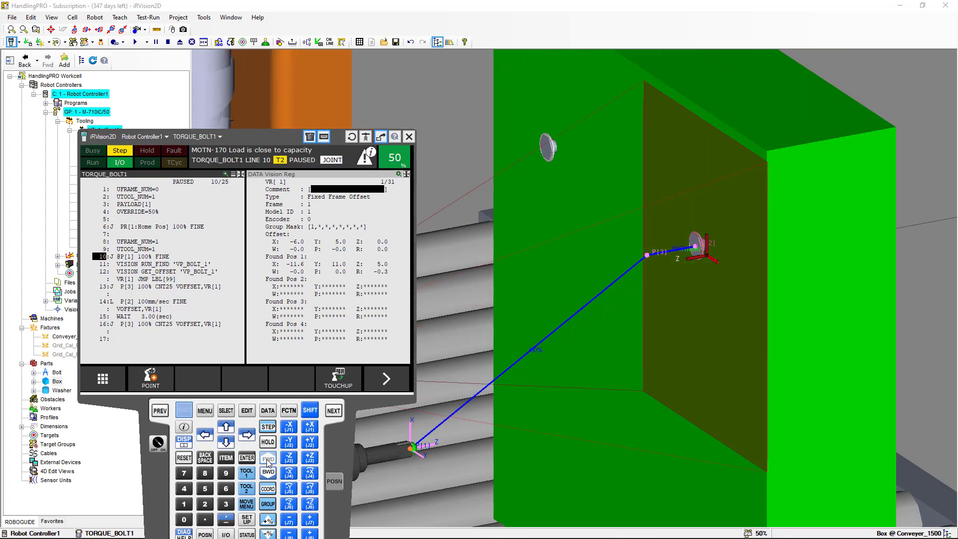
left_click(268, 459)
left_click(268, 459)
left_click(269, 459)
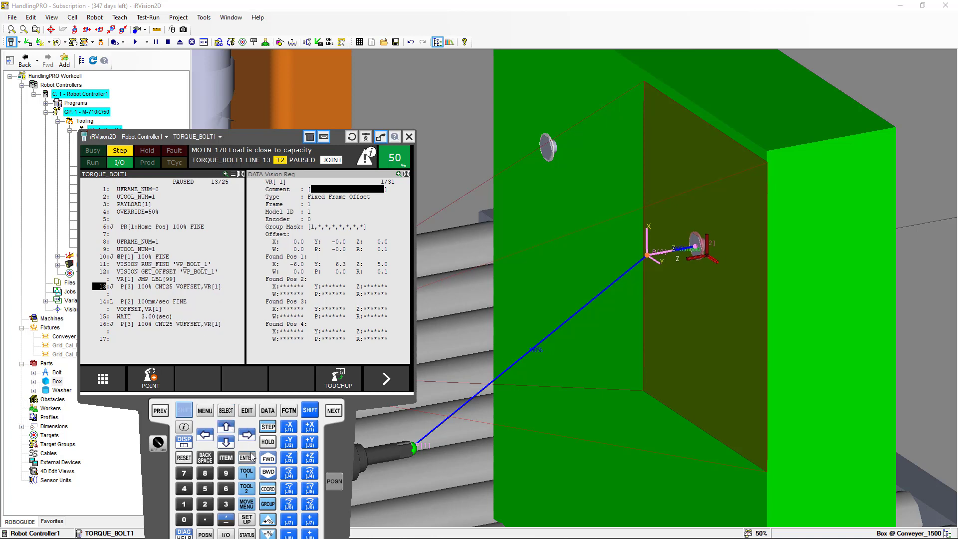
Continue stepping through the offset approach, torque and return moves to the end of the program
left_click(272, 461)
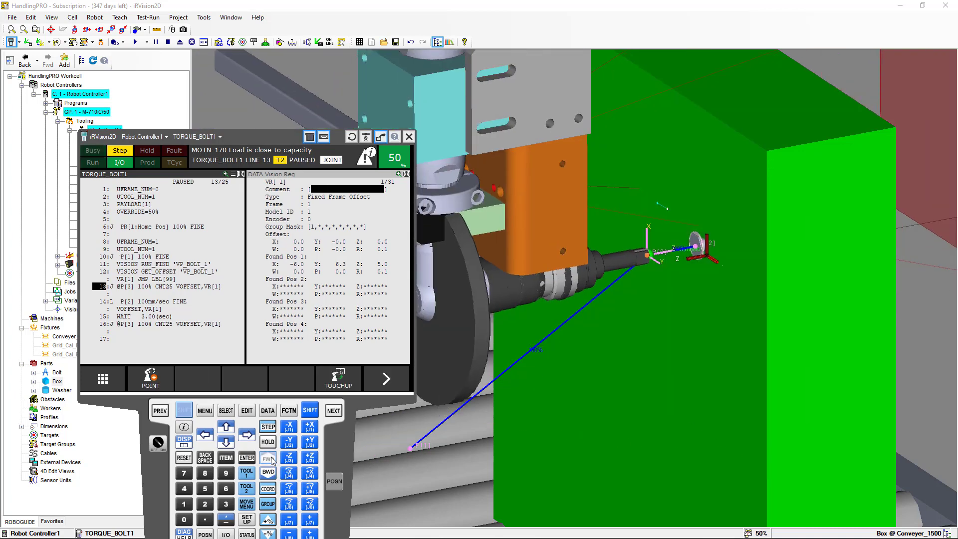
left_click(272, 460)
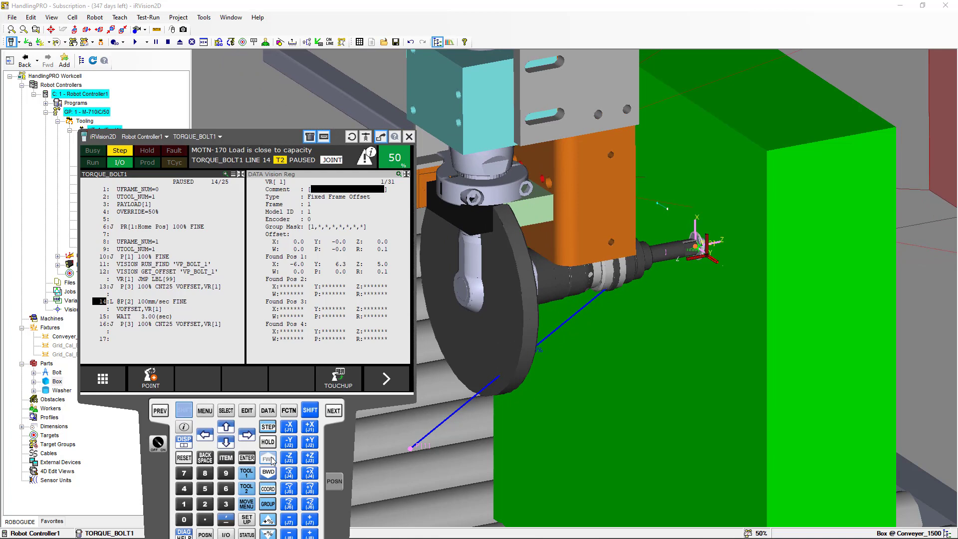
left_click(272, 461)
left_click(272, 460)
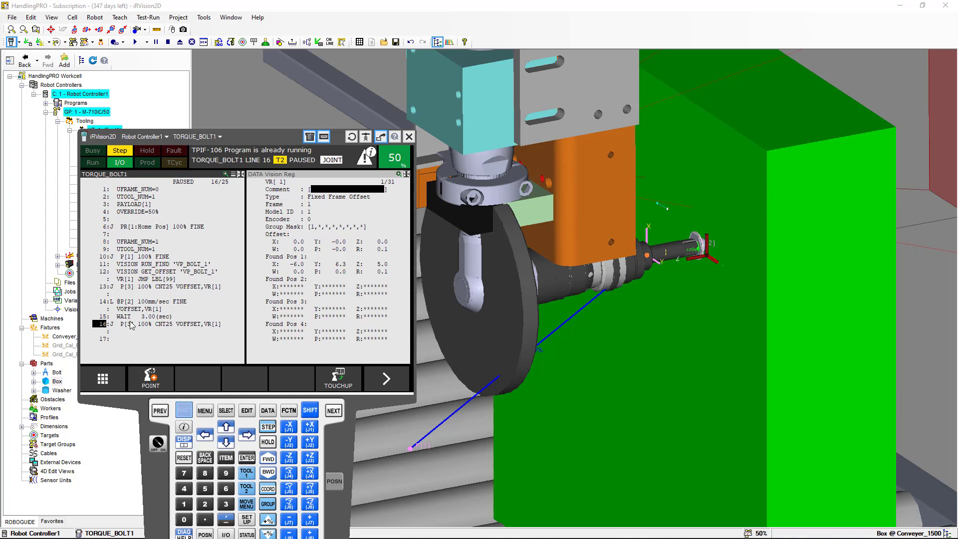
left_click(265, 460)
left_click(265, 460)
left_click(265, 460)
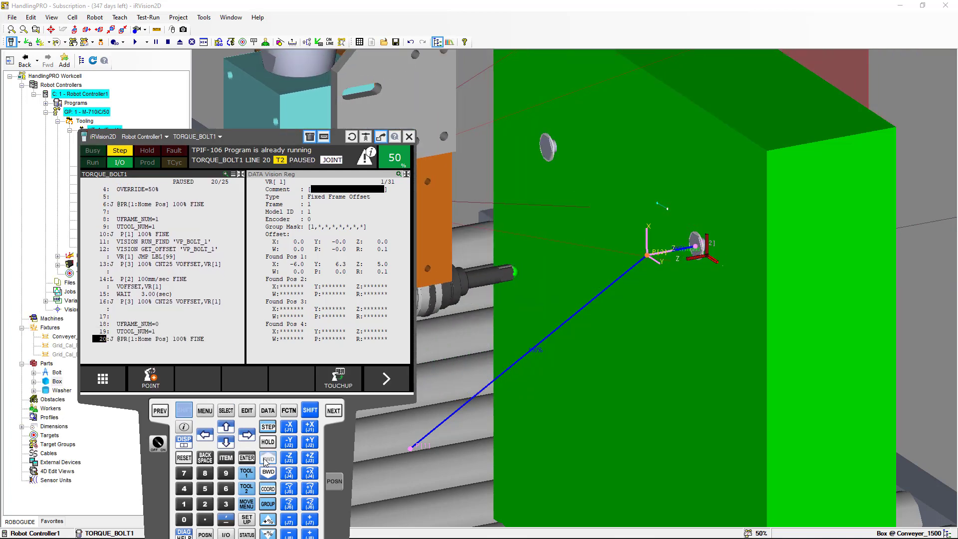
left_click(267, 460)
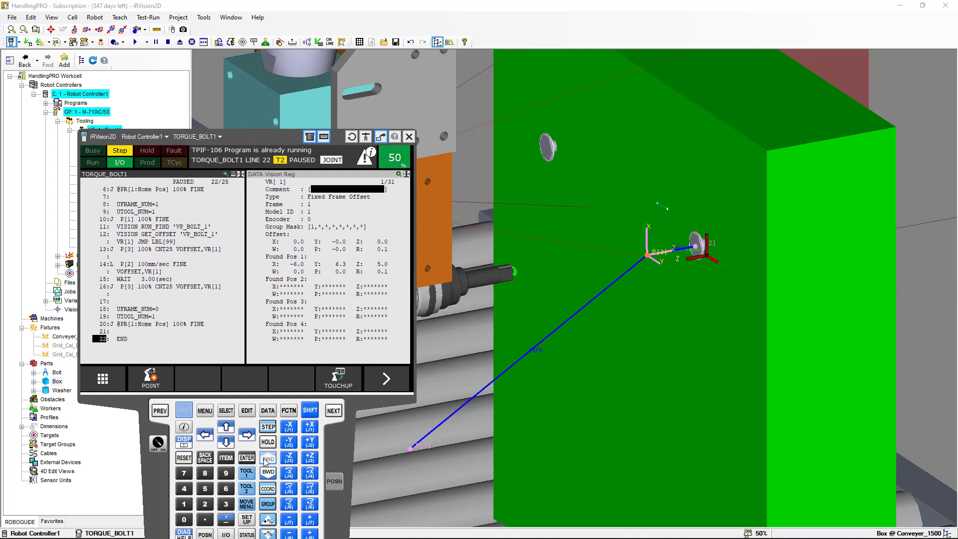
left_click(267, 460)
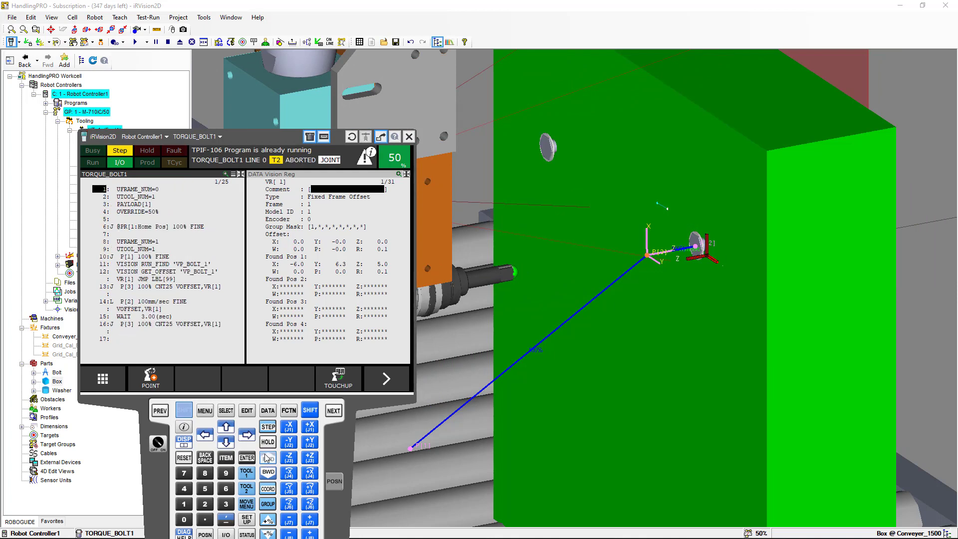
Minimize the teach pendant and turn off visibility of the UT:1 Pointer's CAD model in its properties
right_click(161, 476)
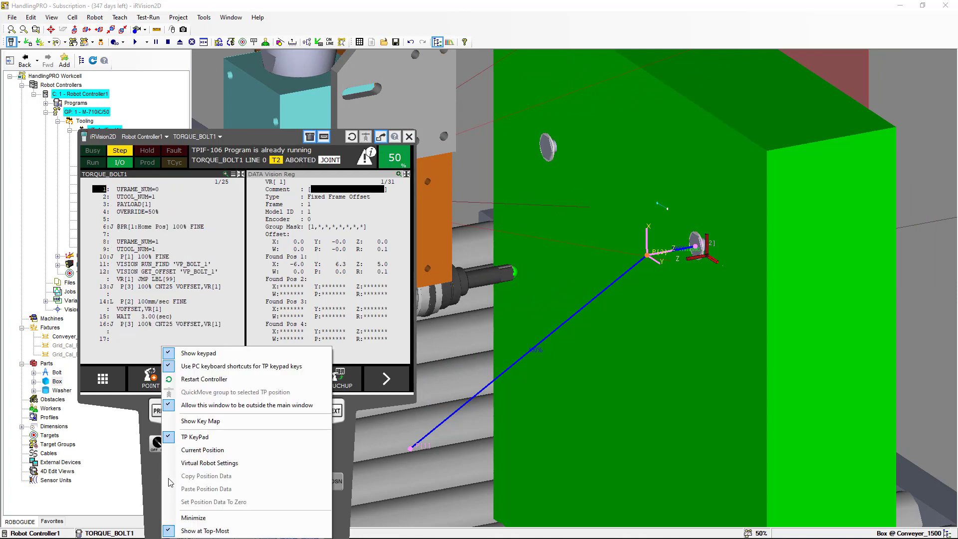
left_click(184, 518)
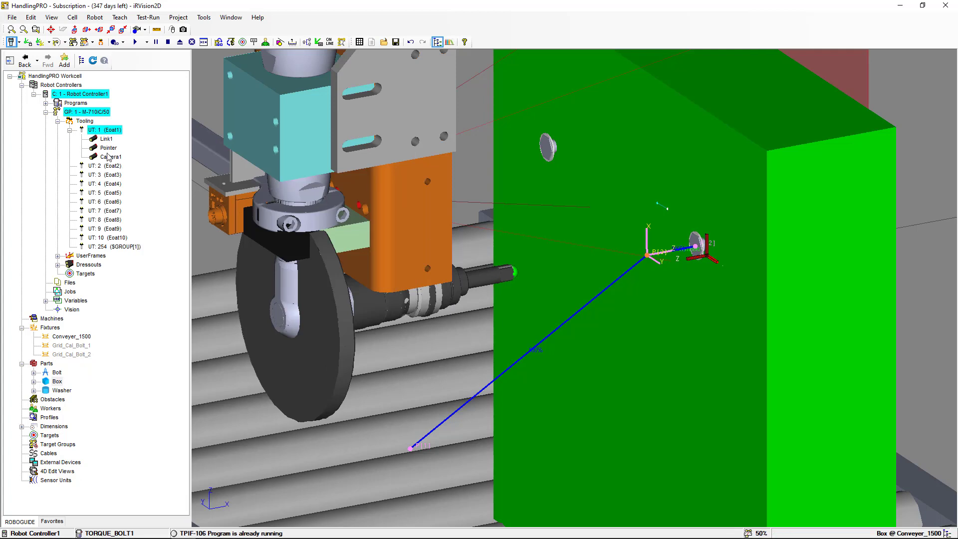
left_click(109, 148)
right_click(108, 148)
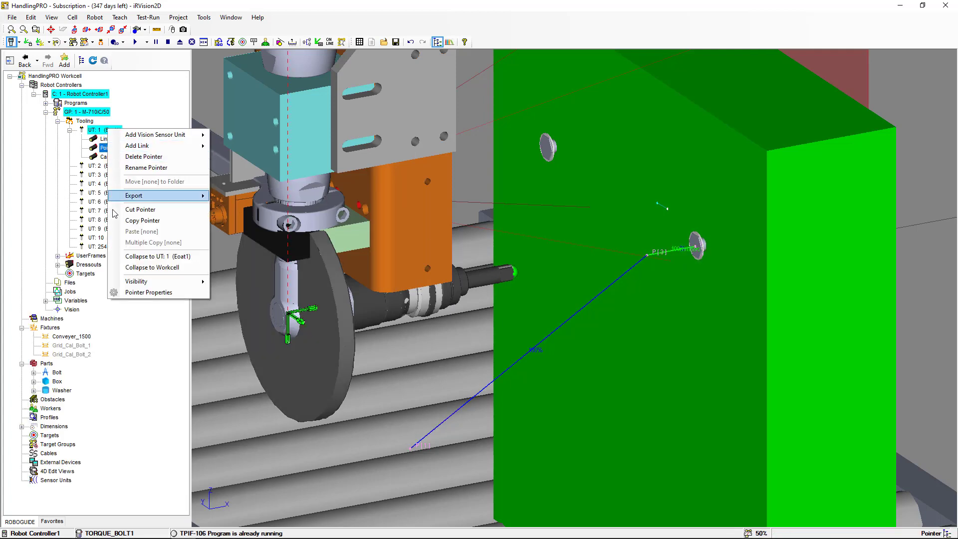
mouse_move(129, 282)
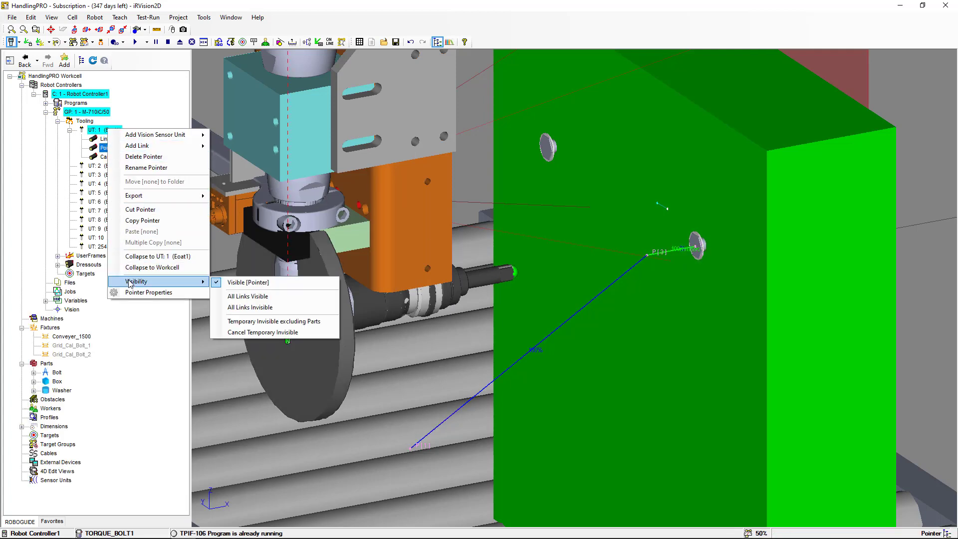
left_click(135, 293)
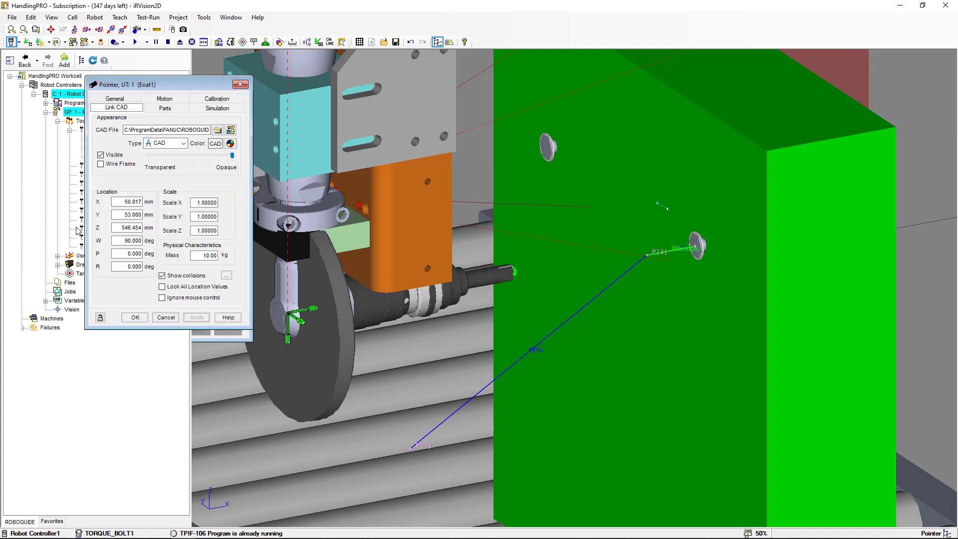
left_click(100, 155)
left_click(196, 317)
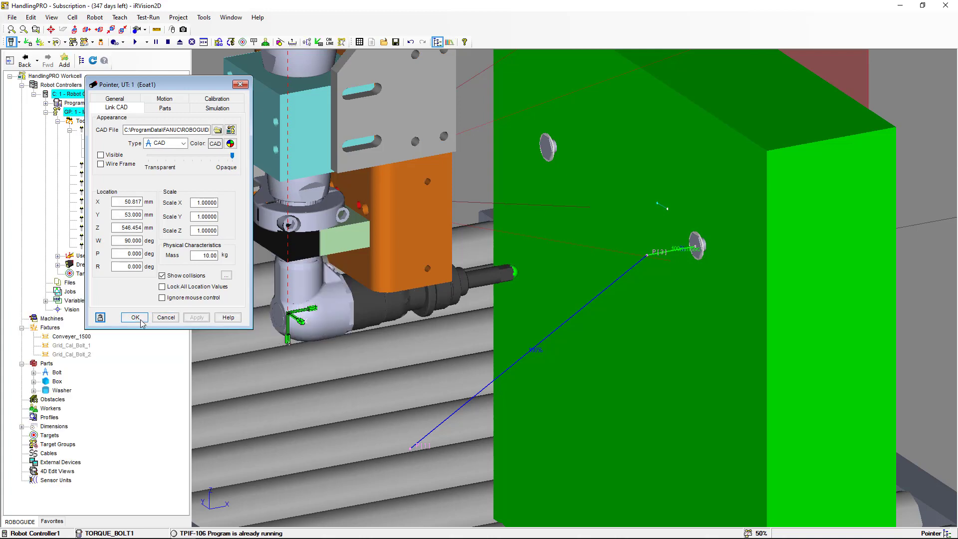
left_click(135, 318)
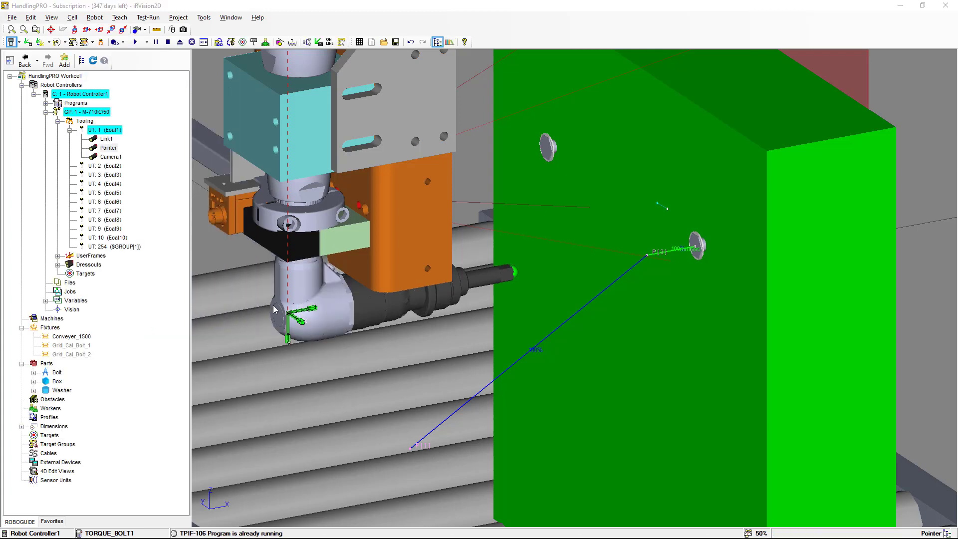
Edit VP_BOLT_1 and enlarge Snap Tool 1's snap window to about 900×904 pixels, then save and end editing
key("alt+Tab")
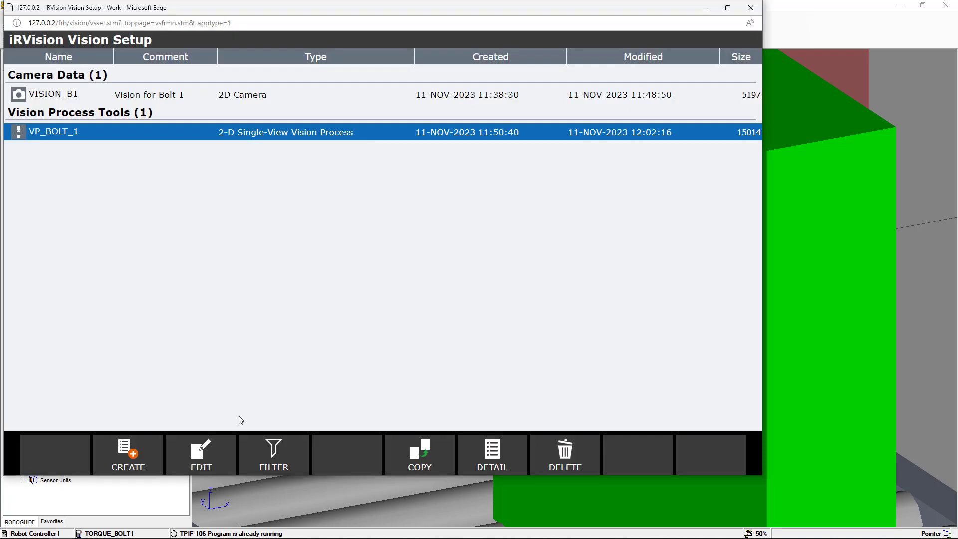
left_click(220, 451)
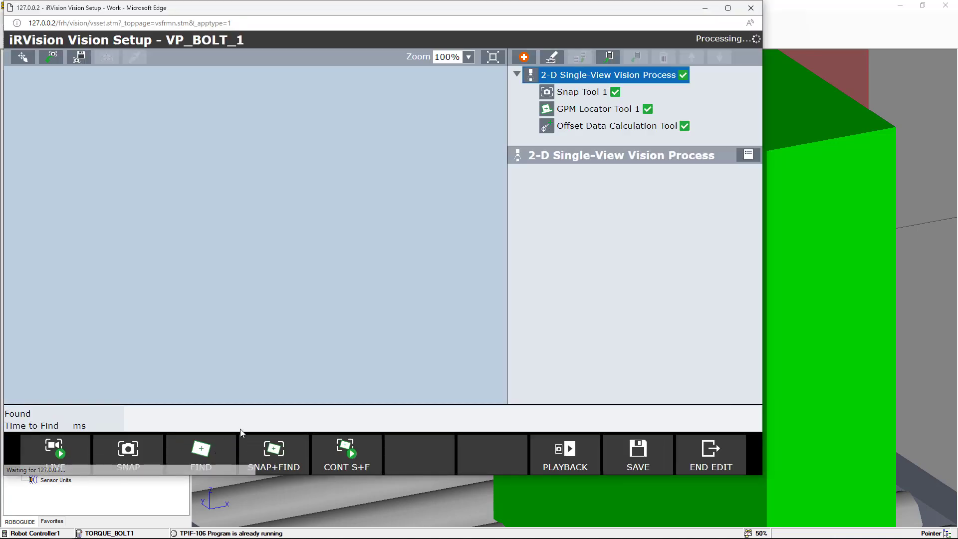
left_click(572, 94)
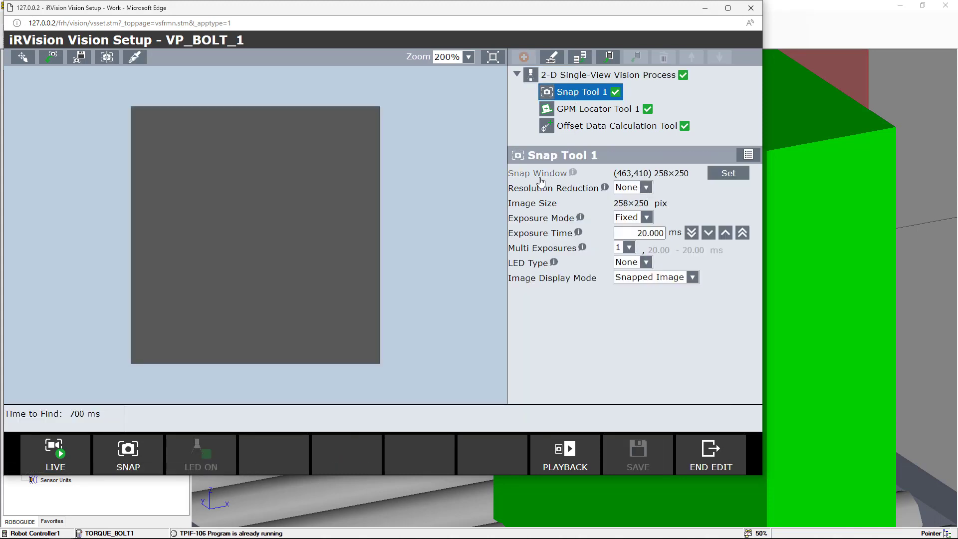
left_click(720, 175)
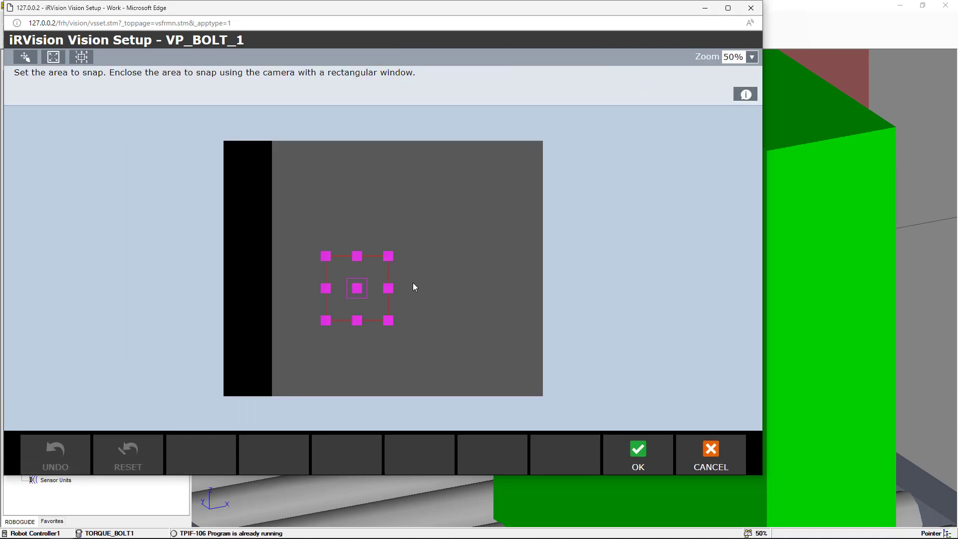
left_click_drag(390, 289, 469, 288)
left_click_drag(326, 289, 283, 288)
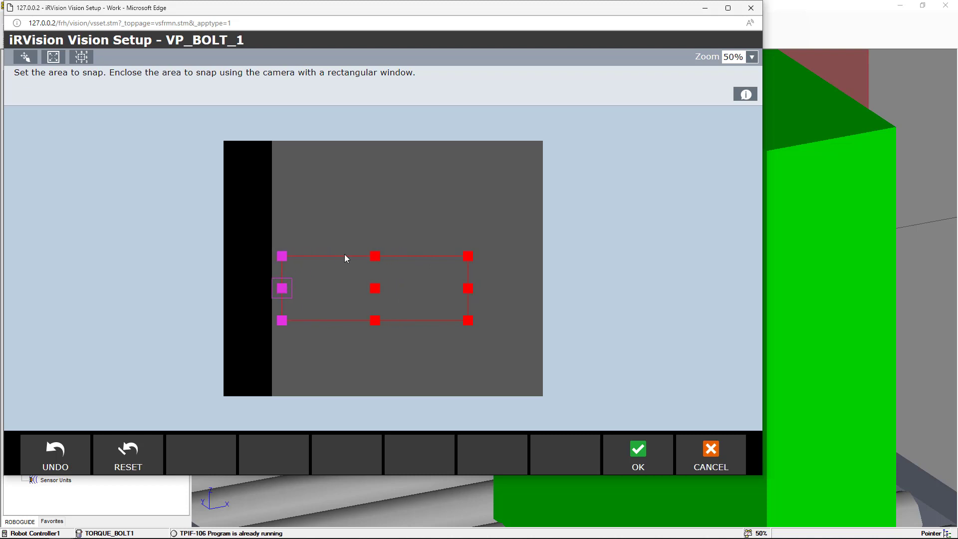
left_click_drag(375, 256, 386, 179)
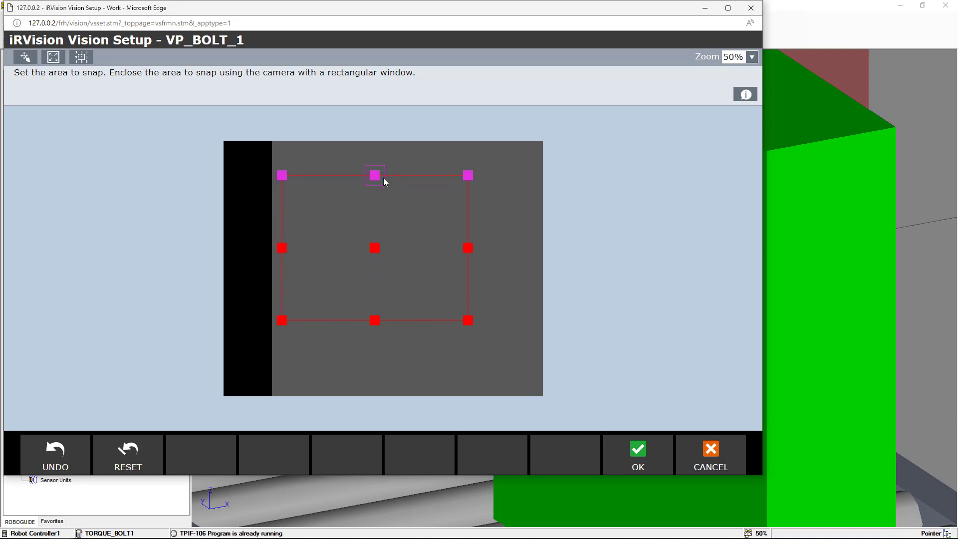
left_click_drag(375, 323, 376, 384)
left_click_drag(465, 281, 508, 288)
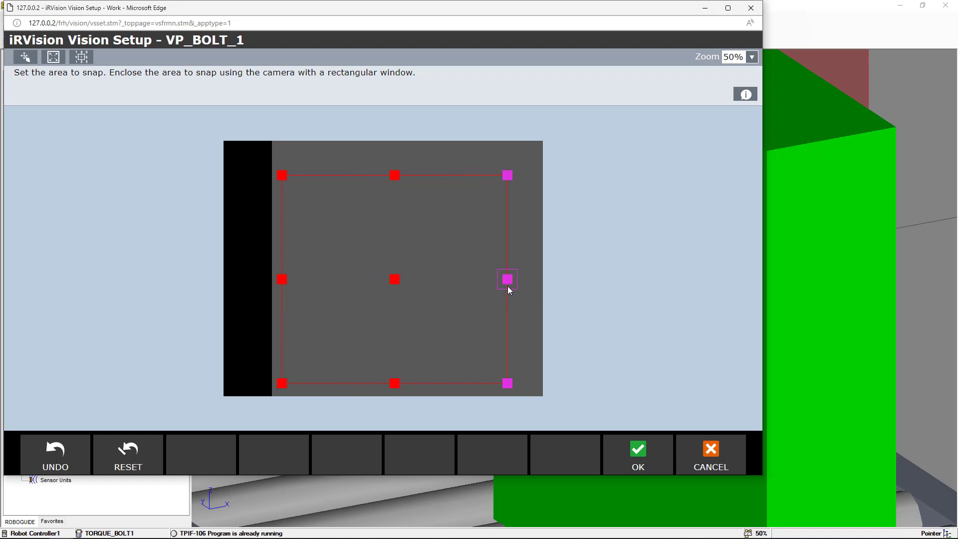
left_click_drag(396, 177, 399, 172)
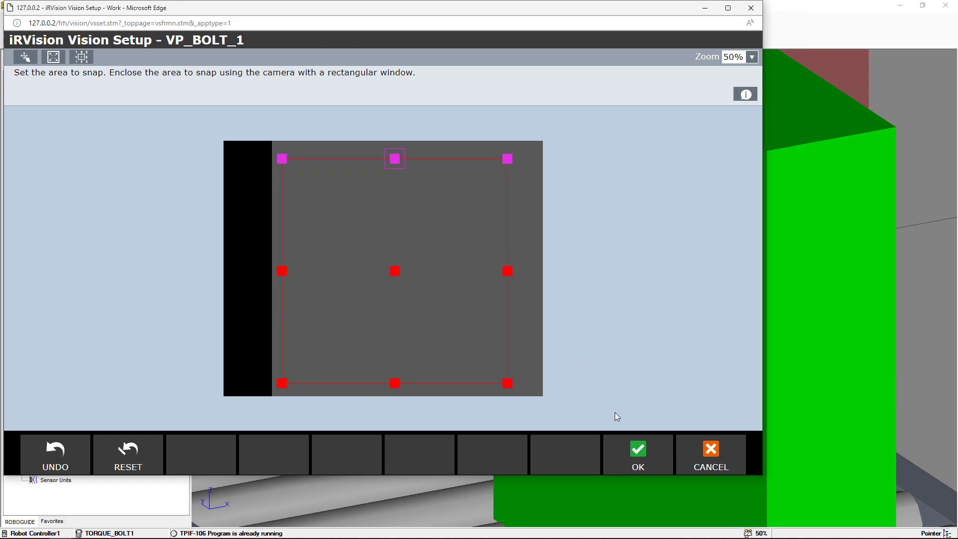
left_click(639, 455)
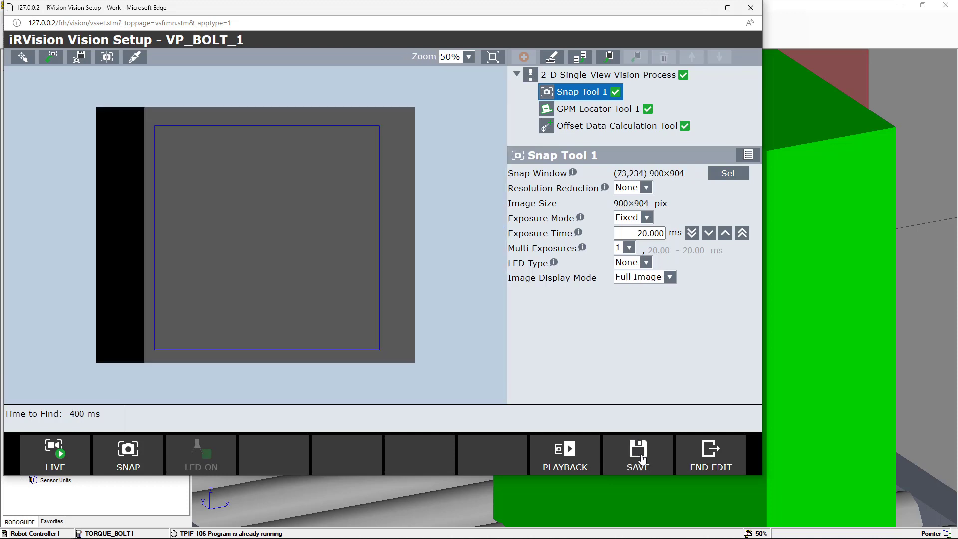
left_click(641, 457)
left_click(702, 458)
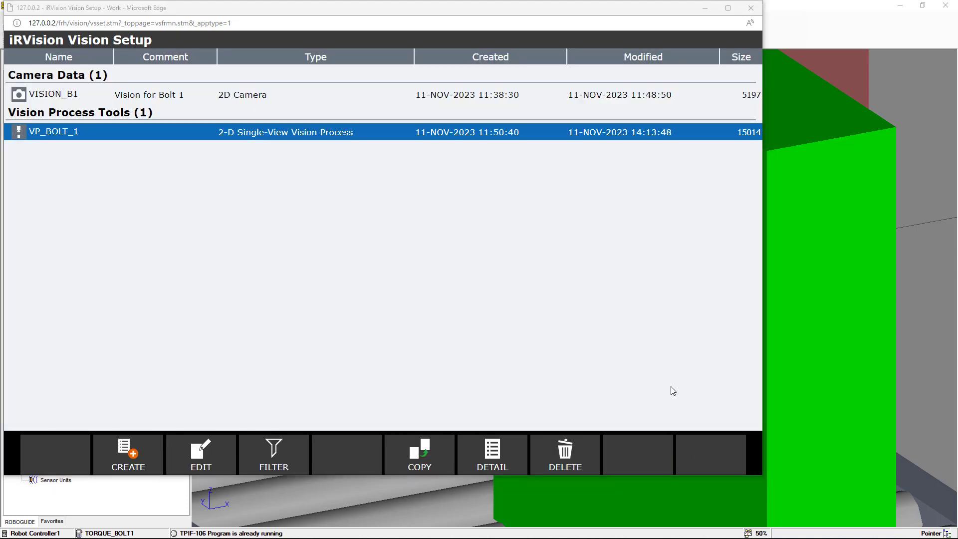
Open Conveyer_1500's part properties and set Bolt[1]'s part offset to X -100.428 mm and Z 905 mm, then apply
key("alt+Tab")
right_click_drag(568, 375, 635, 364)
scroll(634, 364, "down", 5)
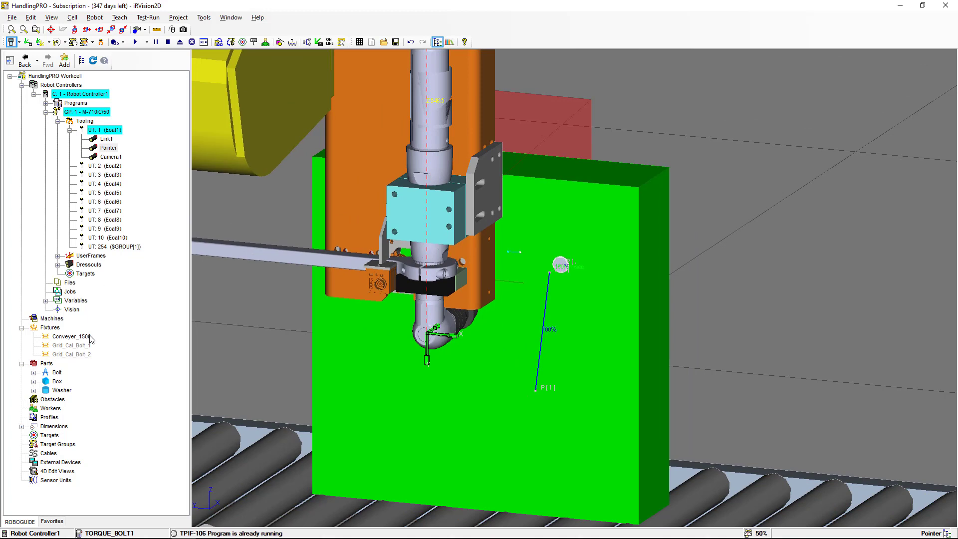
left_click_drag(89, 339, 88, 335)
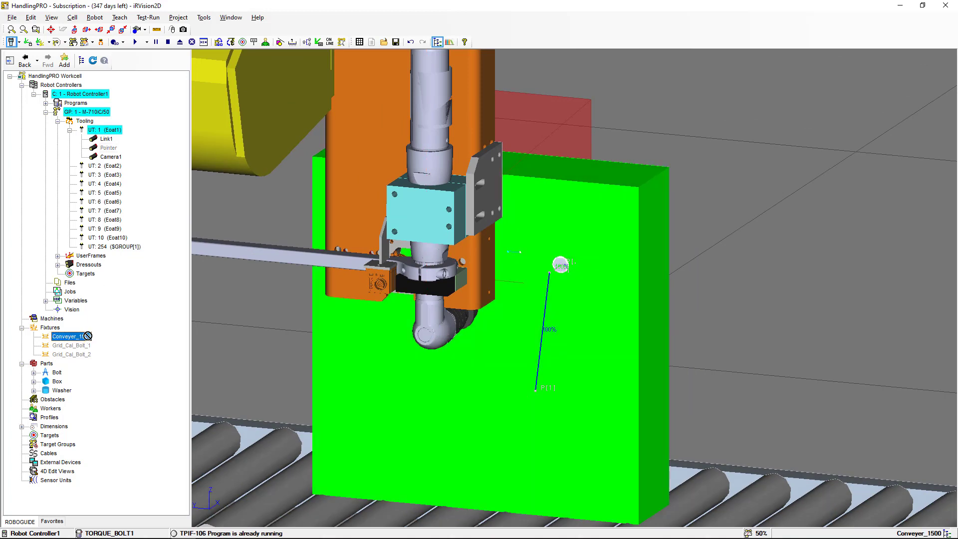
double_click(87, 336)
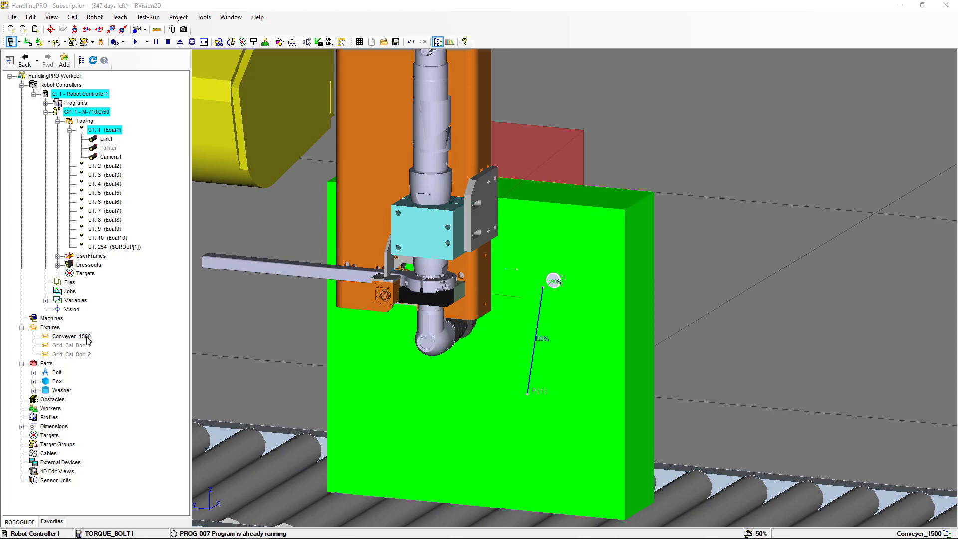
right_click(88, 338)
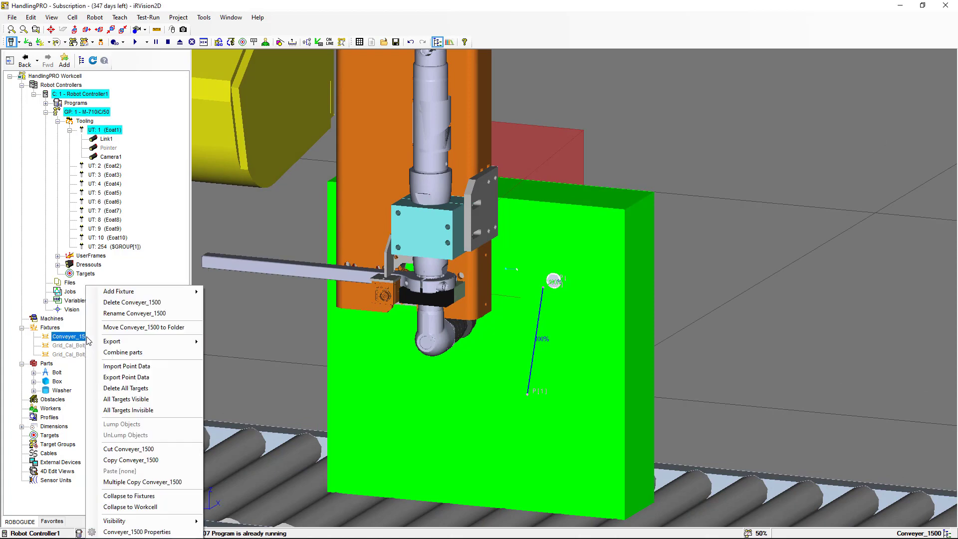
left_click(140, 532)
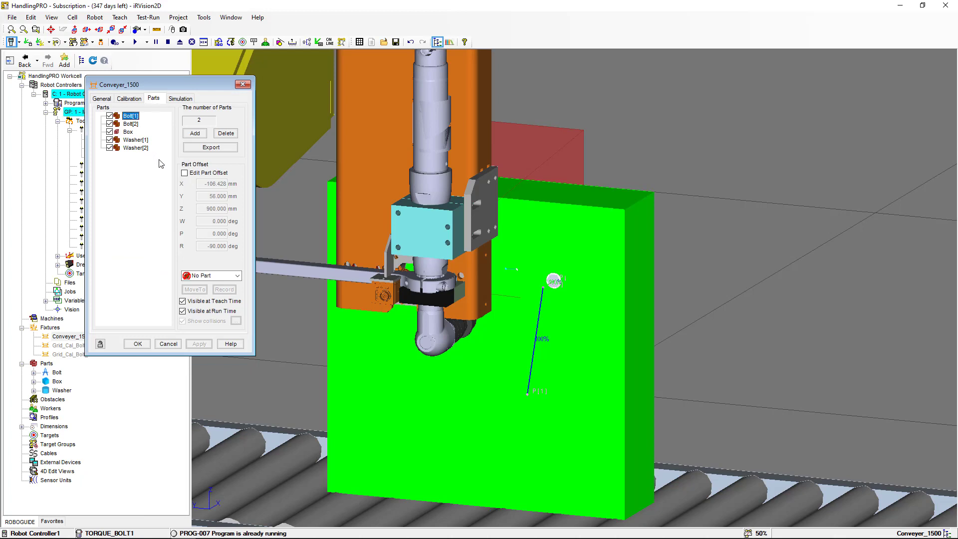
left_click(185, 173)
left_click(214, 185)
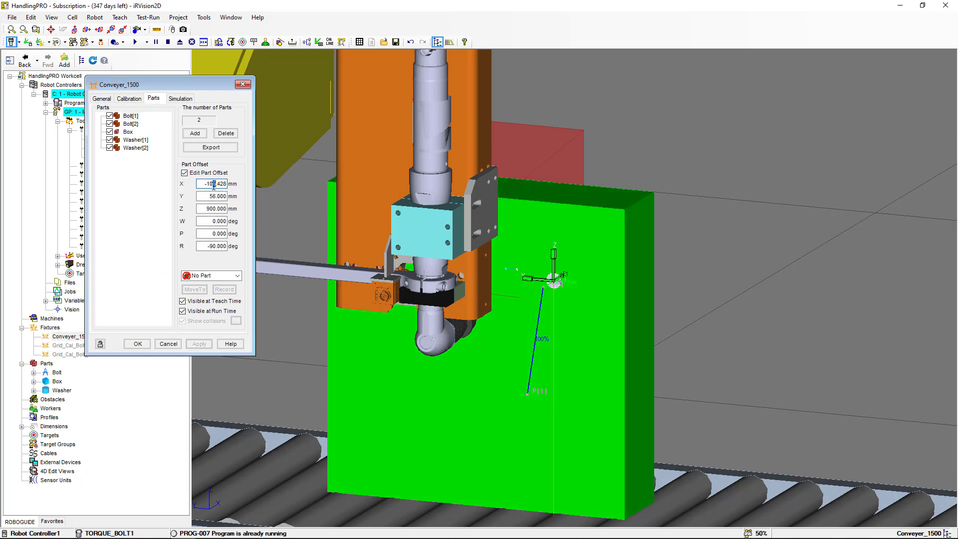
left_click(215, 208)
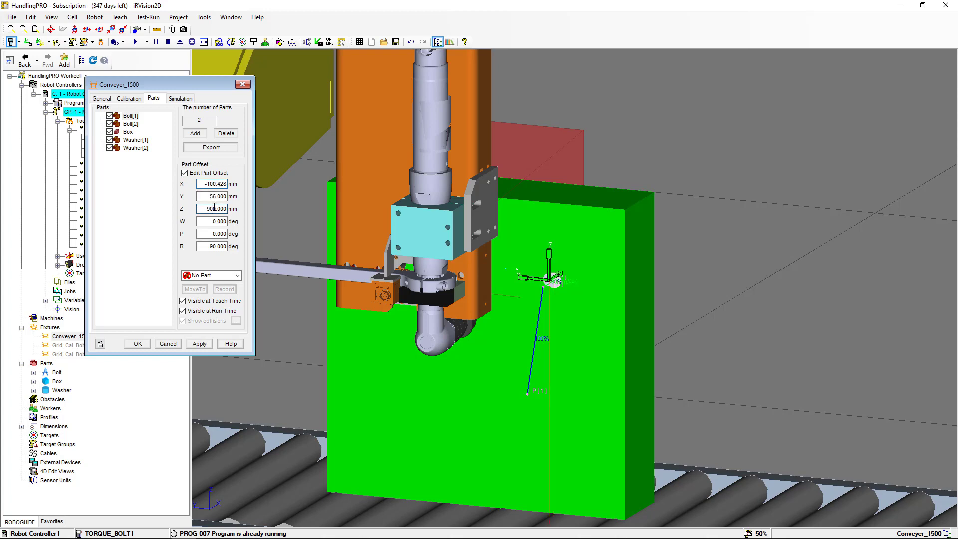
key("BackSpace")
type("5")
left_click(199, 344)
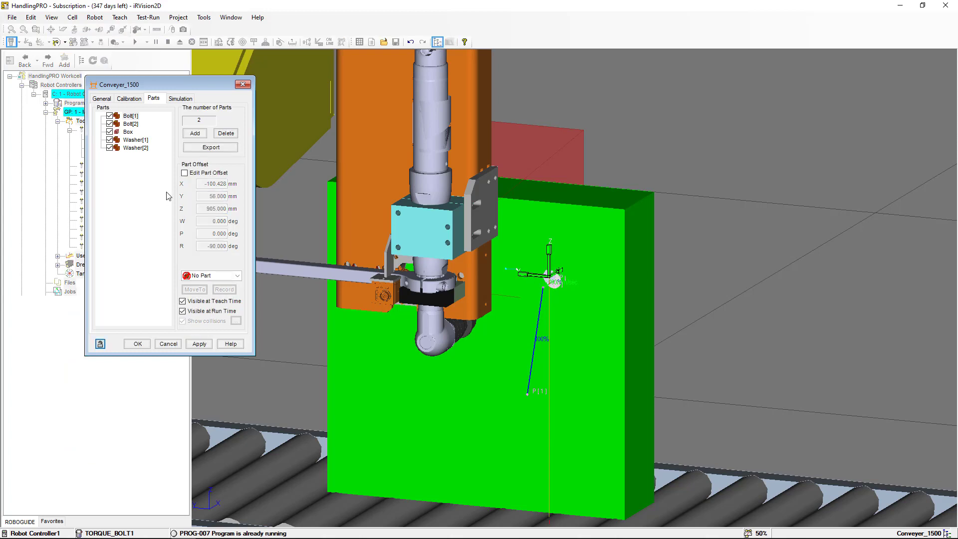
Set Washer[1]'s part offset to X -100.428 mm and Z 905 mm, apply and close the properties
left_click(124, 140)
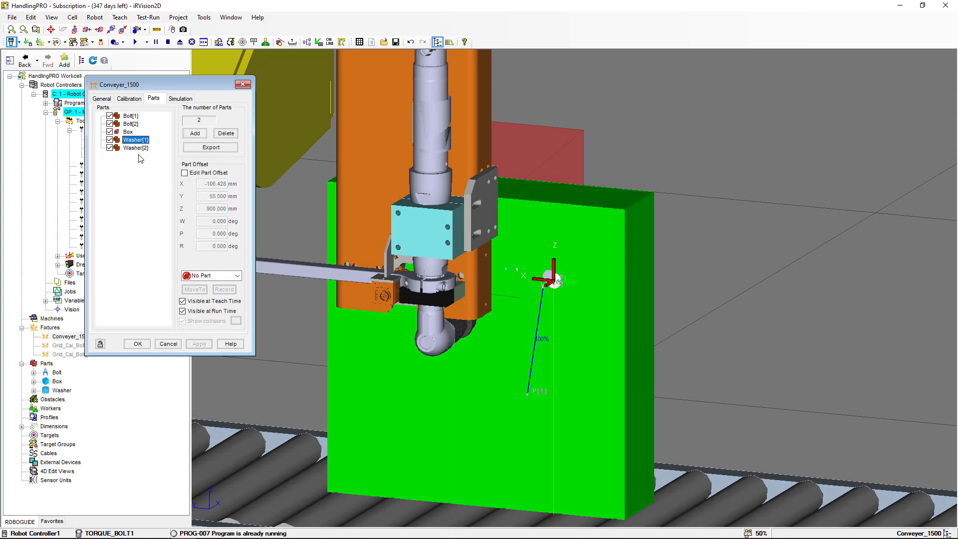
left_click(184, 173)
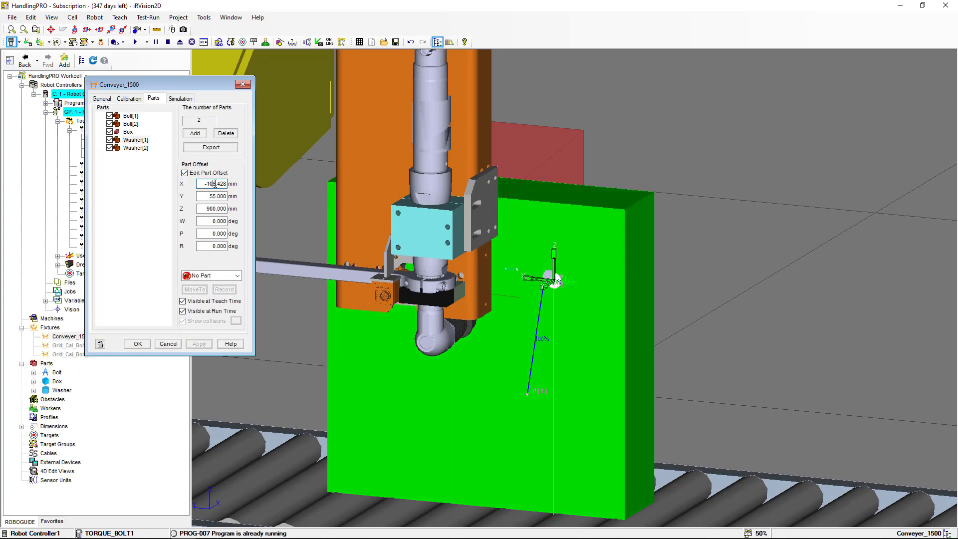
type("0")
left_click_drag(213, 208, 215, 208)
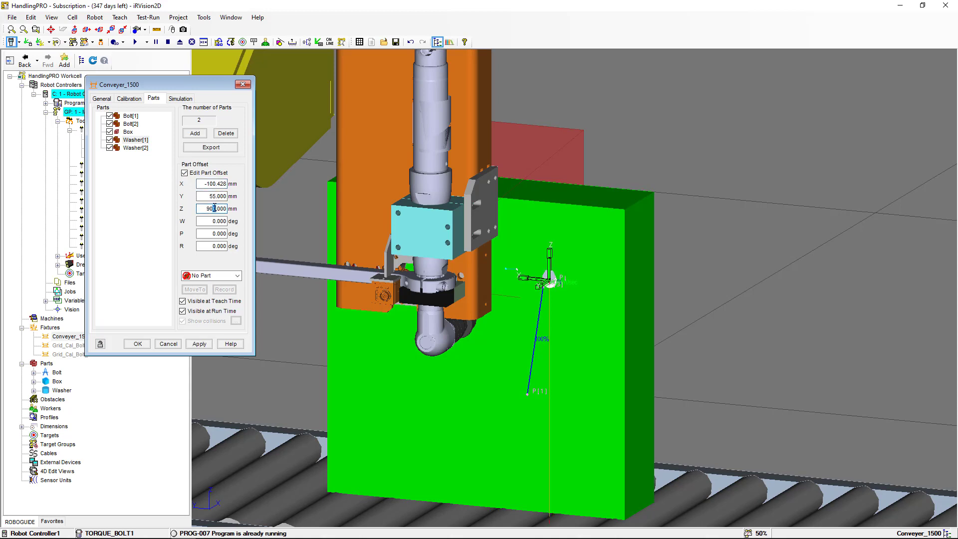
type("5")
left_click(199, 344)
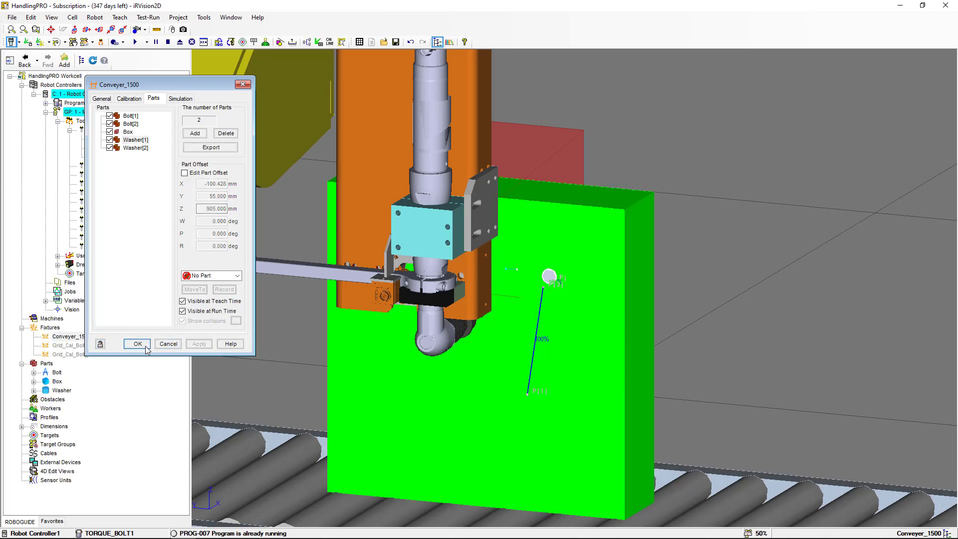
left_click(137, 344)
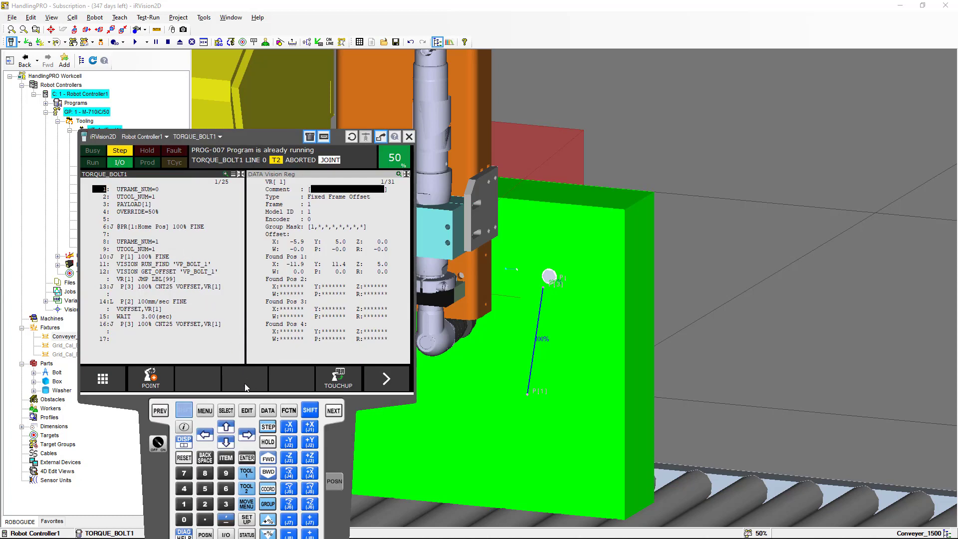
Step TORQUE_BOLT1 forward from line 1 through the vision find and offset lines to line 13
left_click(267, 459)
left_click(267, 462)
left_click(267, 462)
left_click(267, 461)
left_click(267, 461)
left_click(267, 462)
left_click(267, 461)
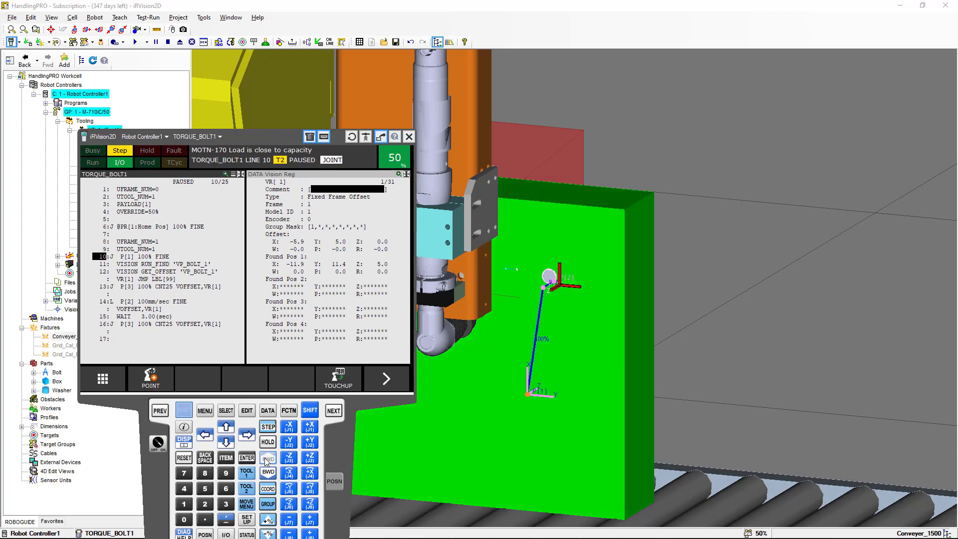
left_click(267, 462)
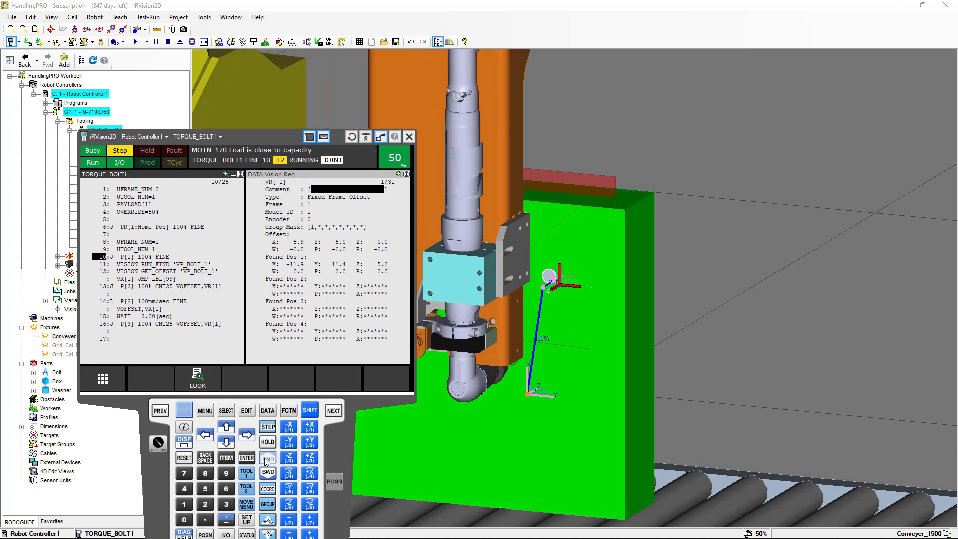
left_click(267, 462)
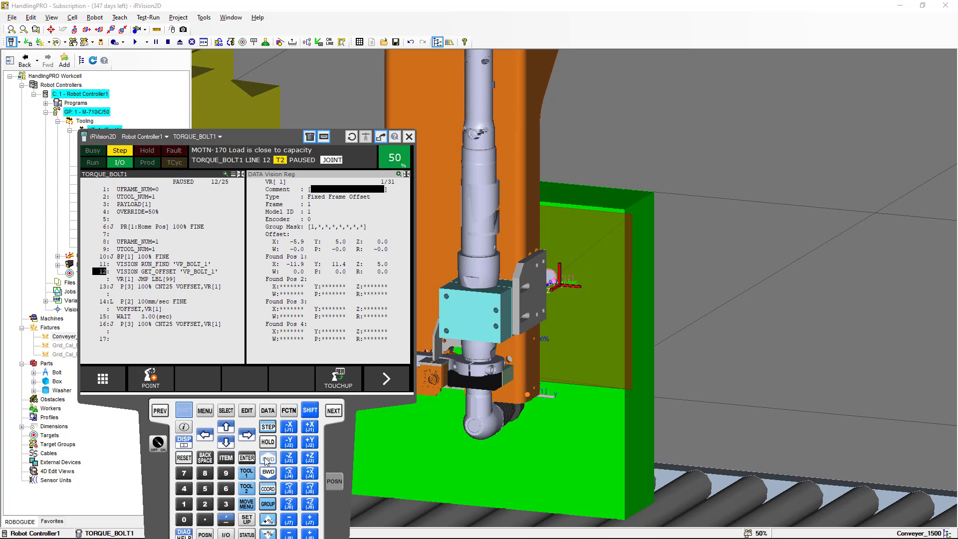
left_click(268, 458)
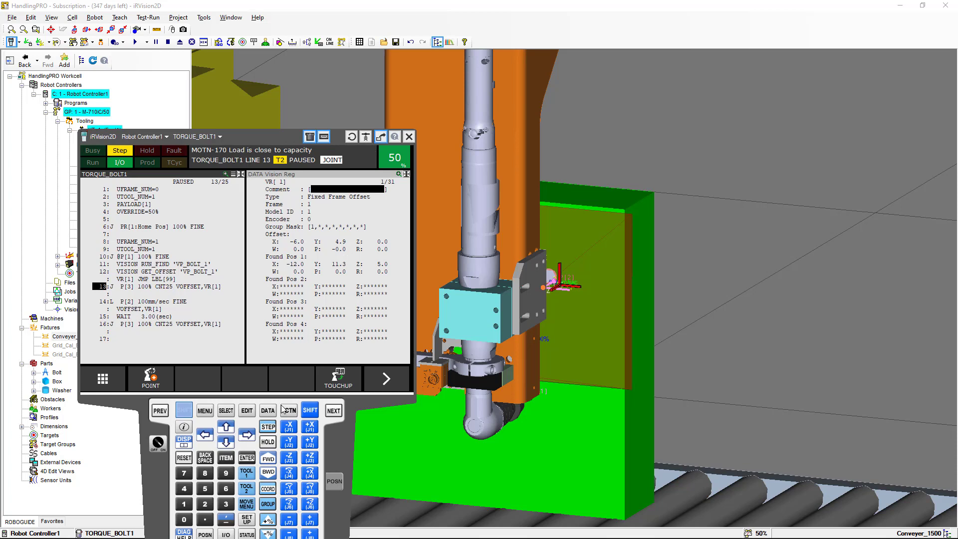
left_click(268, 459)
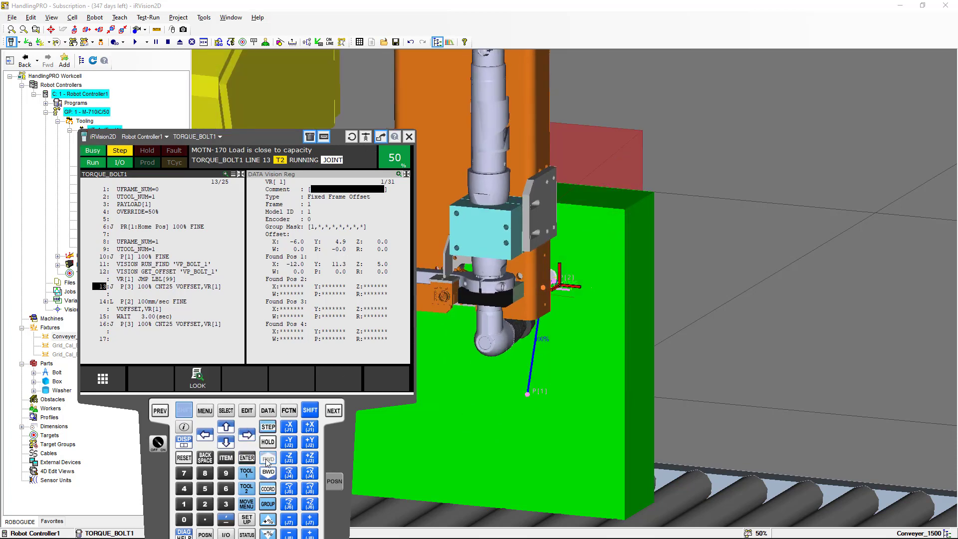
Step the offset approach move to line 14 and inspect the tool's position at the bolt
right_click_drag(461, 407, 367, 412)
left_click(275, 458)
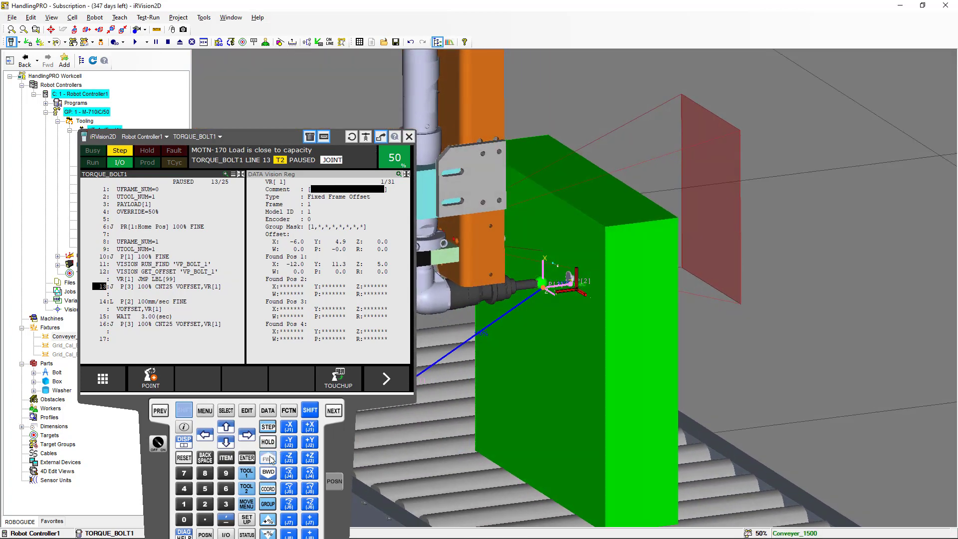
scroll(523, 329, "up", 6)
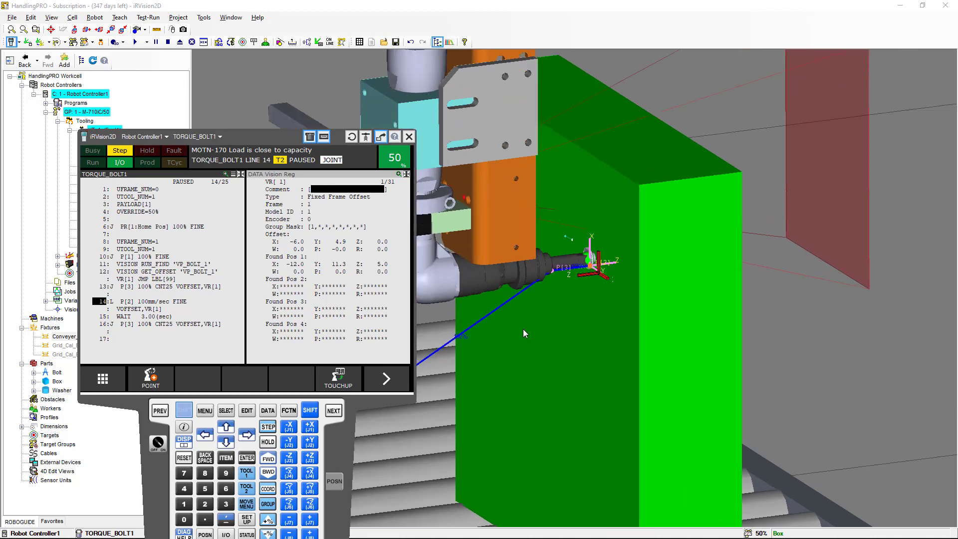
scroll(554, 289, "up", 5)
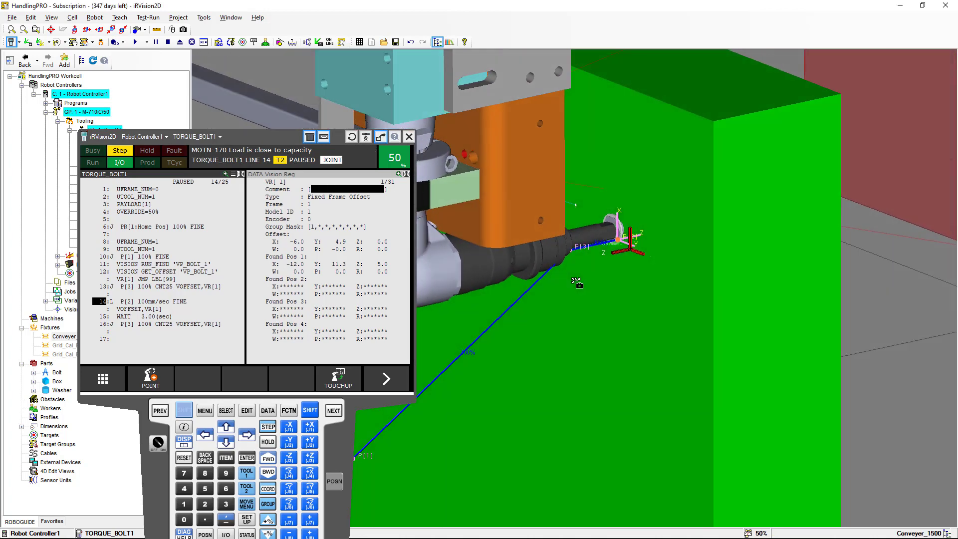
scroll(602, 247, "up", 5)
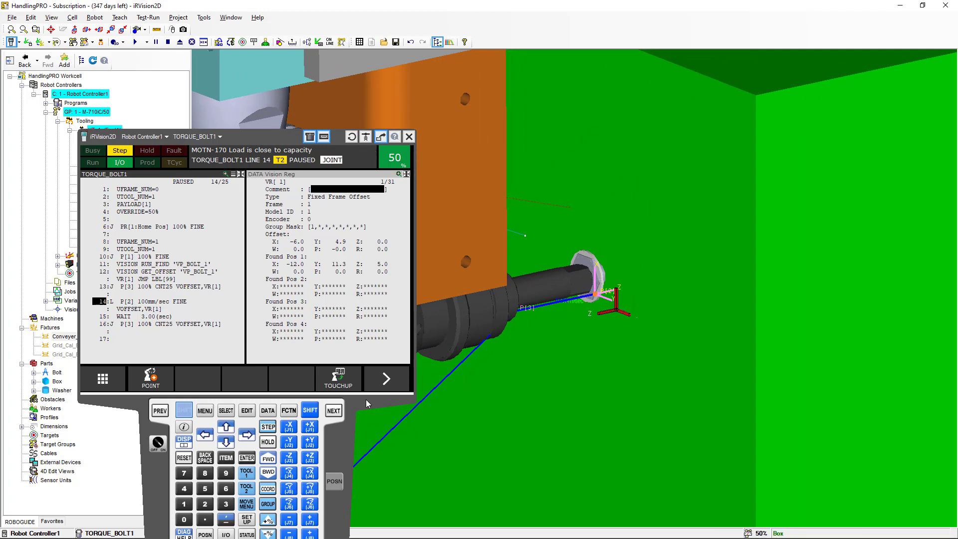
Continue stepping through the torque move, wait and return lines to line 20
left_click(268, 459)
left_click(267, 459)
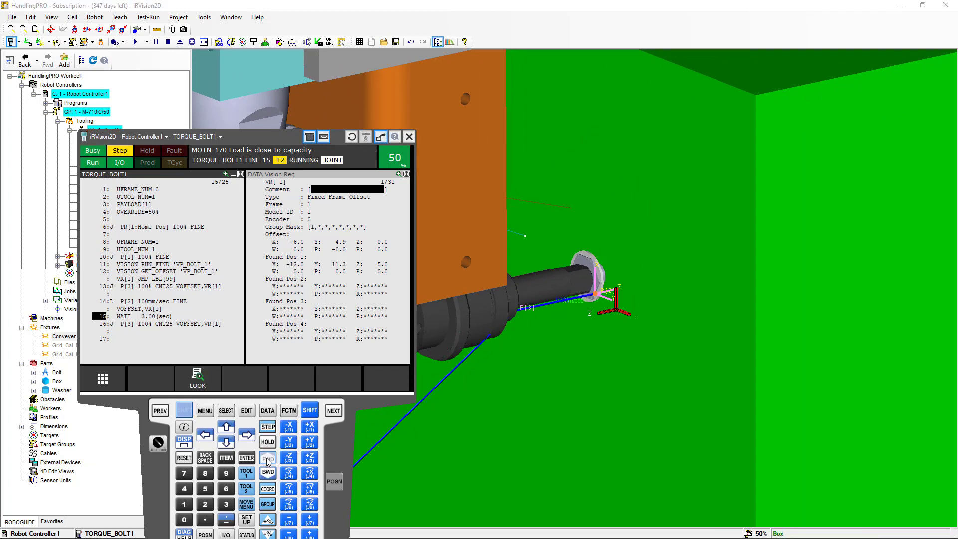
left_click(268, 459)
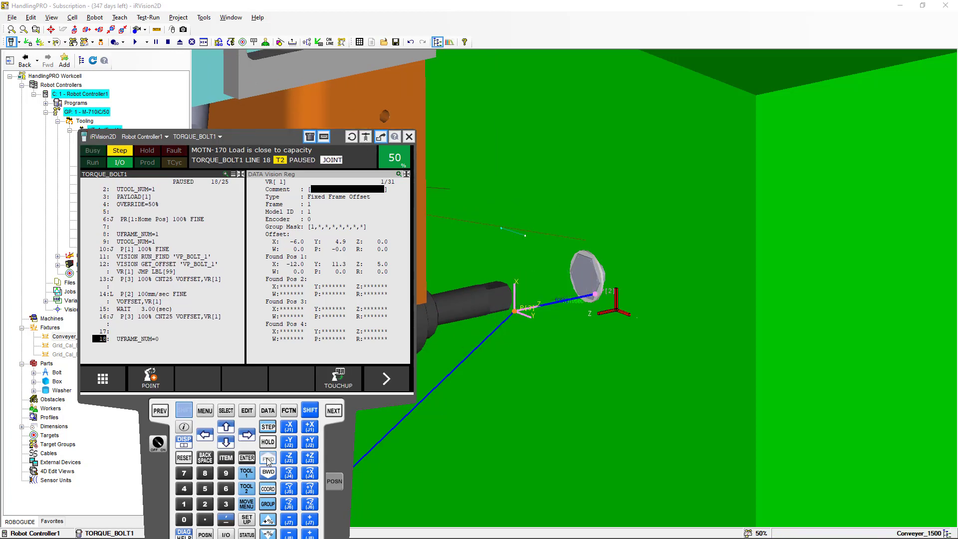
left_click(268, 459)
left_click(268, 458)
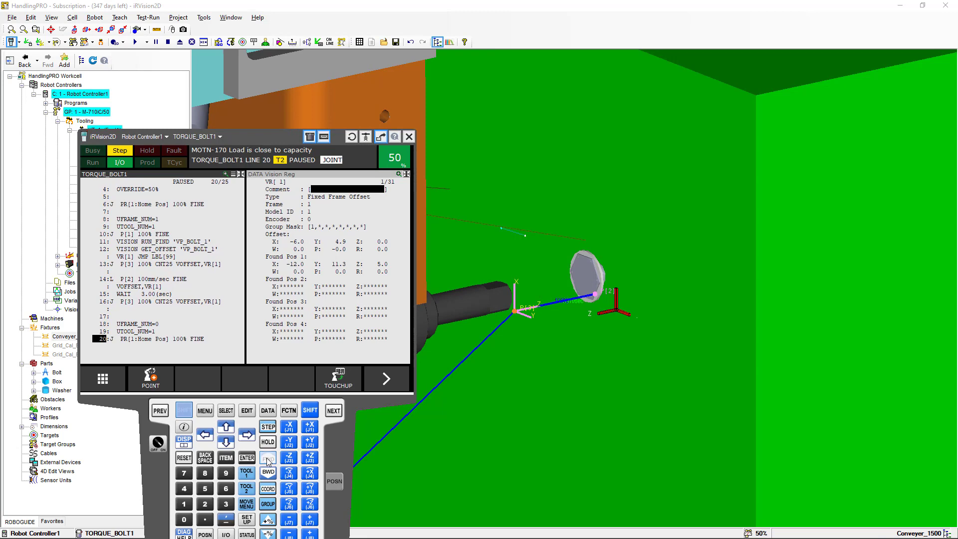
Step TORQUE_BOLT1 through the remaining lines to the END line
left_click(268, 459)
left_click(268, 459)
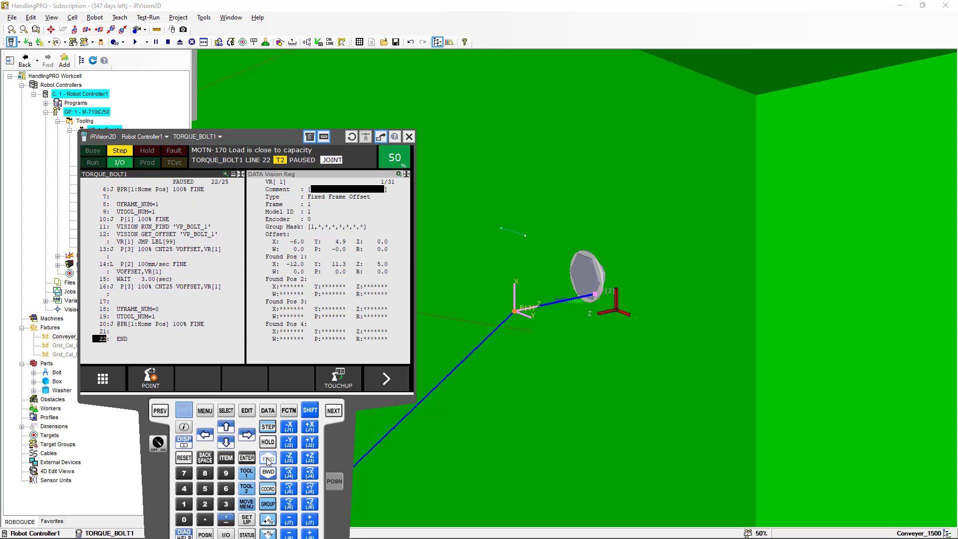
left_click(268, 459)
scroll(520, 414, "down", 5)
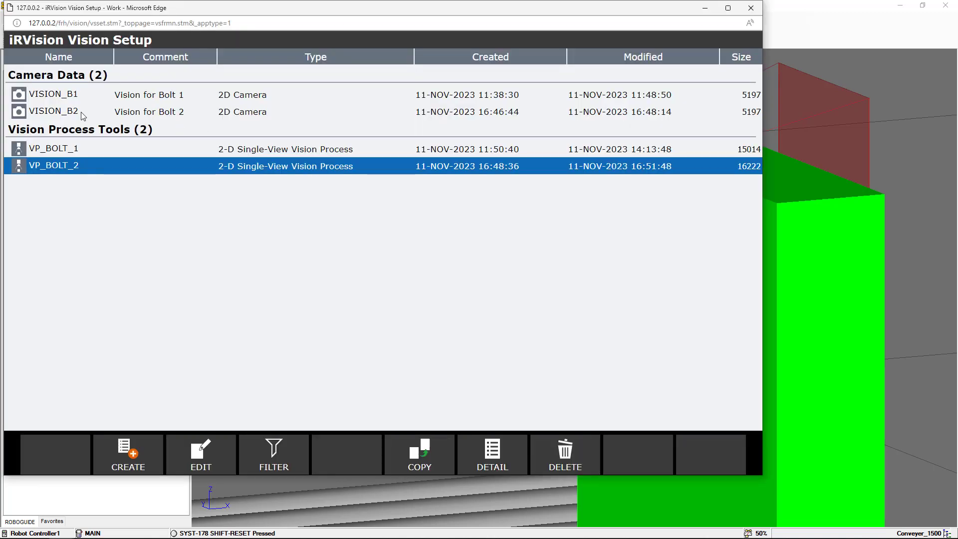
Review the bolt 2 camera data VISION_B2 and vision process VP_BOLT_2 in the iRVision setup list
left_click(83, 116)
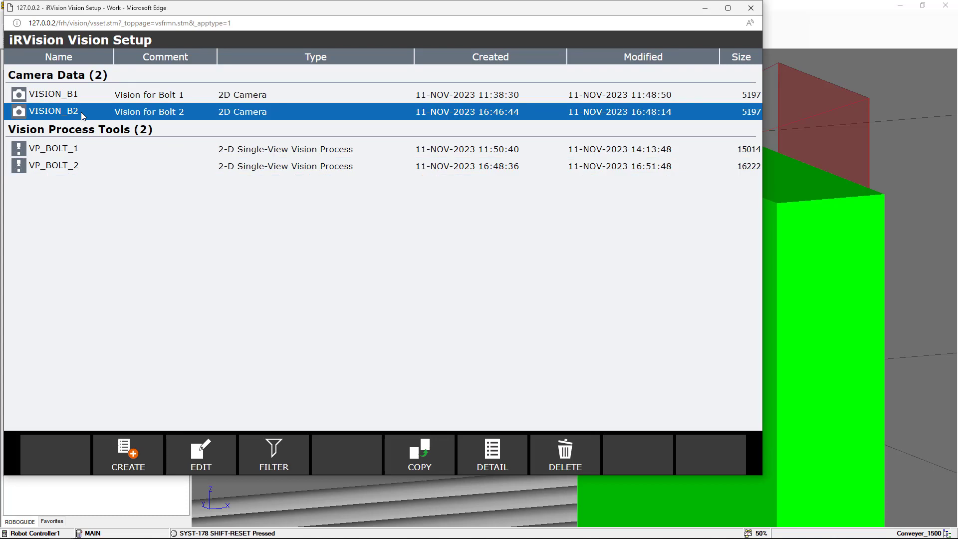
left_click(69, 170)
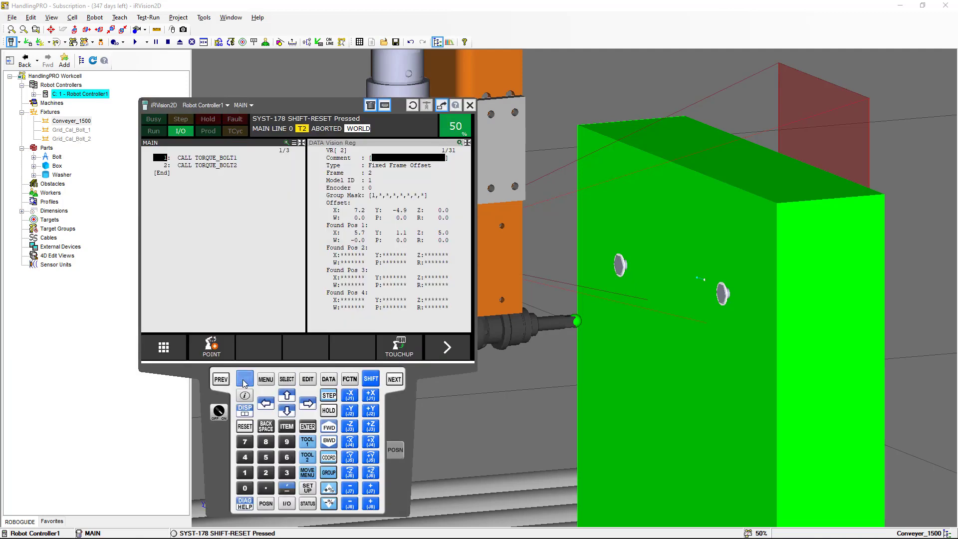
Open the user frame setup to check user frame 2 and the list of user frames
left_click(266, 379)
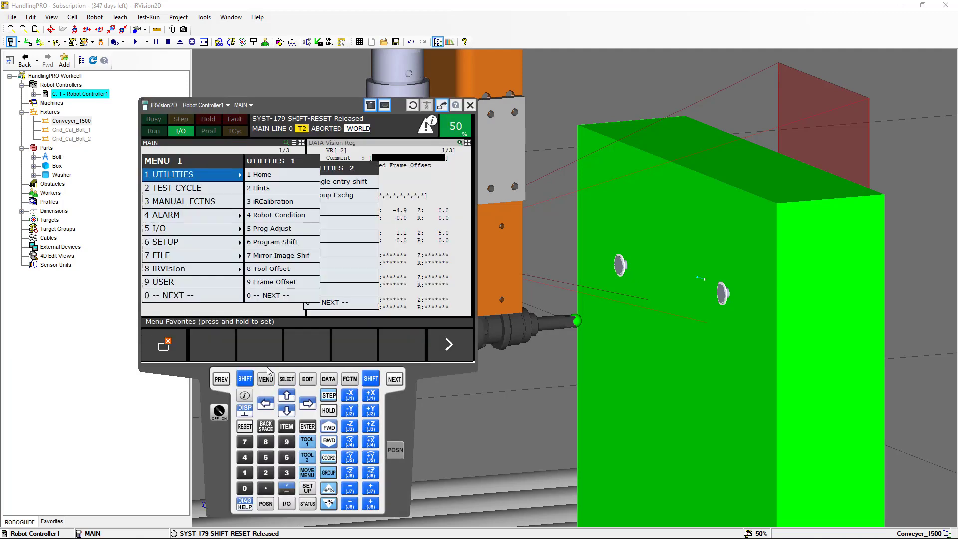
left_click(213, 244)
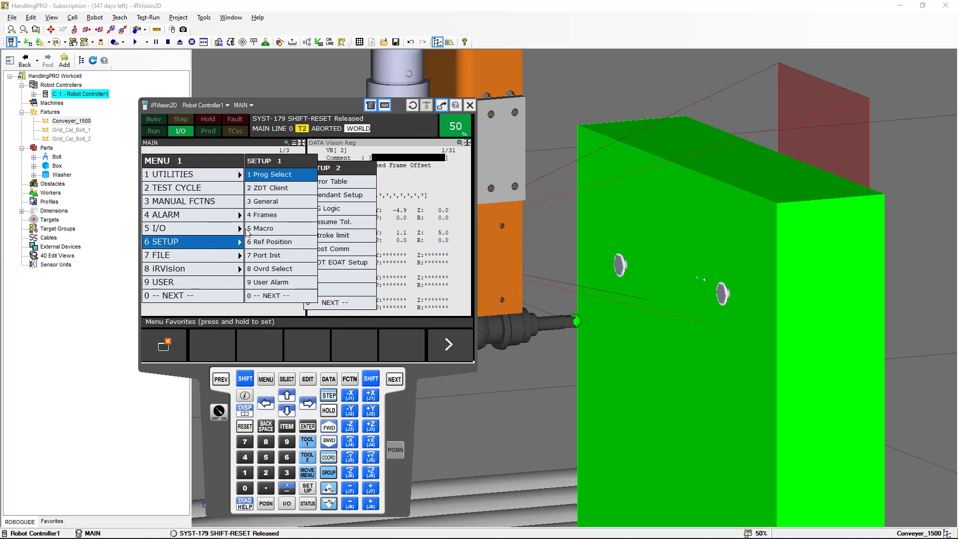
left_click(259, 218)
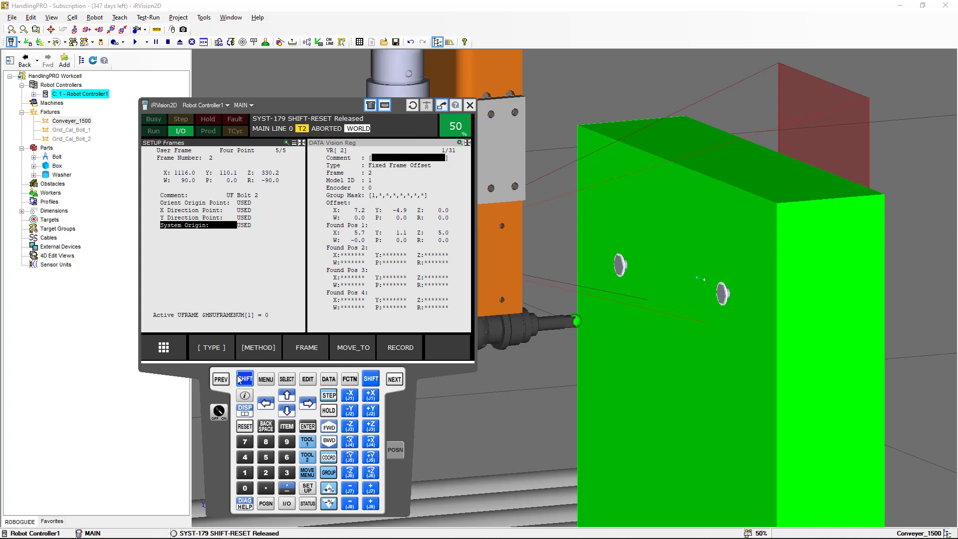
left_click(222, 380)
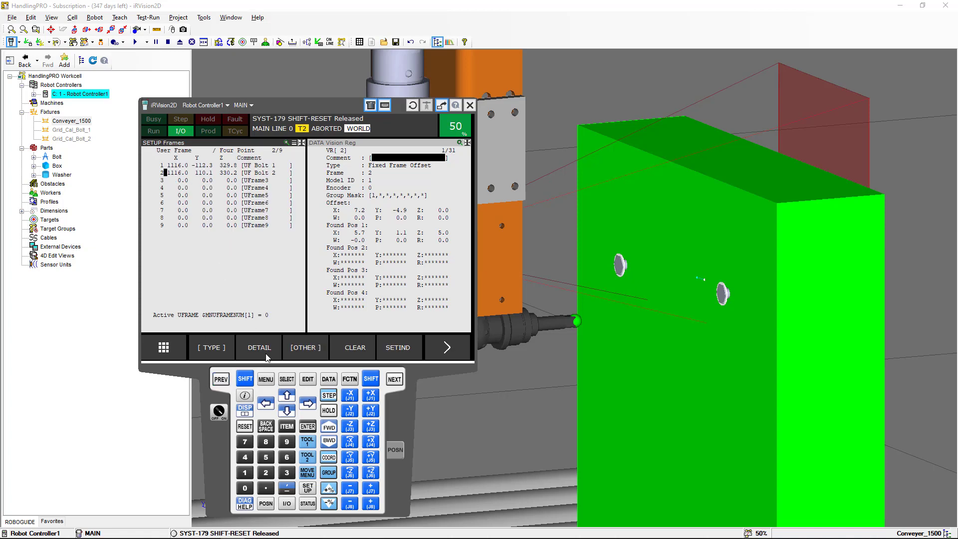
Open the TORQUE_BOLT2 program and review its frame and vision offset lines
left_click(287, 380)
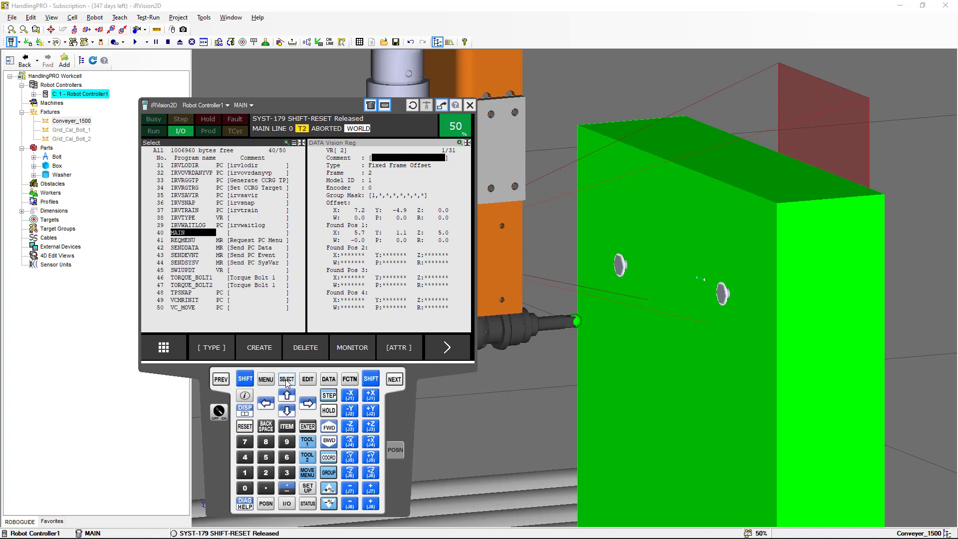
left_click(245, 379)
left_click(287, 410)
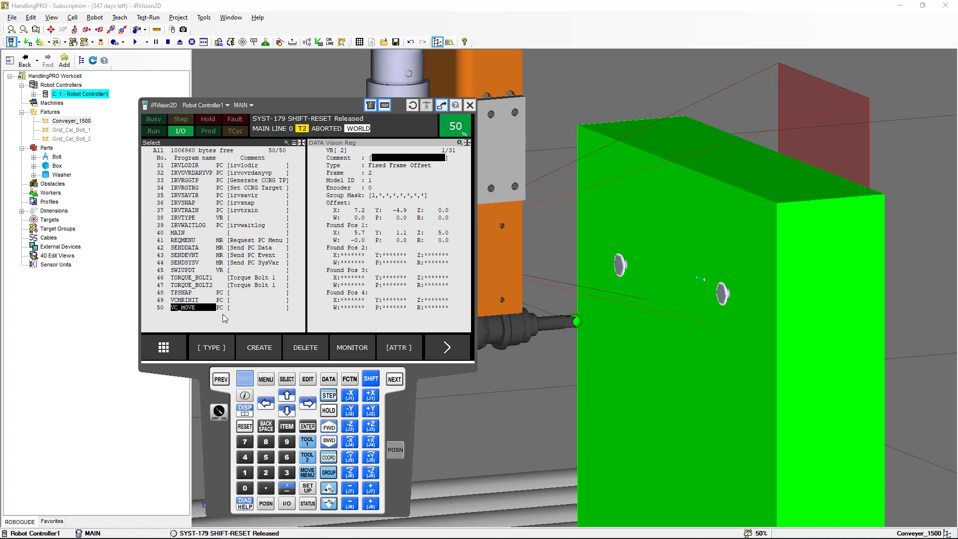
left_click(200, 286)
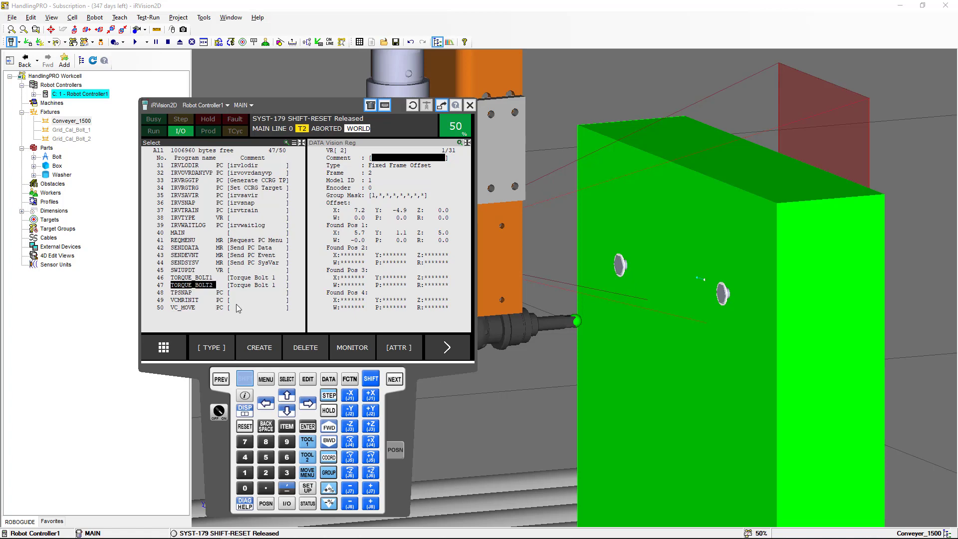
left_click(313, 427)
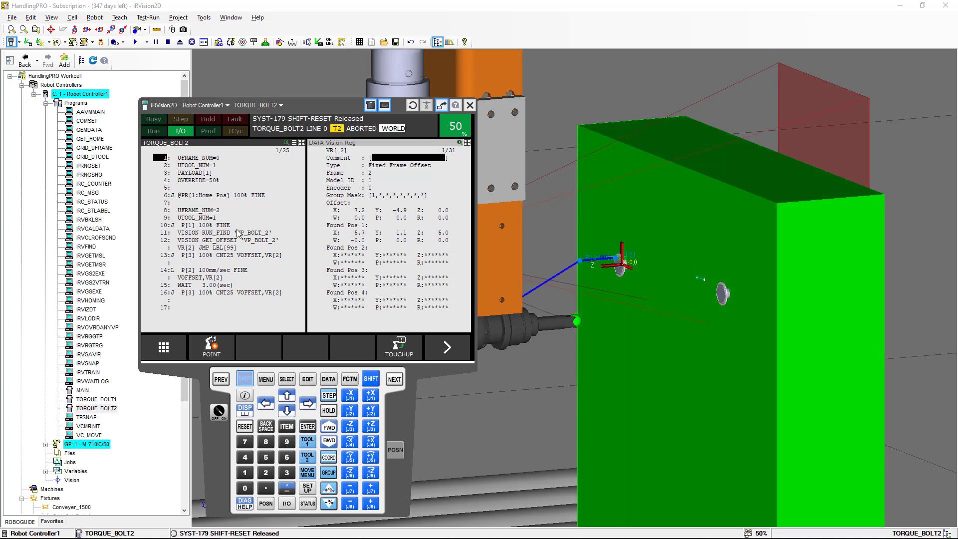
left_click(168, 212)
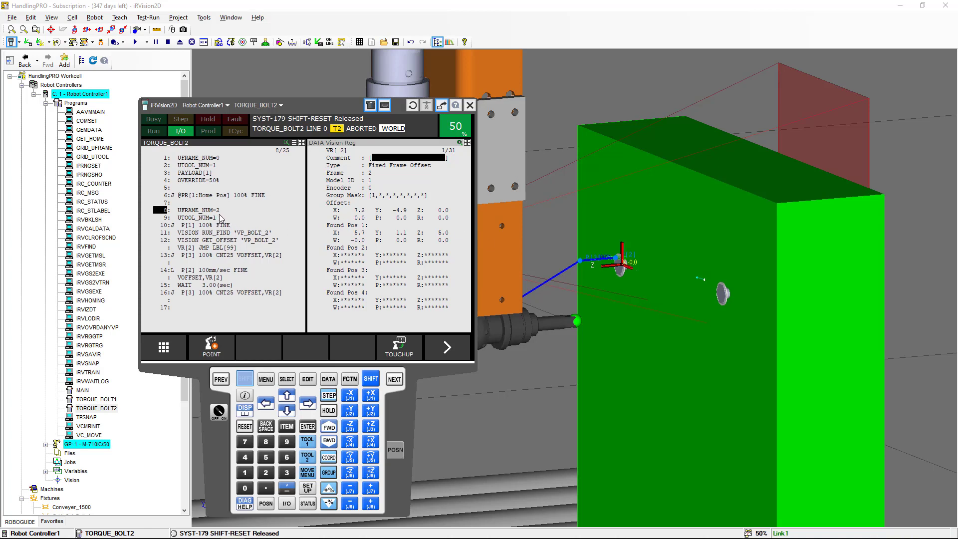
left_click(167, 233)
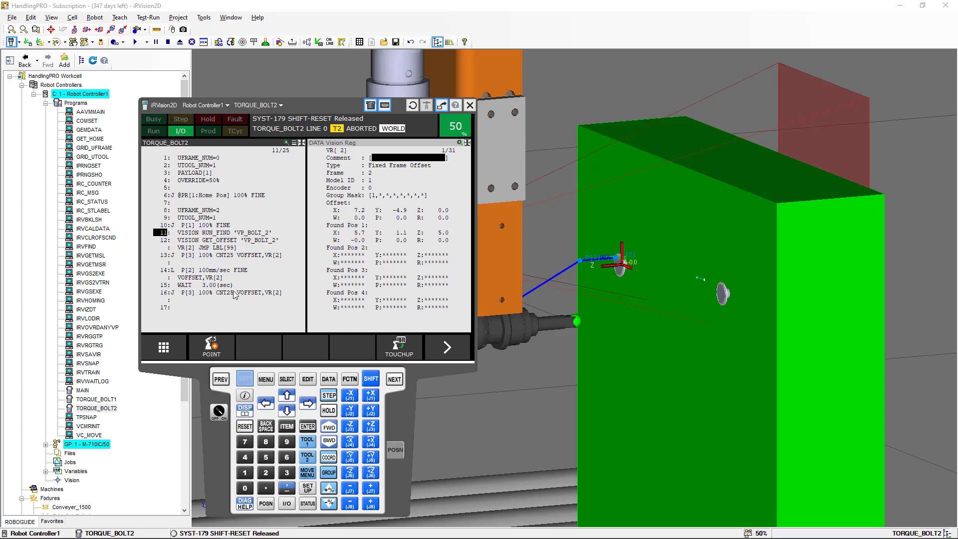
Select the MAIN program, which calls both torque programs, and run it forward from line 1
left_click(287, 382)
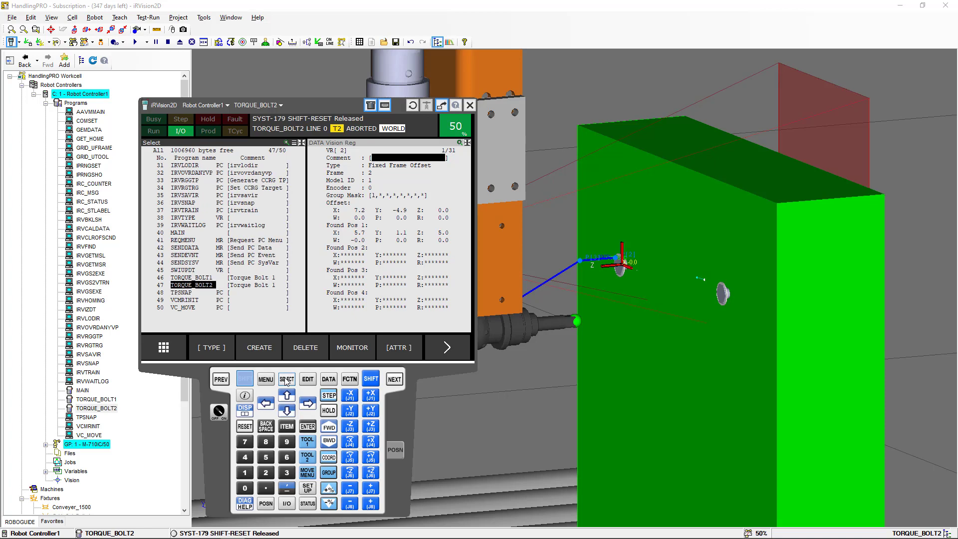
left_click(180, 234)
left_click(308, 426)
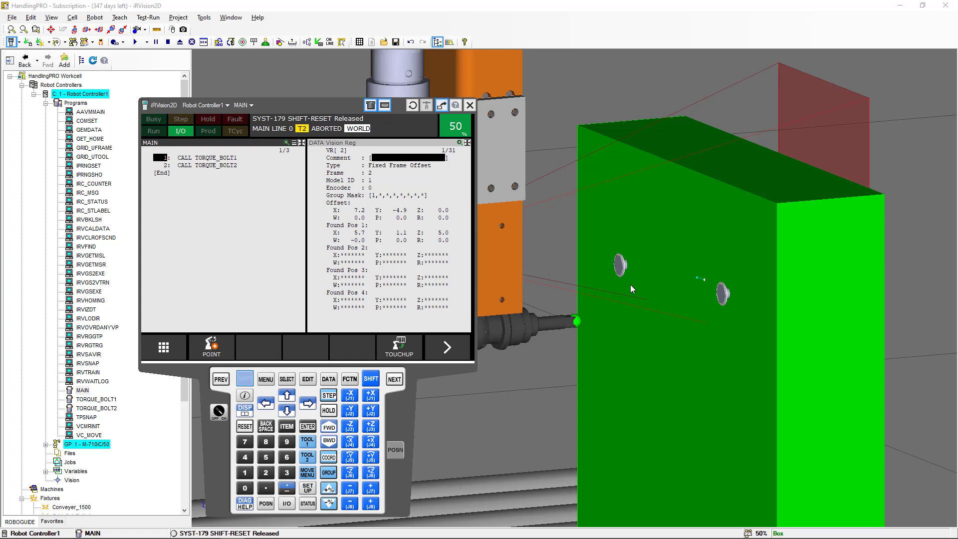
left_click(389, 148)
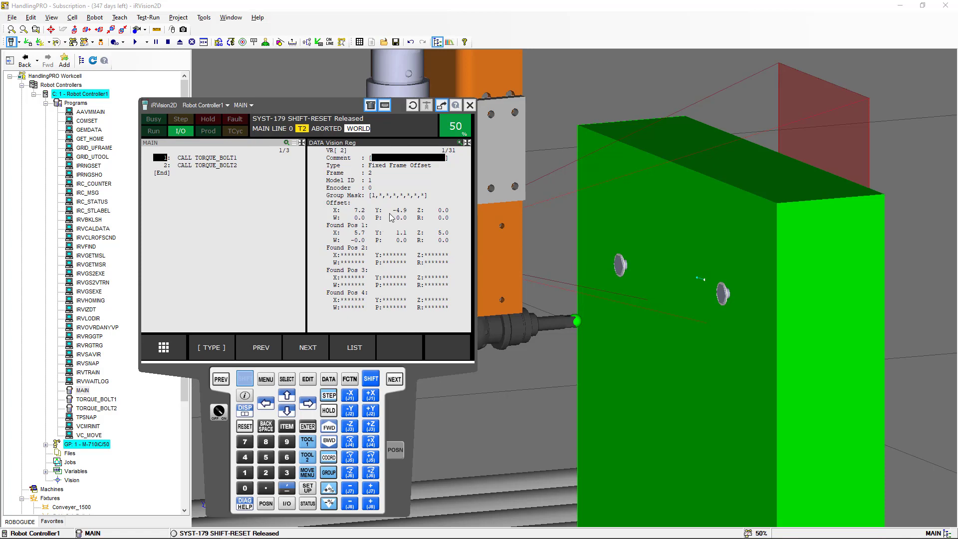
left_click(195, 150)
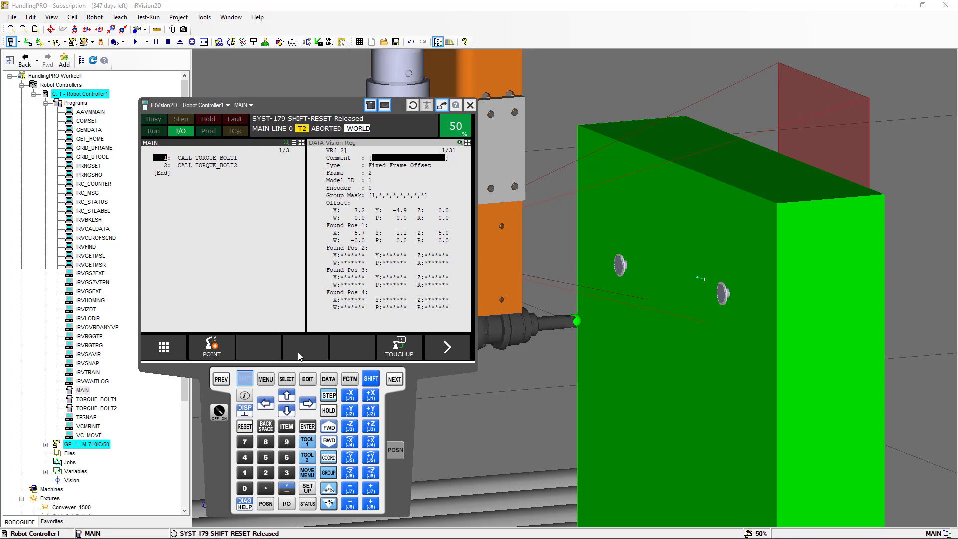
left_click(245, 379)
left_click(331, 428)
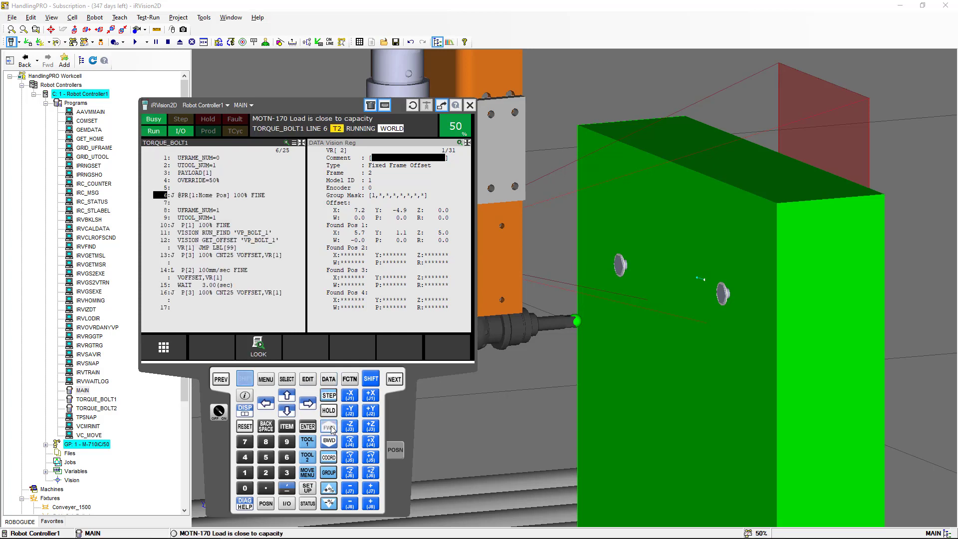